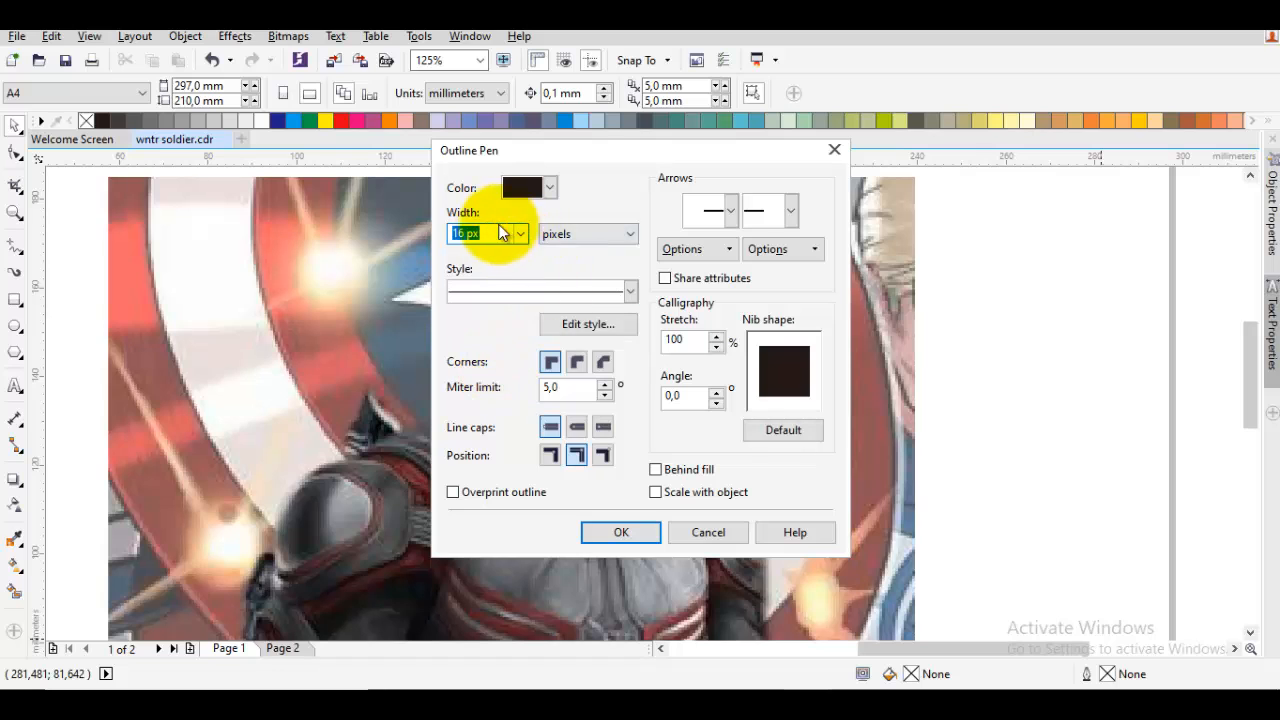
Apply a 16 px black outline as the default for new objects.
click(614, 528)
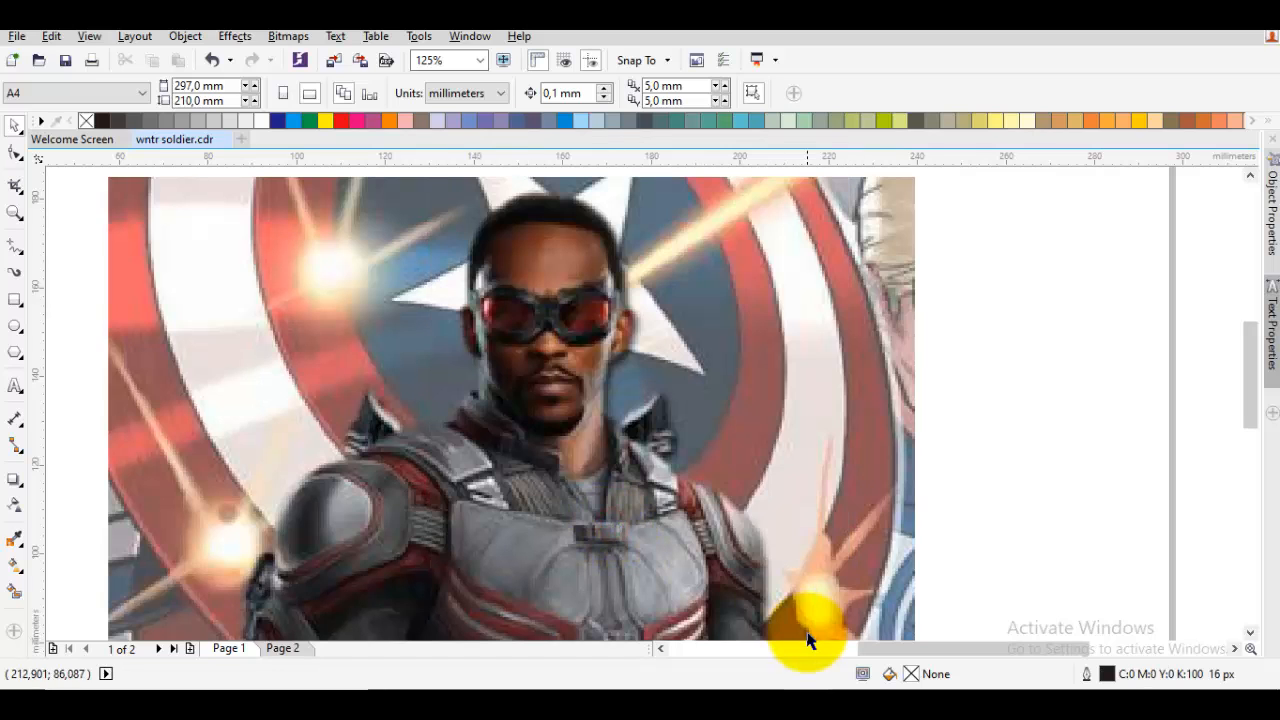
click(1065, 378)
scroll(985, 415, up, 1)
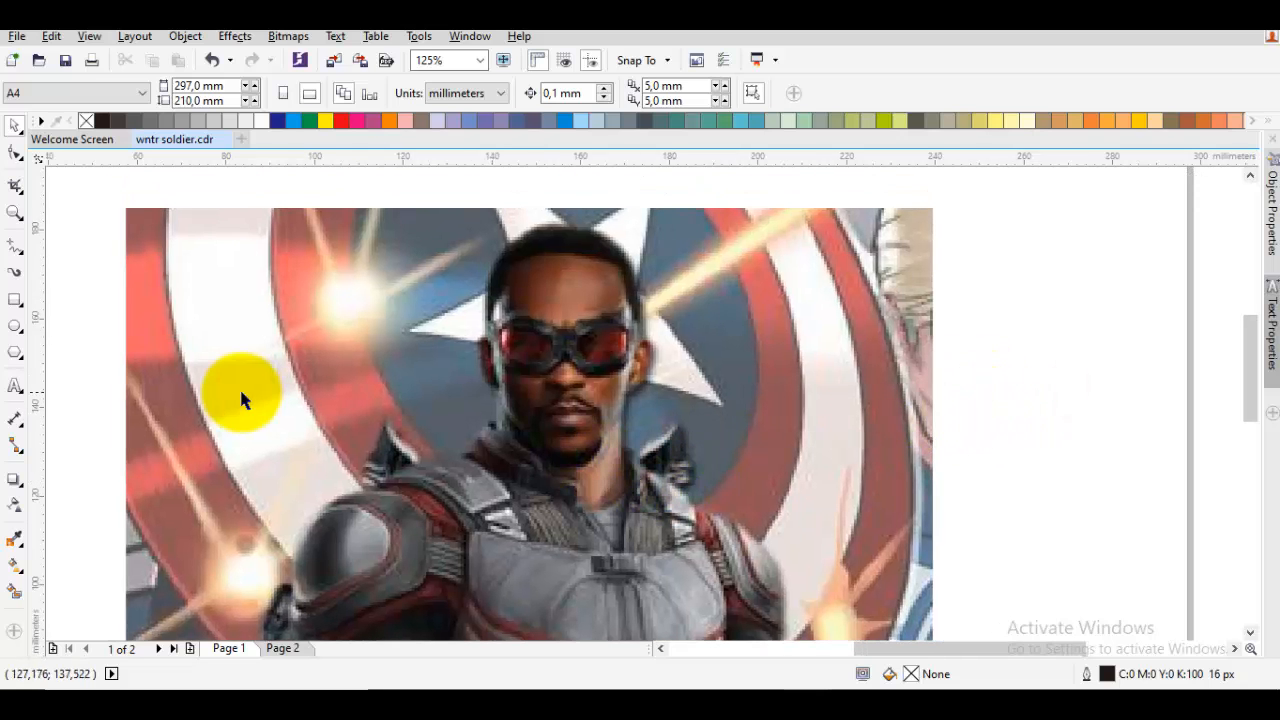
Try tracing the upper-left edge of the goggles with the Pen tool at the 16 px outline width.
key(F5)
scroll(594, 354, up, 2)
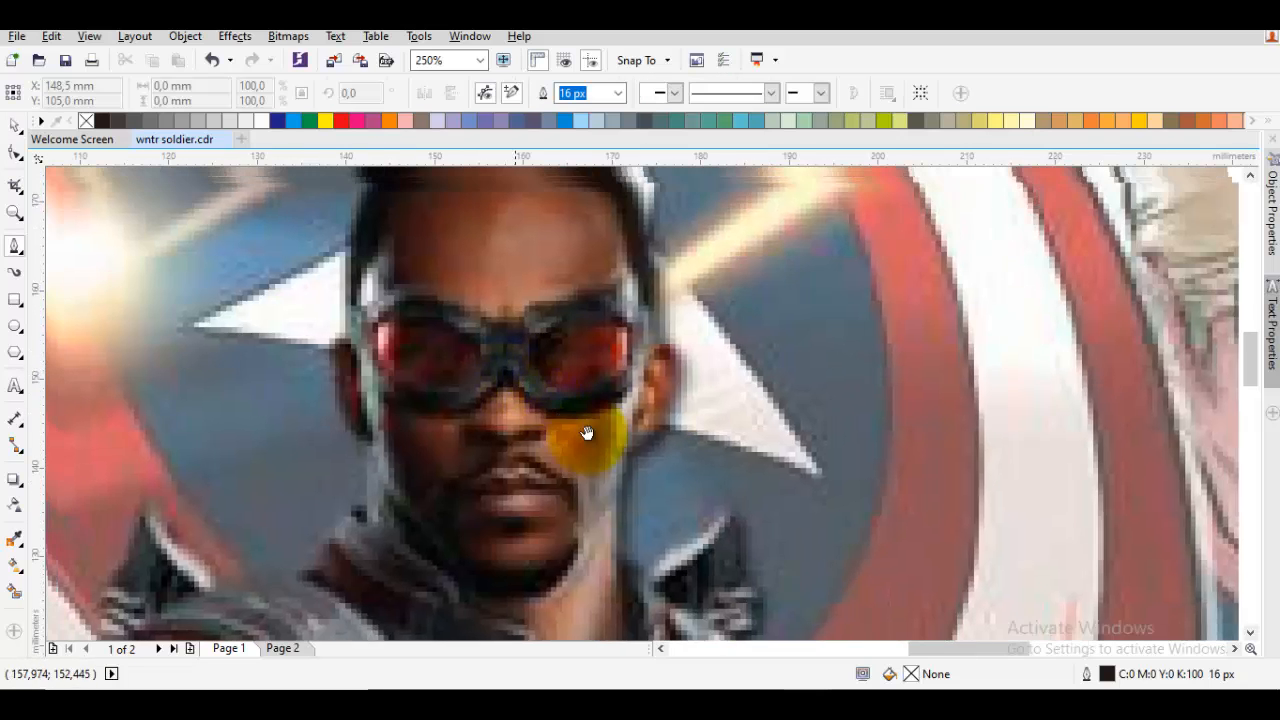
scroll(458, 366, up, 2)
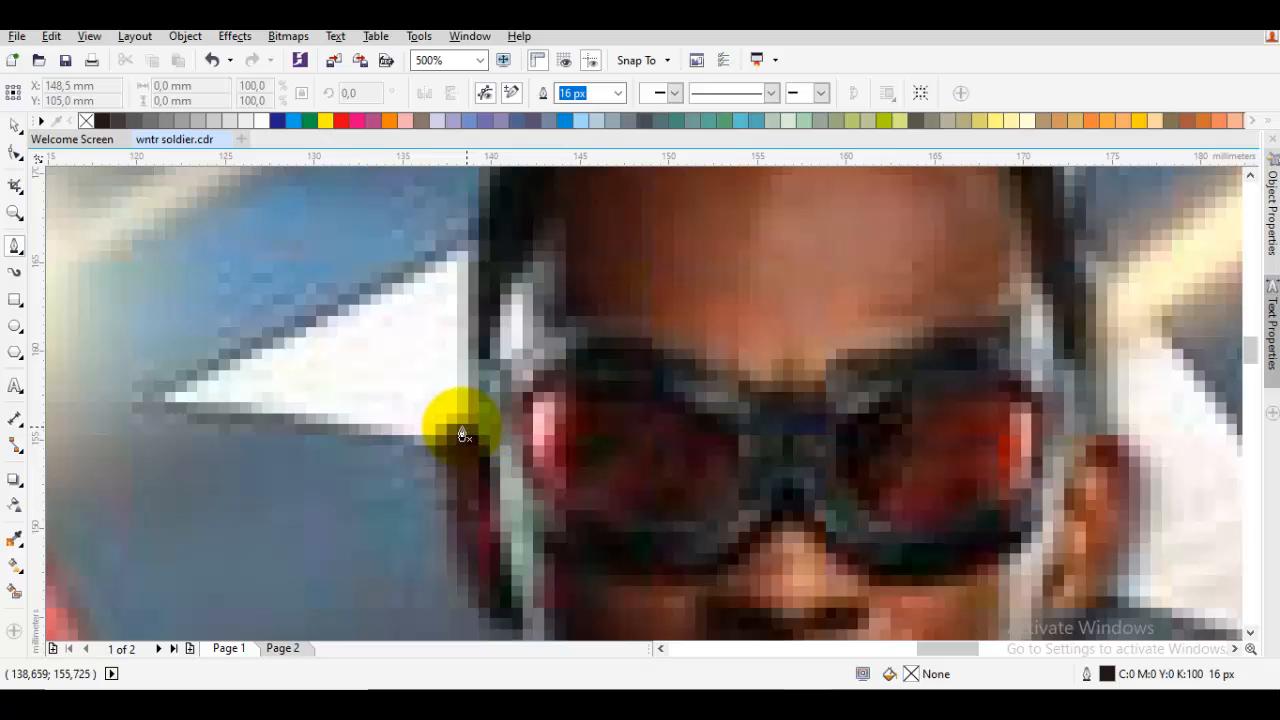
click(462, 433)
mouse_move(462, 349)
mouse_down()
mouse_move(500, 349)
mouse_move(514, 366)
mouse_move(530, 340)
mouse_up()
drag(632, 342, 688, 340)
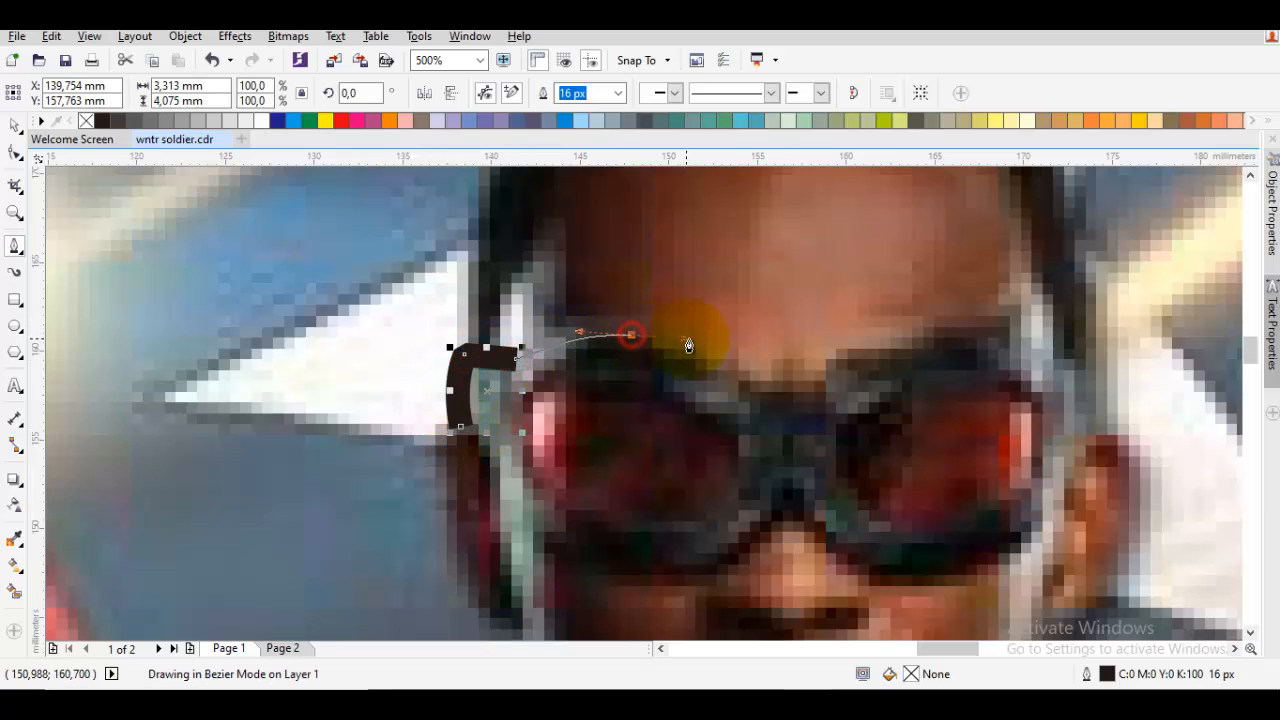
scroll(752, 402, down, 2)
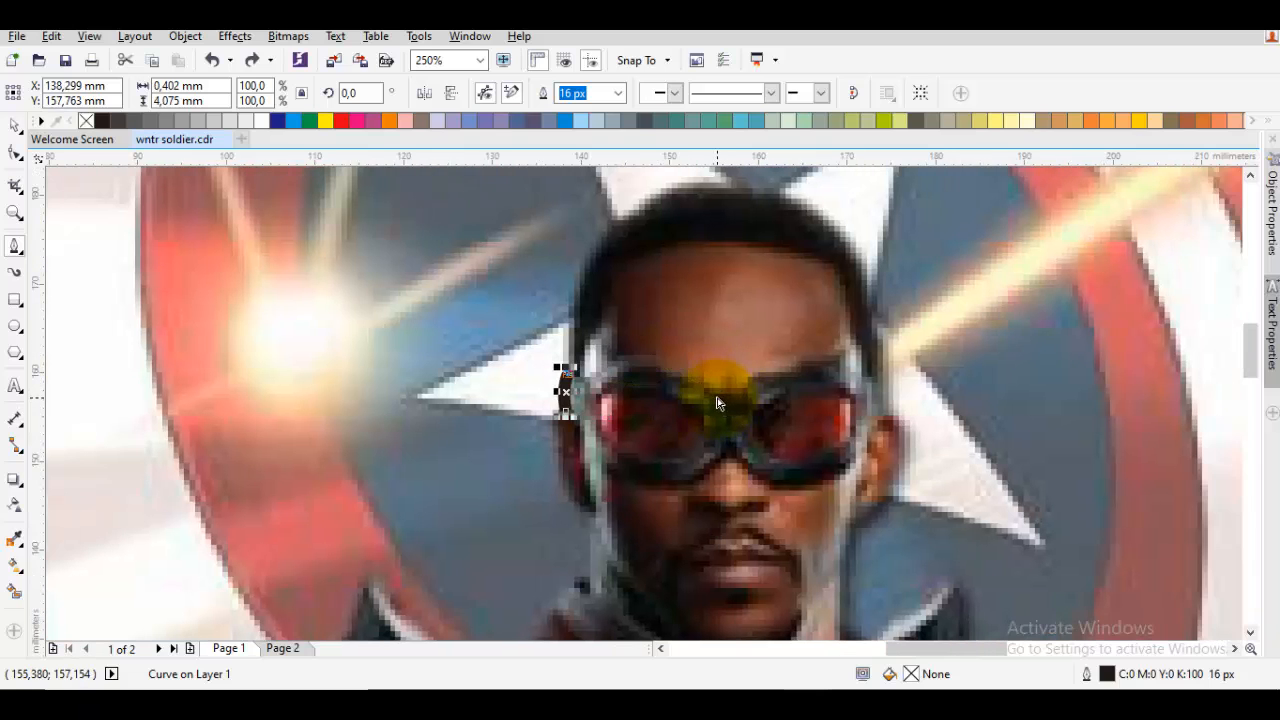
key(ctrl+z)
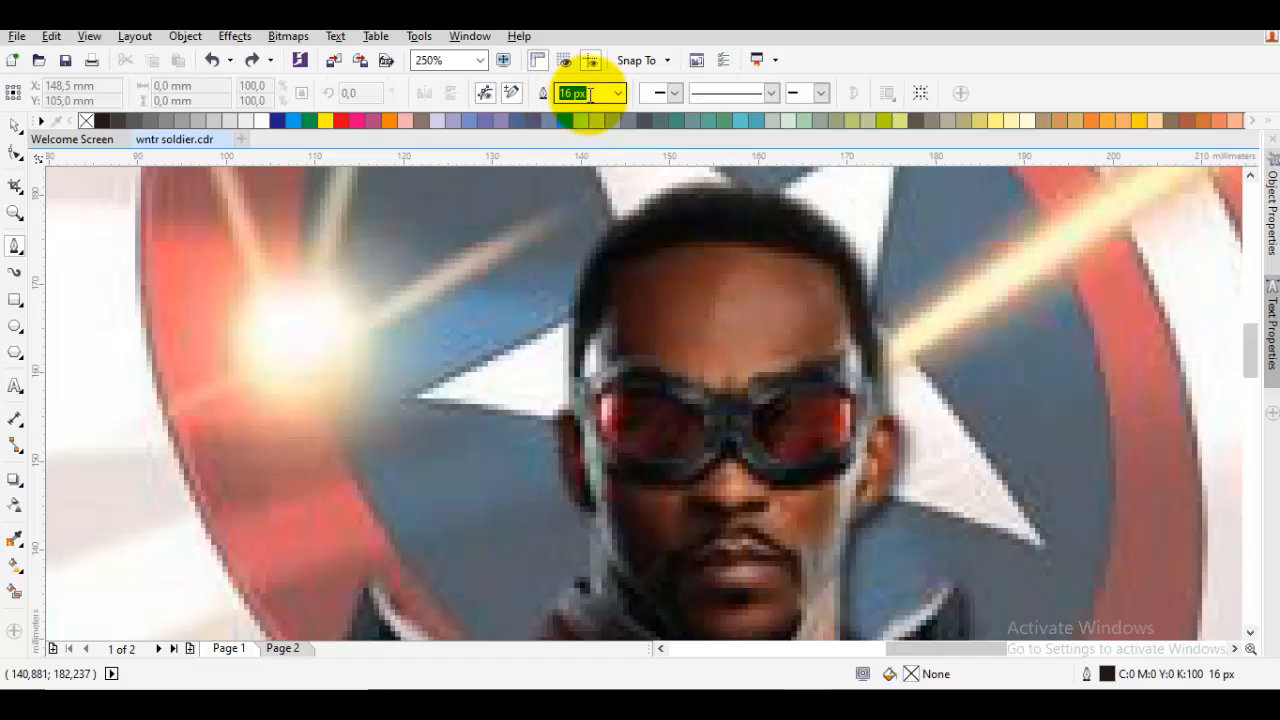
Try a 14 px outline width with a test curve across the goggles and forehead.
text(1)
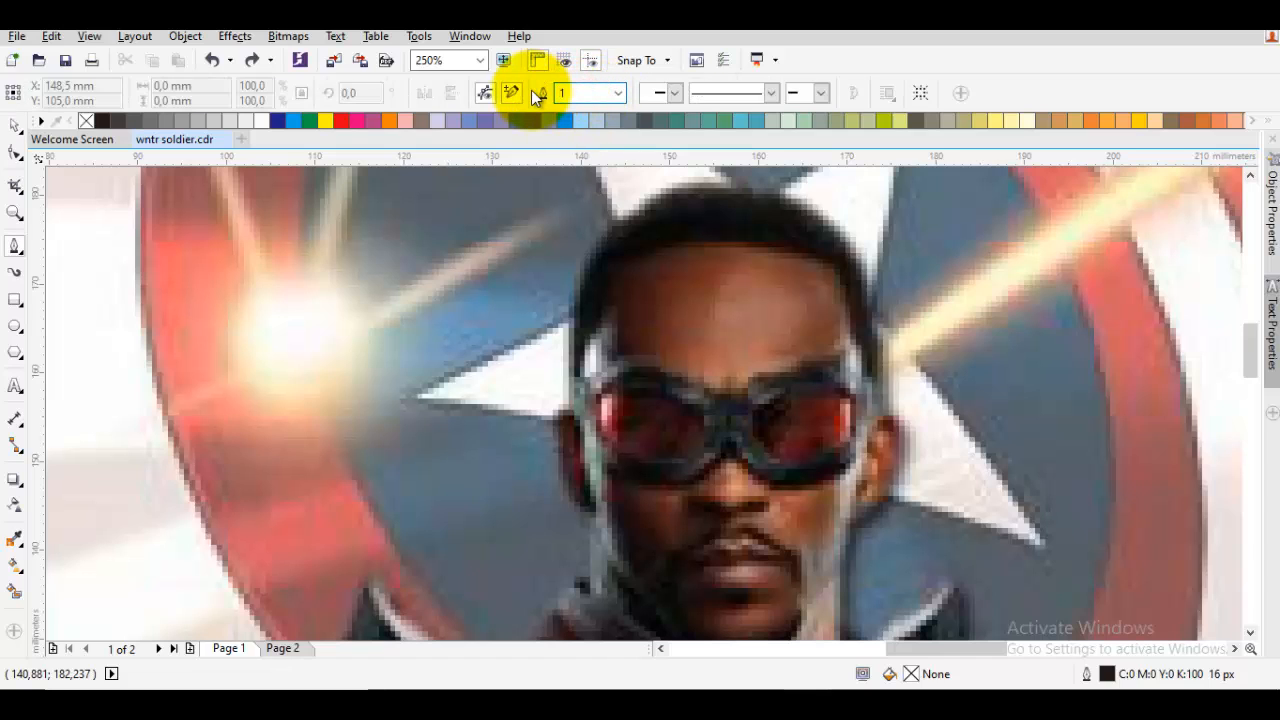
text(4)
key(Return)
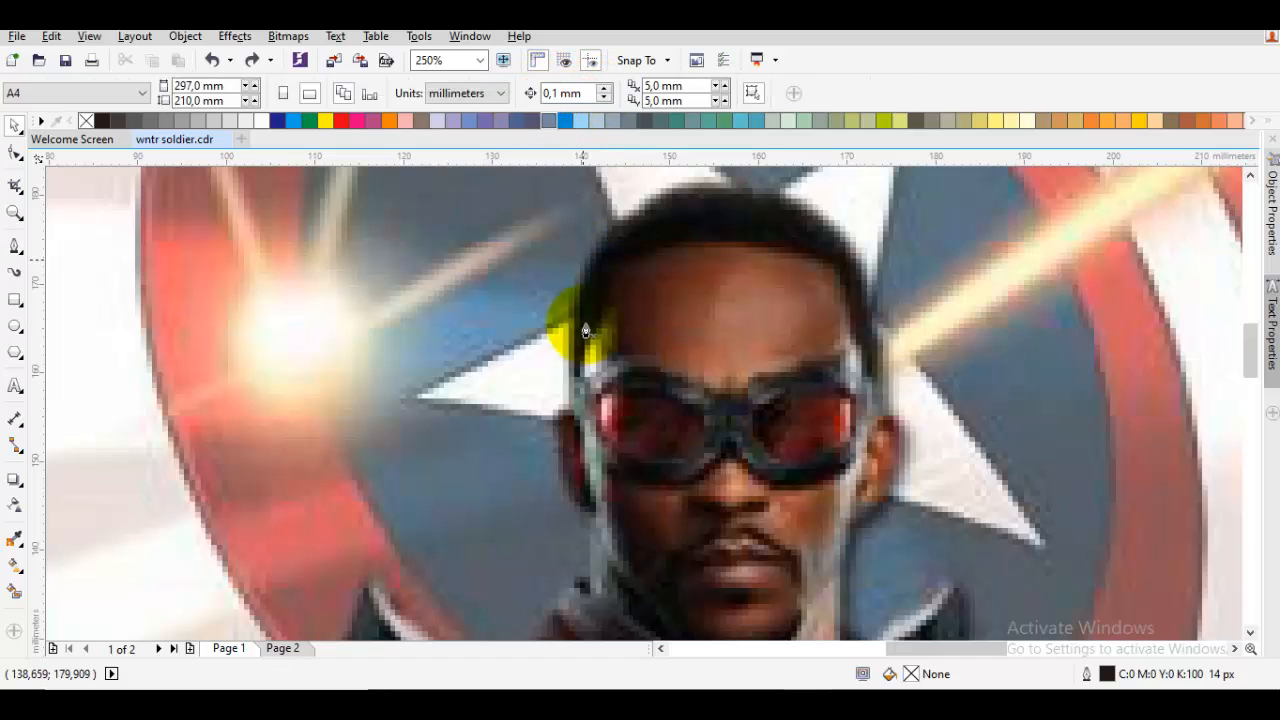
click(649, 403)
drag(790, 330, 815, 338)
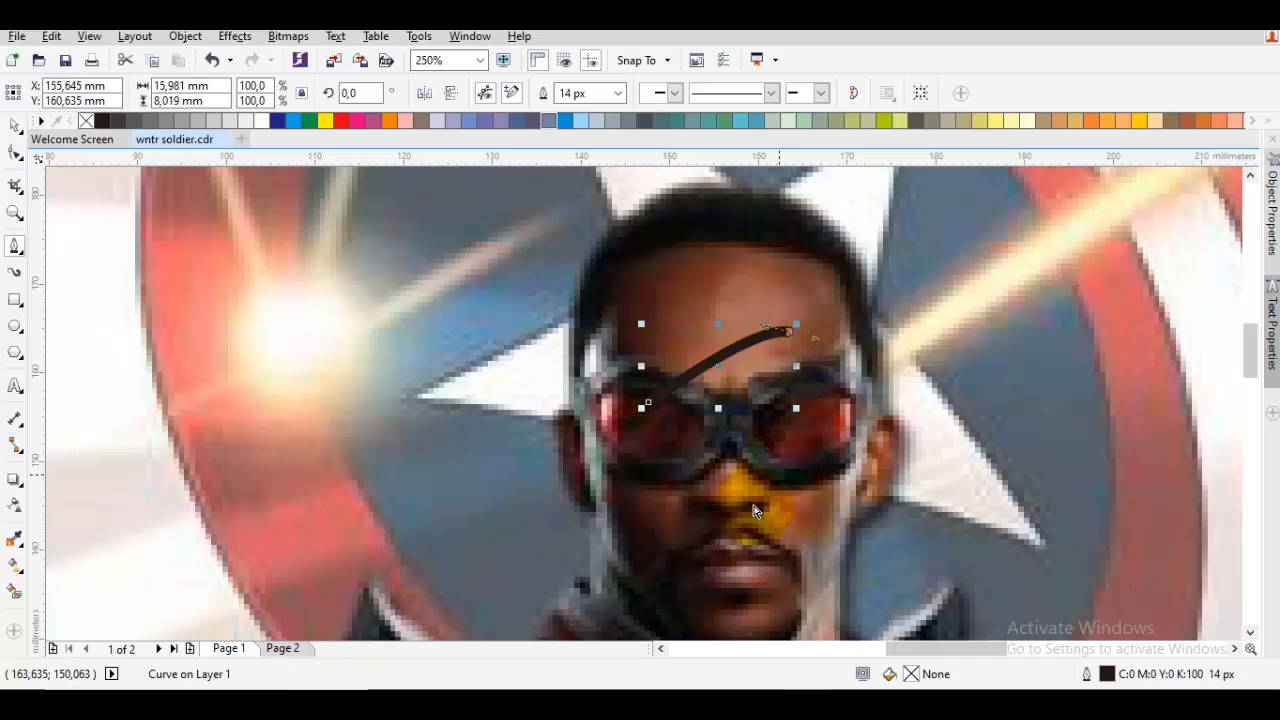
key(ctrl+z)
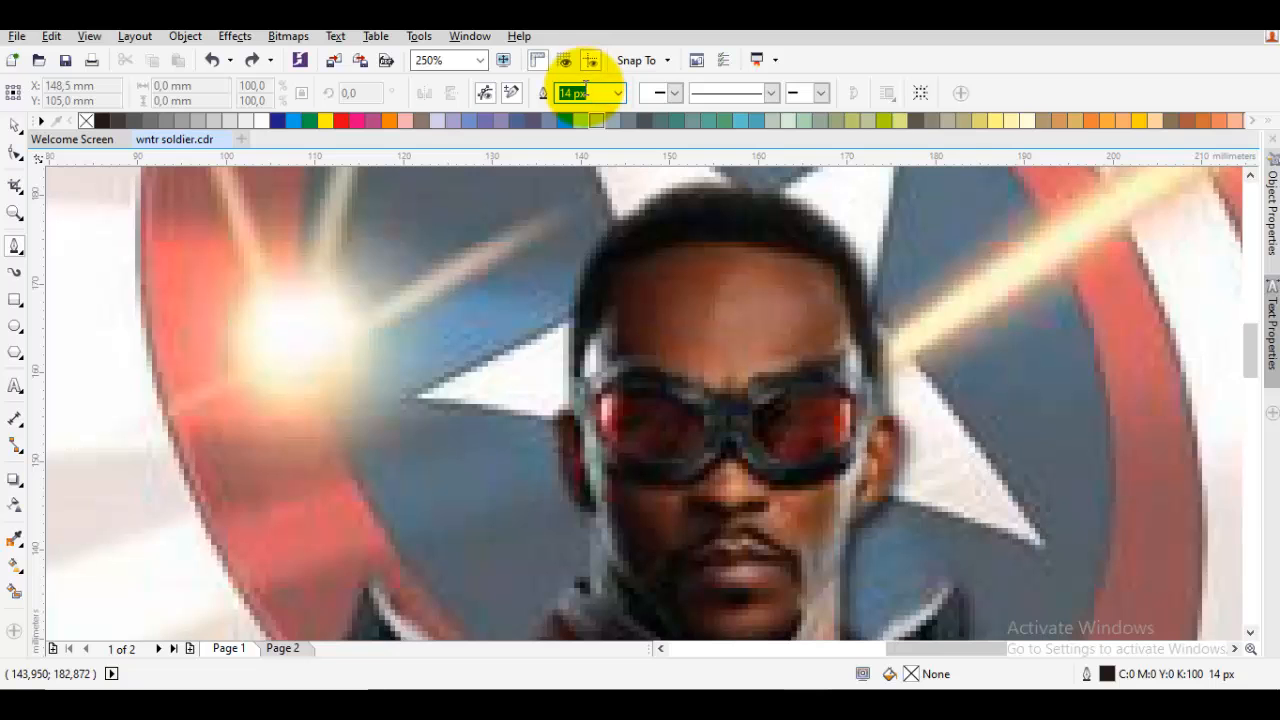
Set the outline width to 13 px and trace the goggles' upper rim from the left temple over the left lens to the nose bridge.
text(13)
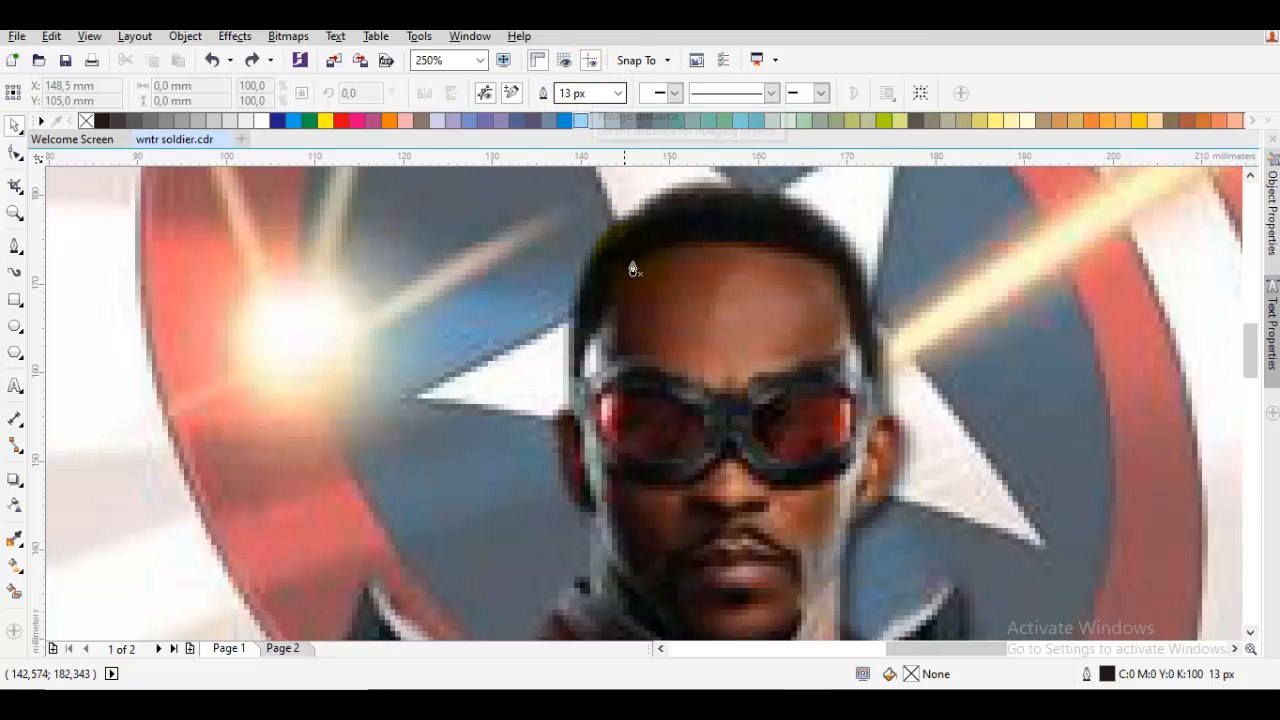
scroll(718, 348, up, 2)
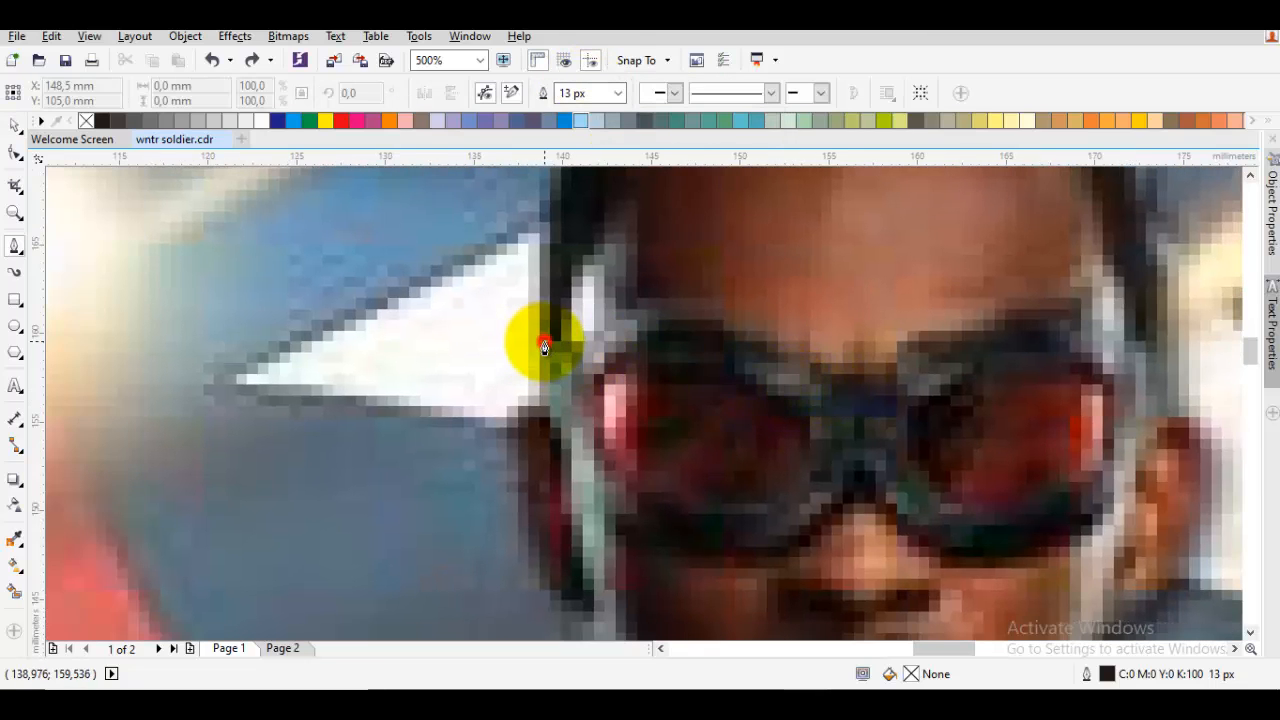
drag(544, 346, 586, 337)
drag(691, 320, 800, 334)
drag(820, 378, 869, 382)
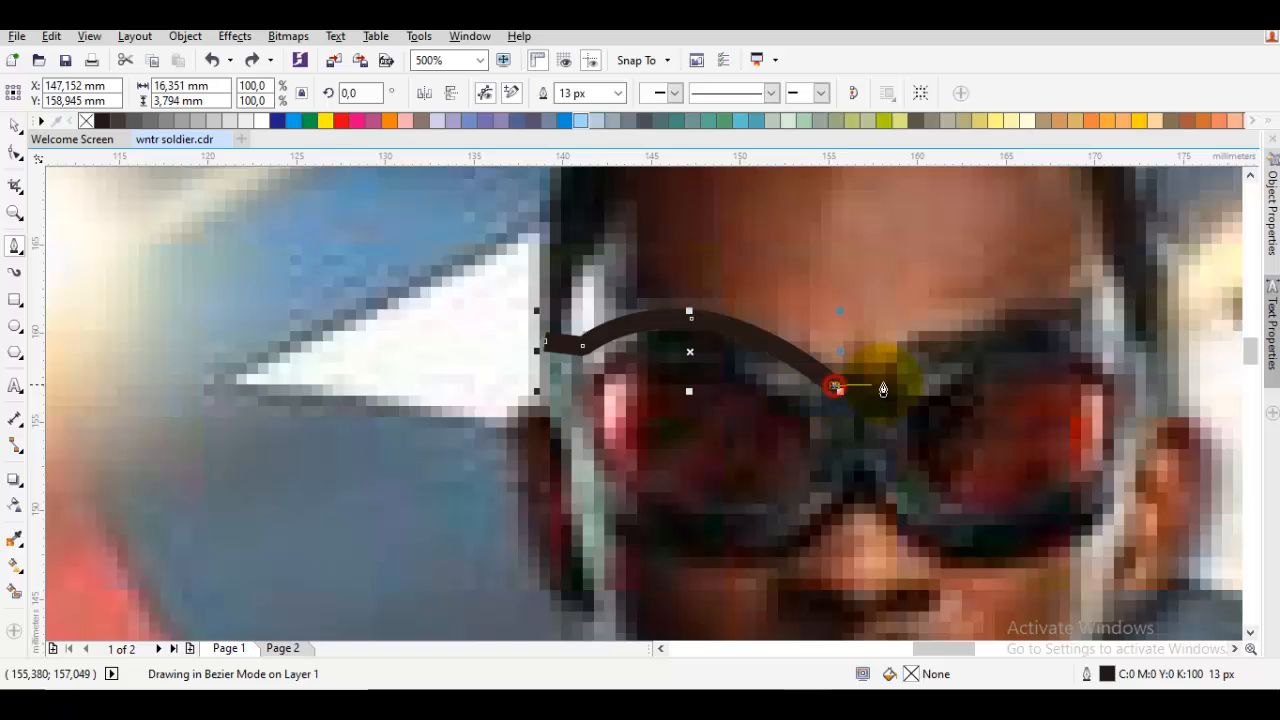
Continue the goggles outline across the nose bridge, over the right lens and around the right hinge.
drag(888, 385, 960, 327)
key(ctrl+z)
key(ctrl+z)
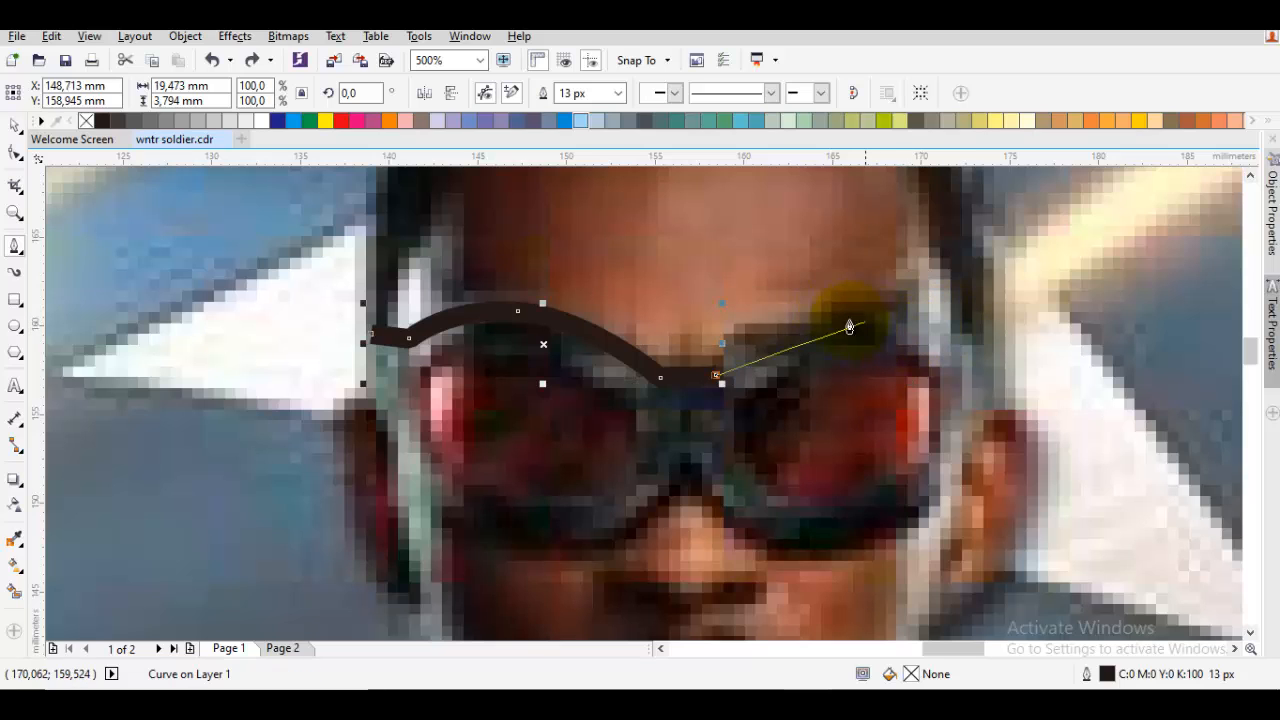
drag(838, 325, 931, 327)
click(960, 375)
click(992, 360)
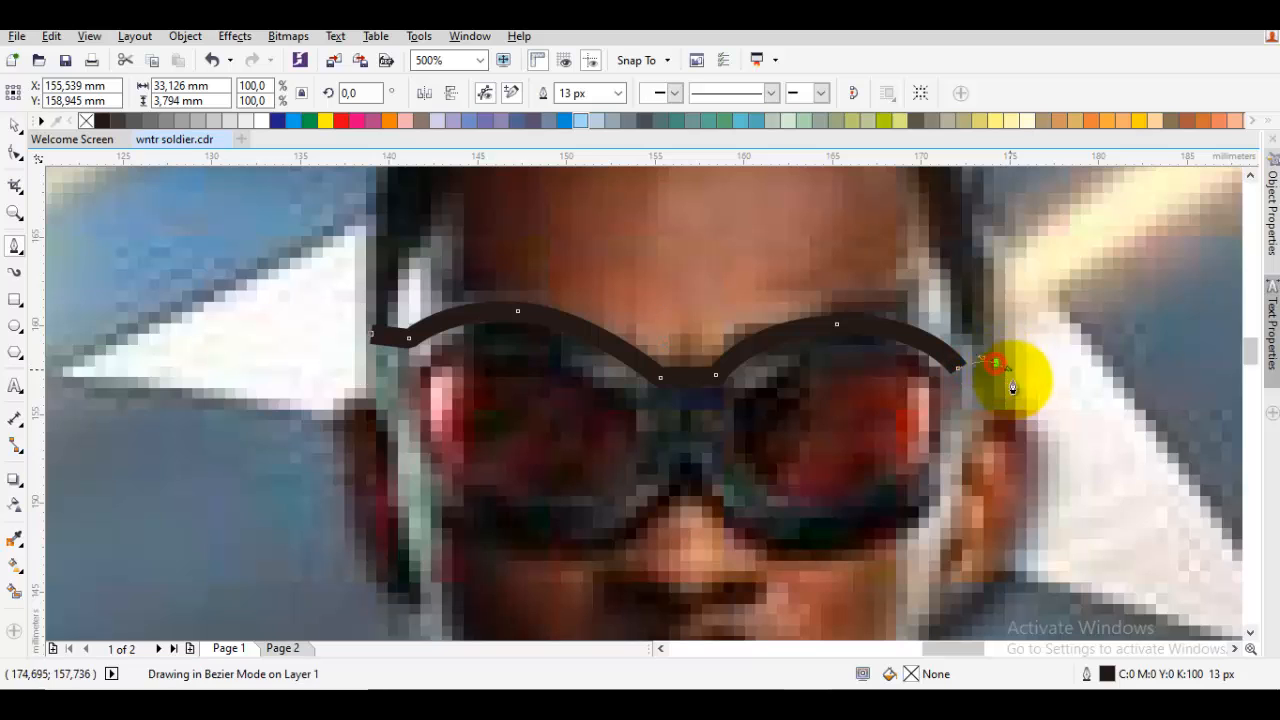
click(994, 425)
click(956, 435)
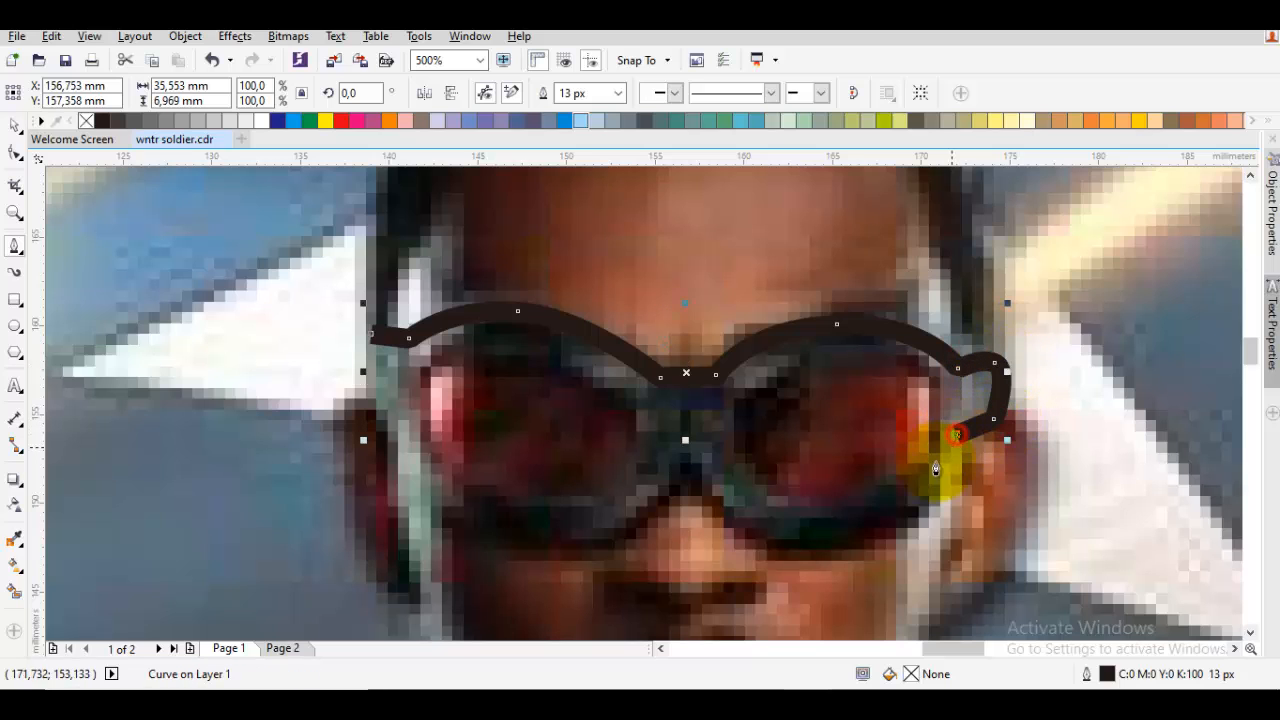
Trace the lower rims of both lenses and close the goggles outline around the left hinge.
drag(817, 560, 709, 557)
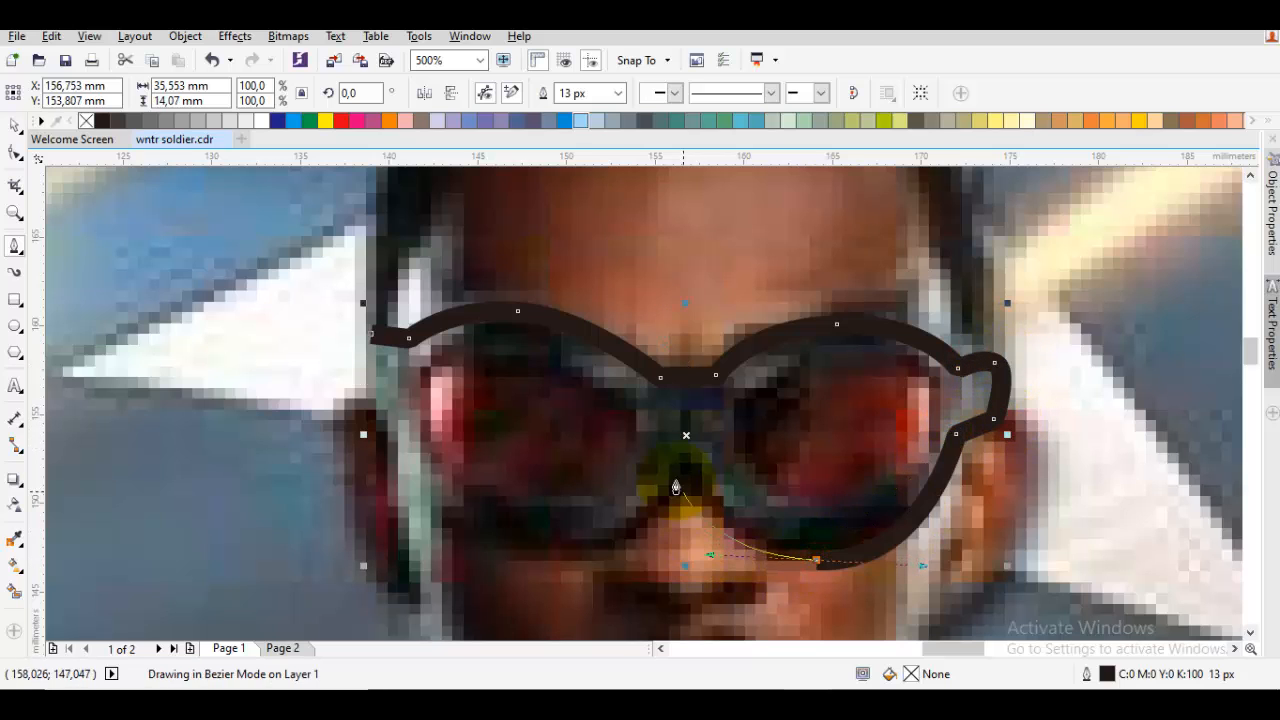
click(685, 481)
drag(587, 554, 664, 505)
drag(622, 372, 572, 388)
click(593, 294)
drag(781, 448, 581, 421)
Make all nodes of the goggles outline cusp nodes and convert all its segments to curves.
key(F10)
key(ctrl+a)
right_click(655, 240)
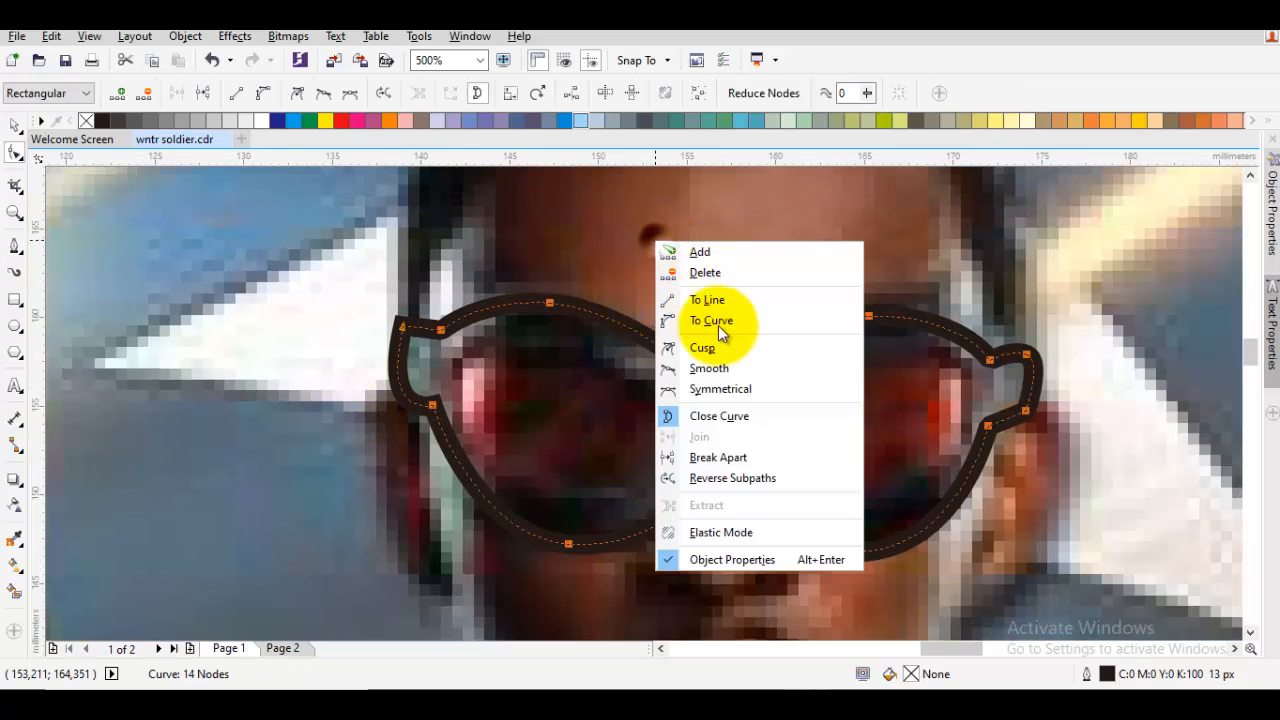
click(729, 351)
right_click(704, 278)
click(750, 358)
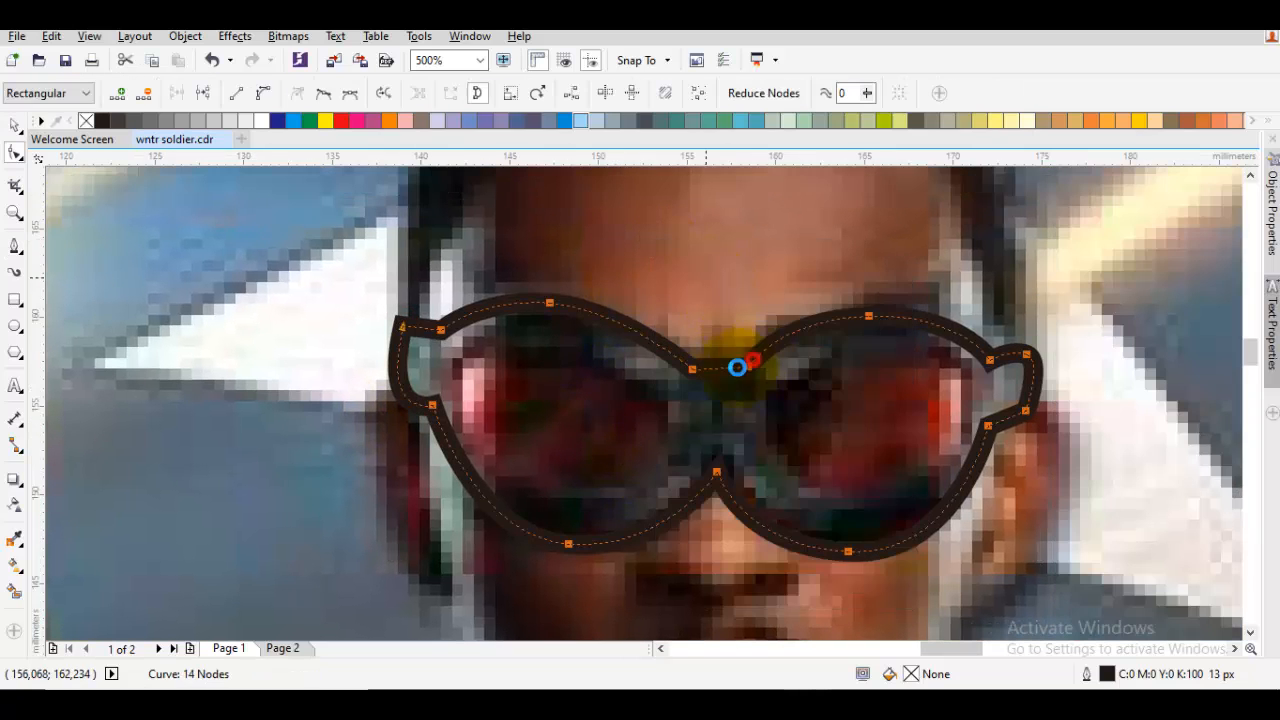
Delete the middle nodes on the upper and lower rims of both lenses.
key(Delete)
click(578, 410)
click(546, 302)
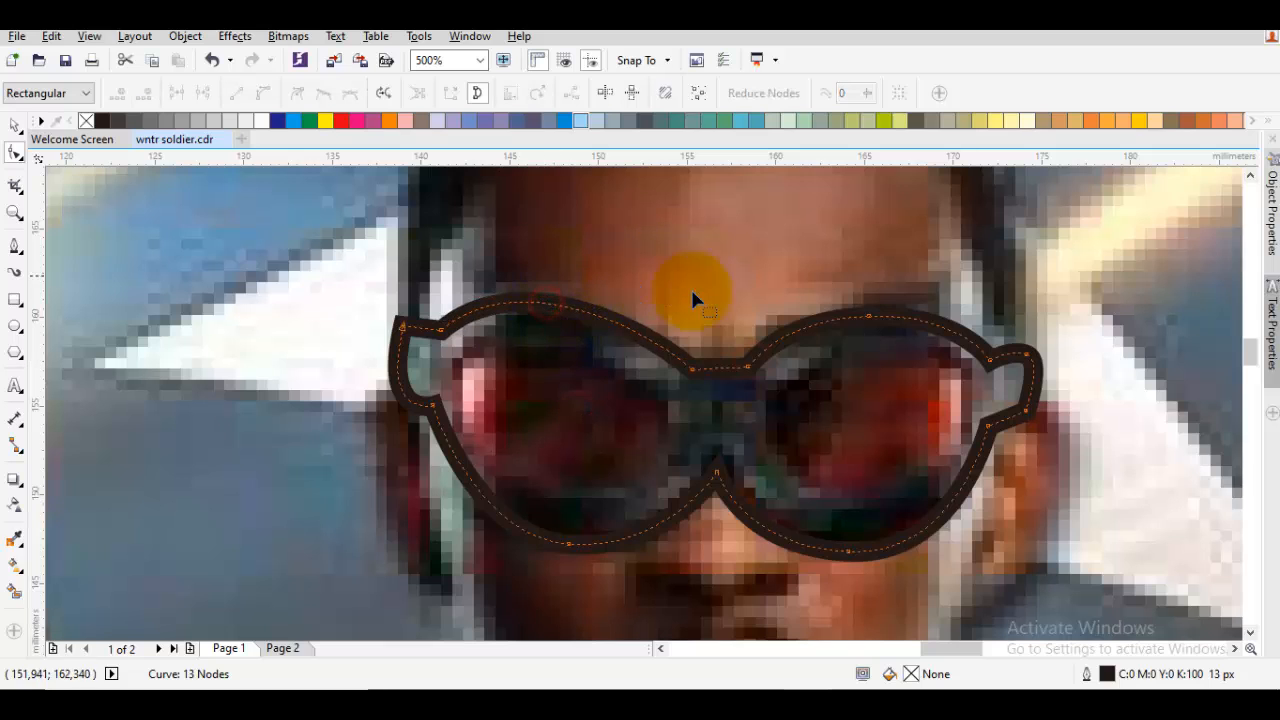
click(866, 317)
key(Delete)
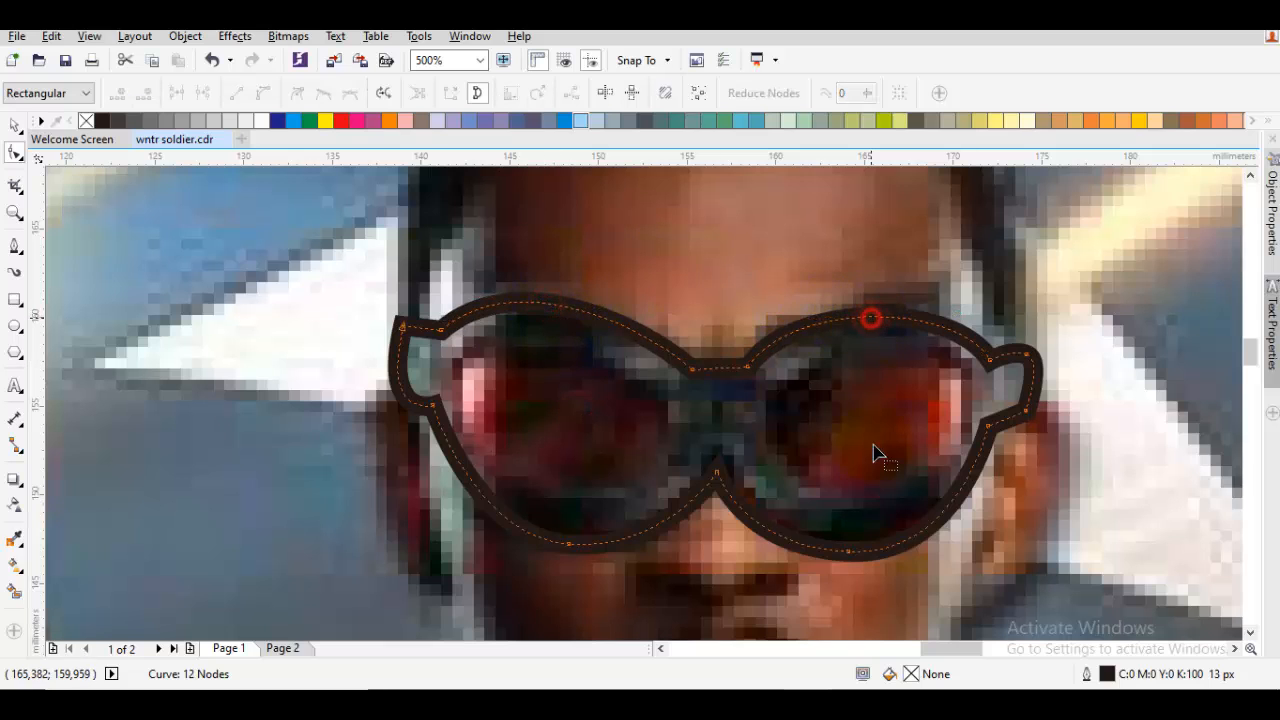
double_click(846, 553)
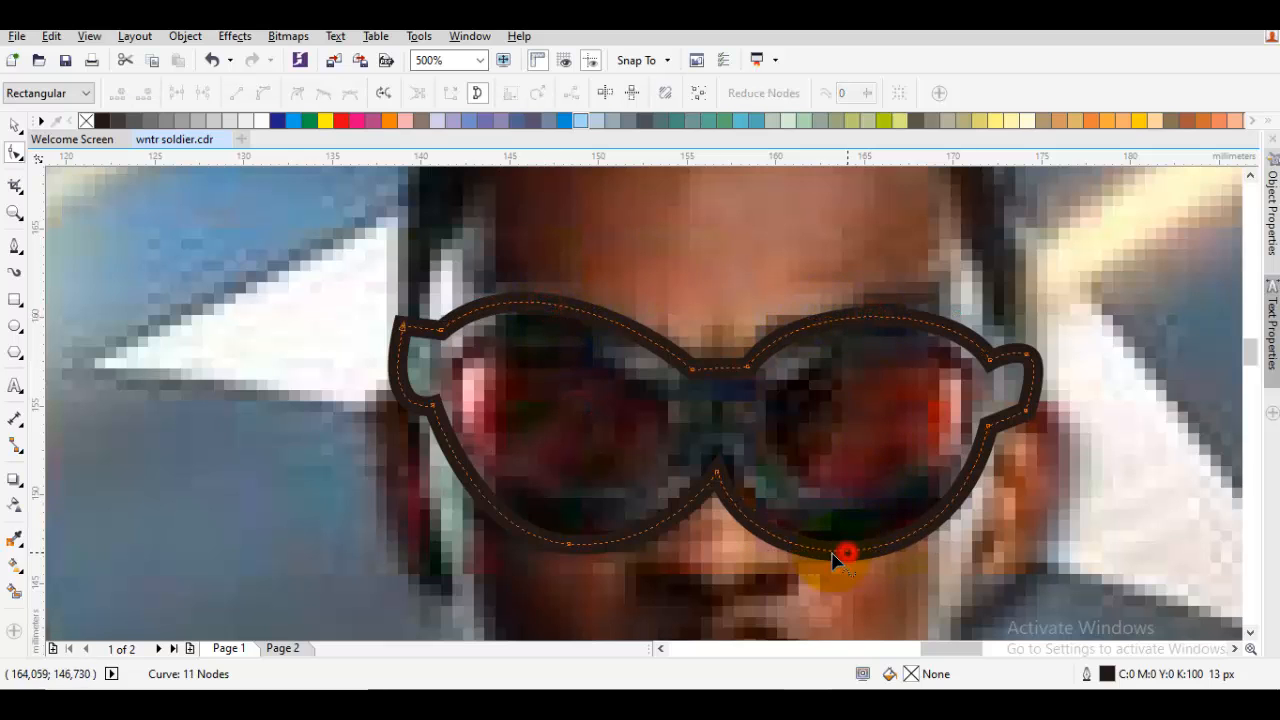
double_click(570, 546)
Reshape the left lens's upper rim with its curve handles to follow the goggles in the photo.
key(ctrl+a)
right_click(584, 358)
click(548, 425)
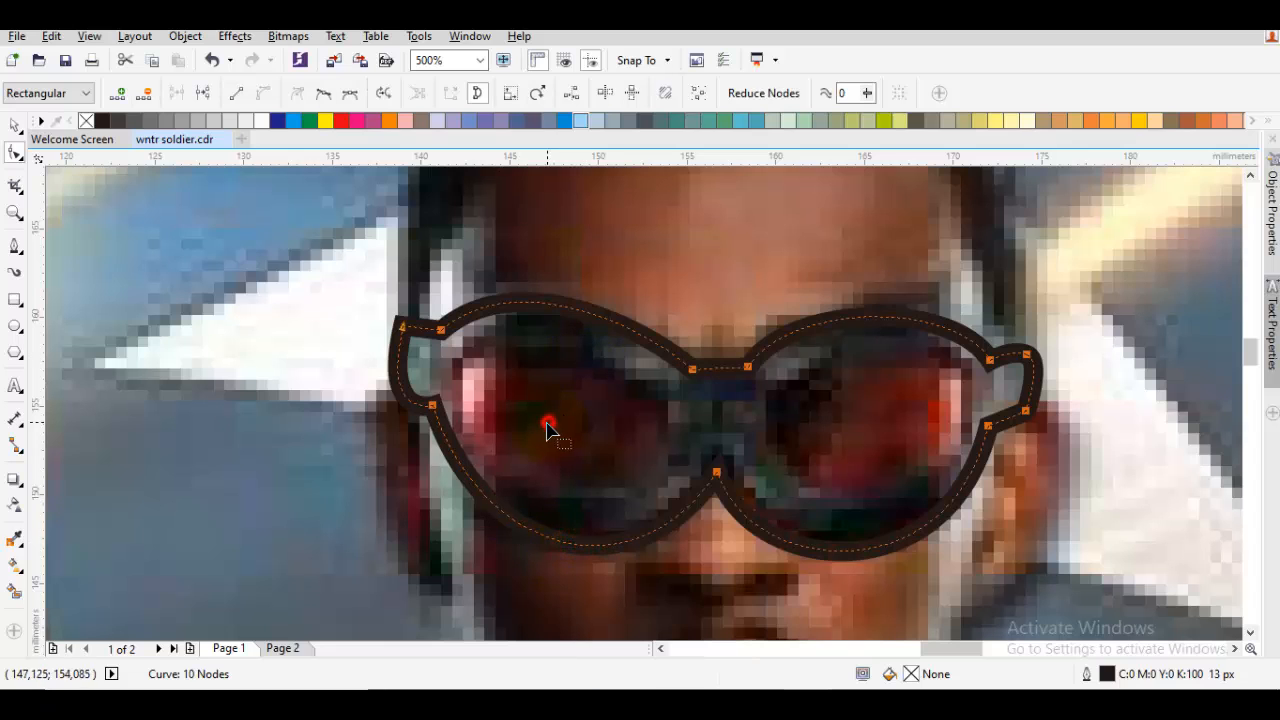
click(443, 336)
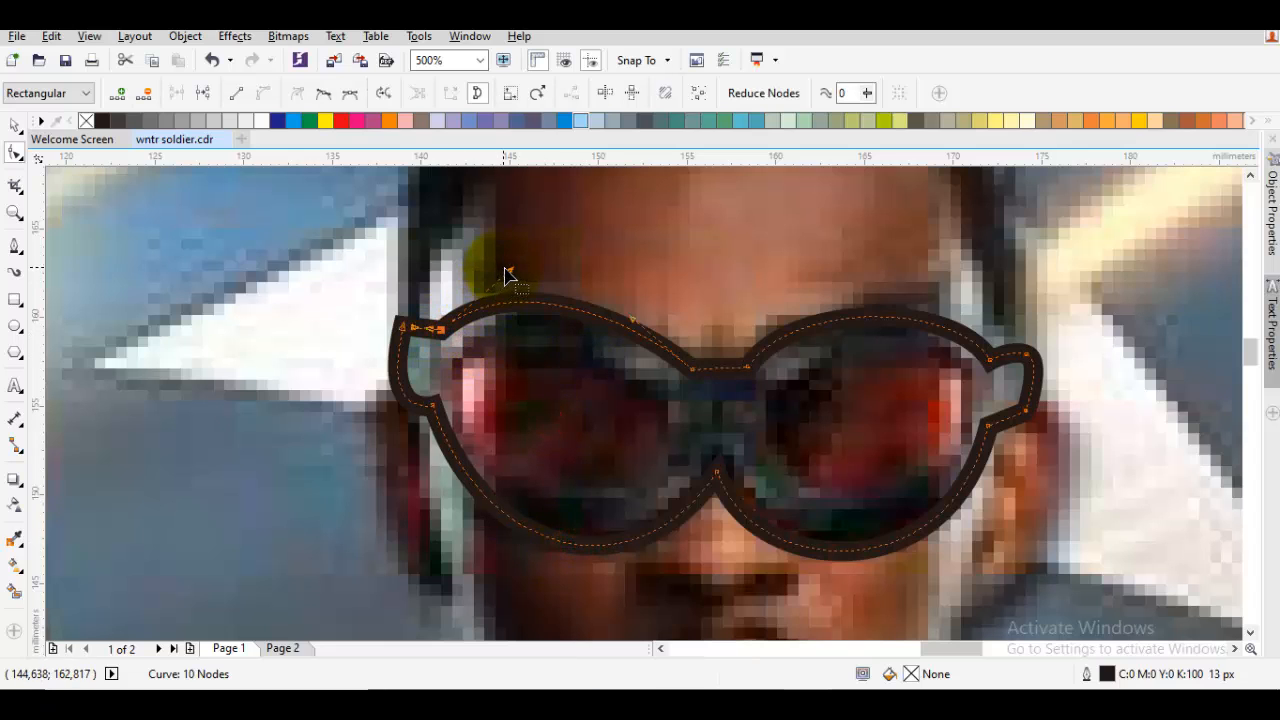
drag(506, 272, 553, 282)
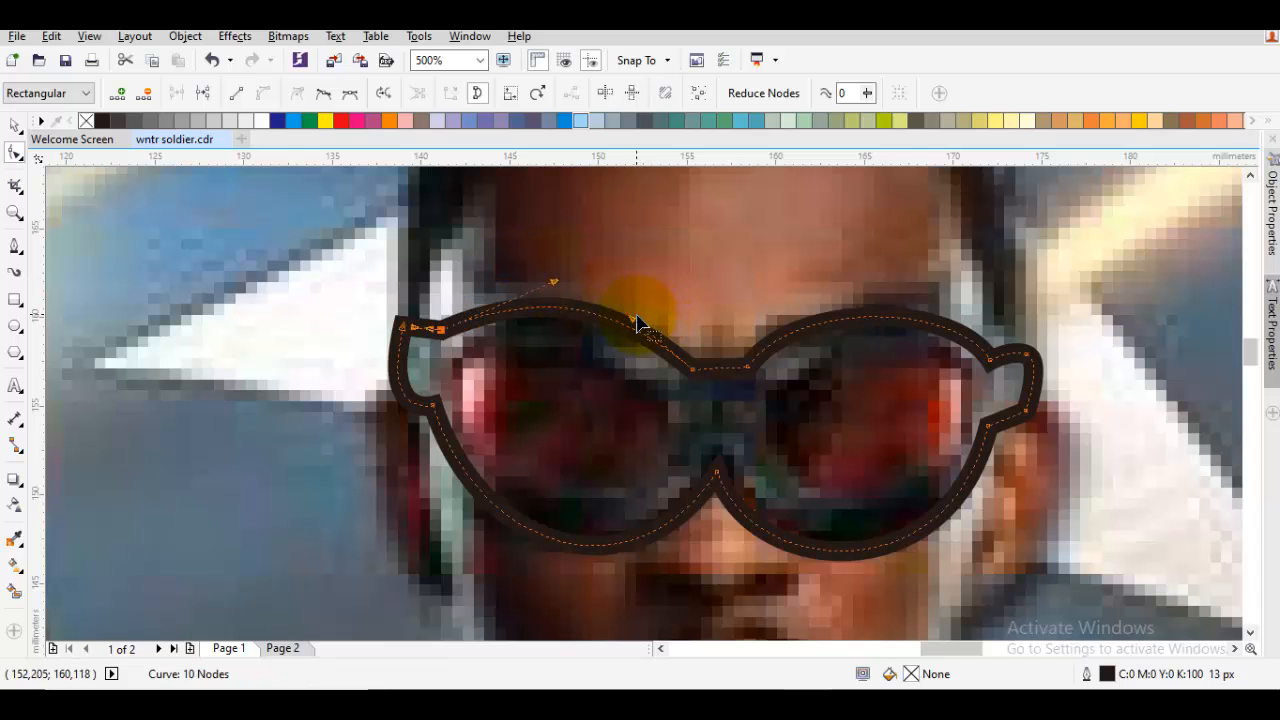
drag(631, 318, 659, 327)
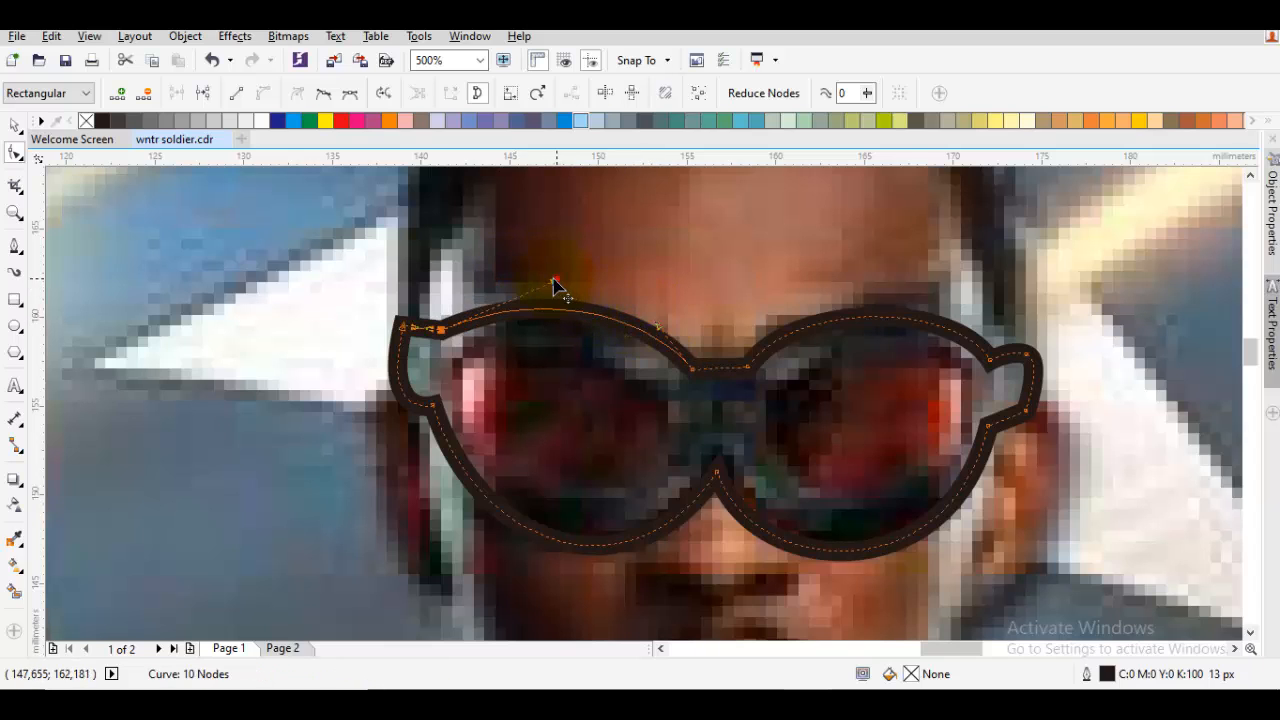
drag(557, 285, 531, 284)
Adjust the curve handles of the right lens's upper rim and of the lower rims at the nose node to match the photo.
click(757, 352)
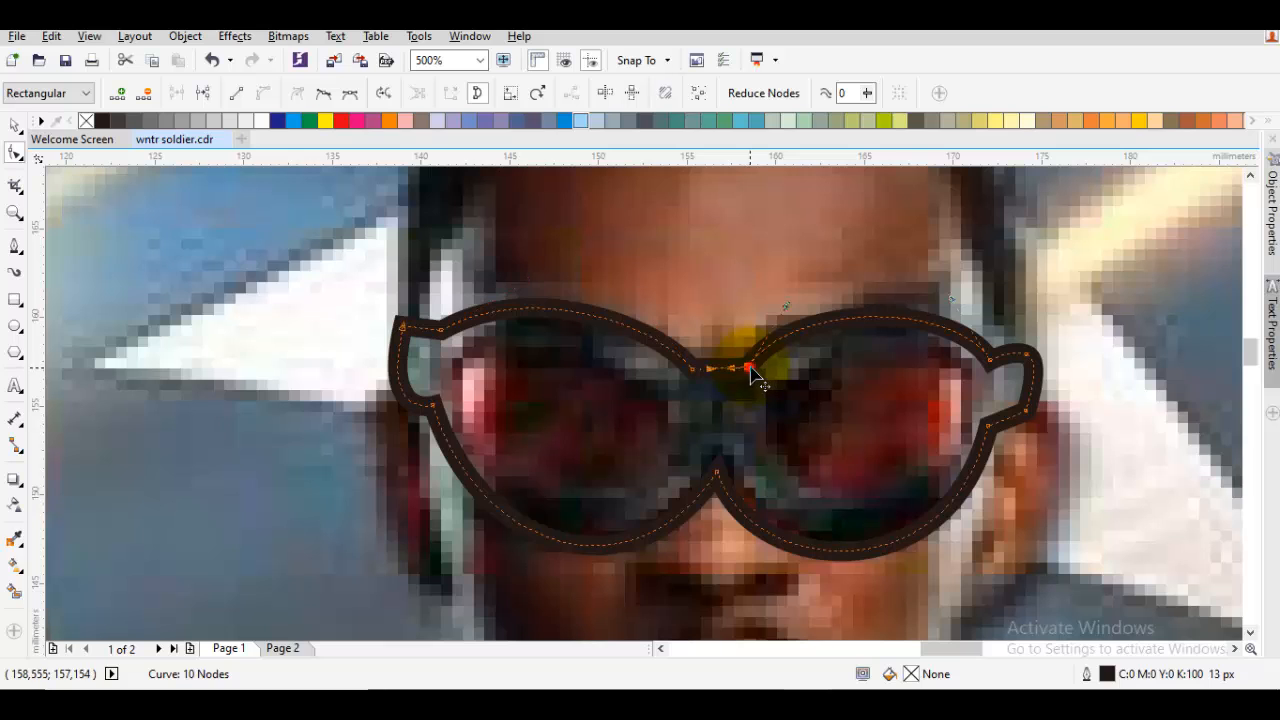
click(784, 310)
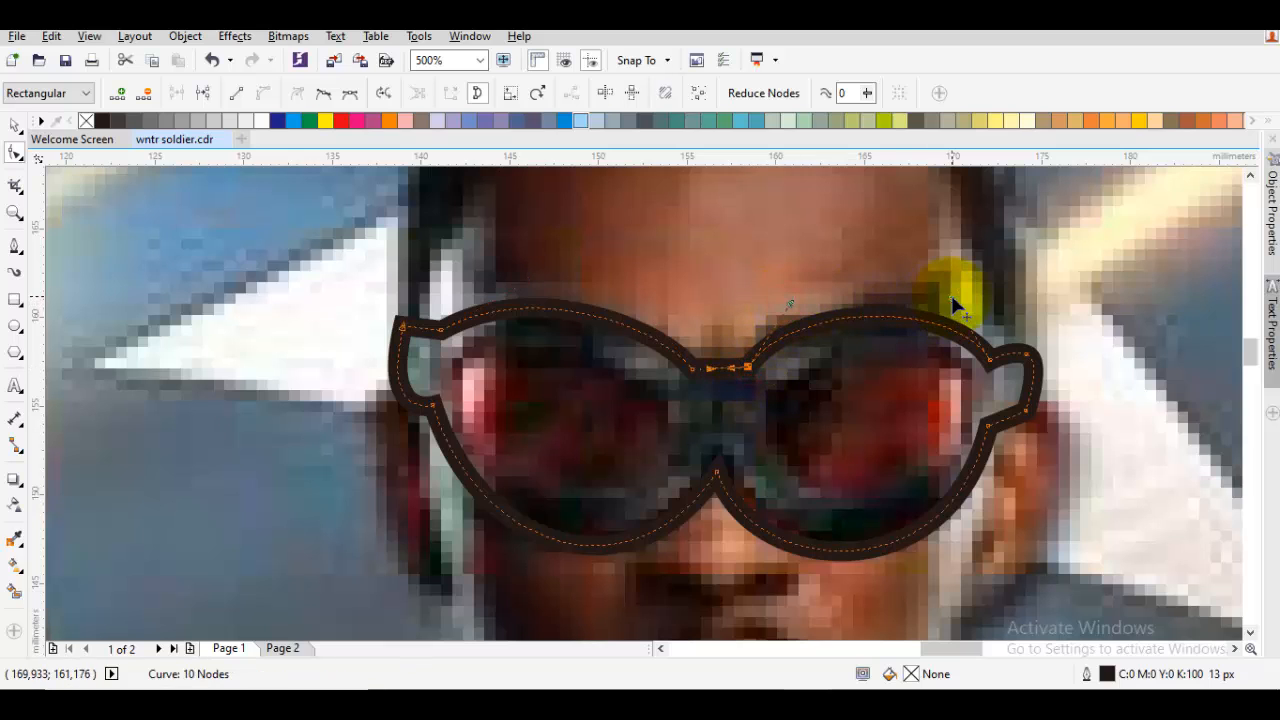
mouse_move(946, 288)
mouse_down()
mouse_move(937, 279)
mouse_move(924, 298)
mouse_up()
click(1020, 450)
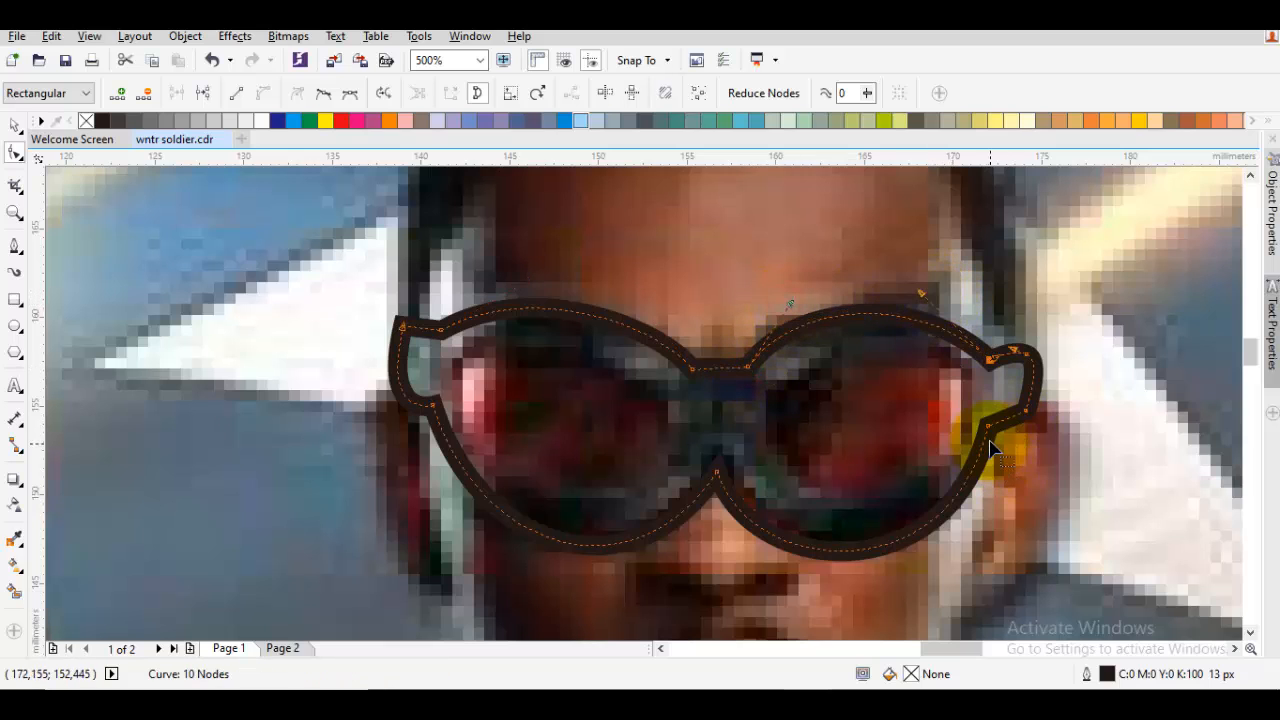
drag(827, 512, 839, 504)
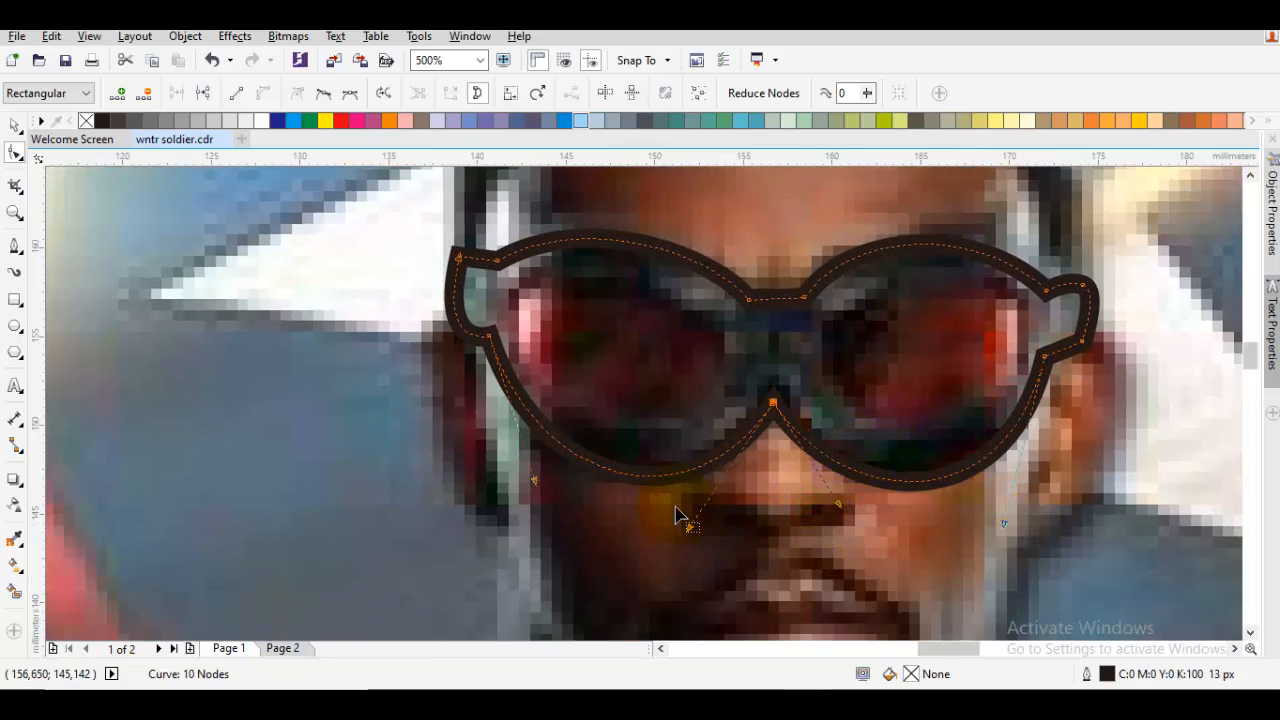
drag(700, 538, 697, 535)
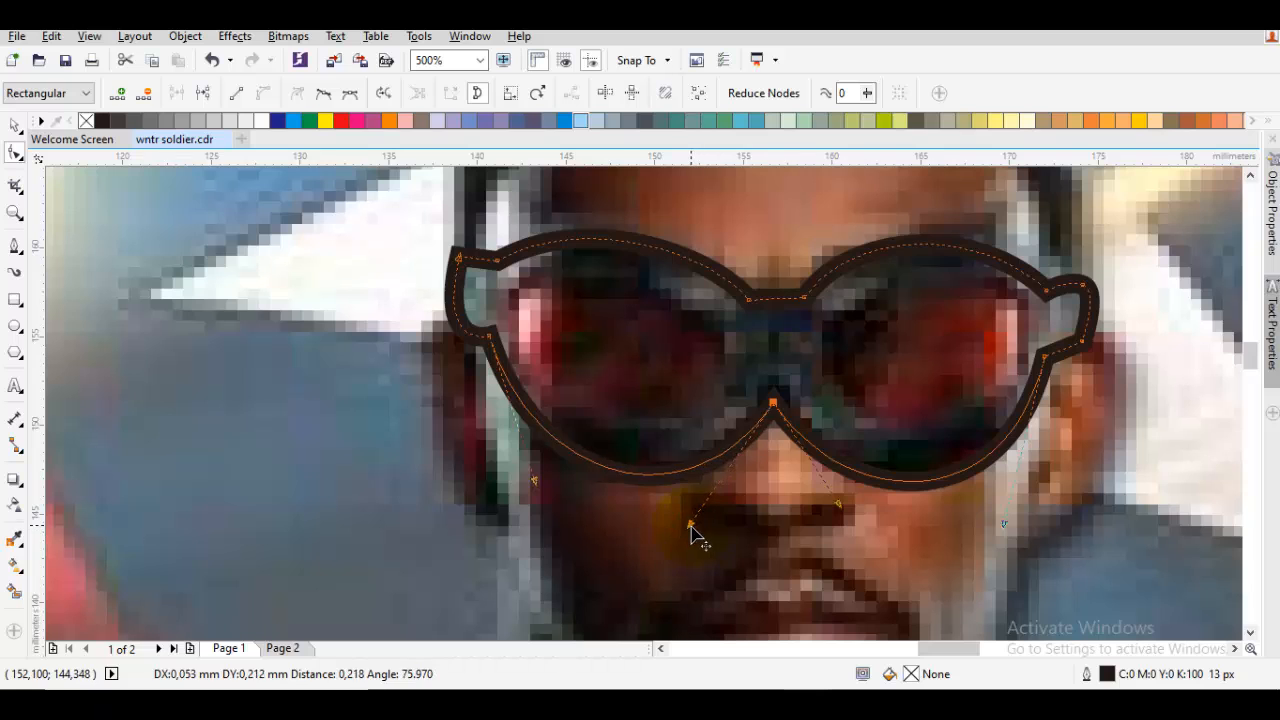
Trace the inner edge of the left lens with the Pen tool as a closed curve about 13 mm by 8.7 mm.
key(space)
click(543, 331)
click(528, 316)
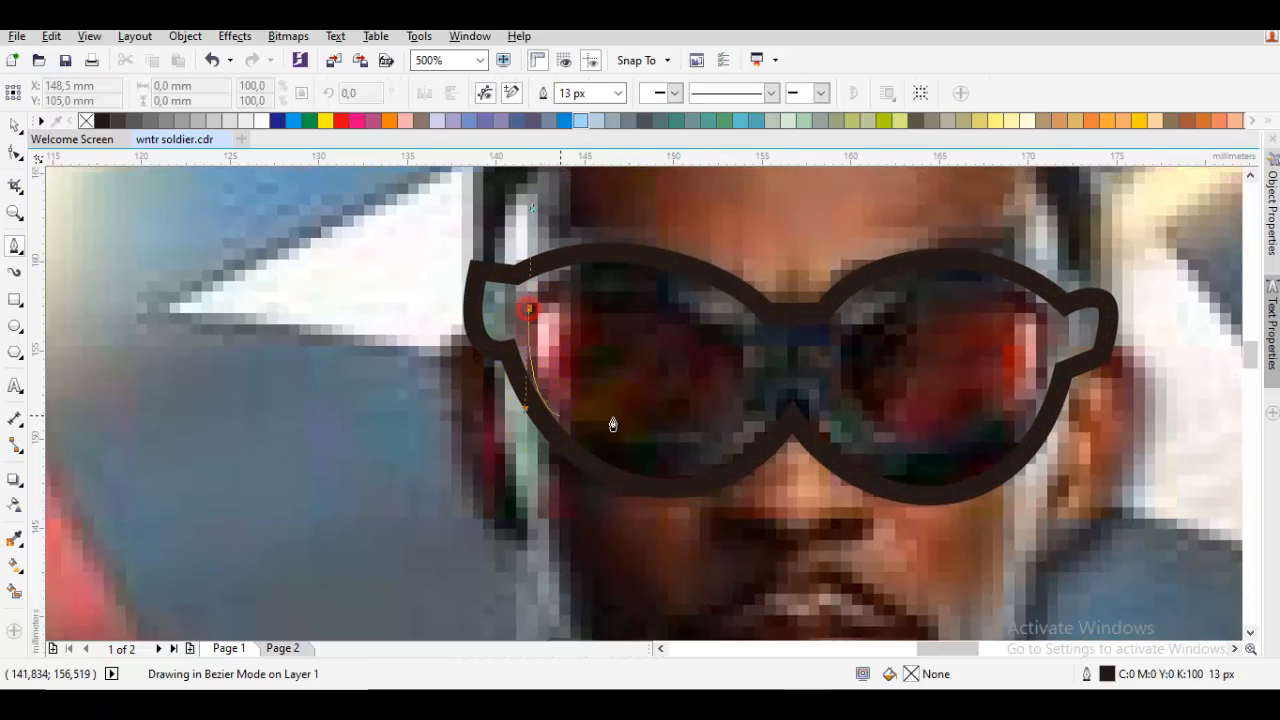
drag(519, 306, 566, 435)
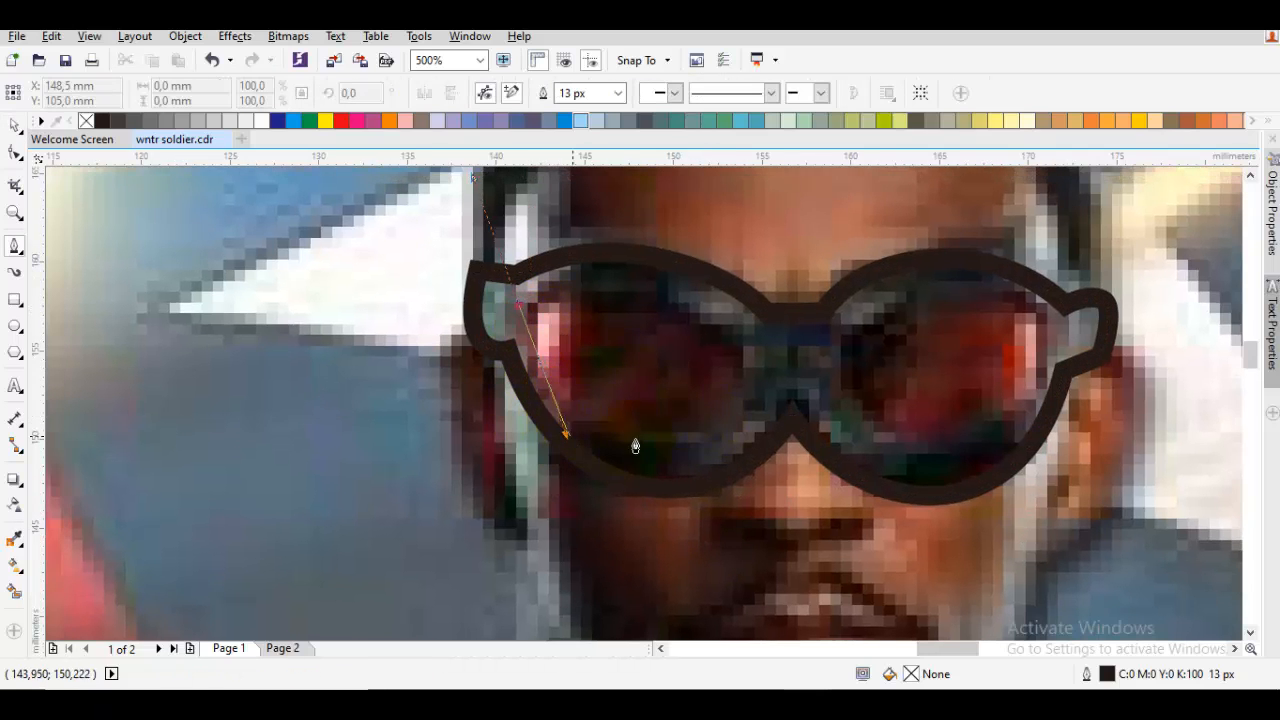
drag(744, 408, 771, 354)
drag(519, 306, 630, 280)
key(F10)
click(607, 296)
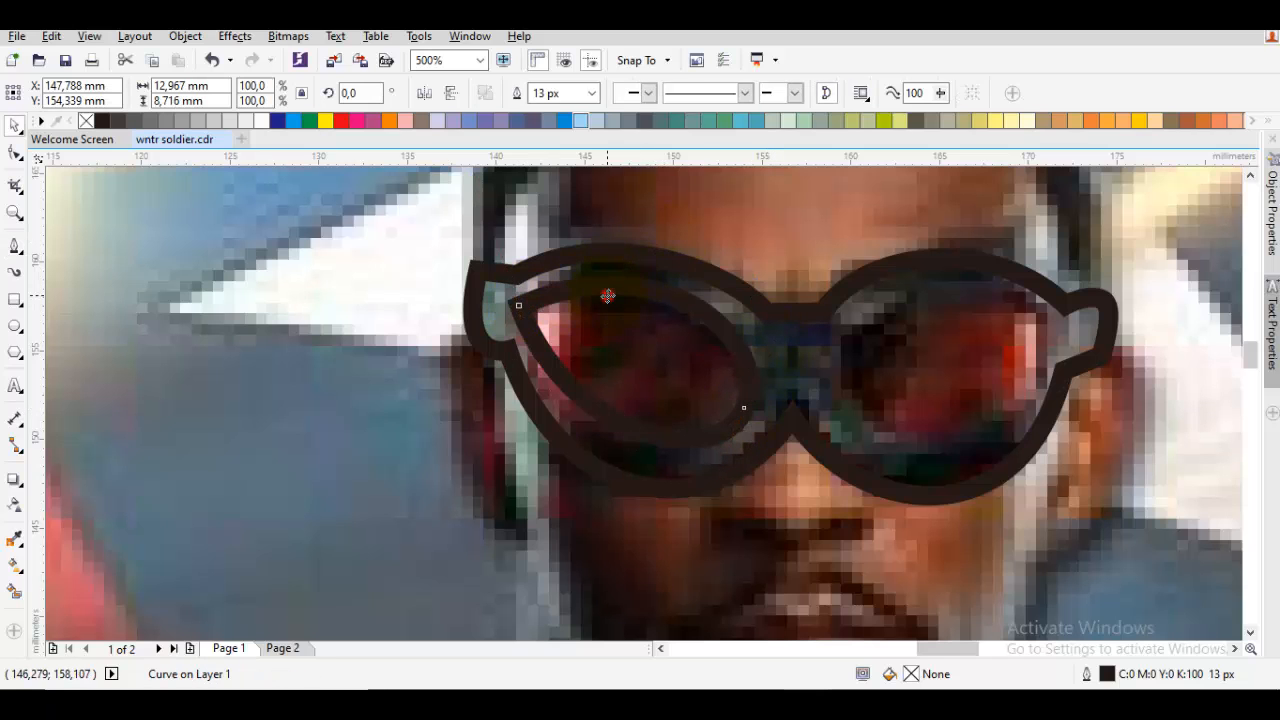
Shift the outer corner node of the left lens's inner curve inward and make it a smooth node.
drag(518, 310, 529, 322)
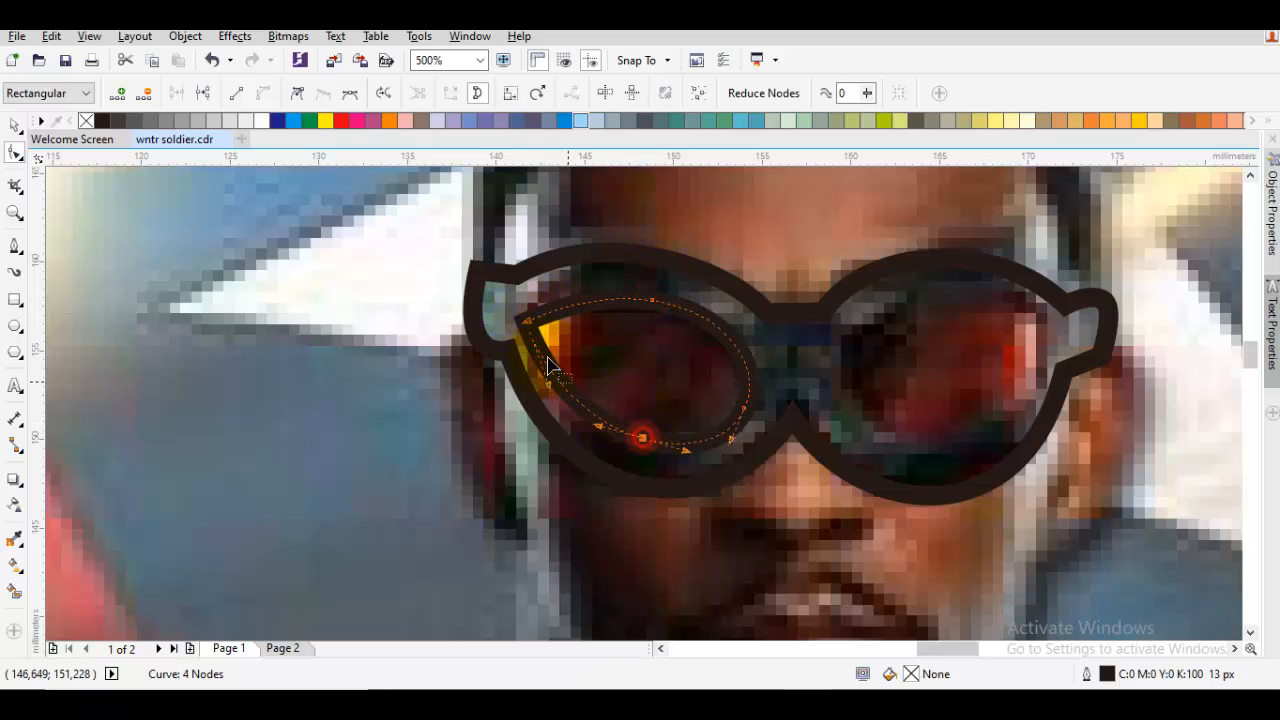
right_click(532, 330)
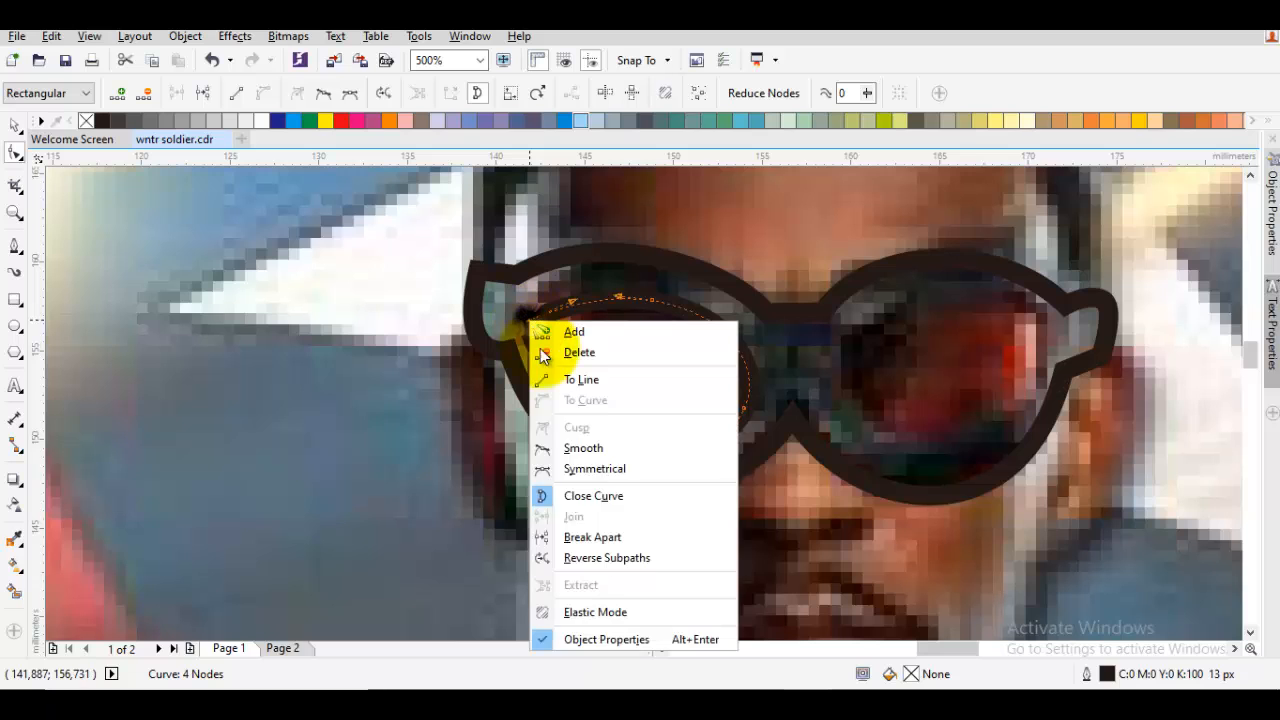
click(588, 450)
drag(543, 325, 530, 322)
Reposition the upper, nose-side, lower and outer nodes of the left lens's inner curve to follow the goggles in the photo.
right_click(653, 303)
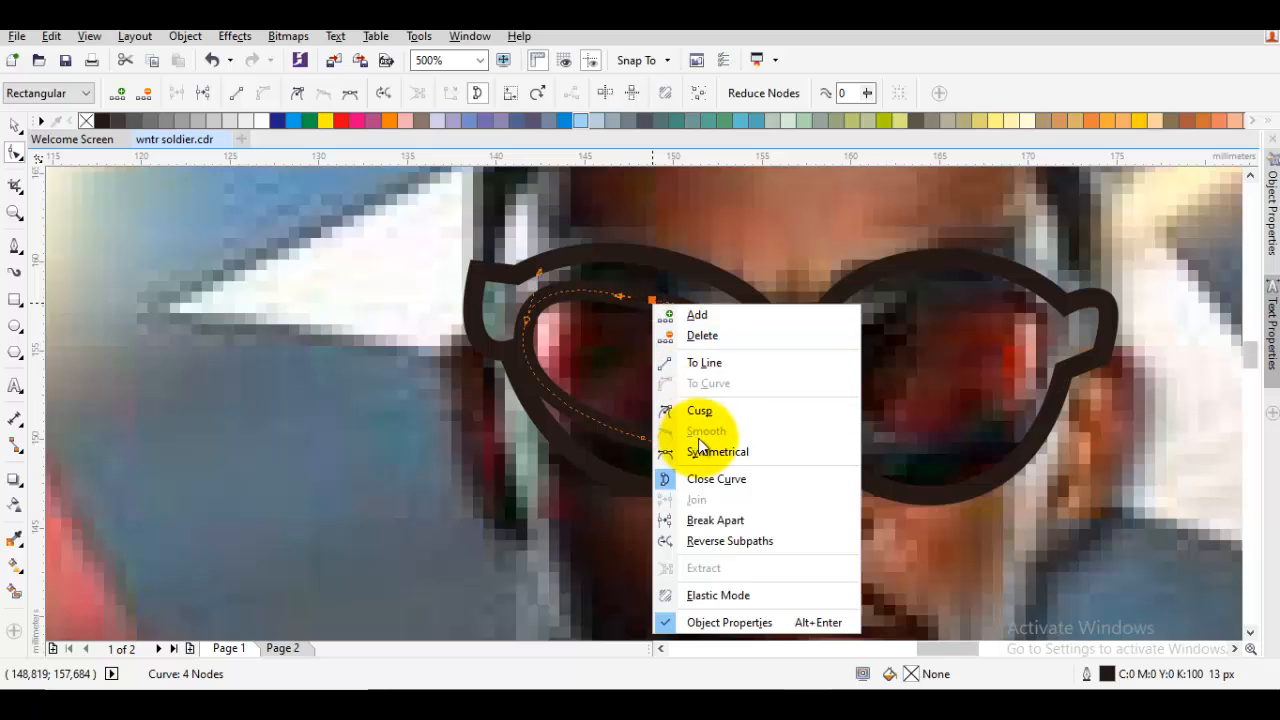
click(609, 359)
drag(653, 300, 661, 301)
drag(746, 409, 750, 392)
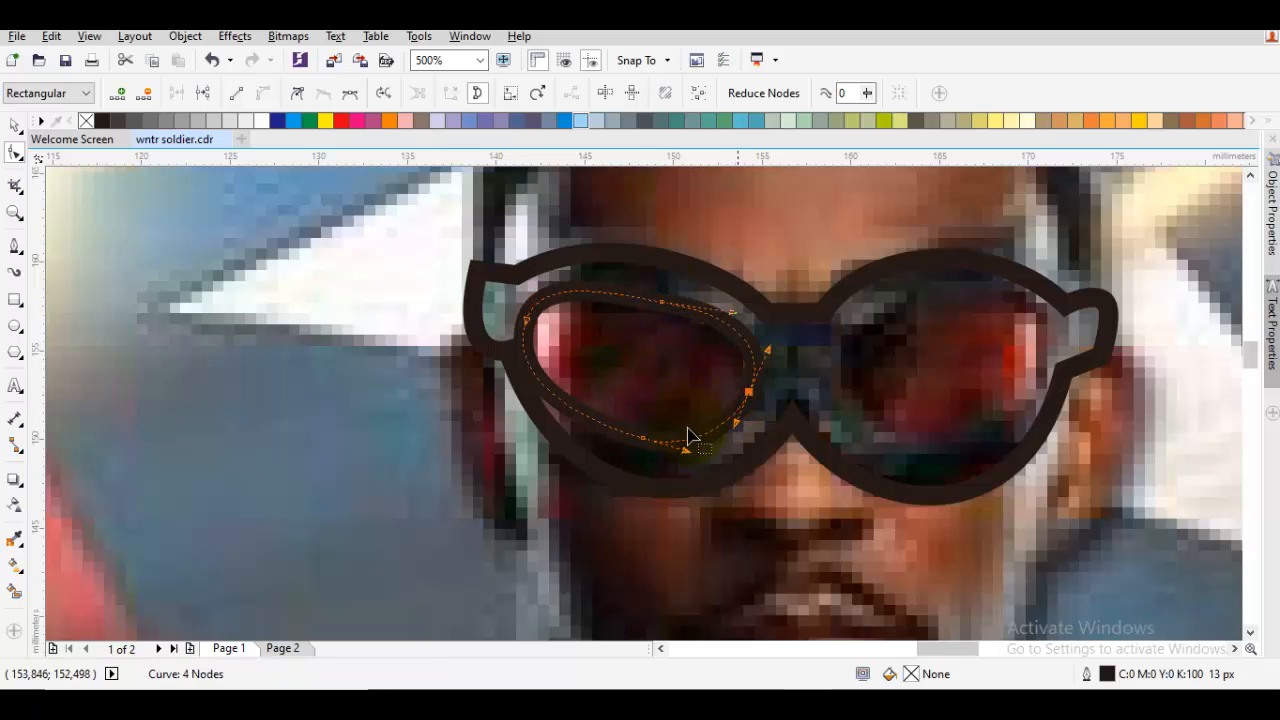
drag(646, 445, 641, 436)
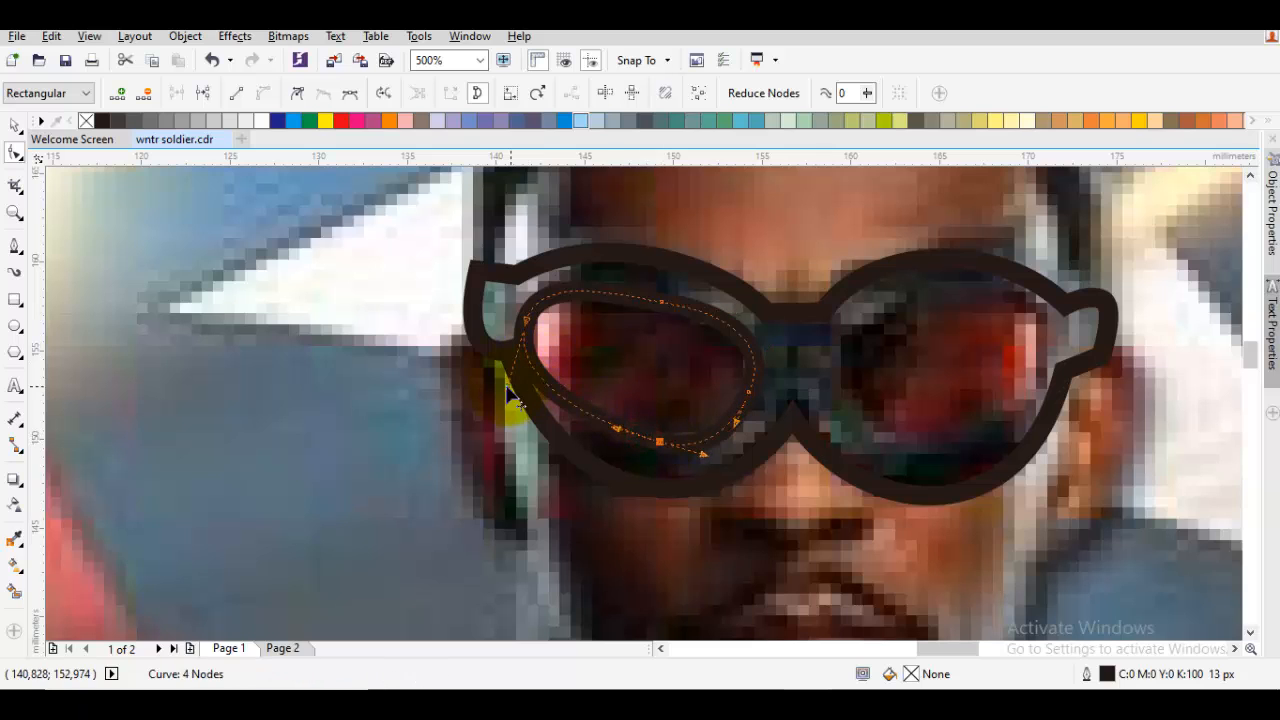
drag(508, 394, 546, 400)
mouse_move(524, 322)
mouse_down()
mouse_move(531, 338)
mouse_move(510, 357)
mouse_up()
Reshape the lower rims of the outer goggles frame with the curve handles at the outer hinge and nose node.
click(560, 413)
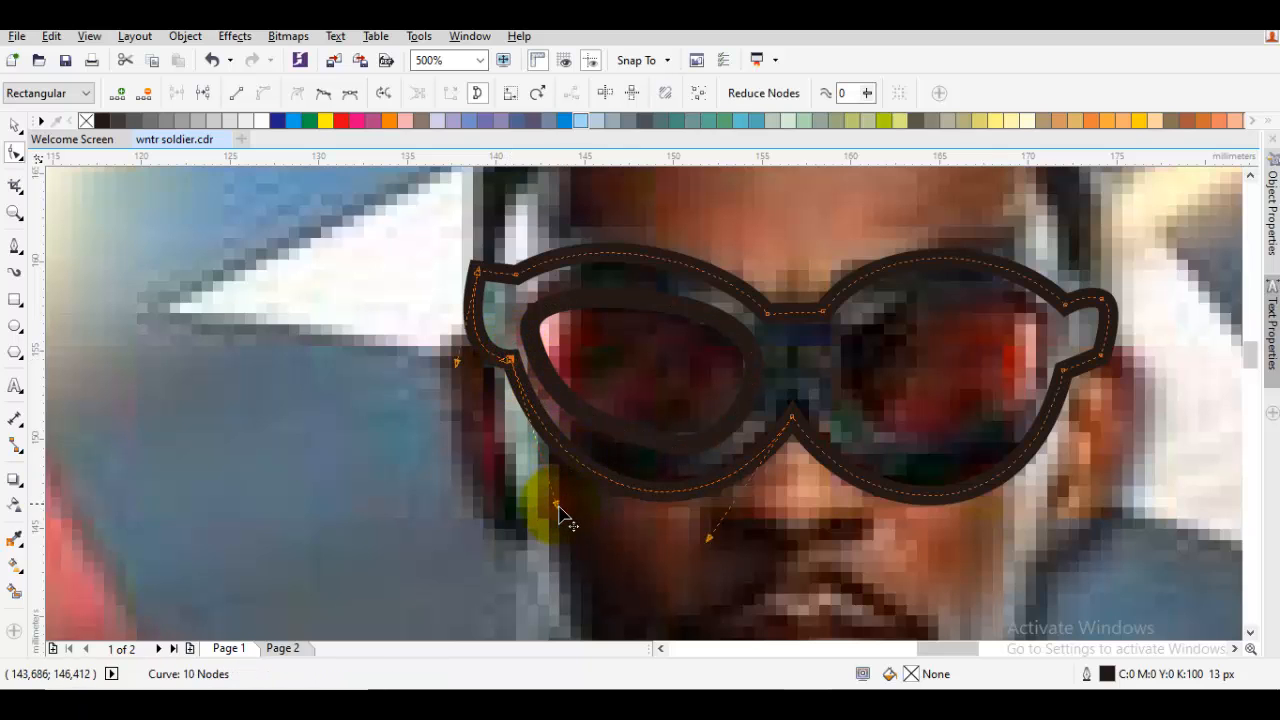
drag(558, 507, 536, 467)
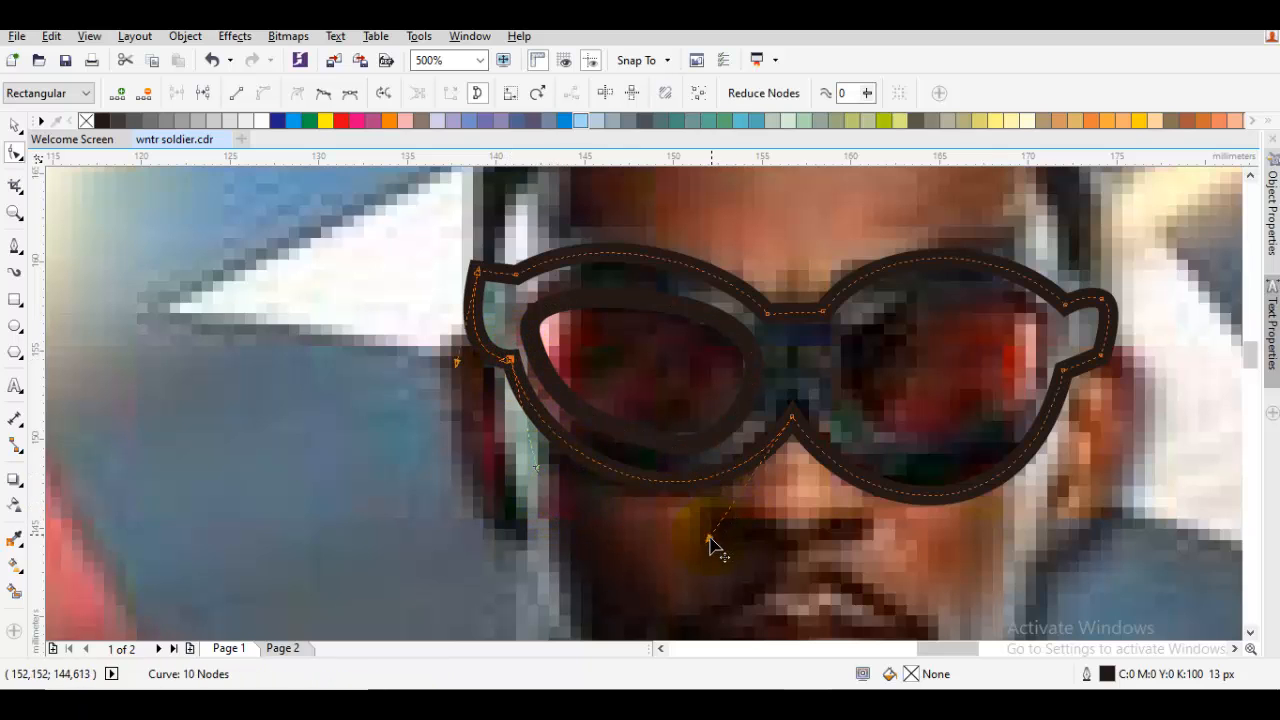
drag(709, 540, 665, 527)
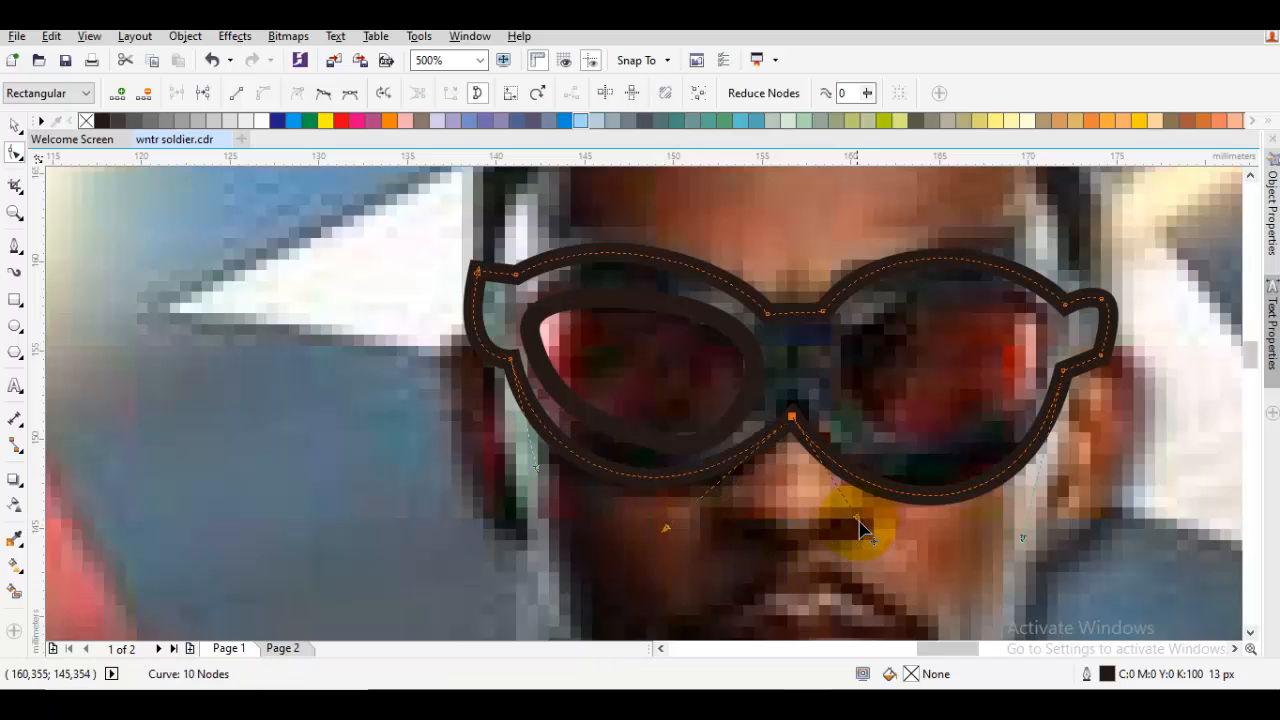
drag(862, 530, 884, 520)
Delete the lower node of the left lens's inner curve and adjust the nose-side node's handle to round its lower edge.
click(680, 392)
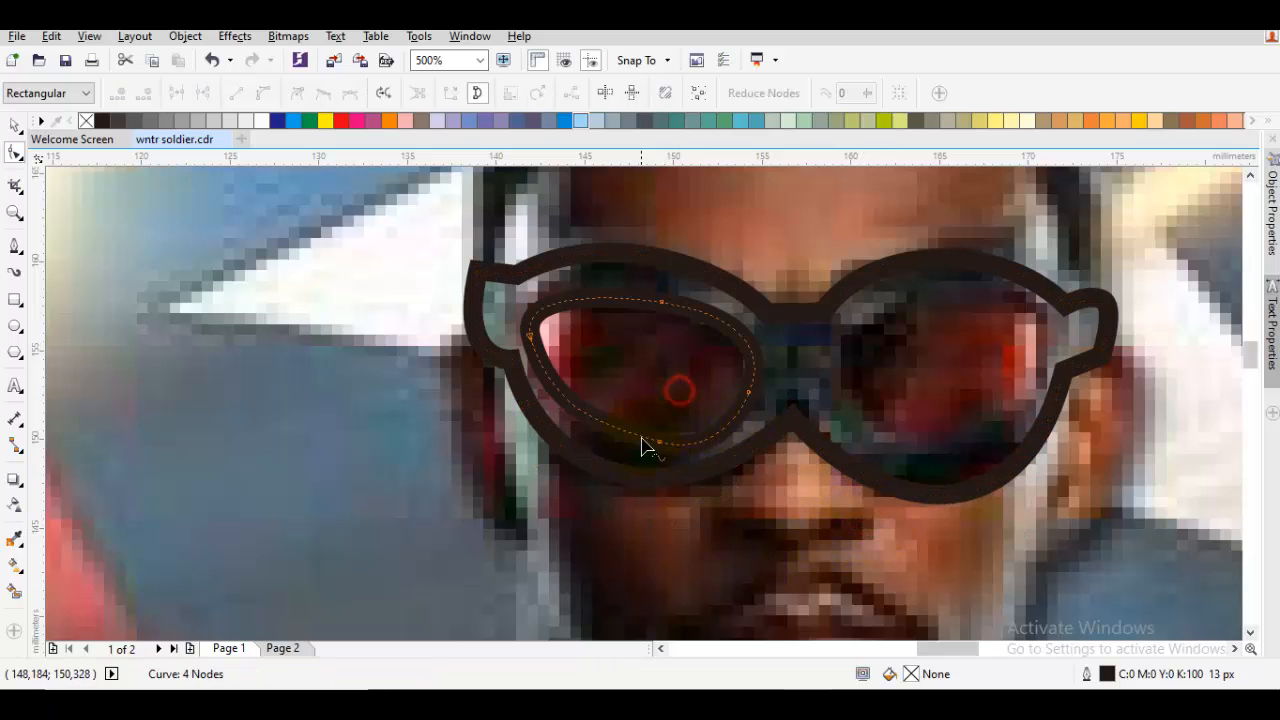
double_click(659, 442)
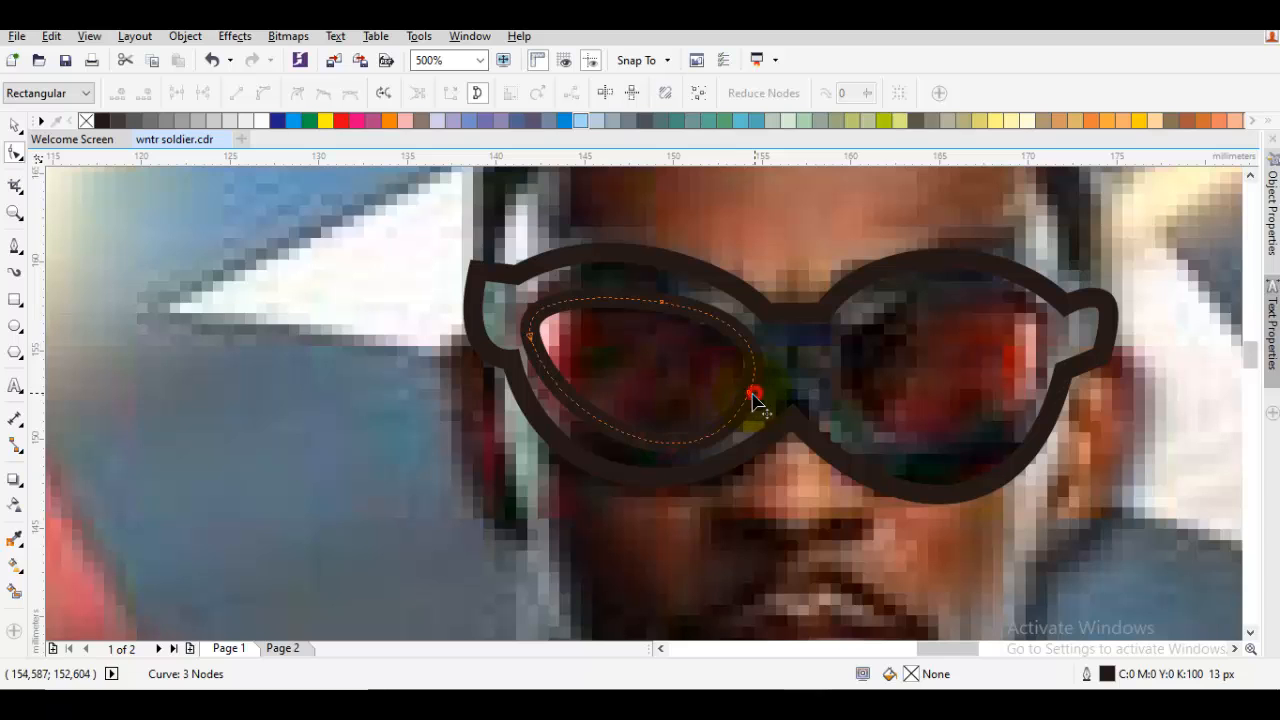
click(754, 396)
drag(705, 497, 672, 478)
key(space)
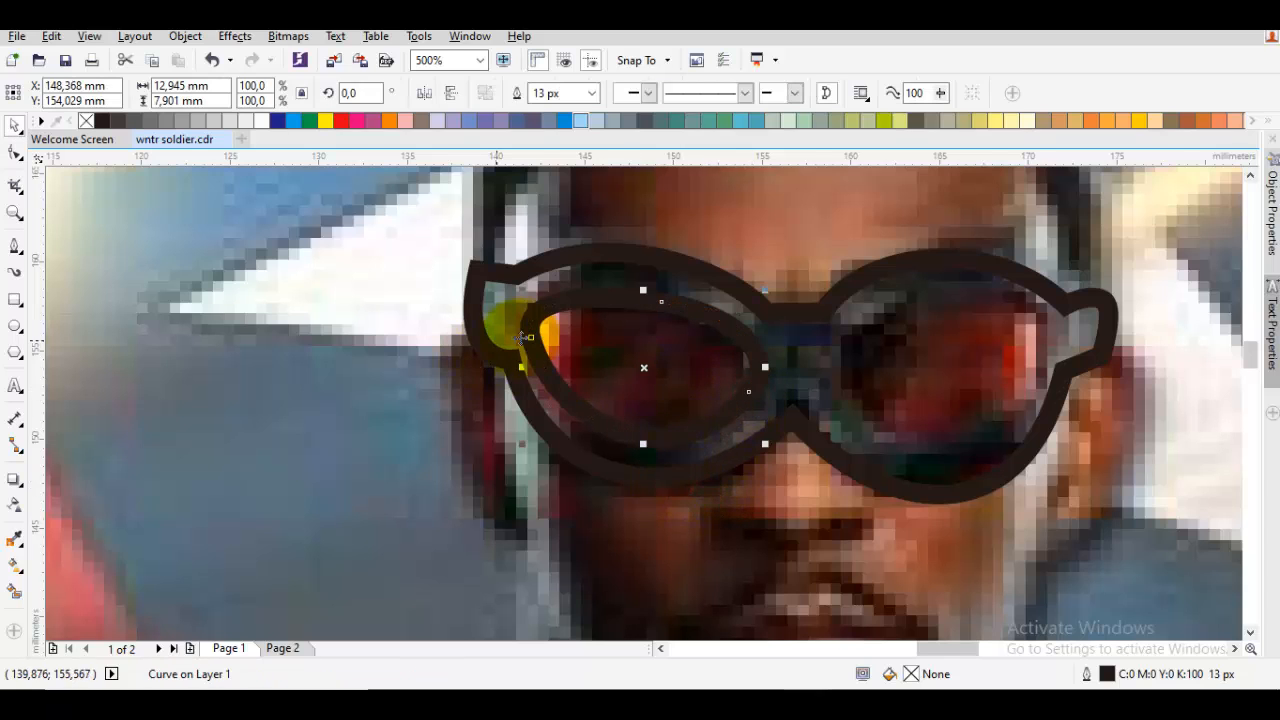
Fine-tune the outer corner node and the upper node of the left lens's inner curve to even out its rim.
scroll(525, 337, up, 2)
key(F10)
click(550, 333)
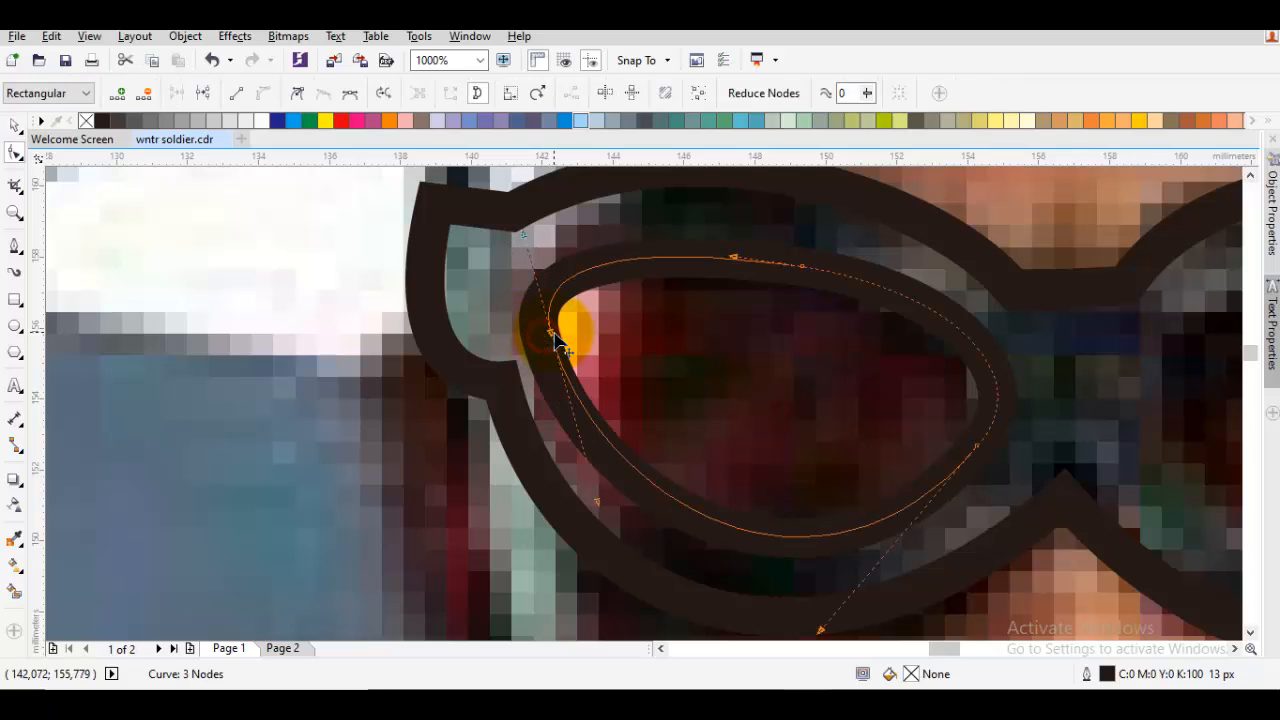
key(space)
scroll(570, 343, down, 2)
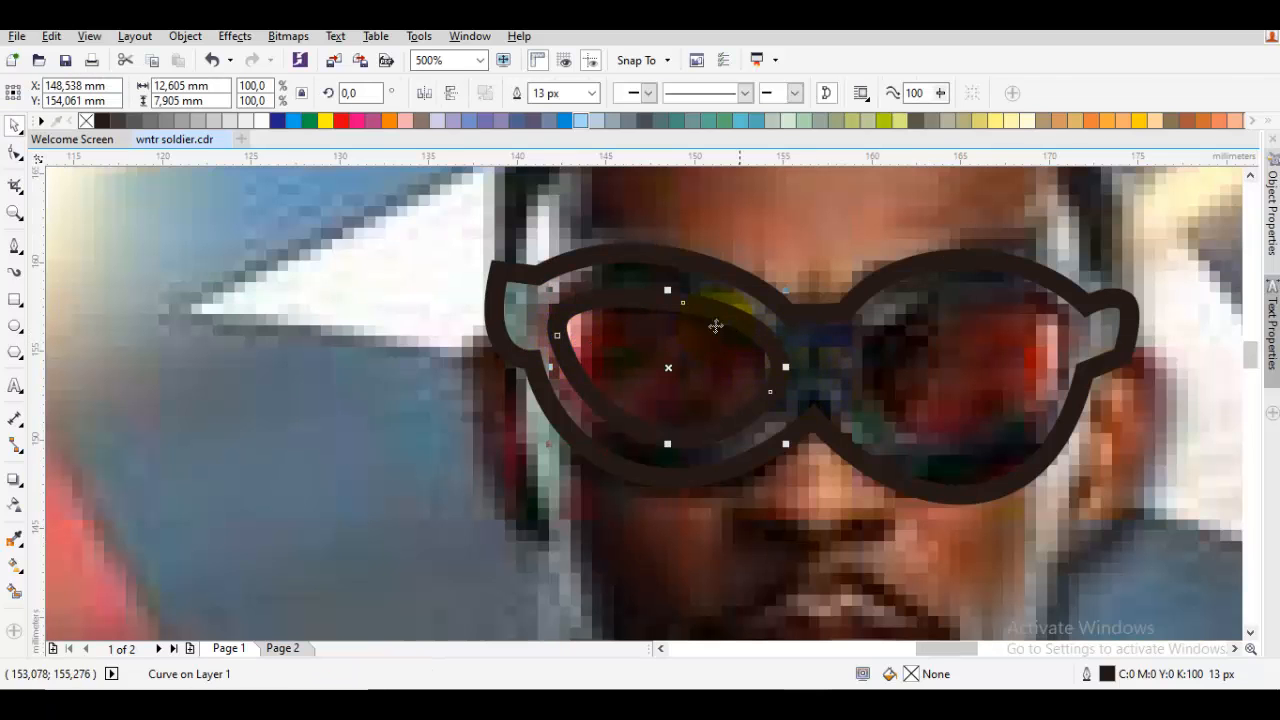
key(F10)
click(683, 304)
drag(683, 303, 671, 292)
scroll(676, 295, up, 1)
key(space)
scroll(683, 302, down, 1)
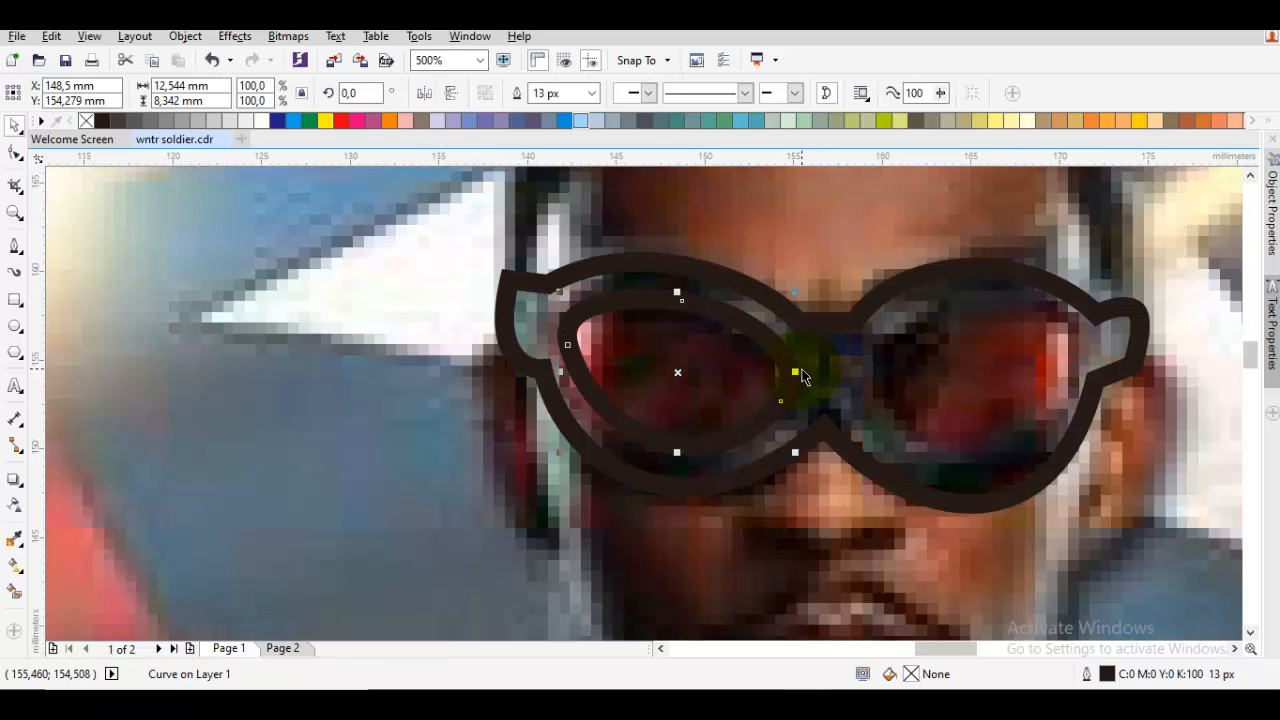
Mirror a copy of the left lens's inner curve onto the right lens and fit its outer and upper nodes to the goggles.
drag(798, 374, 977, 365)
key(F10)
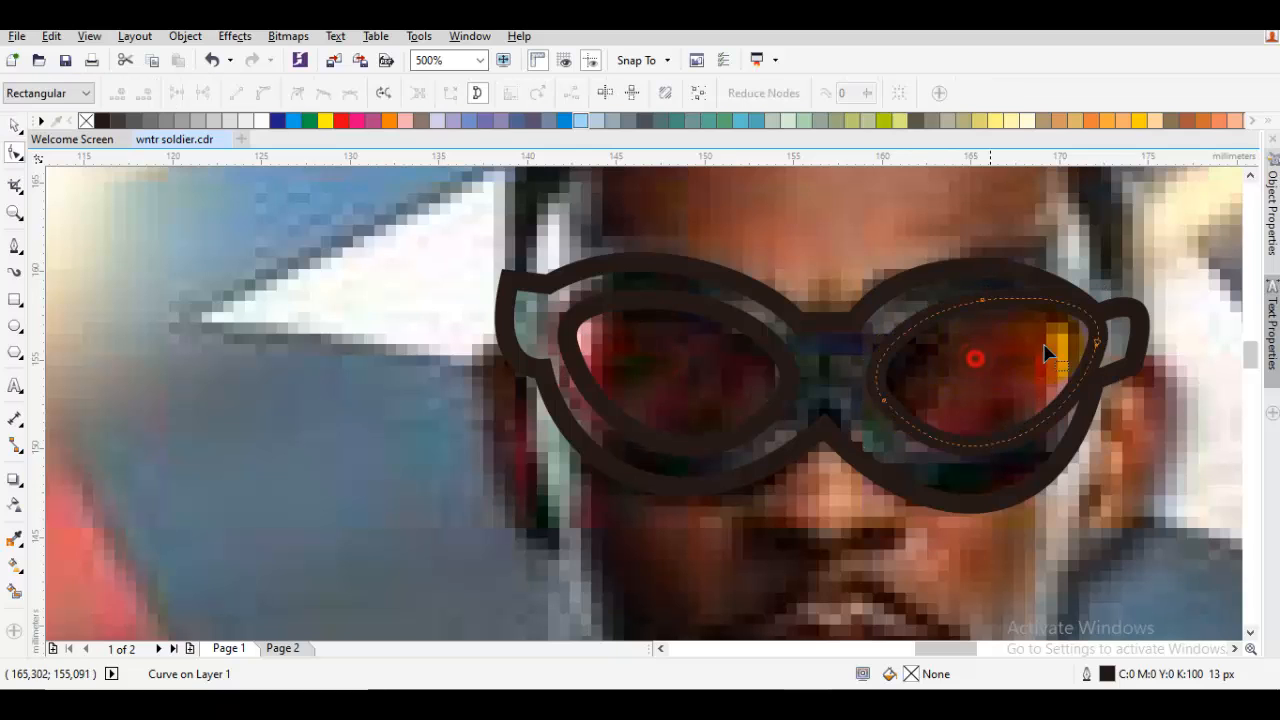
drag(1097, 343, 1076, 358)
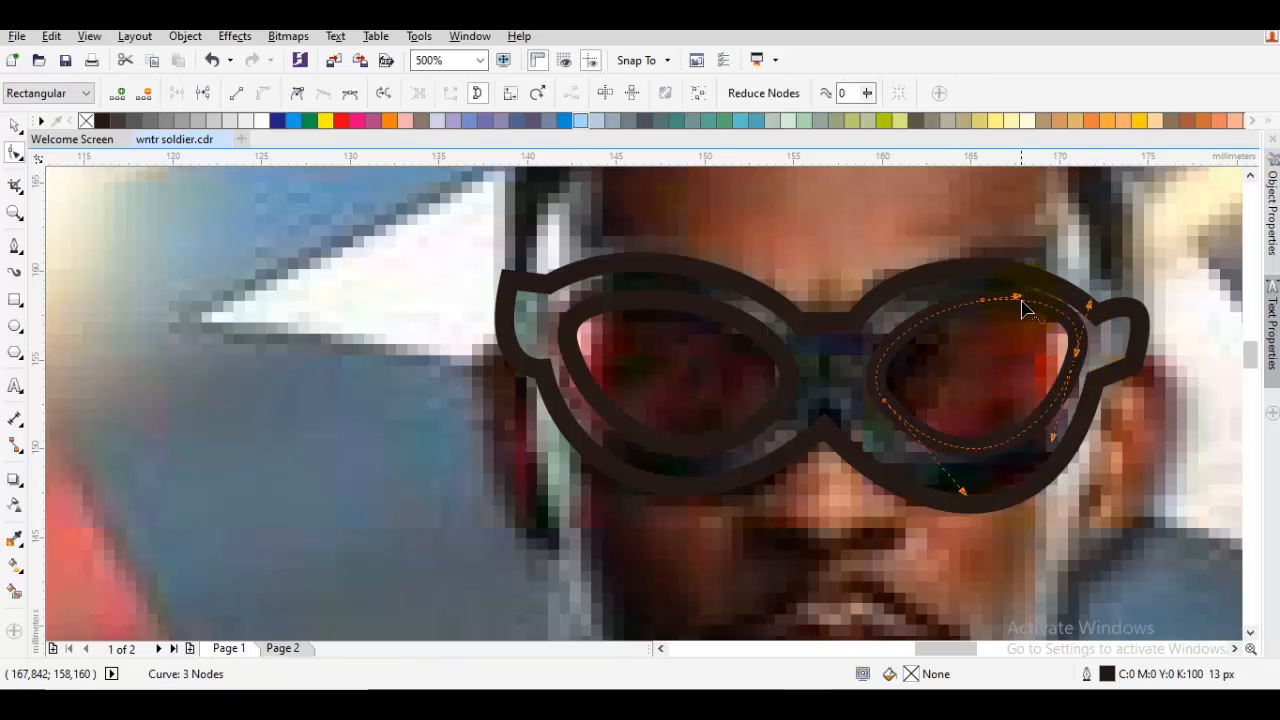
drag(1022, 313, 972, 312)
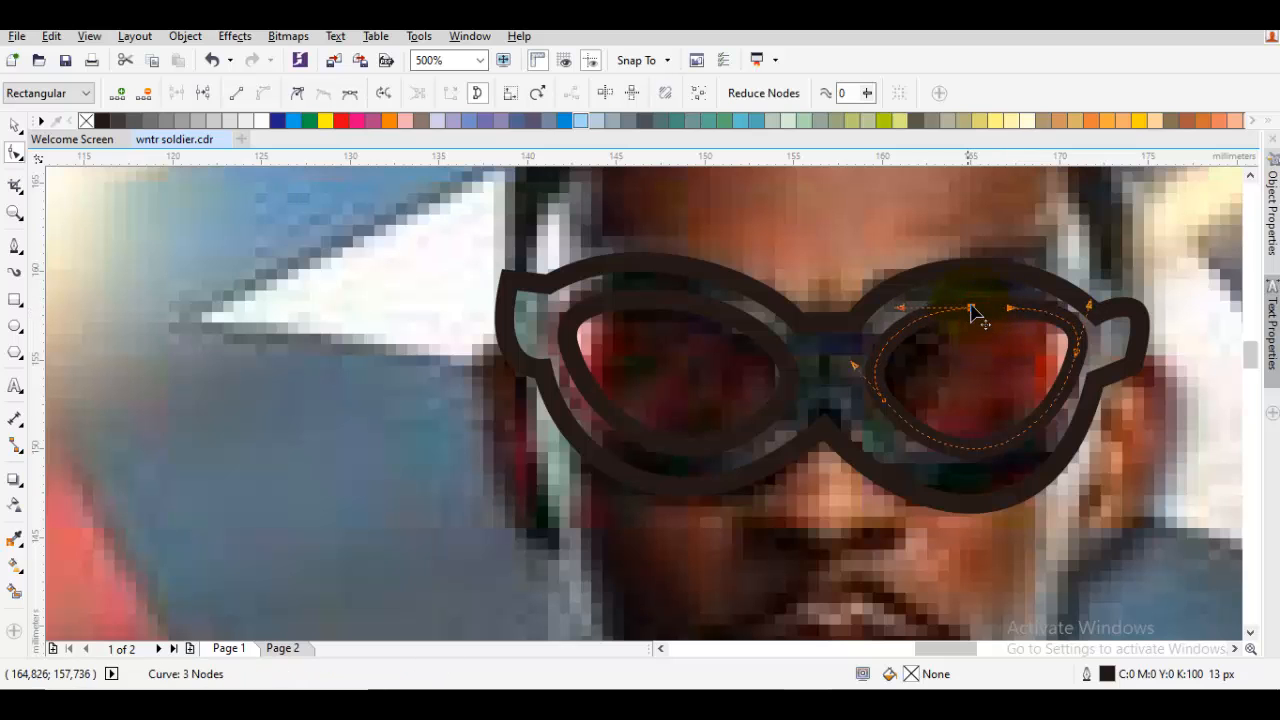
Delete the upper node of the right lens's inner curve and adjust its outer node to match the lens in the photo.
double_click(971, 308)
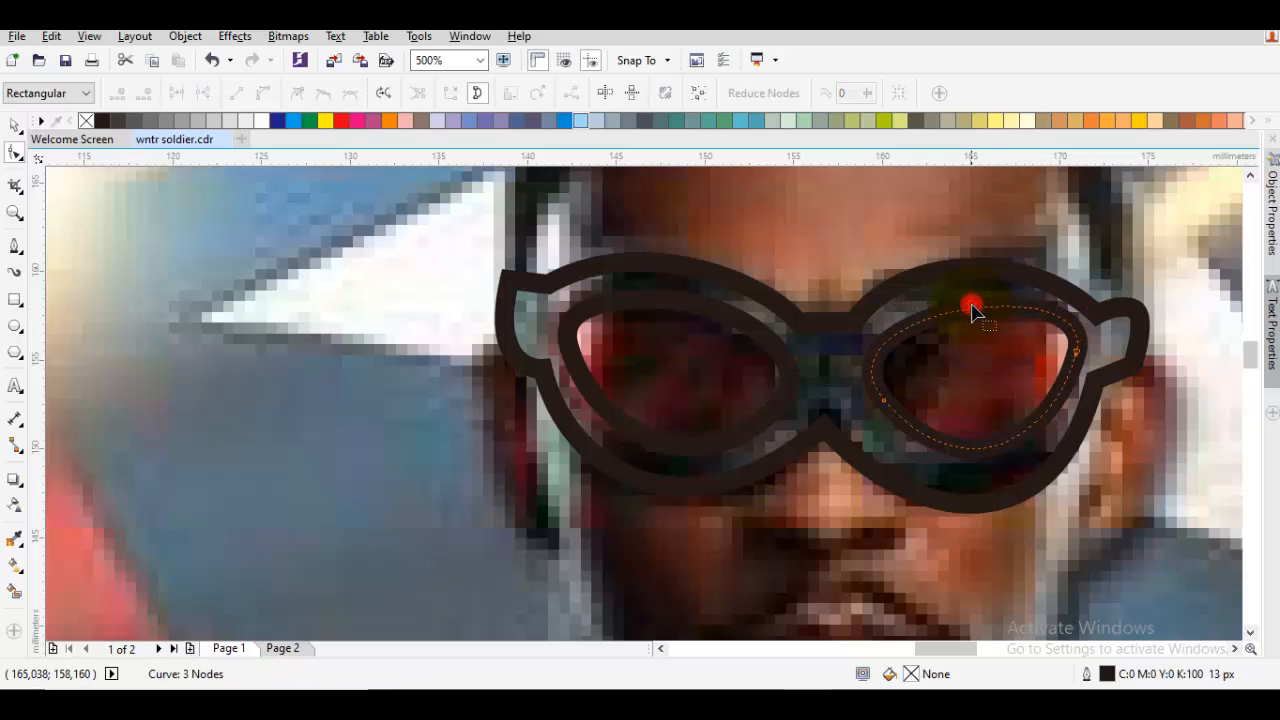
right_click(1078, 358)
click(1000, 405)
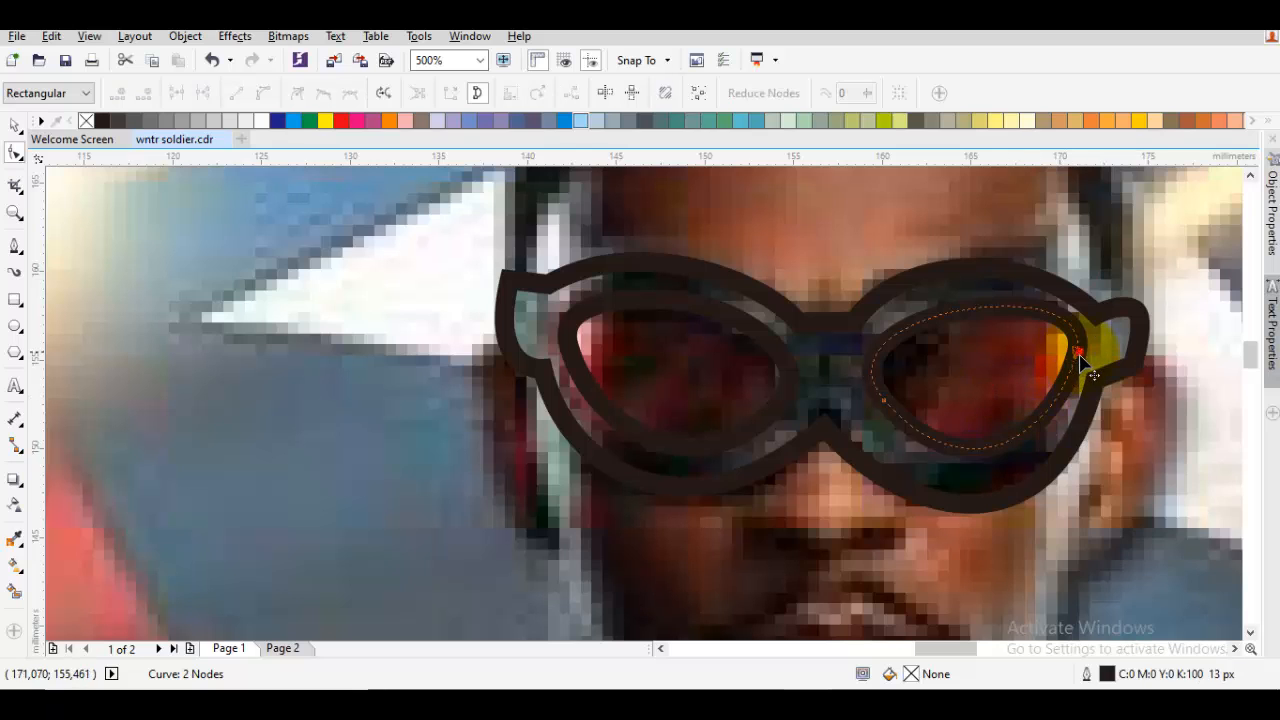
key(space)
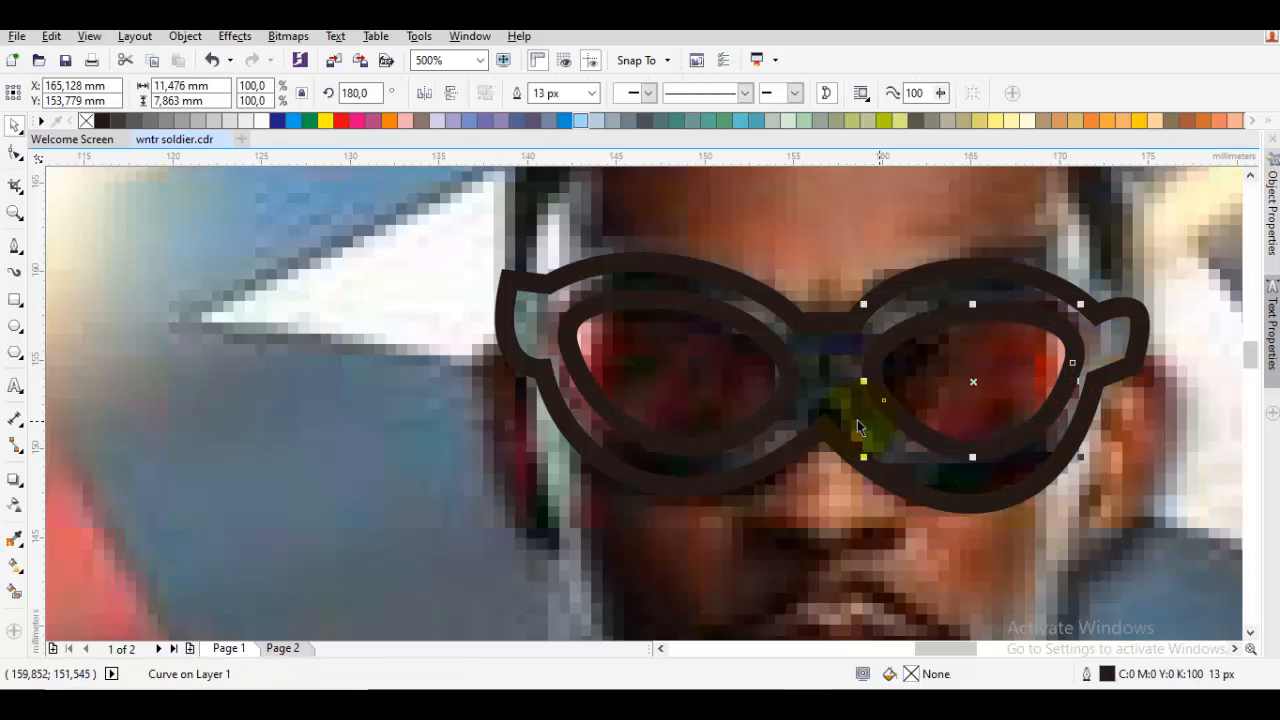
Refine the lower edge of the left lens's inner curve with the handle of its nose-side node.
key(space)
click(723, 374)
click(782, 401)
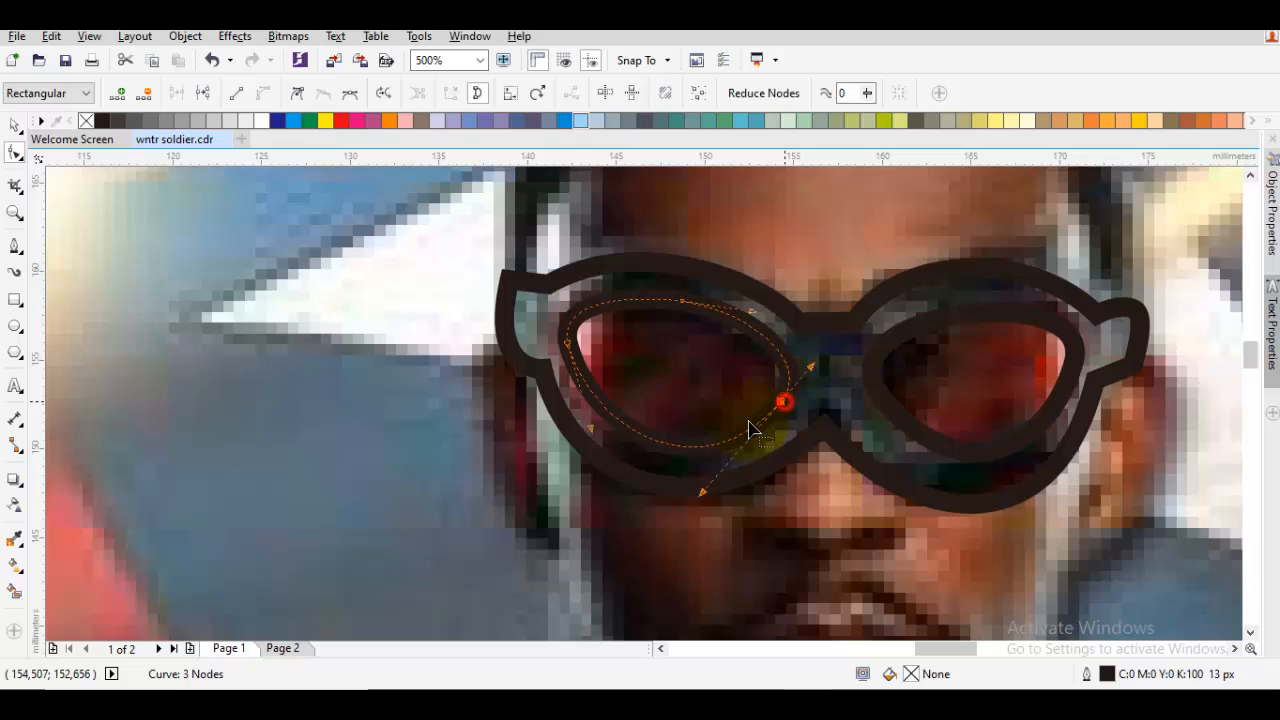
drag(706, 494, 714, 480)
key(space)
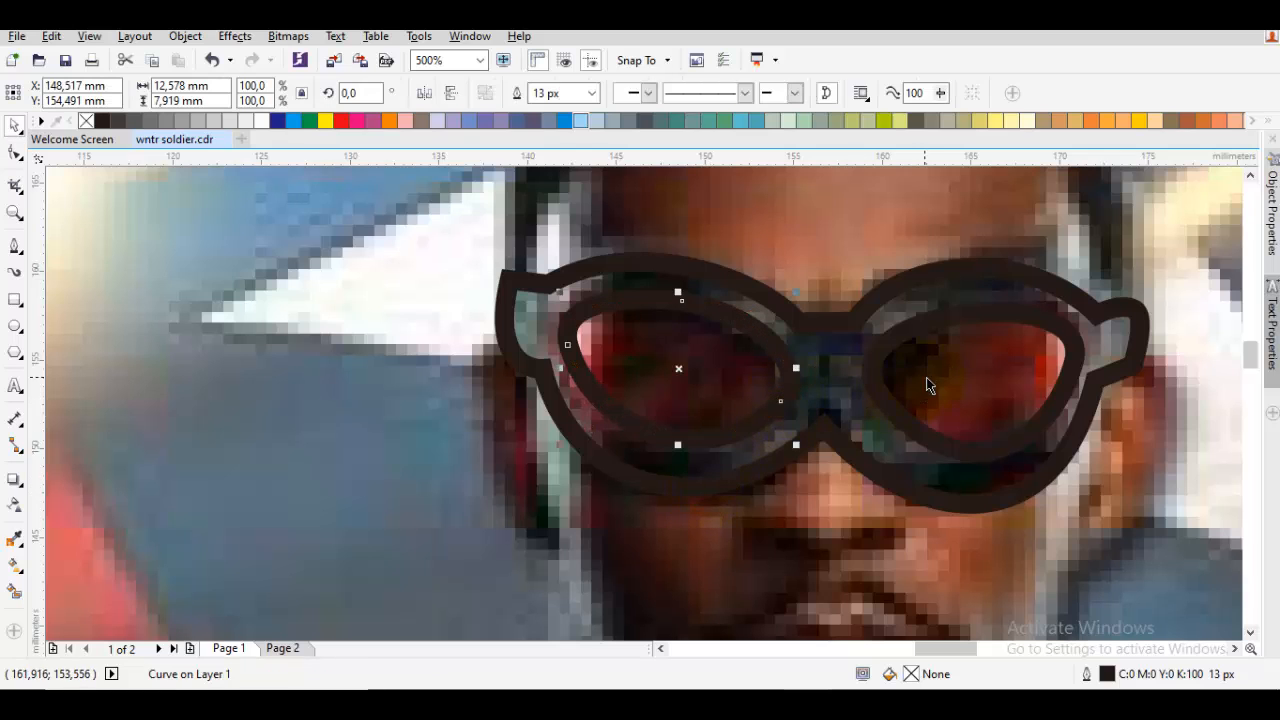
Fill both inner lens shapes with red and the goggles frame with 90% black.
shift+click(923, 374)
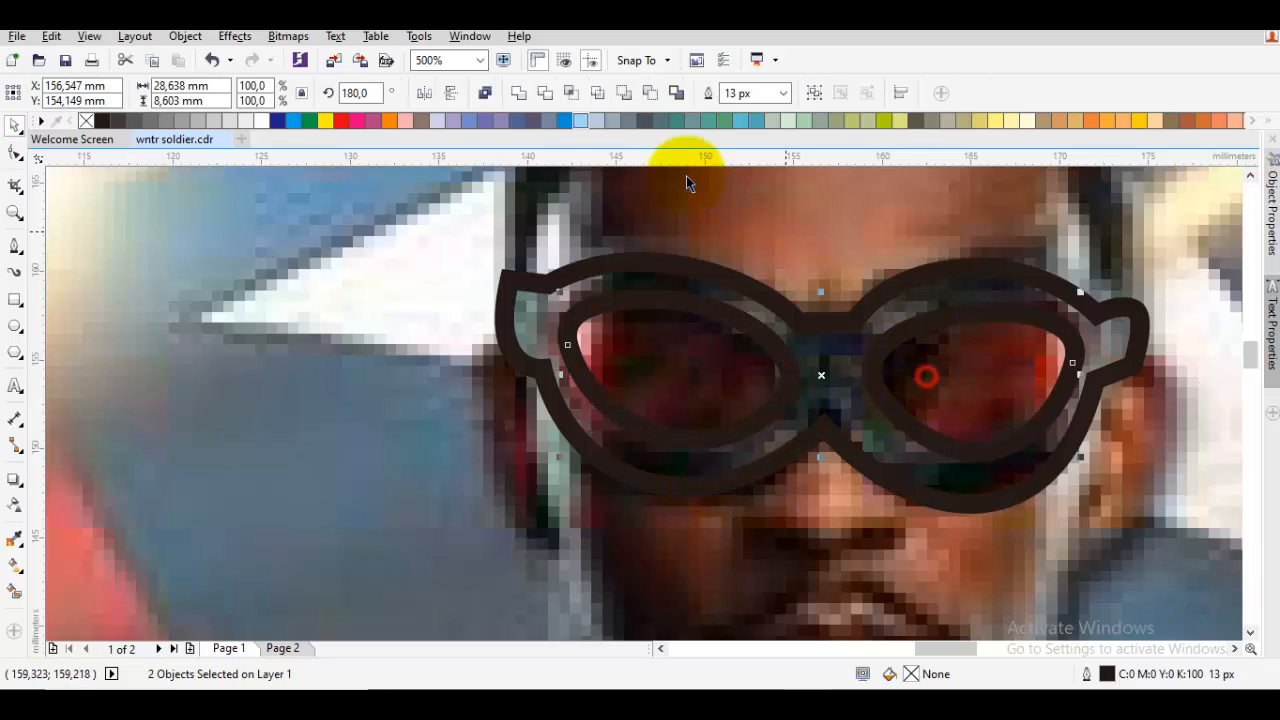
click(340, 120)
click(668, 301)
click(634, 263)
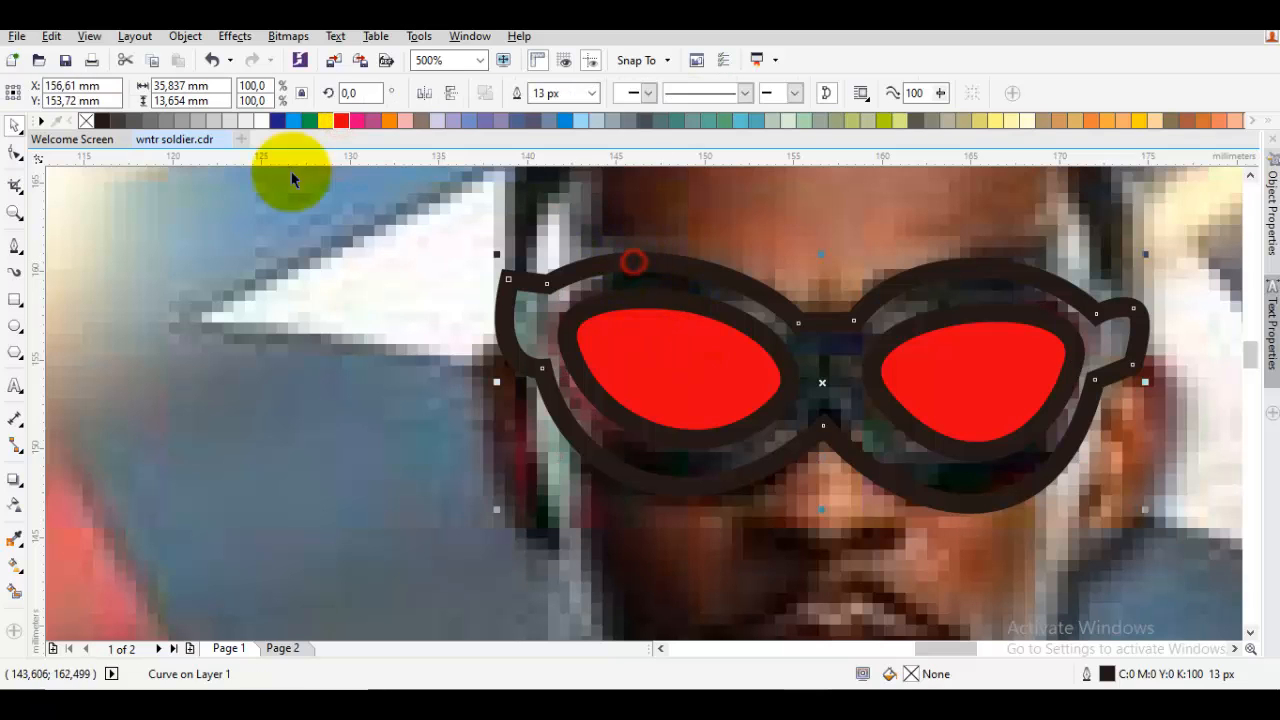
click(121, 117)
click(449, 320)
scroll(462, 328, down, 2)
drag(507, 331, 498, 366)
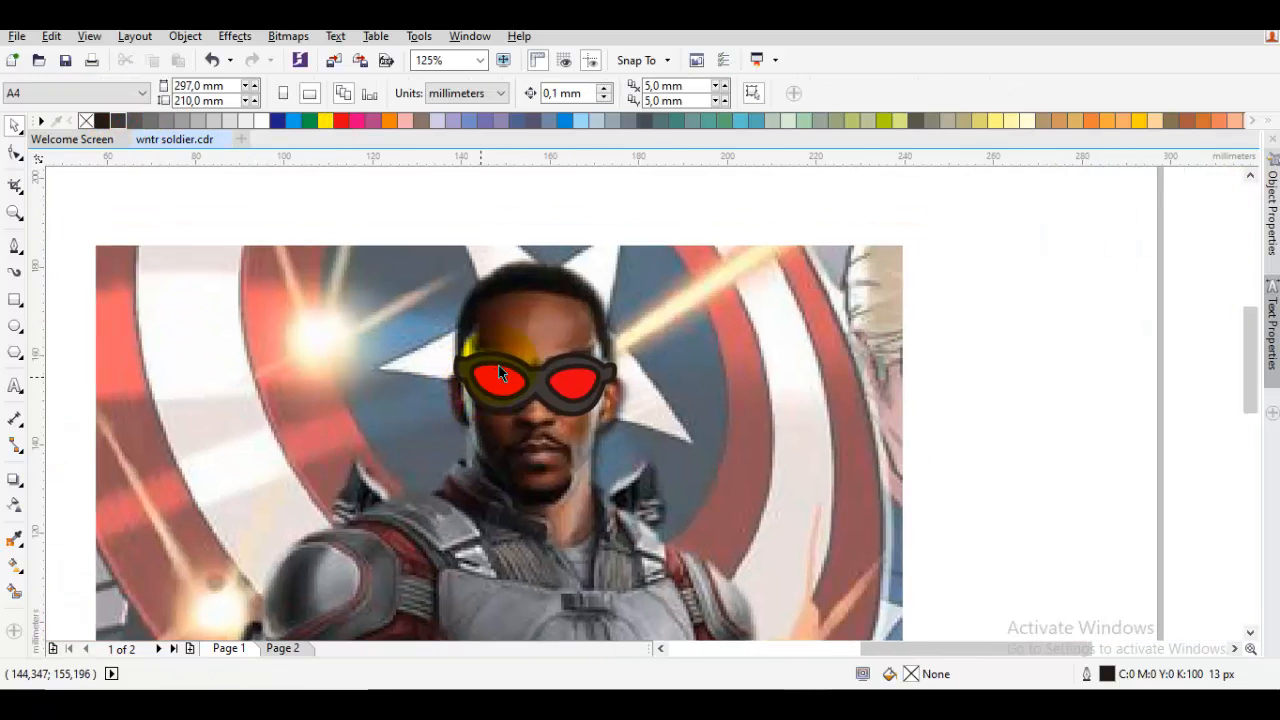
scroll(498, 365, up, 3)
key(space)
drag(417, 422, 383, 366)
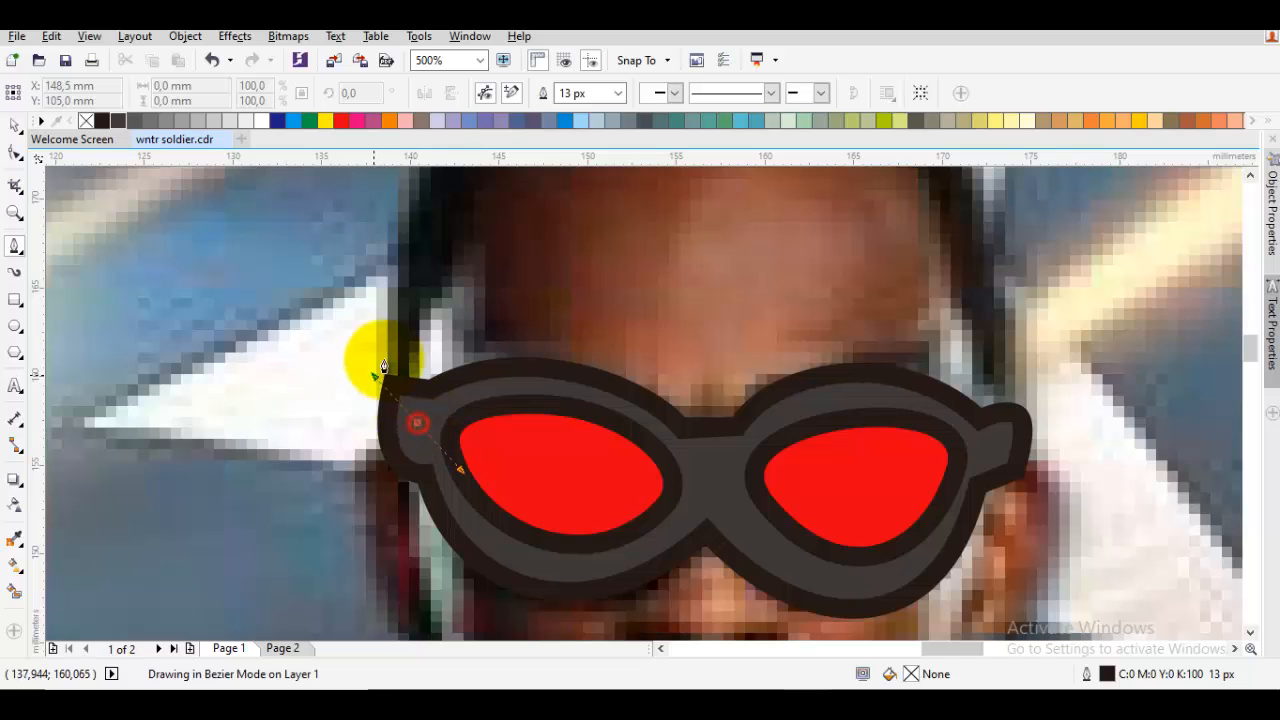
scroll(414, 328, down, 1)
drag(451, 272, 434, 333)
key(space)
key(space)
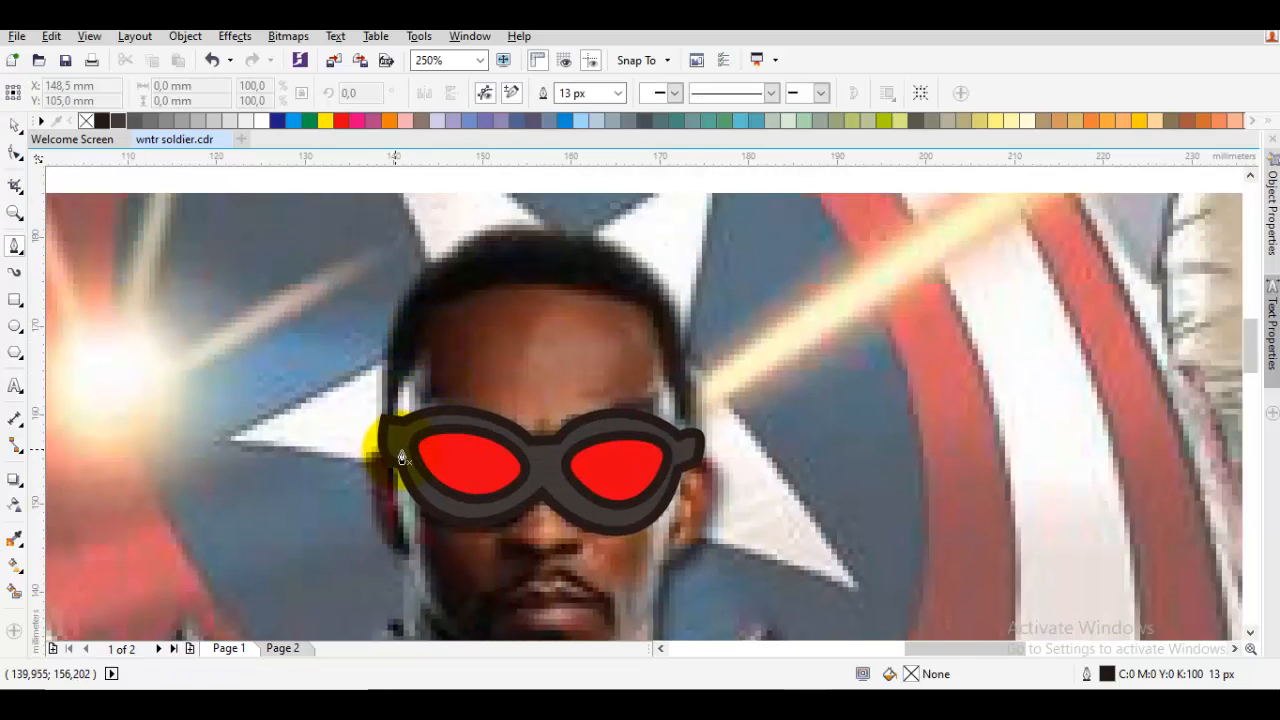
Trace the inner hairline with the Pen tool from the goggles' left hinge, across the forehead and down to the right hinge.
drag(400, 445, 384, 421)
scroll(409, 352, up, 1)
mouse_move(413, 358)
mouse_down()
mouse_move(383, 448)
mouse_move(389, 357)
mouse_up()
click(406, 338)
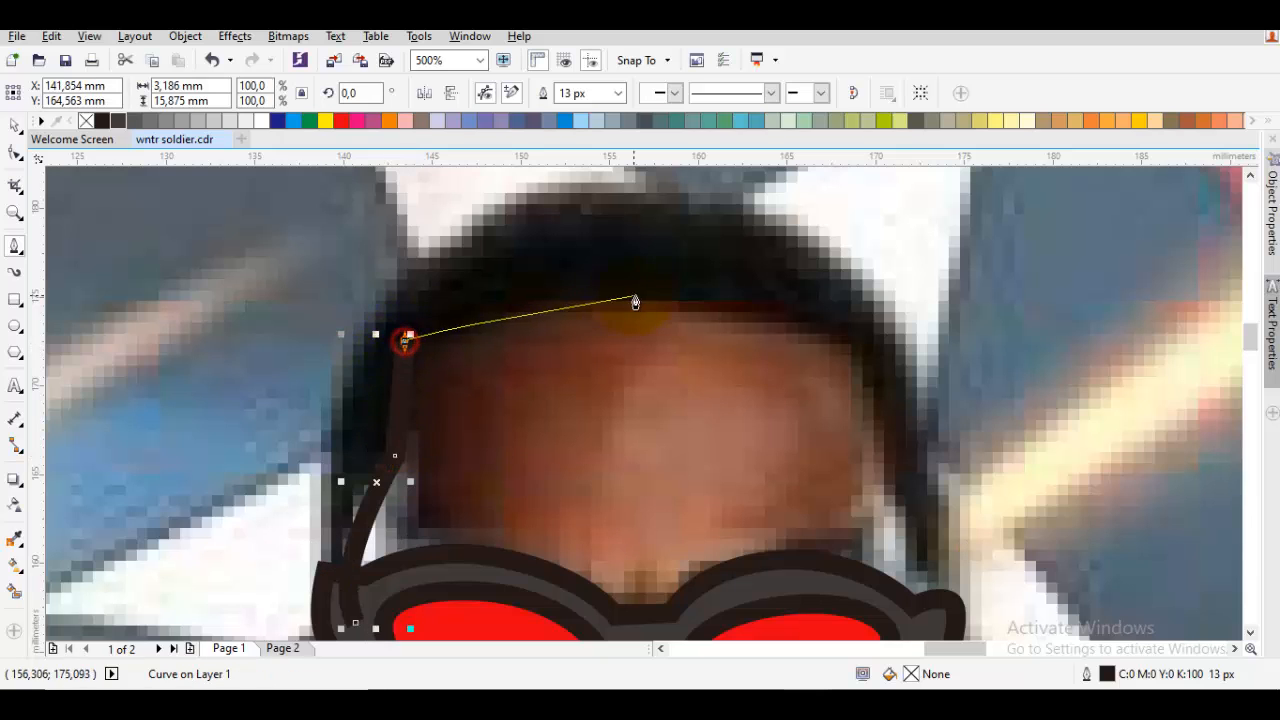
drag(634, 307, 886, 453)
drag(901, 572, 869, 477)
drag(898, 411, 920, 354)
Continue the hair outline over the top of the head and down to the left hinge, about 35 mm wide and 27 mm high.
scroll(898, 257, down, 1)
scroll(866, 330, up, 2)
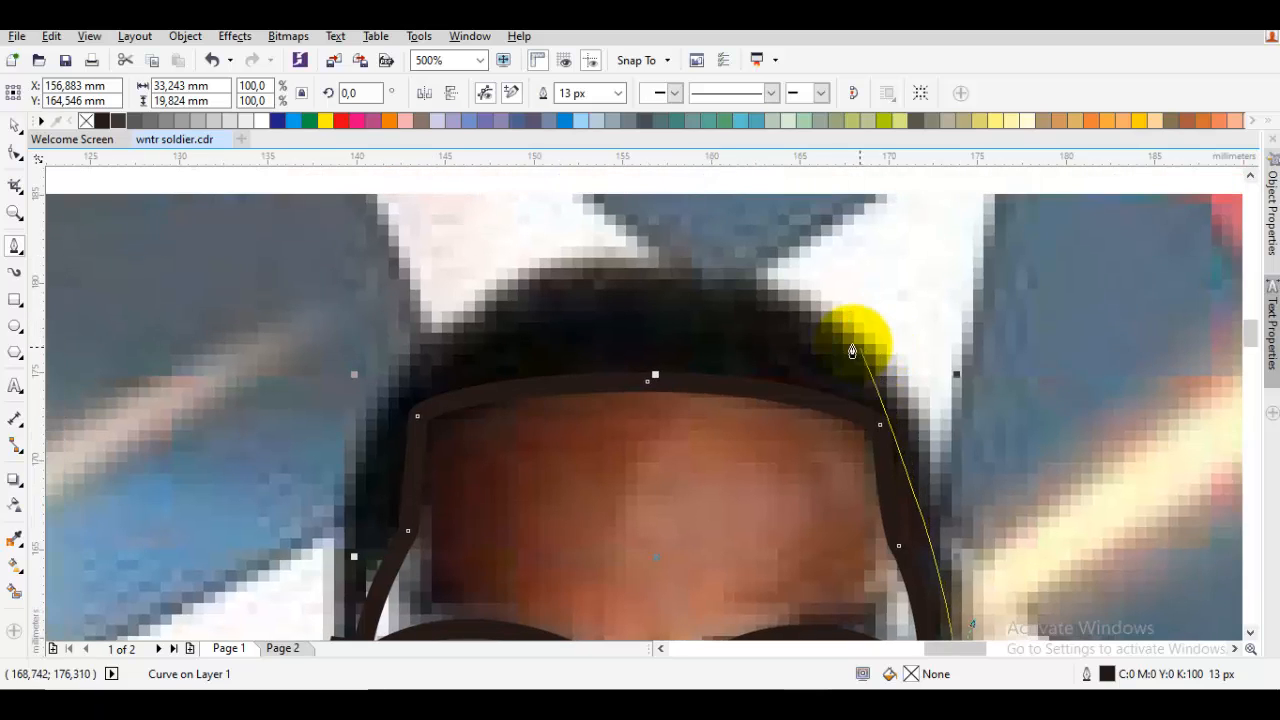
drag(846, 338, 740, 249)
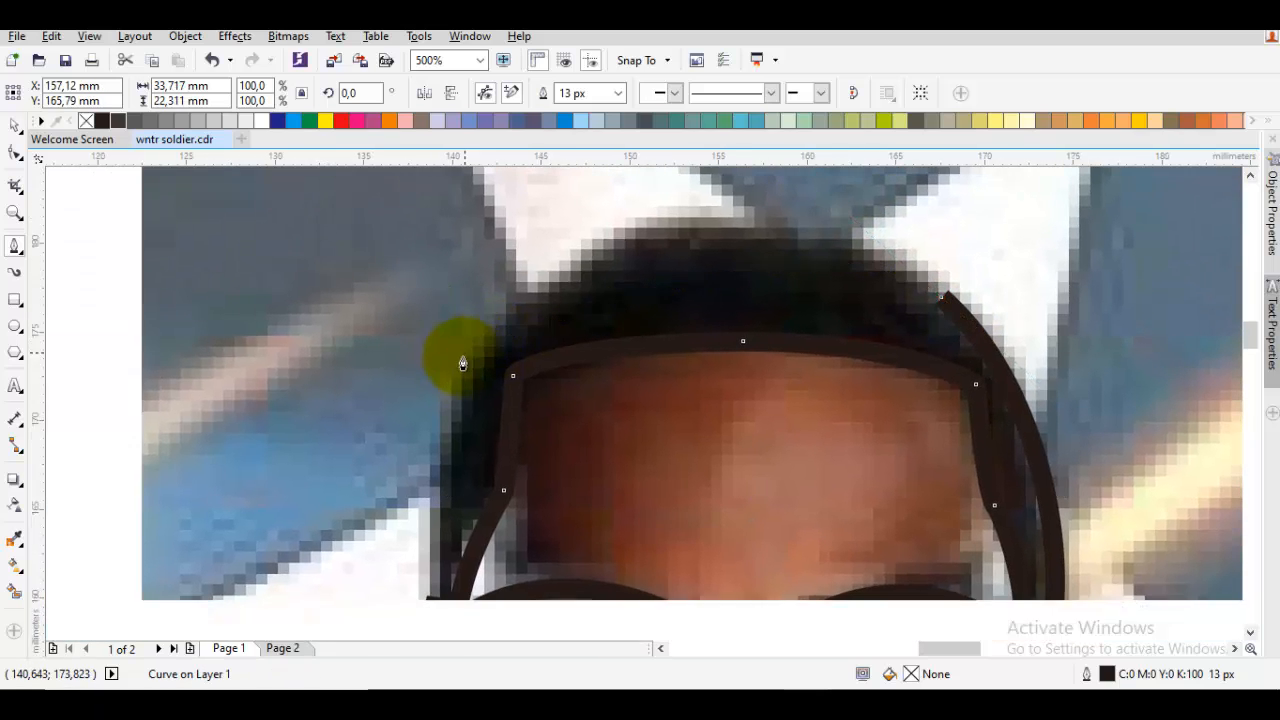
drag(460, 370, 436, 603)
scroll(443, 371, down, 3)
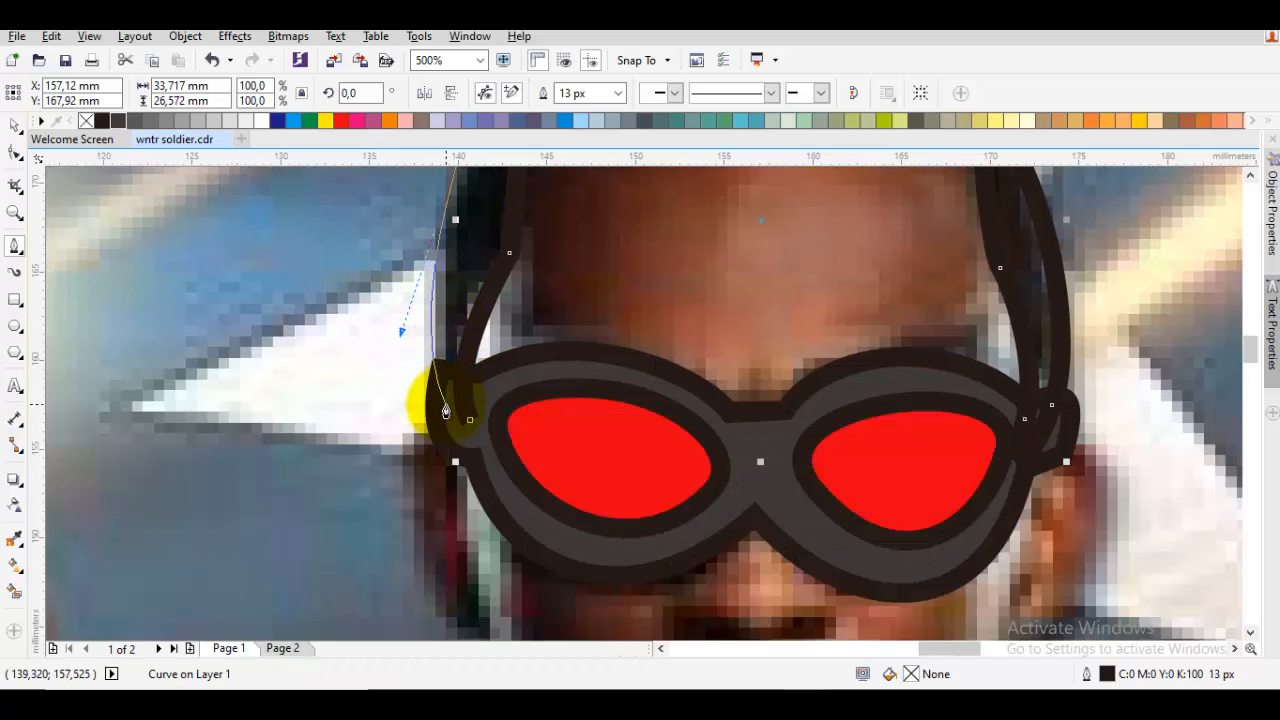
click(450, 418)
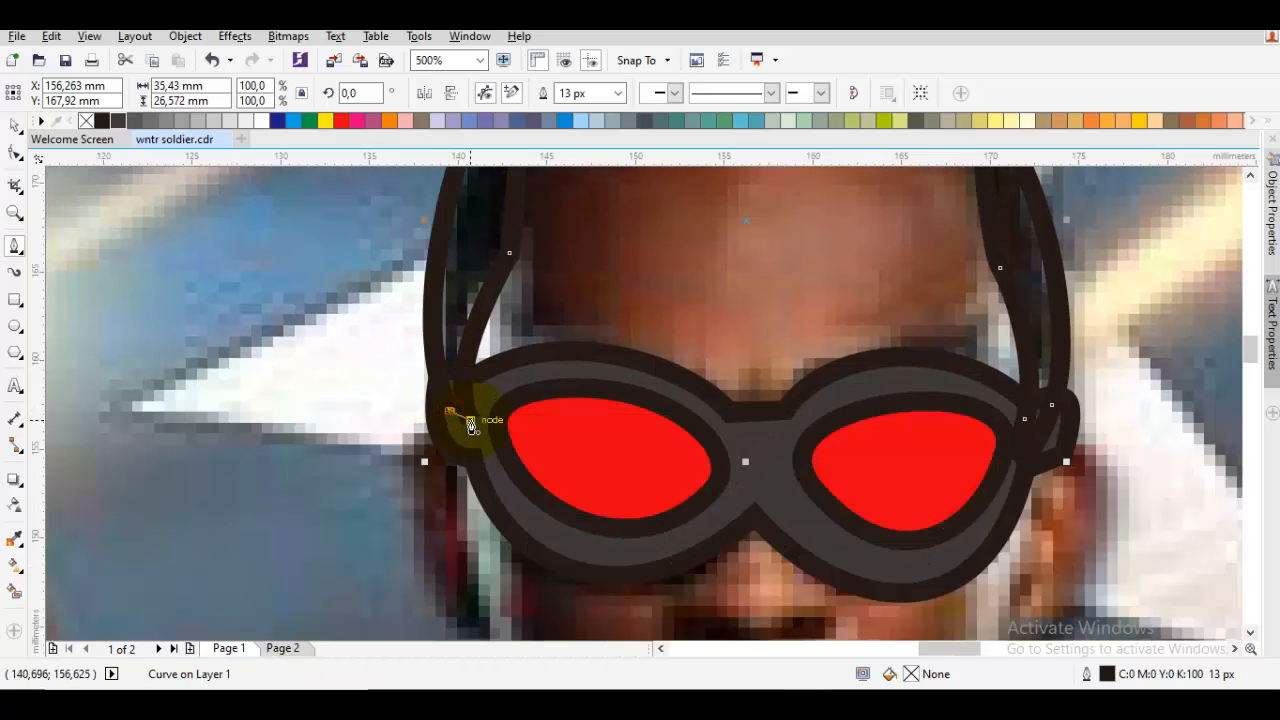
Close the hair outline at its starting node by the left hinge and fill it with 90% black.
scroll(480, 428, down, 2)
scroll(472, 428, up, 2)
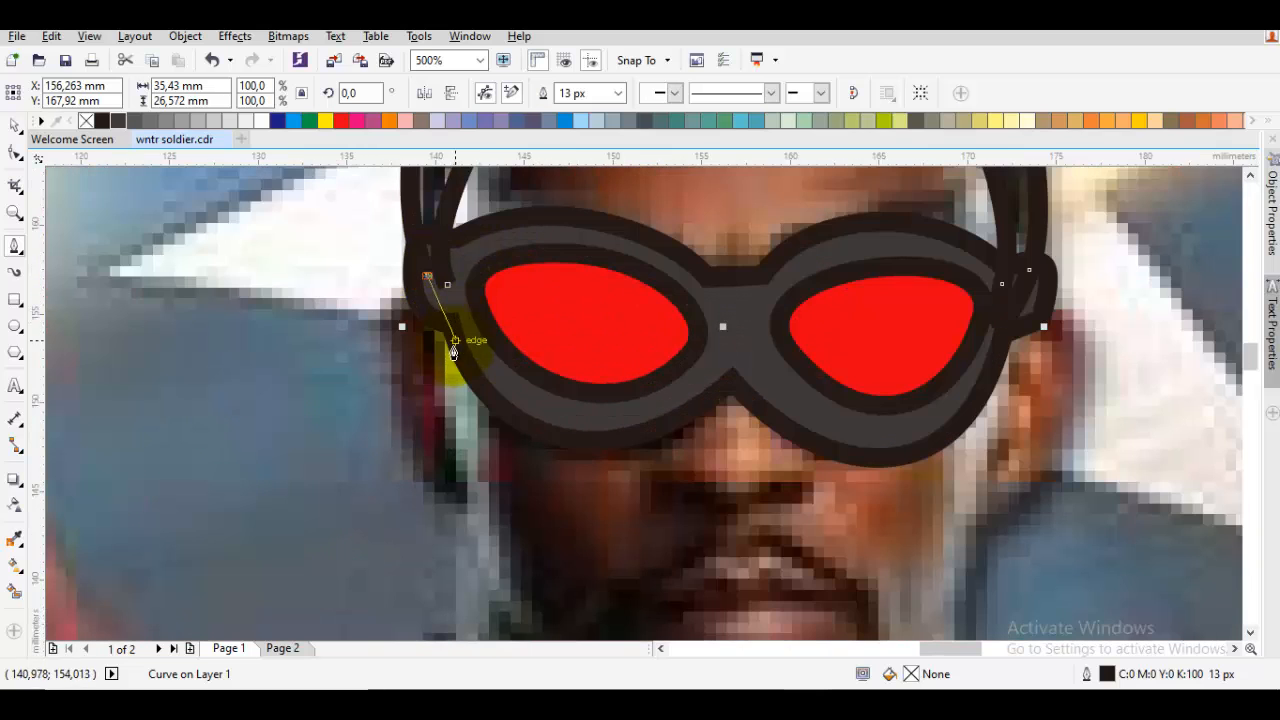
scroll(452, 356, down, 2)
scroll(423, 309, up, 2)
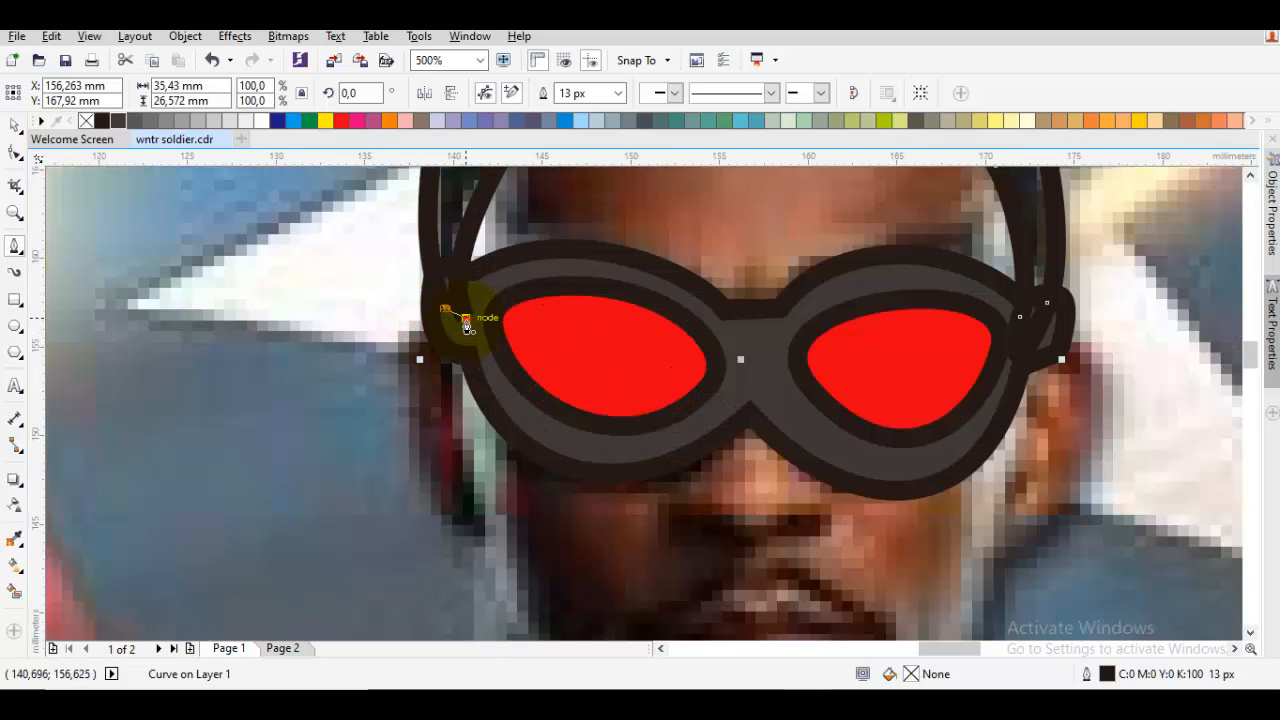
click(120, 122)
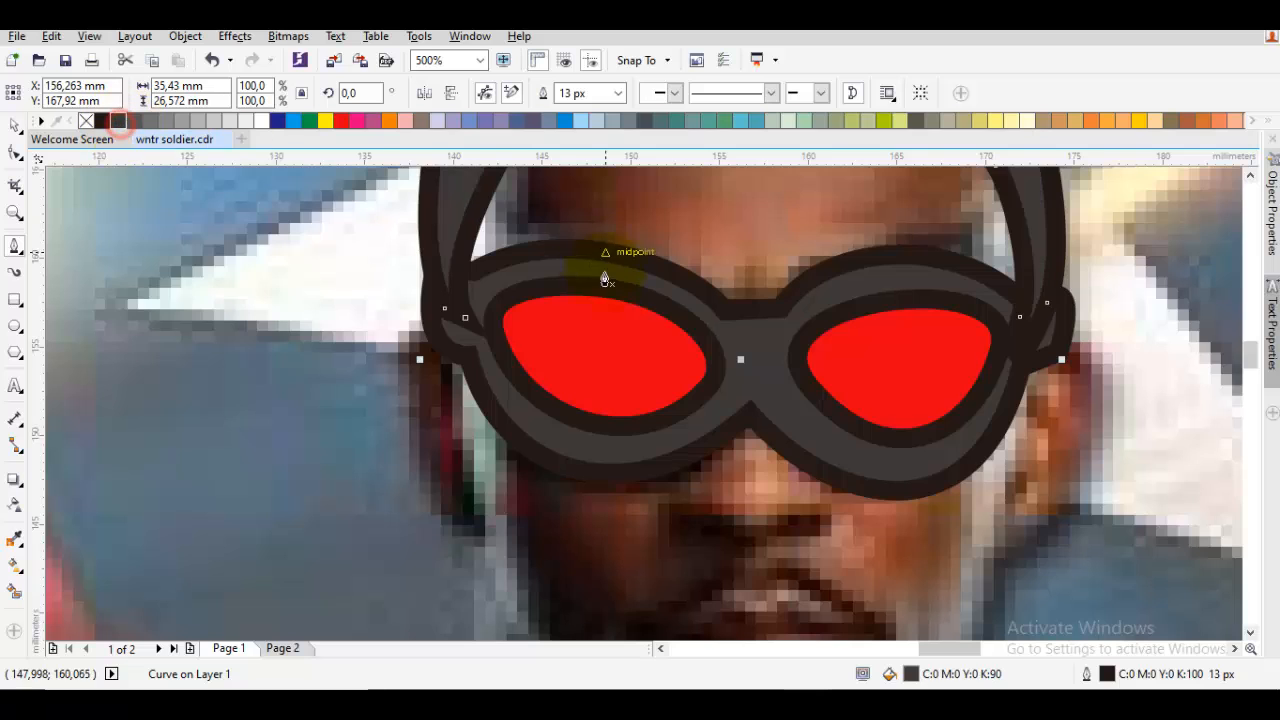
Move the hair shape back one level in the stacking order, behind the goggles frame.
scroll(600, 271, down, 2)
right_click(673, 236)
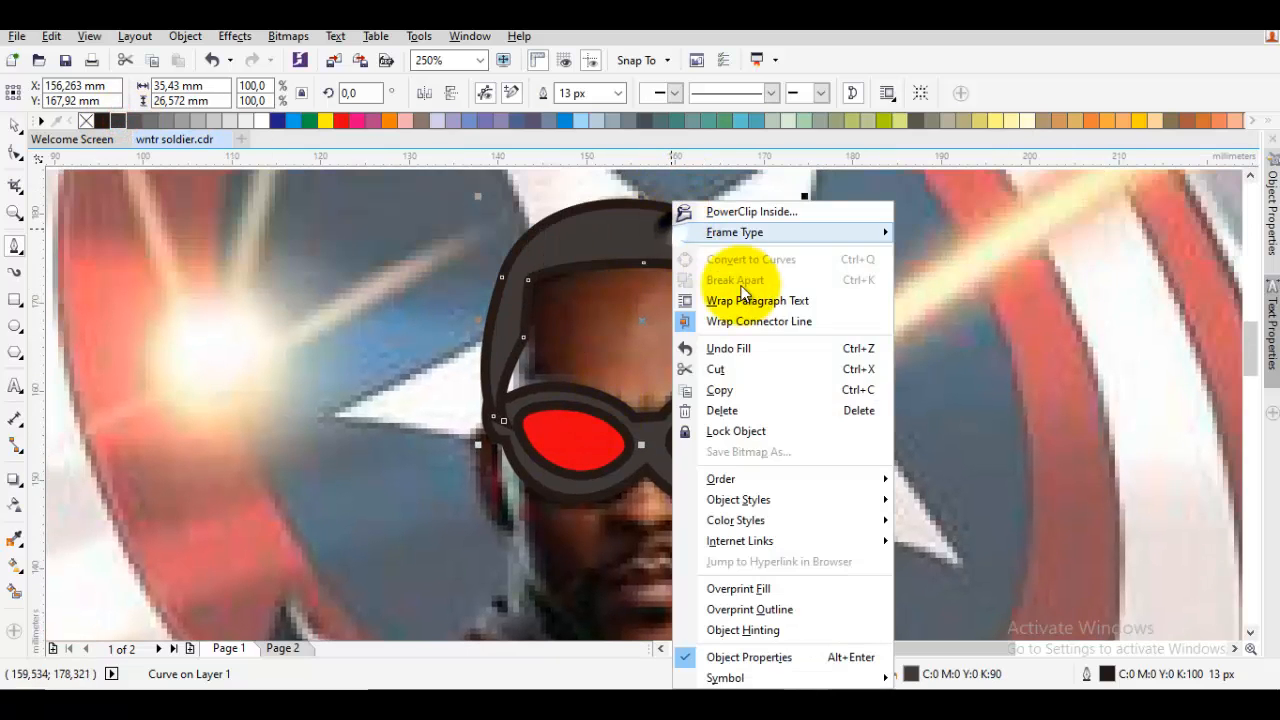
mouse_move(815, 481)
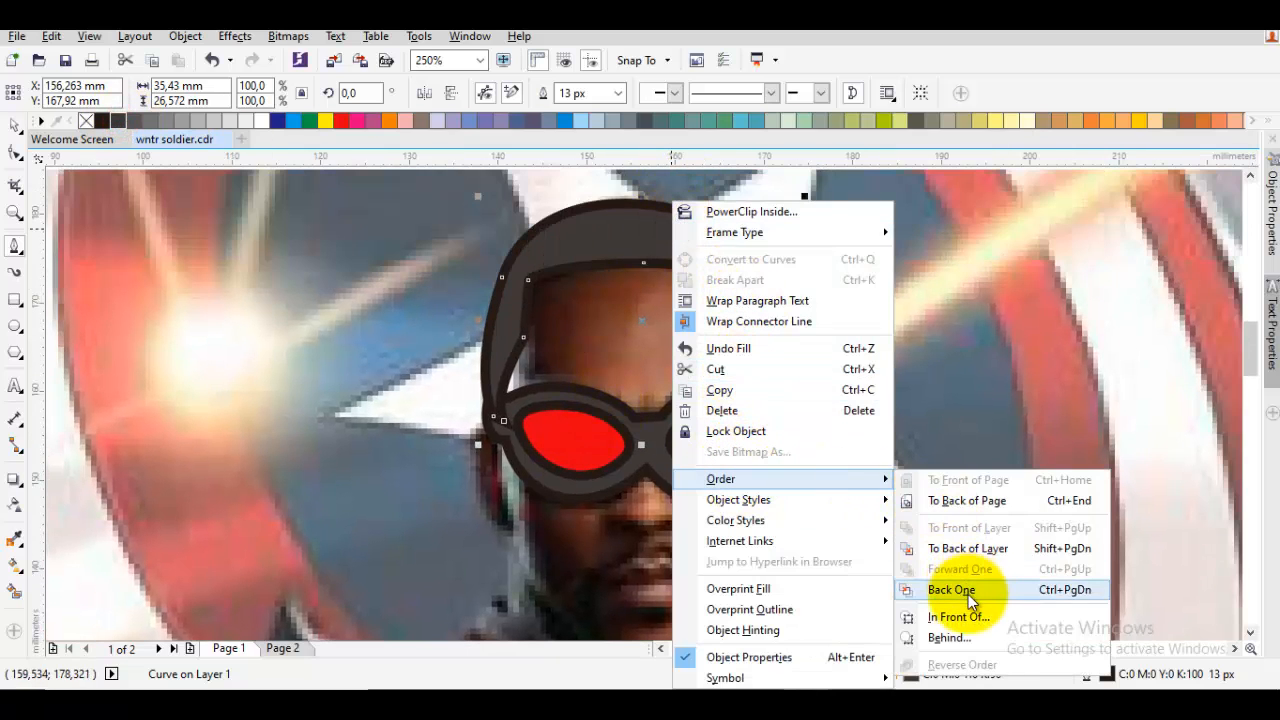
click(955, 590)
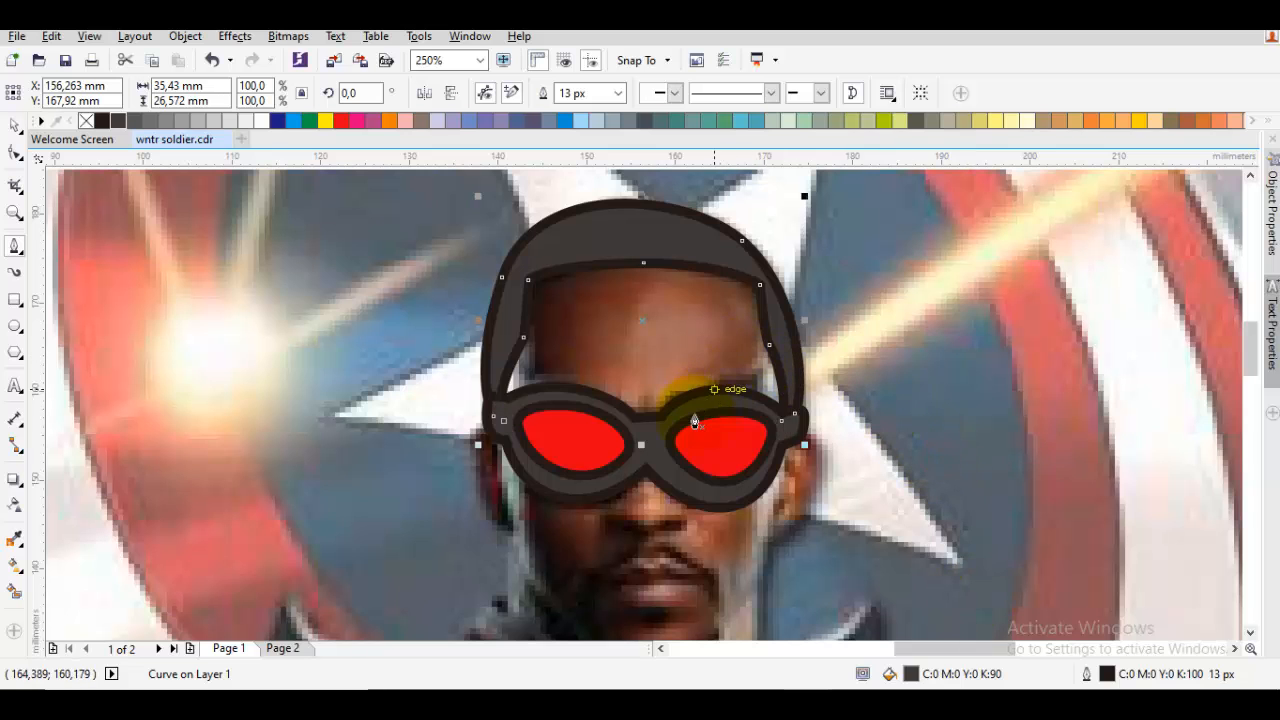
Trace the nose as an open curve from the goggles' bridge down the left side and along the underside.
scroll(654, 375, up, 2)
scroll(657, 430, down, 1)
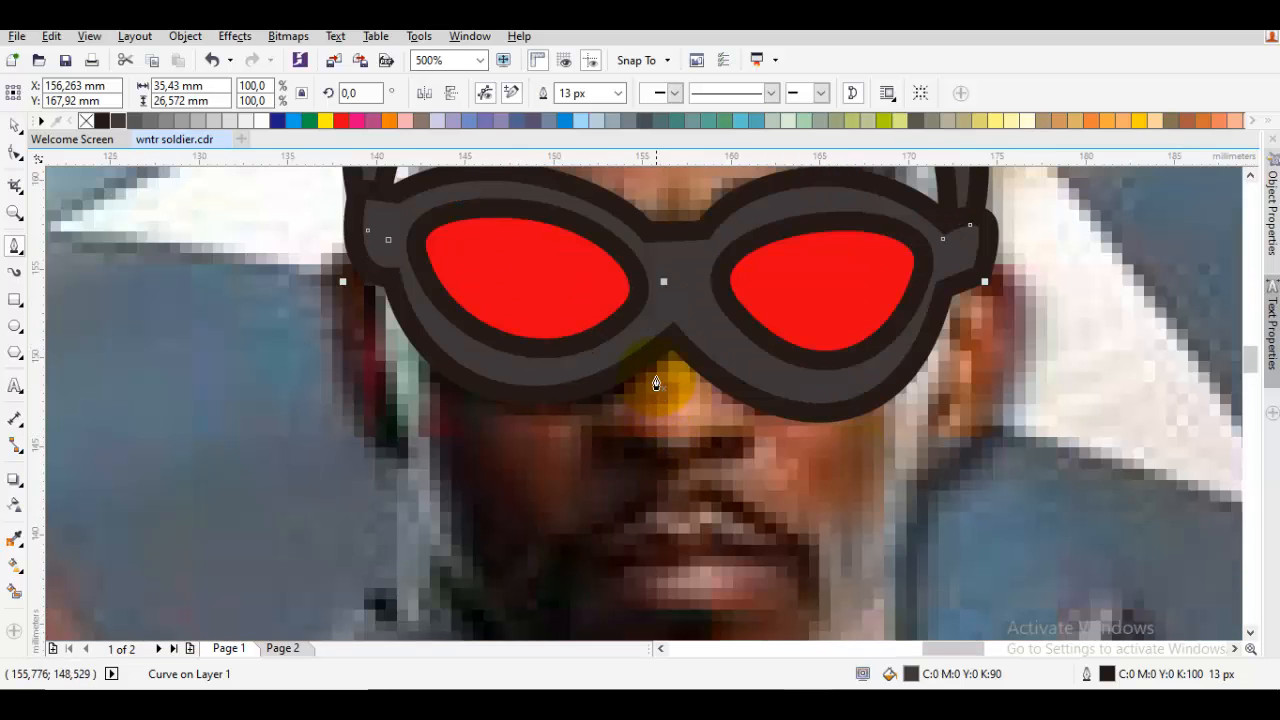
key(F10)
drag(638, 360, 640, 430)
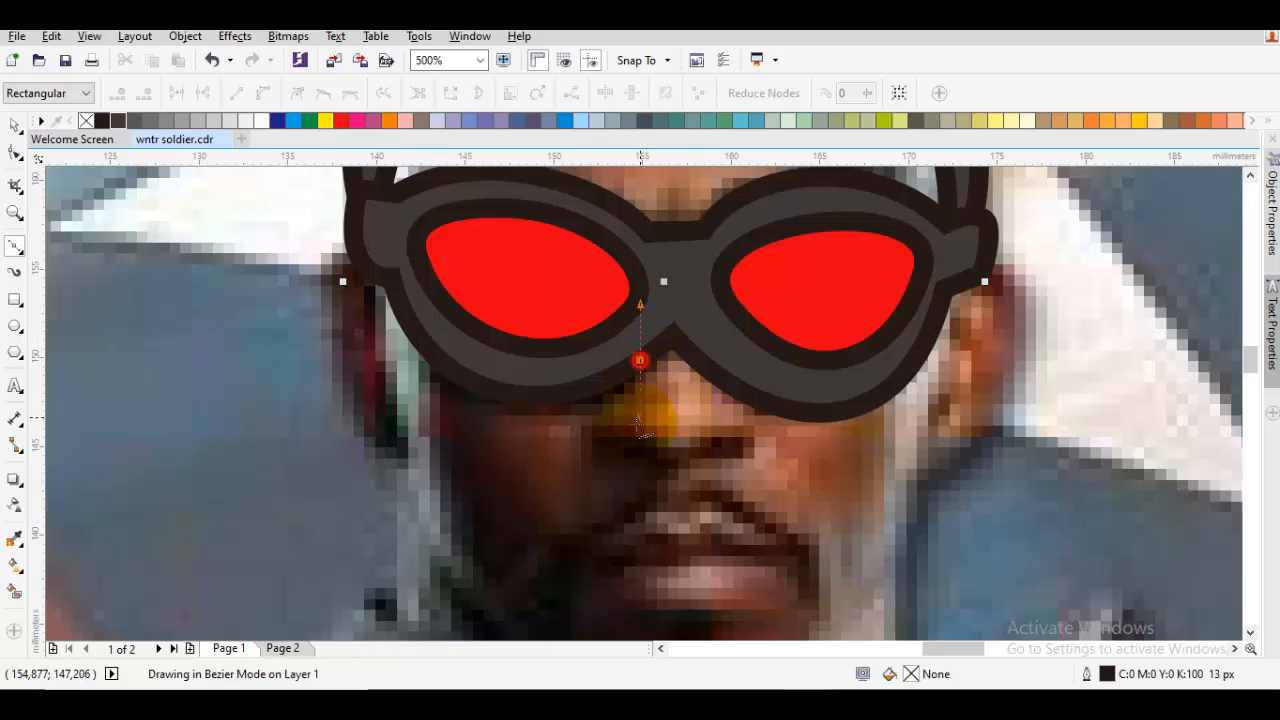
click(705, 451)
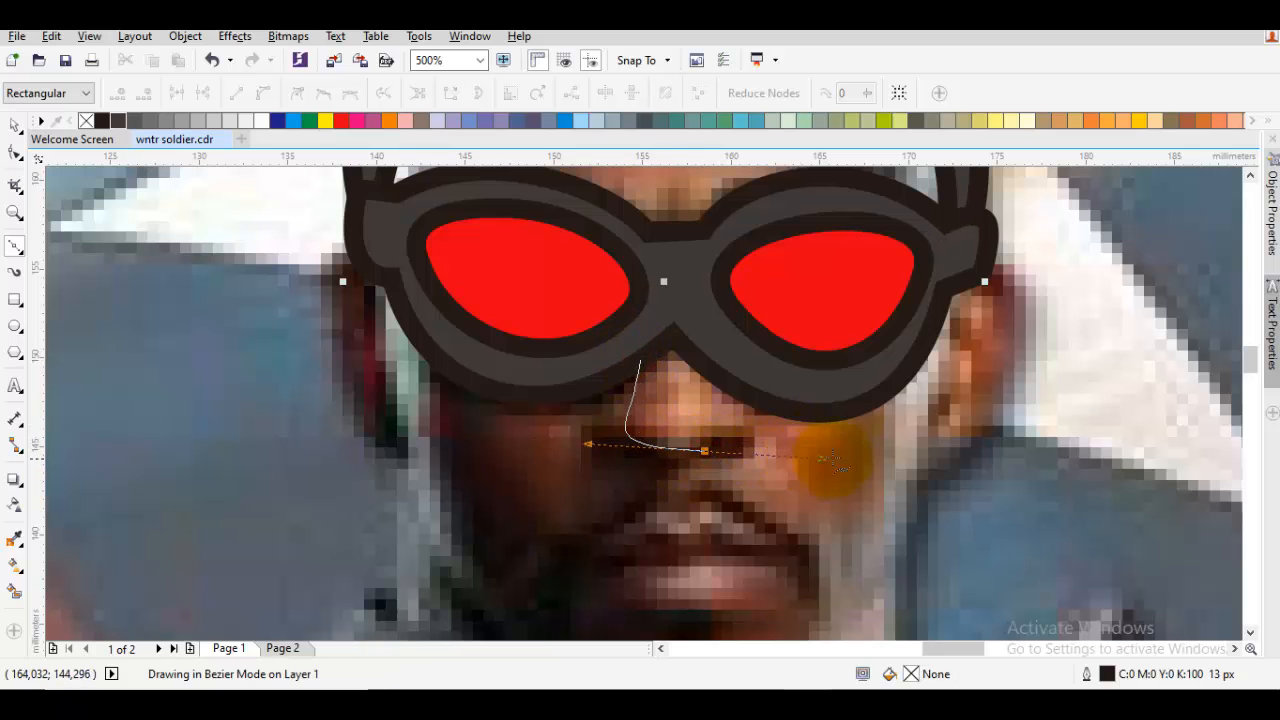
key(space)
Raise the nose line's upper node to meet the goggles' bridge and adjust the curve handle at its lower end.
key(F10)
click(643, 360)
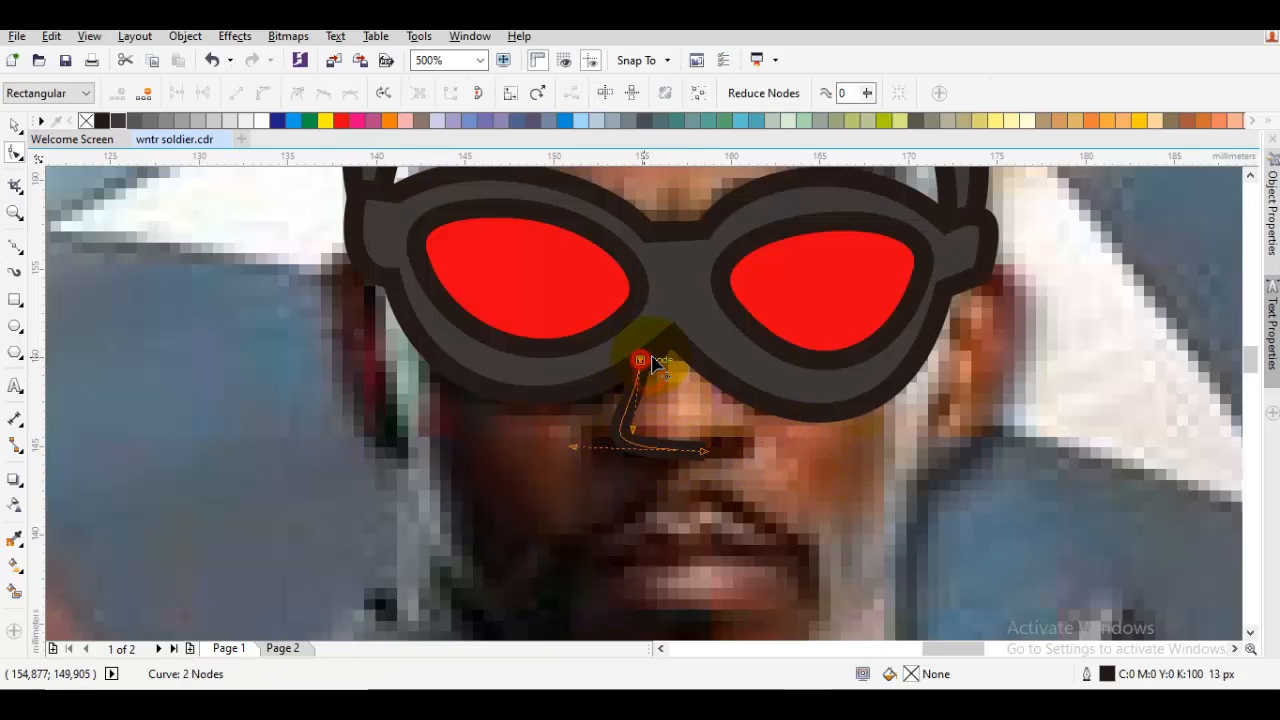
drag(645, 361, 660, 348)
drag(577, 455, 578, 456)
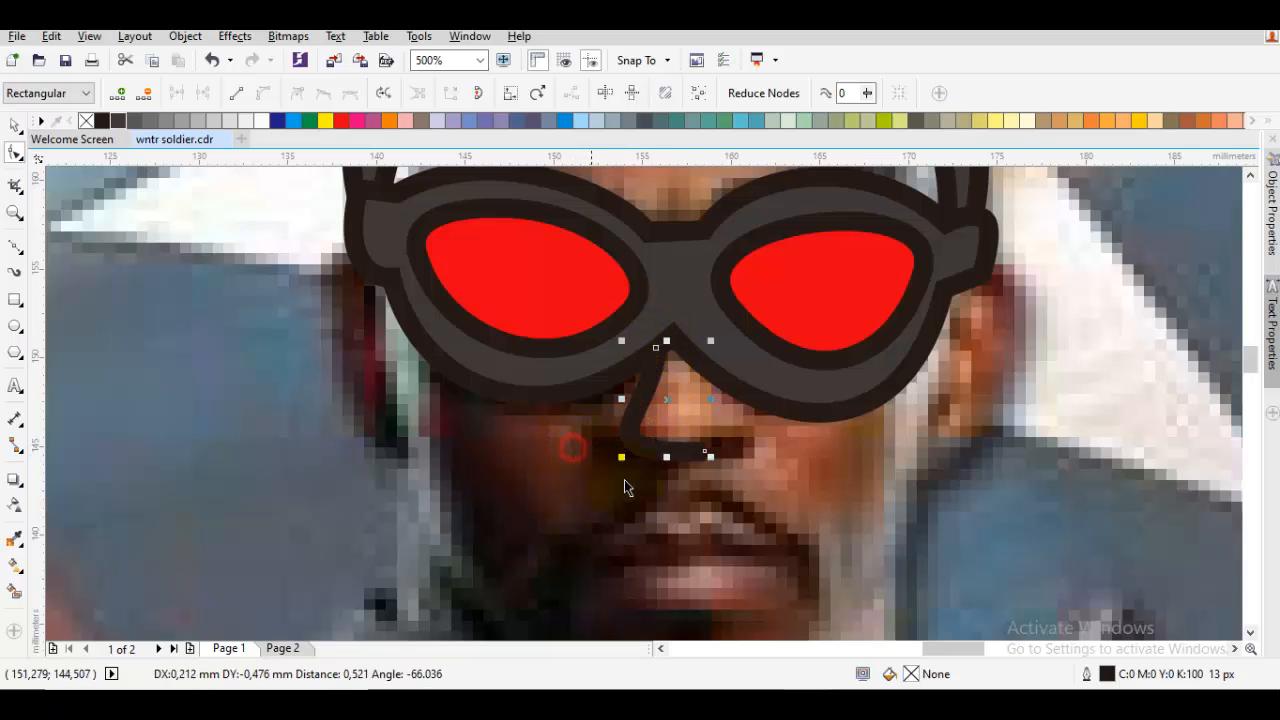
key(space)
Draw a gently arched open curve between the lips as the mouth line.
scroll(640, 400, down, 3)
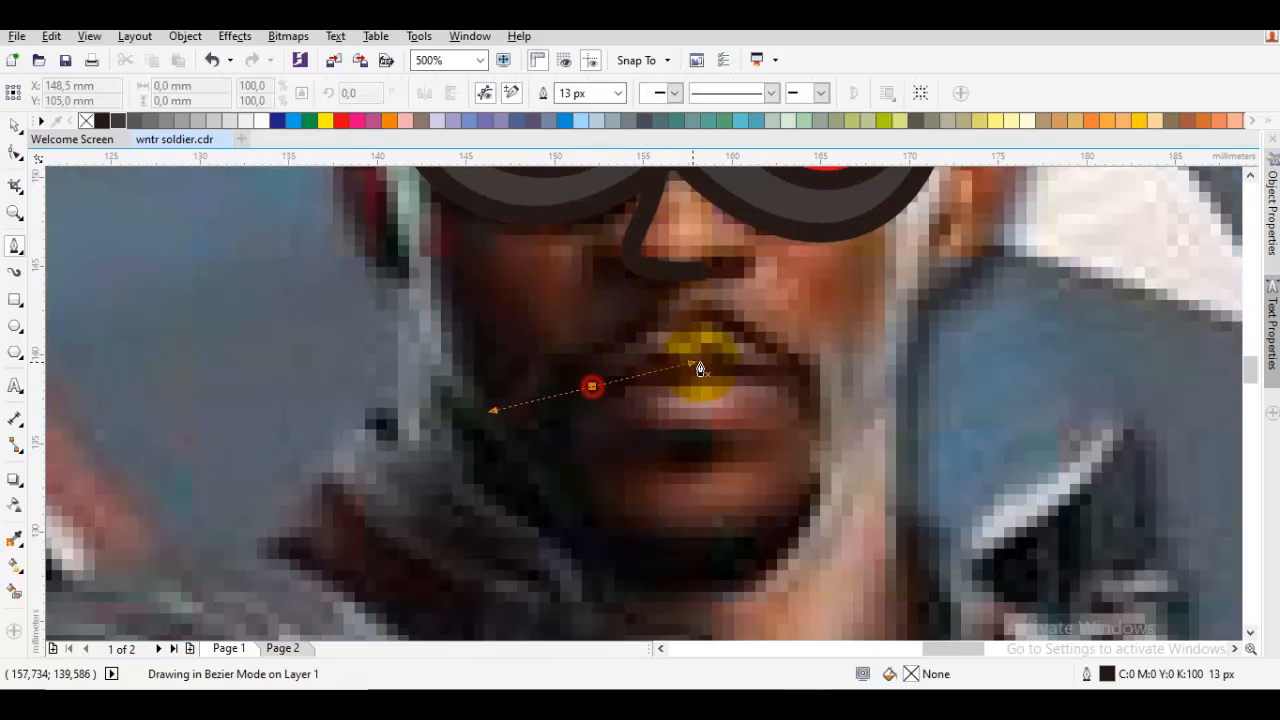
drag(700, 368, 725, 367)
key(space)
scroll(674, 408, down, 2)
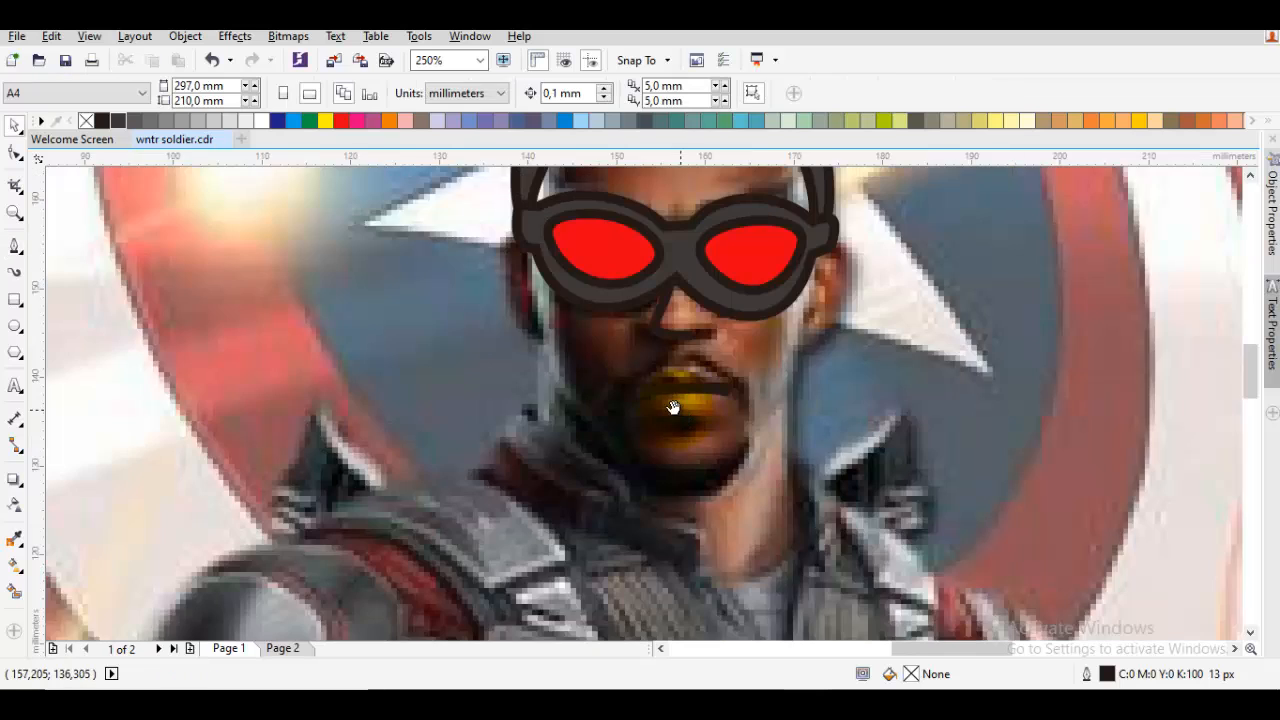
Trace the outer goatee outline with the Pen tool as a closed curve around the mouth and chin, about 16 mm wide and 17 mm high.
key(space)
scroll(636, 443, up, 2)
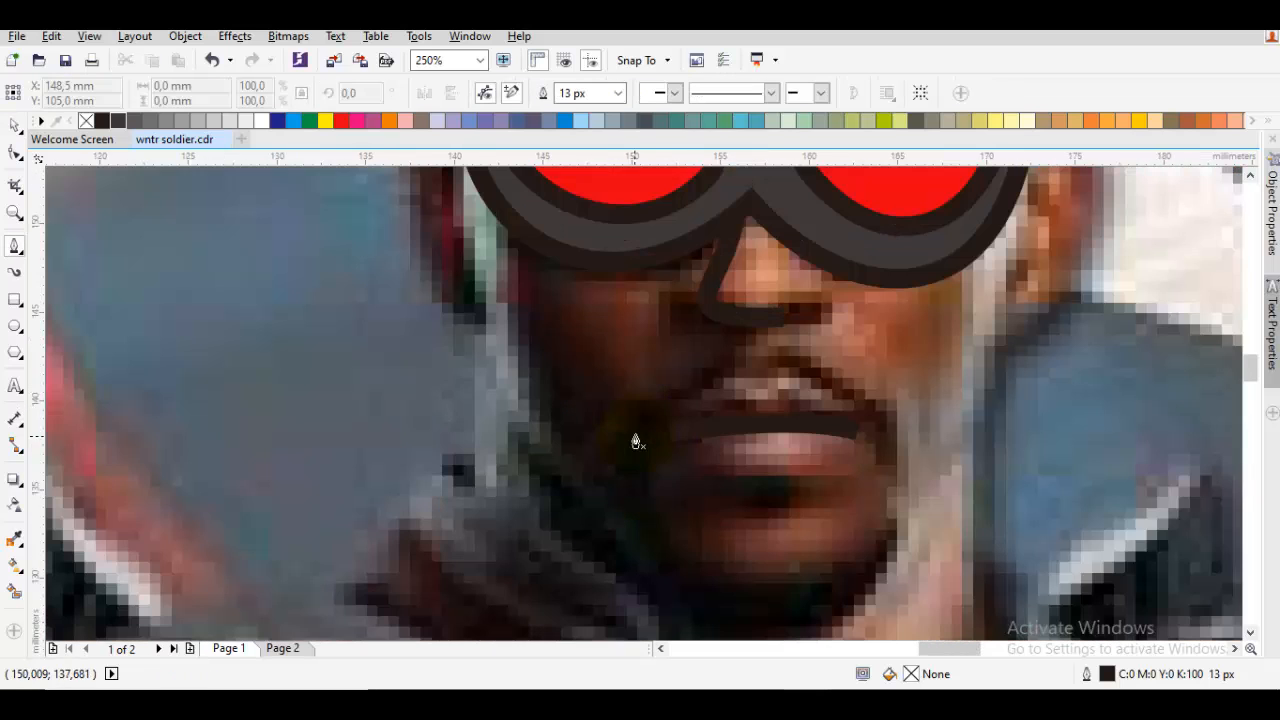
scroll(566, 366, down, 2)
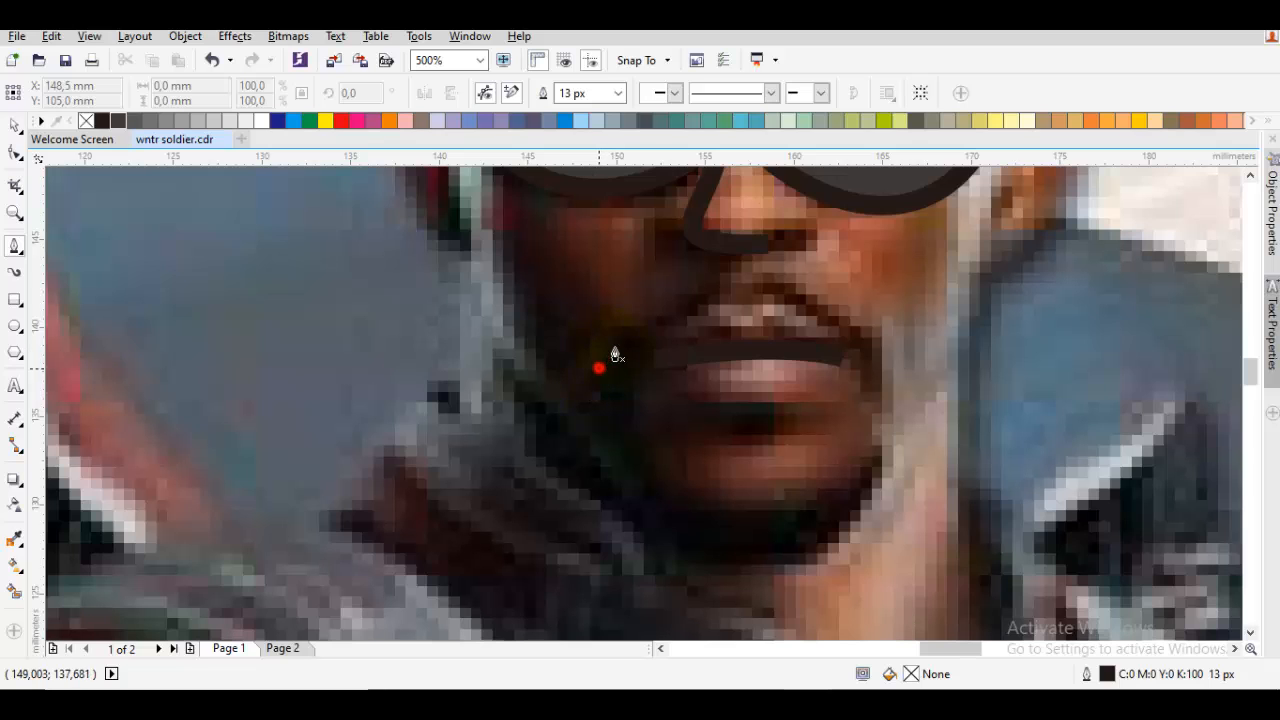
click(779, 291)
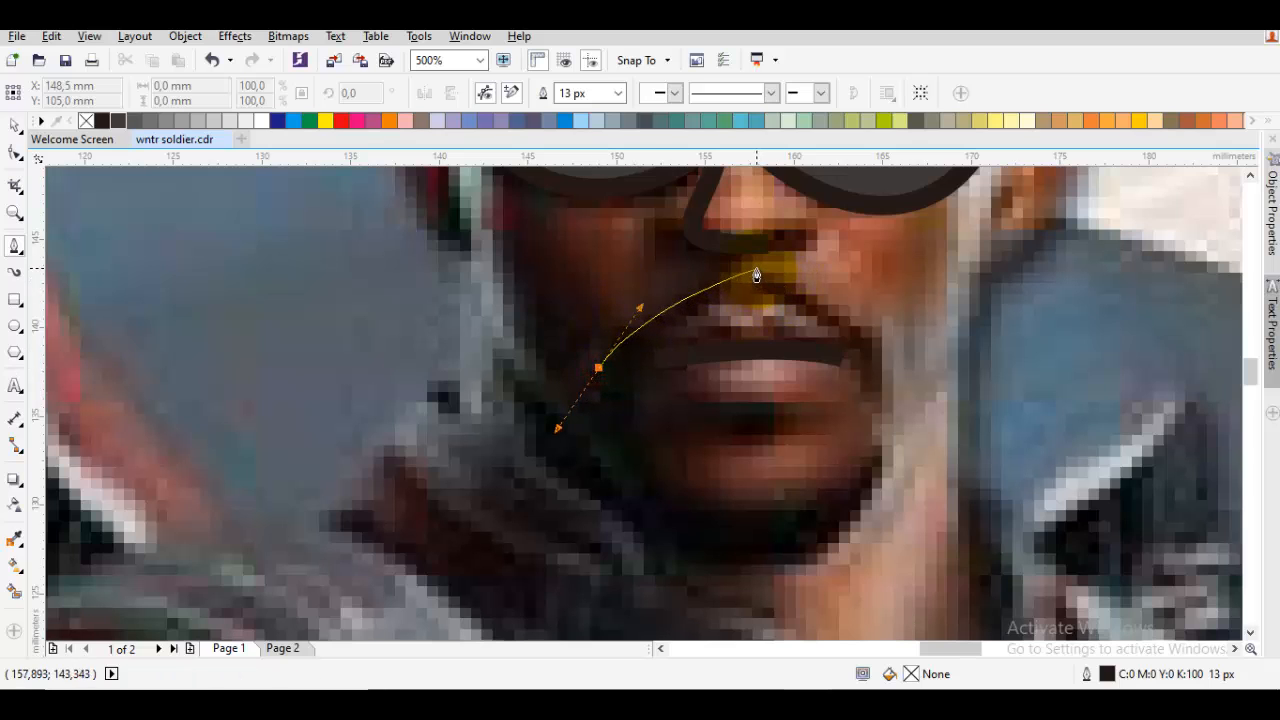
drag(756, 272, 828, 282)
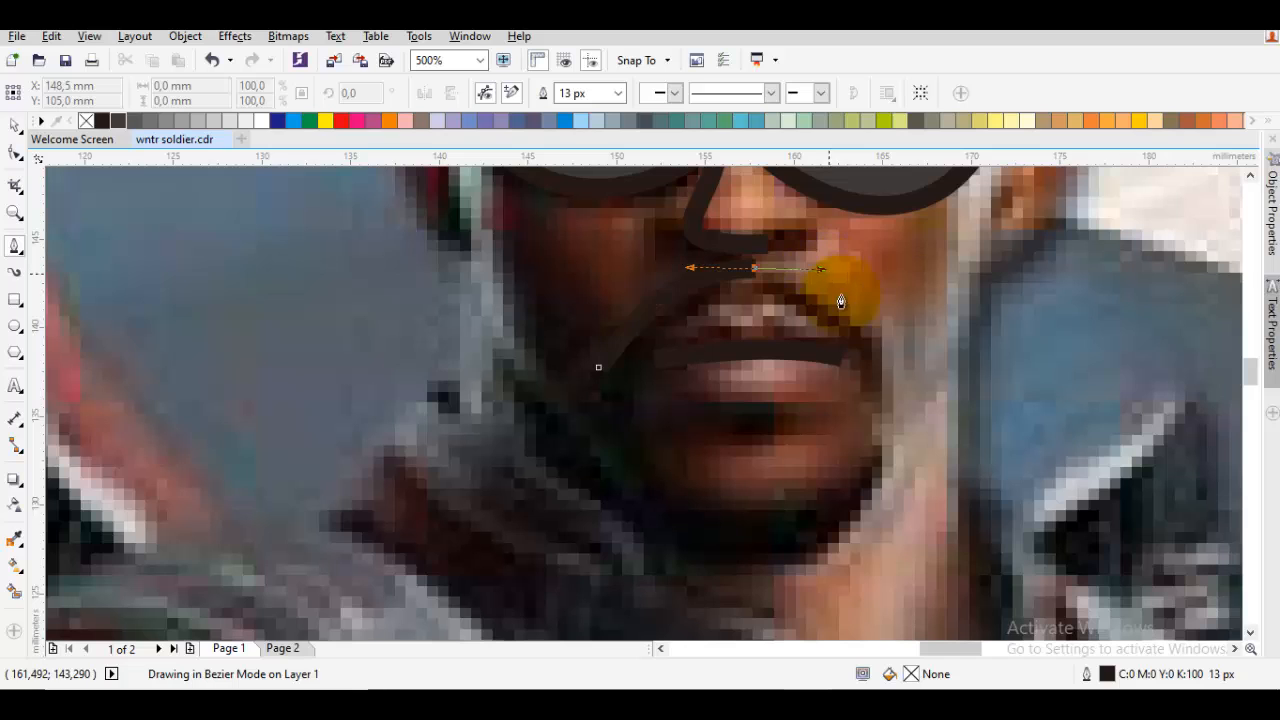
drag(880, 383, 894, 449)
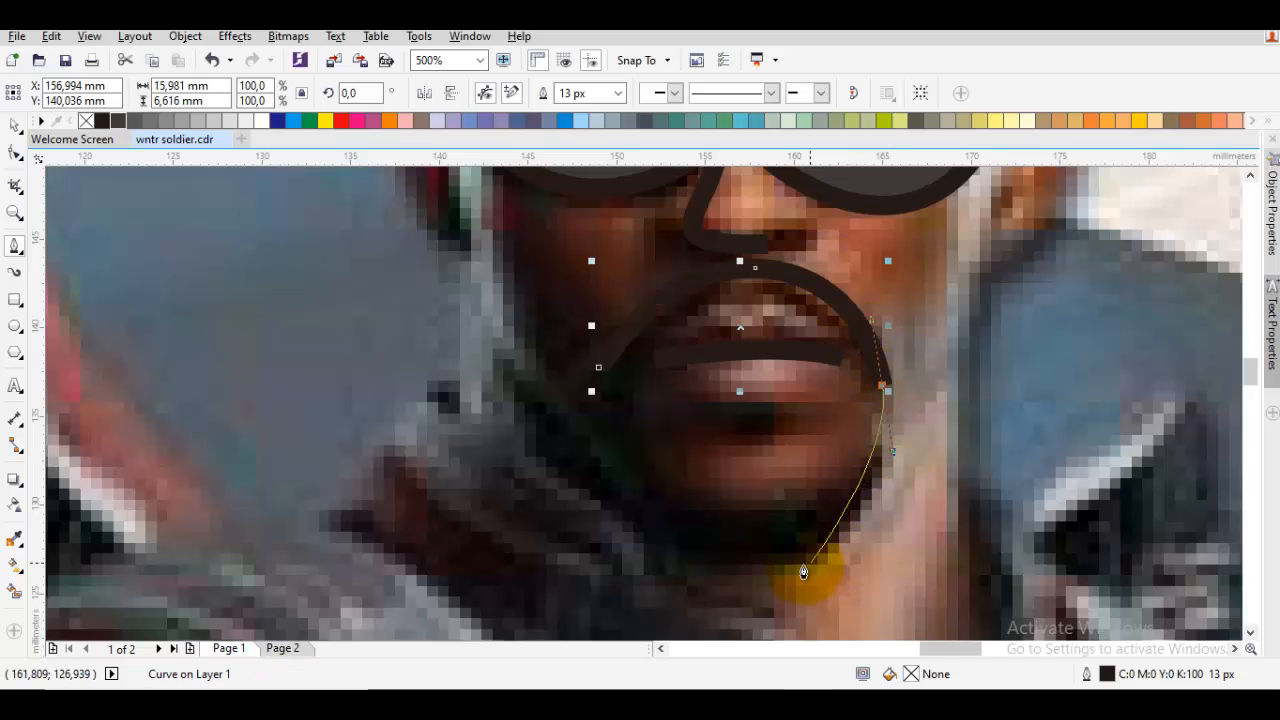
drag(756, 570, 630, 569)
drag(604, 368, 600, 436)
drag(585, 483, 590, 480)
key(space)
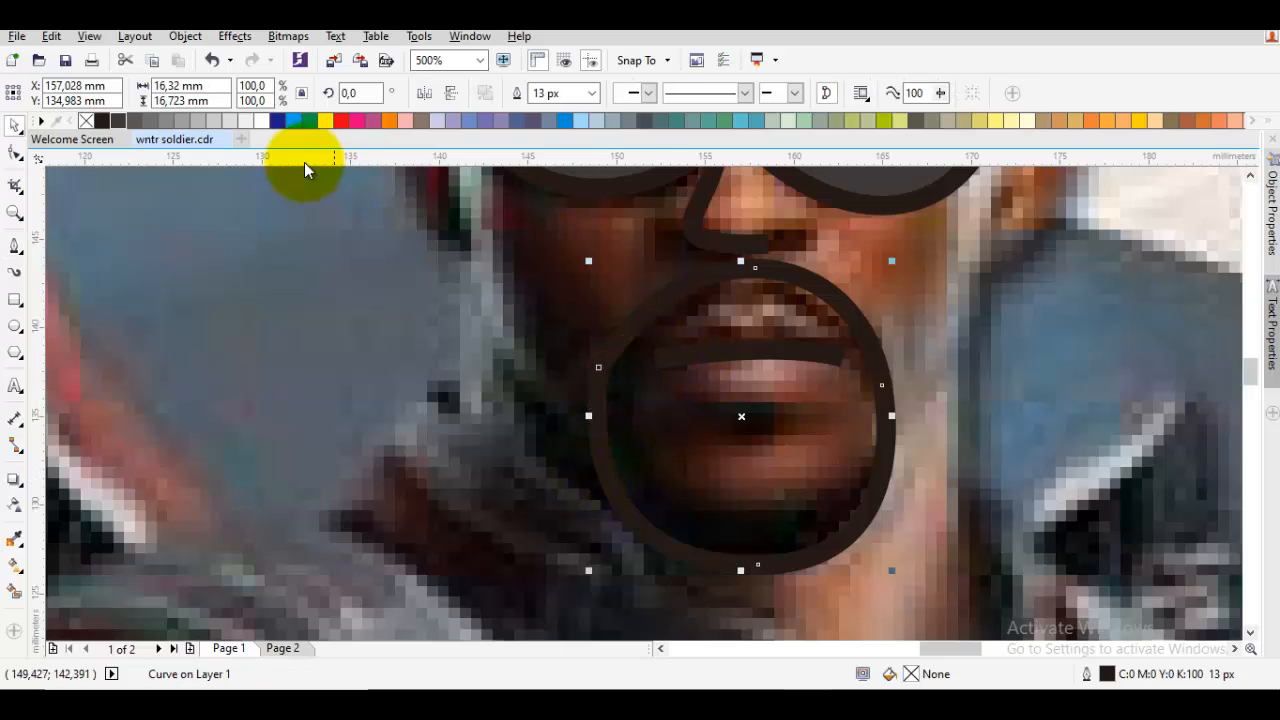
Move the goatee outline's left node slightly inward, straighten its upper handle and convert the node to Smooth.
key(space)
double_click(666, 386)
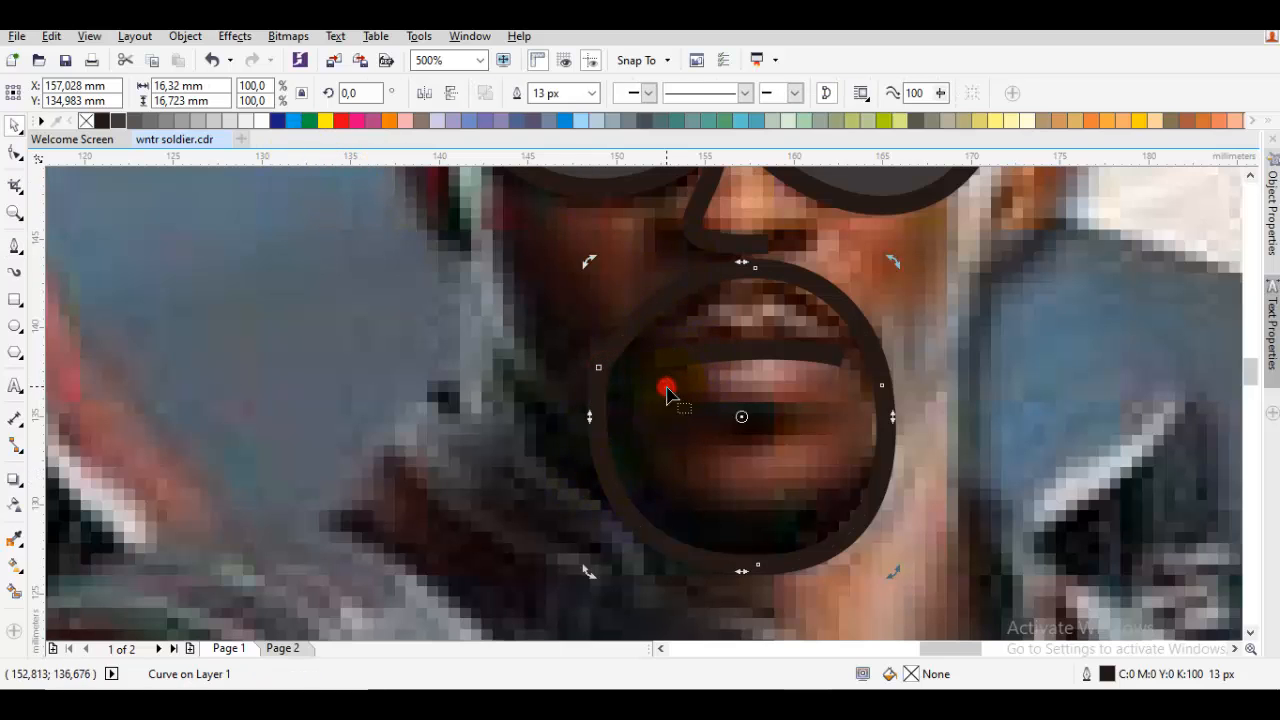
mouse_move(597, 371)
mouse_down()
mouse_move(606, 383)
mouse_move(574, 481)
mouse_move(602, 495)
mouse_move(613, 482)
mouse_up()
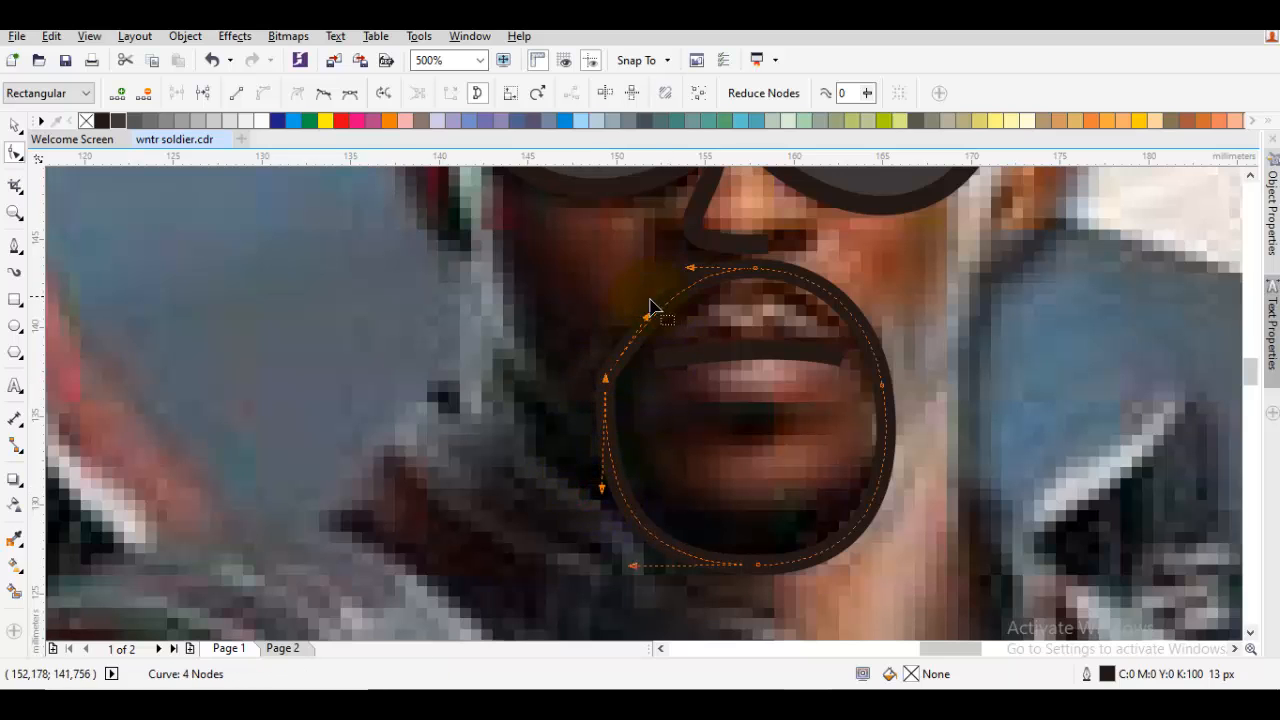
drag(647, 320, 612, 318)
right_click(608, 382)
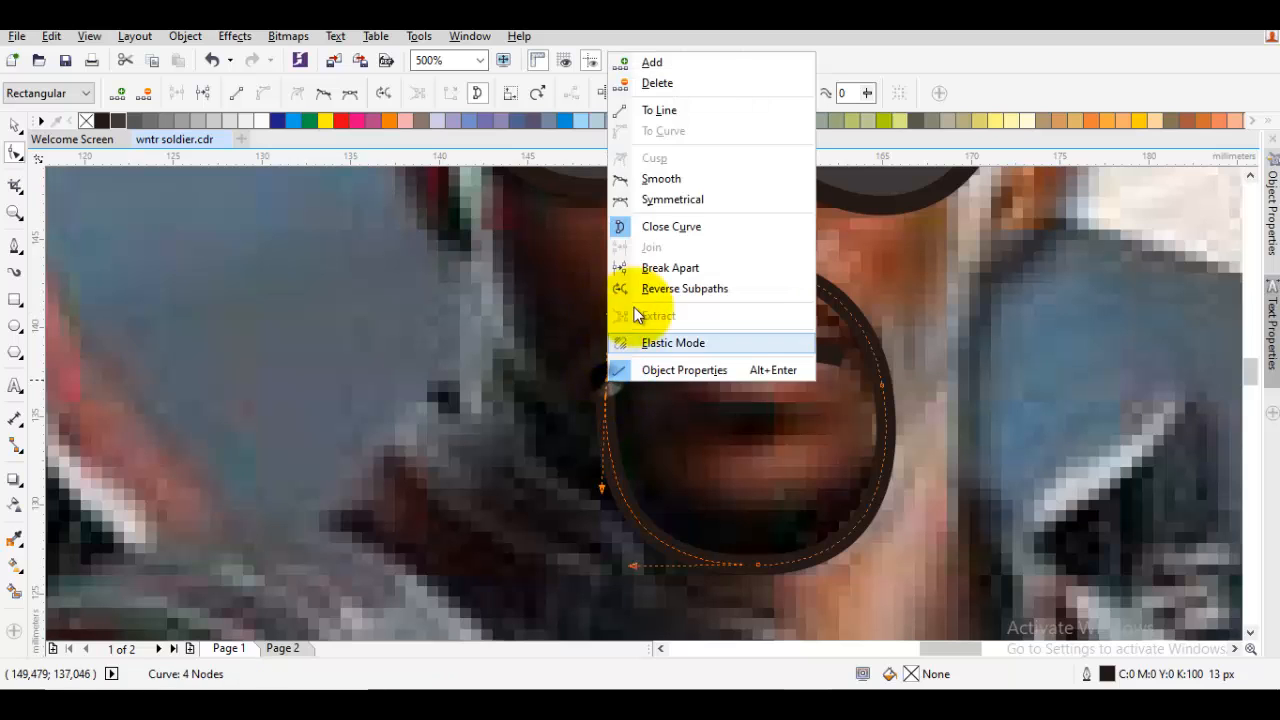
click(651, 177)
Convert the goatee outline's right node to Smooth and adjust its upper handle to reshape the right side.
right_click(885, 390)
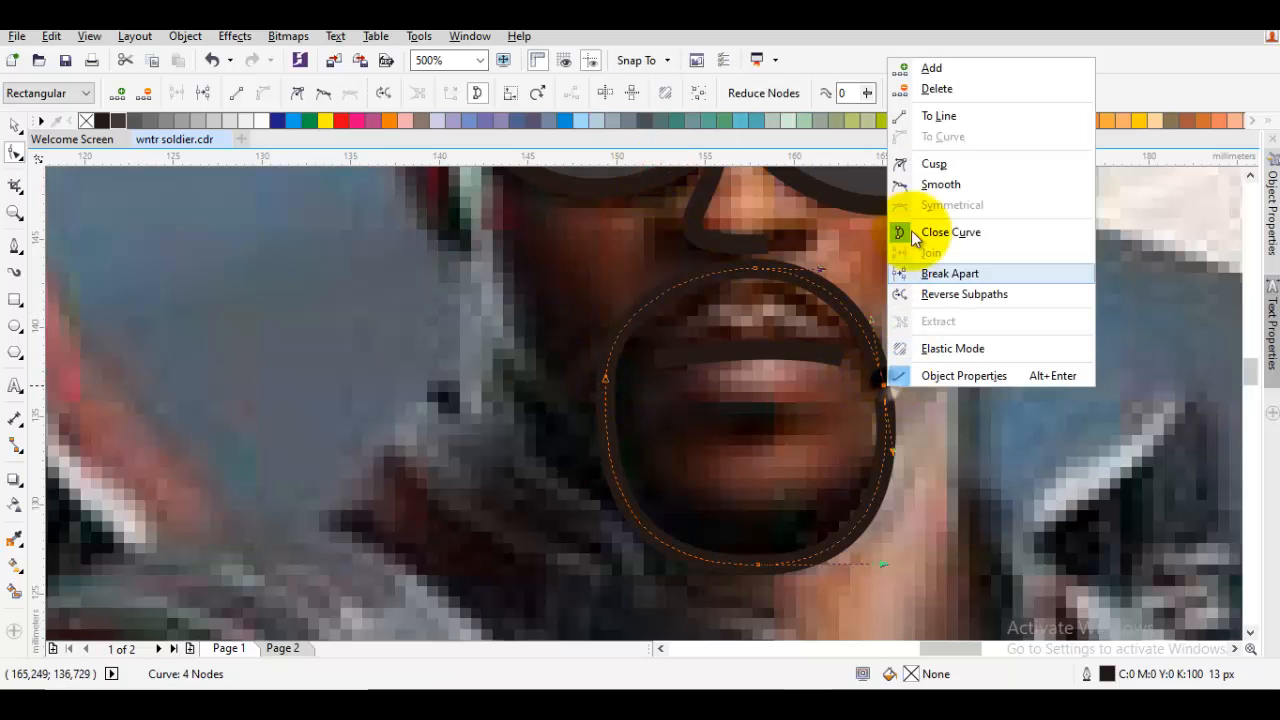
key(Escape)
right_click(881, 357)
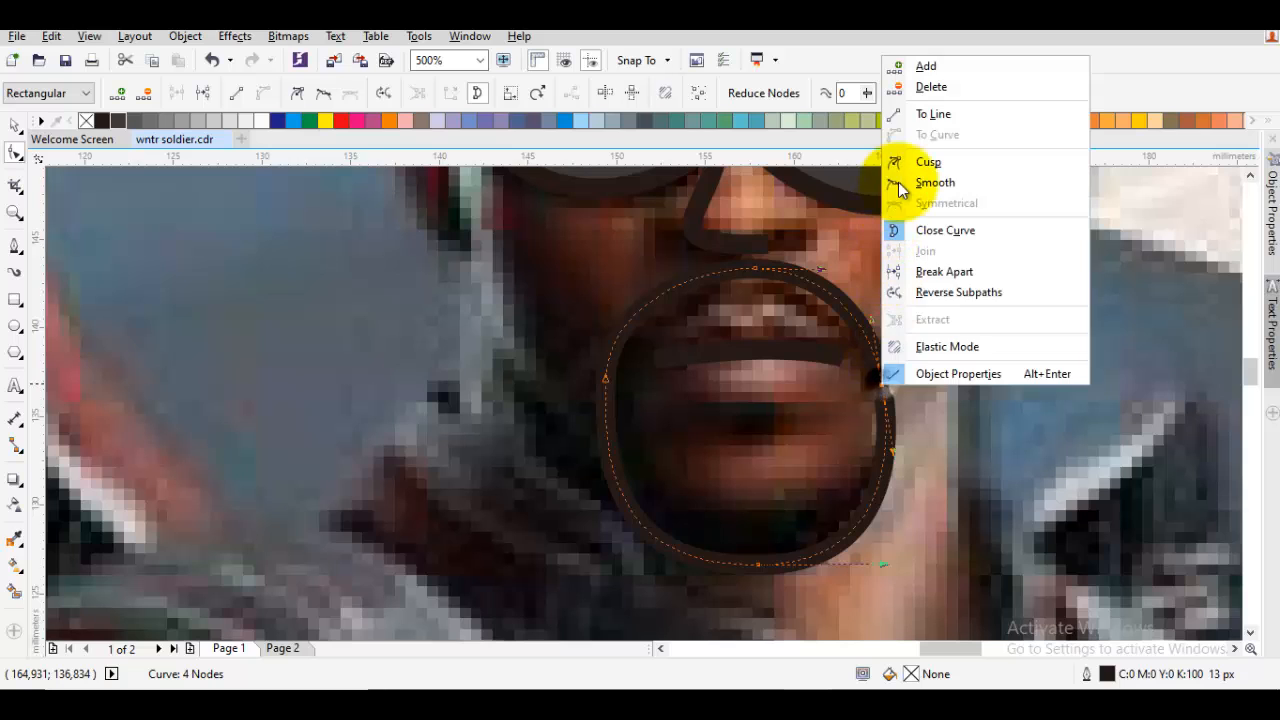
click(915, 180)
drag(872, 325, 829, 303)
click(822, 272)
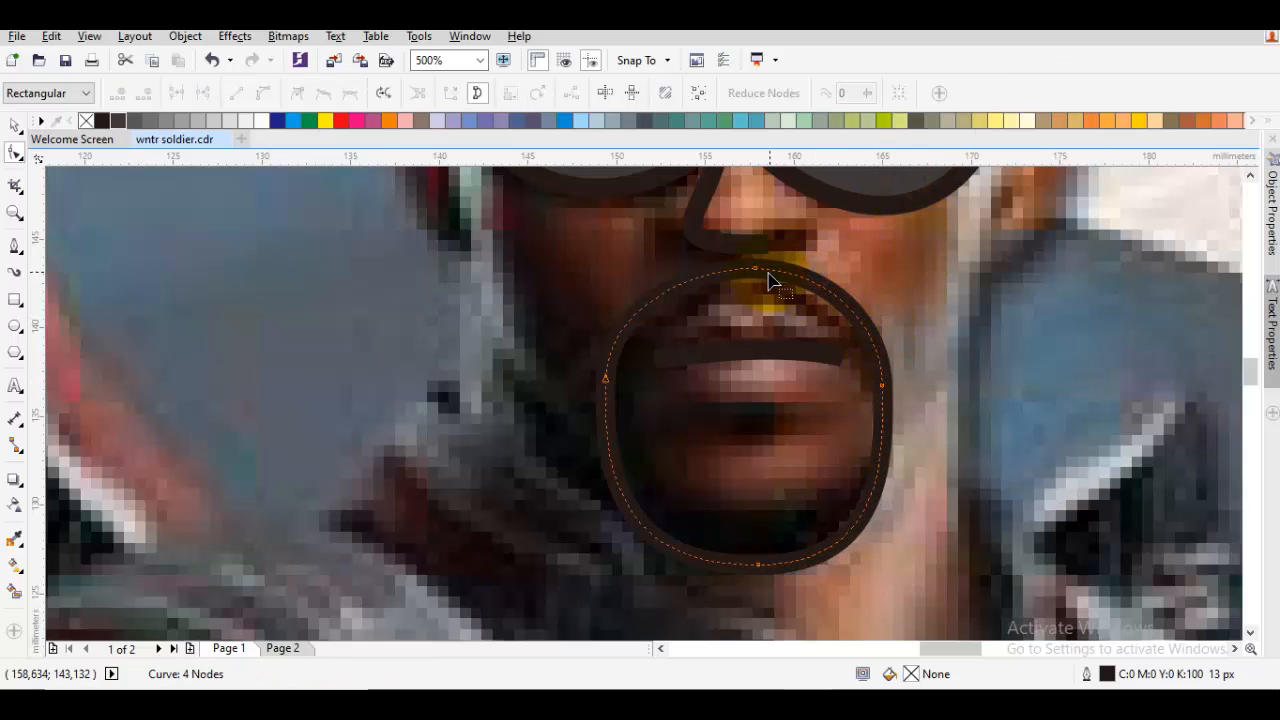
Shift the goatee outline's top node slightly left and adjust its right-hand curve handle.
drag(756, 267, 742, 267)
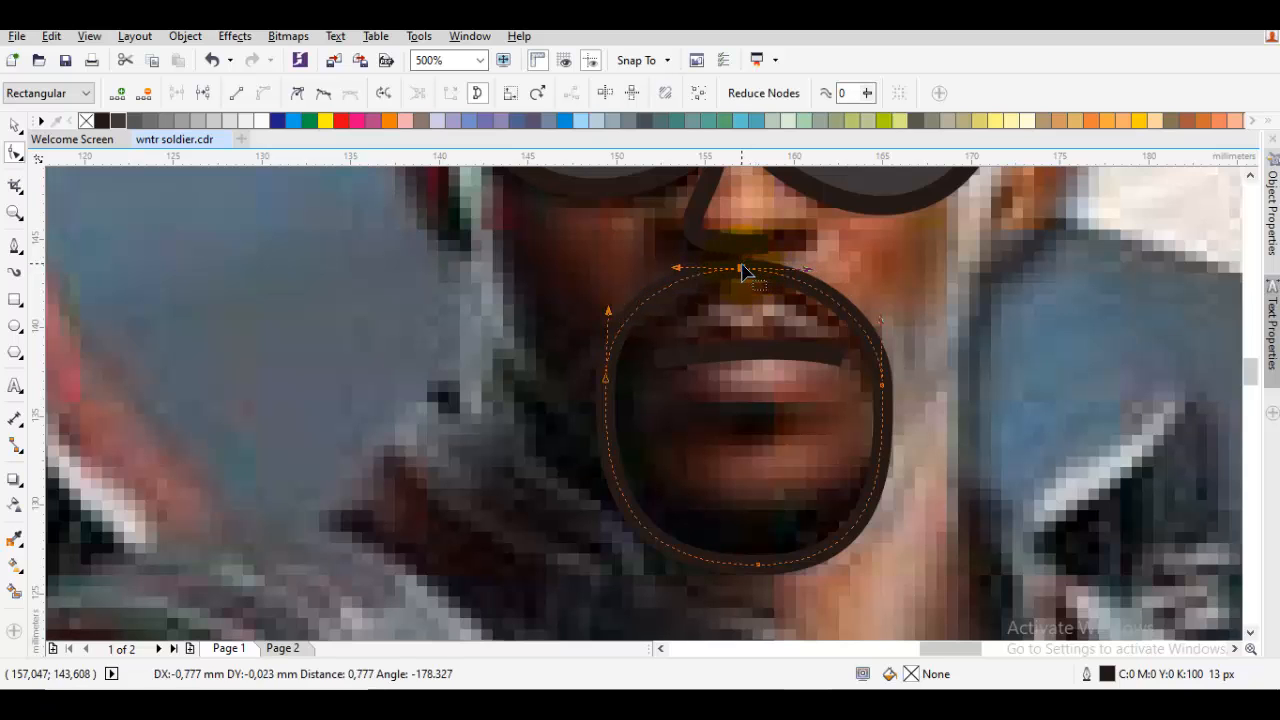
right_click(741, 265)
click(728, 276)
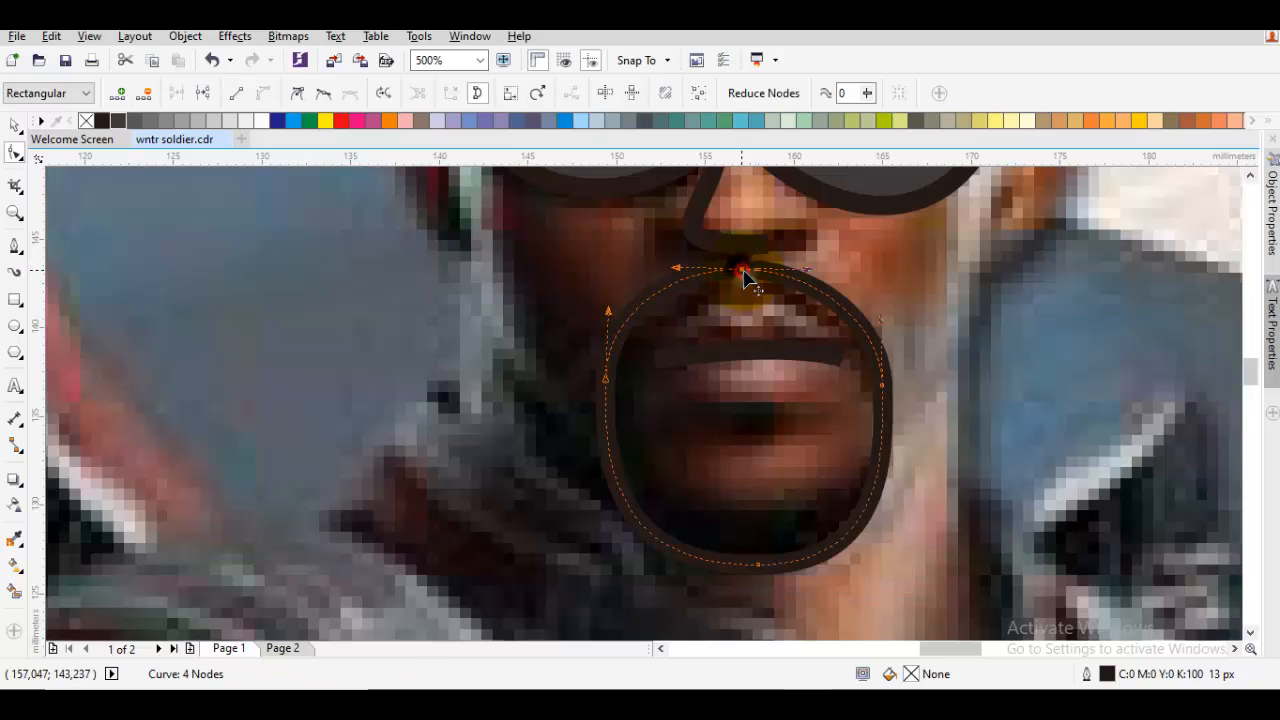
right_click(741, 270)
click(790, 380)
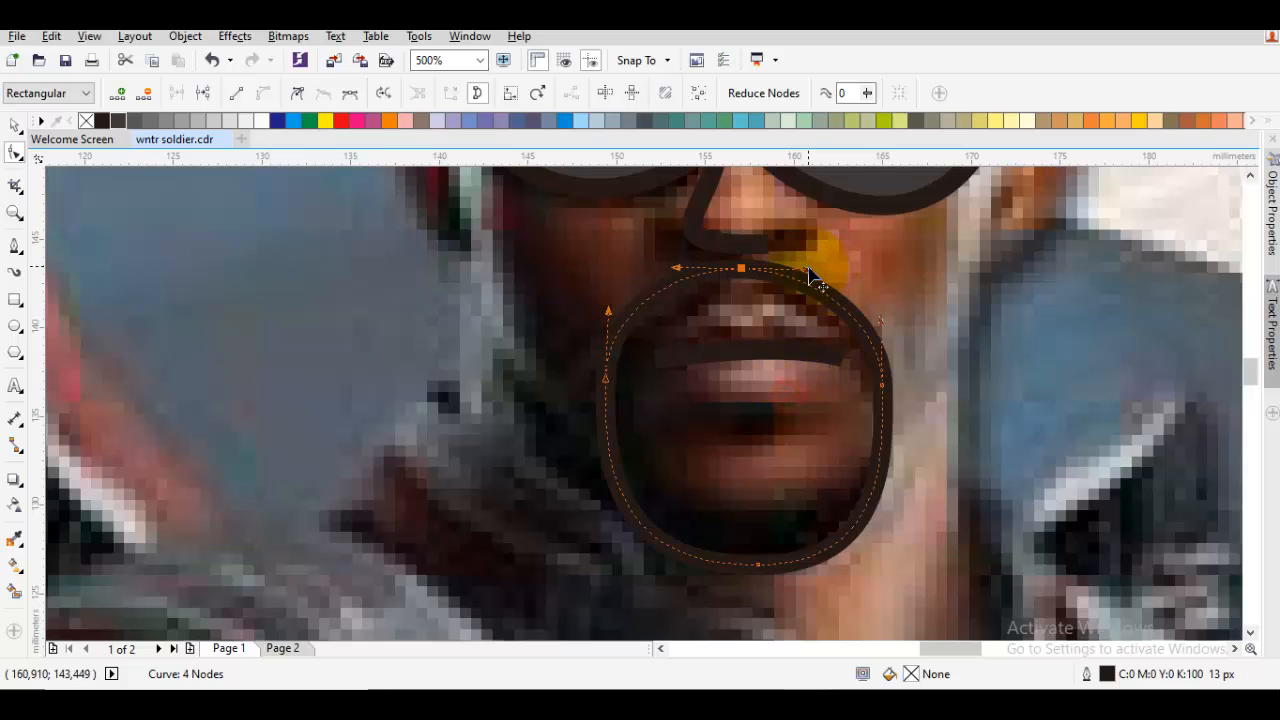
drag(810, 267, 814, 274)
Adjust the left-hand handle of the goatee outline's top node to round the curve above the lip.
scroll(636, 375, up, 1)
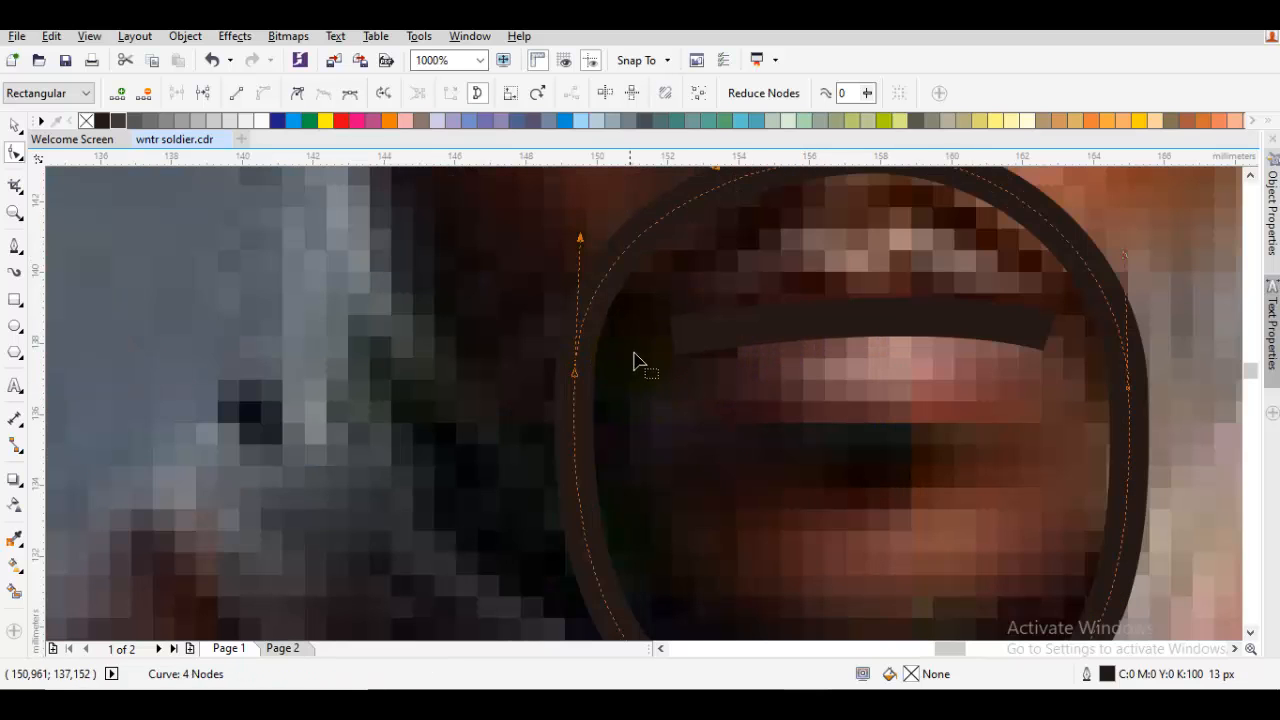
drag(822, 231, 717, 356)
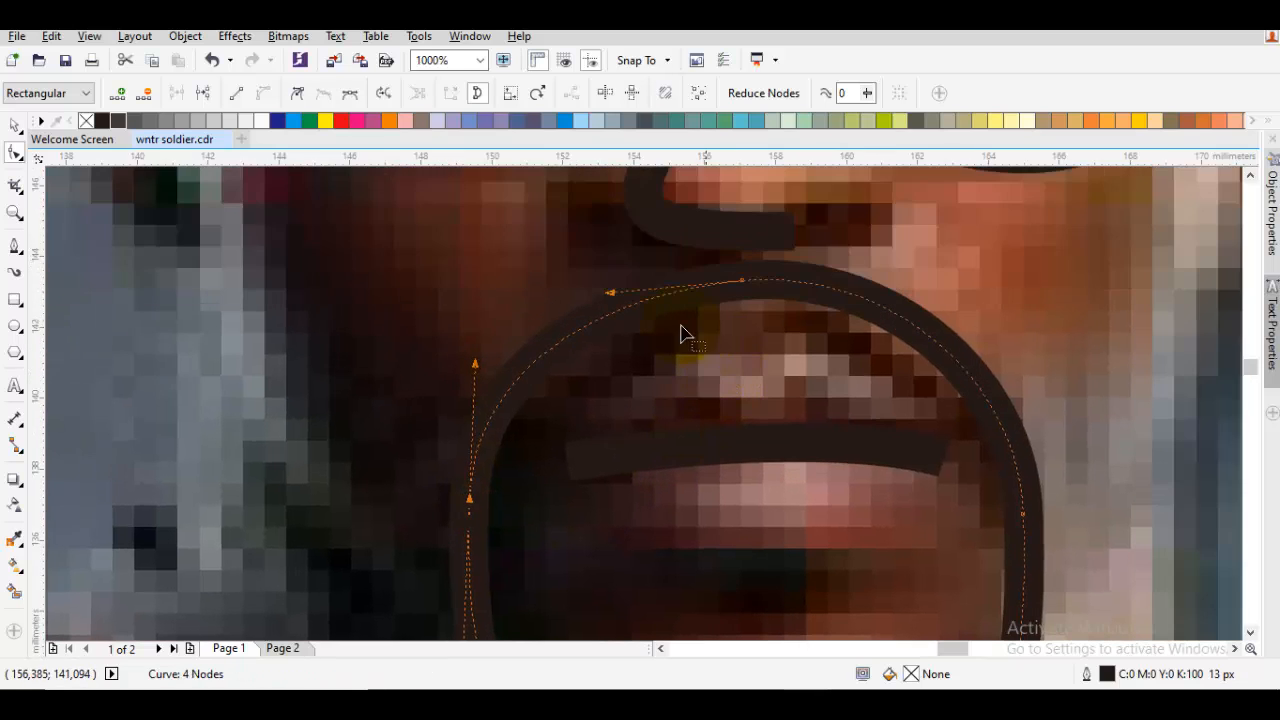
drag(612, 294, 604, 286)
key(space)
click(659, 344)
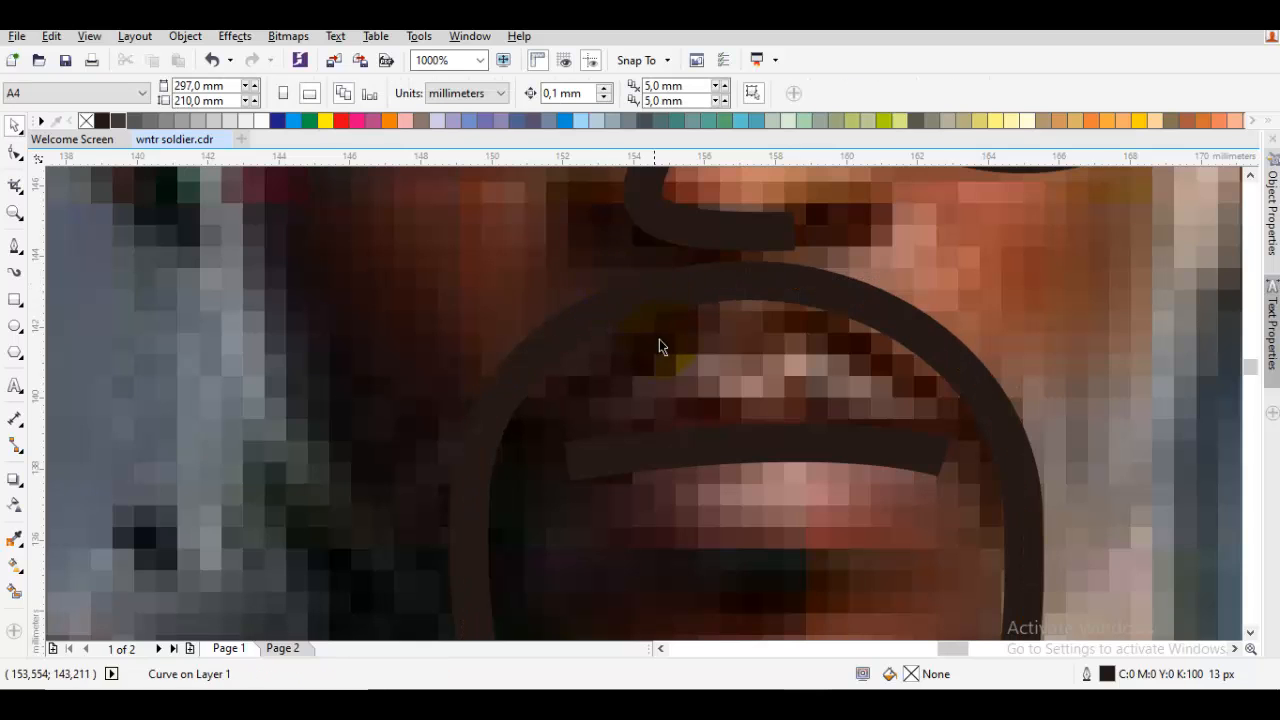
scroll(680, 352, down, 1)
drag(704, 353, 705, 329)
click(710, 322)
Trace the inner goatee outline around the mouth with the Pen tool as a closed curve about 12.6 mm wide and 10.6 mm high.
key(space)
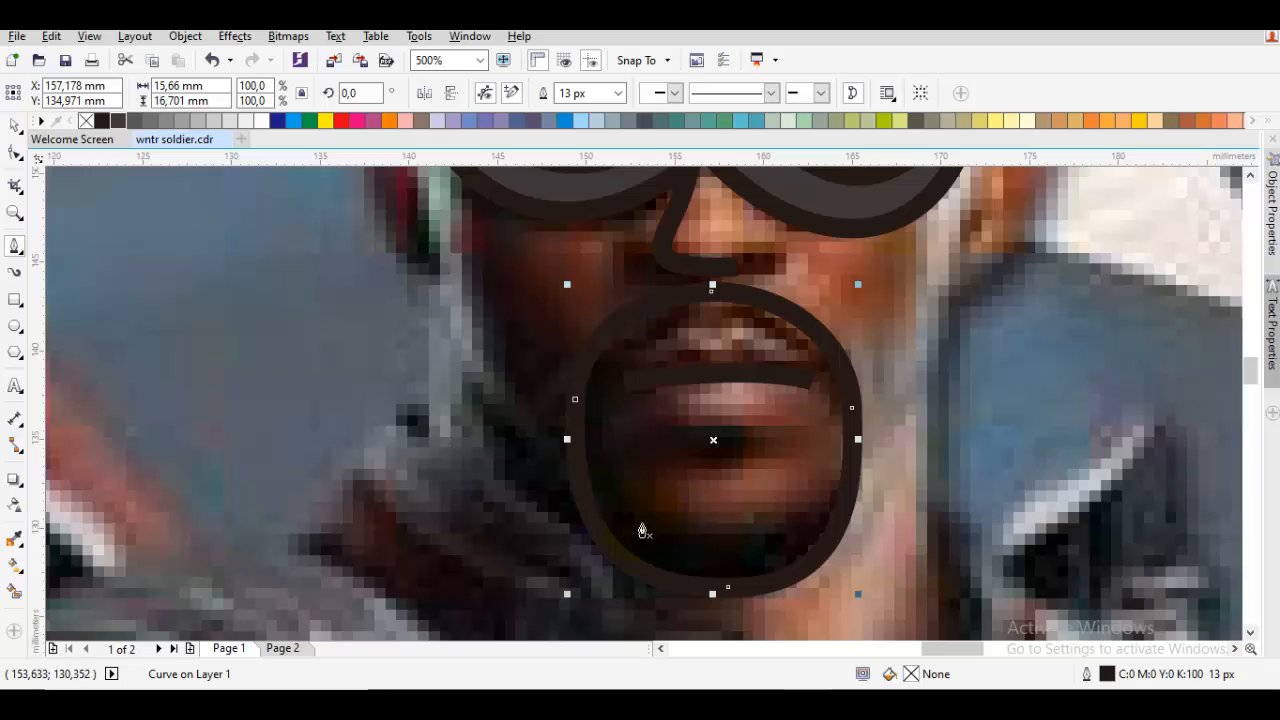
drag(645, 522, 598, 512)
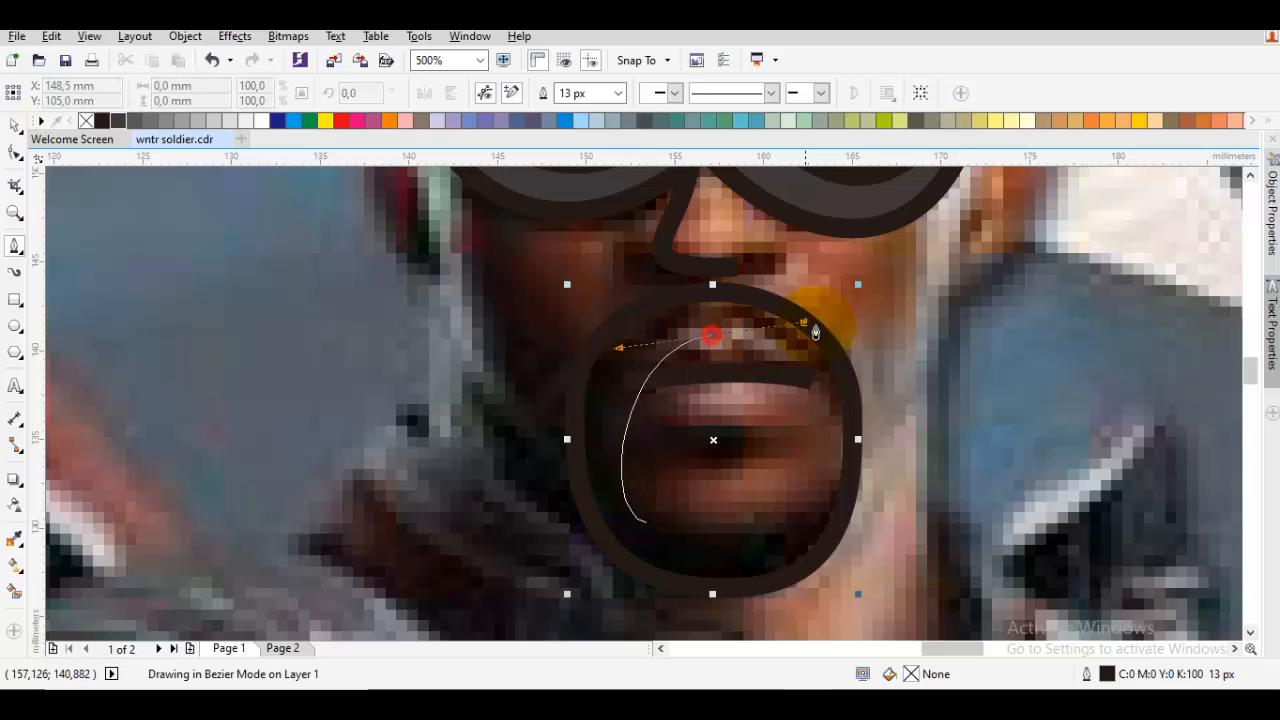
drag(849, 343, 849, 340)
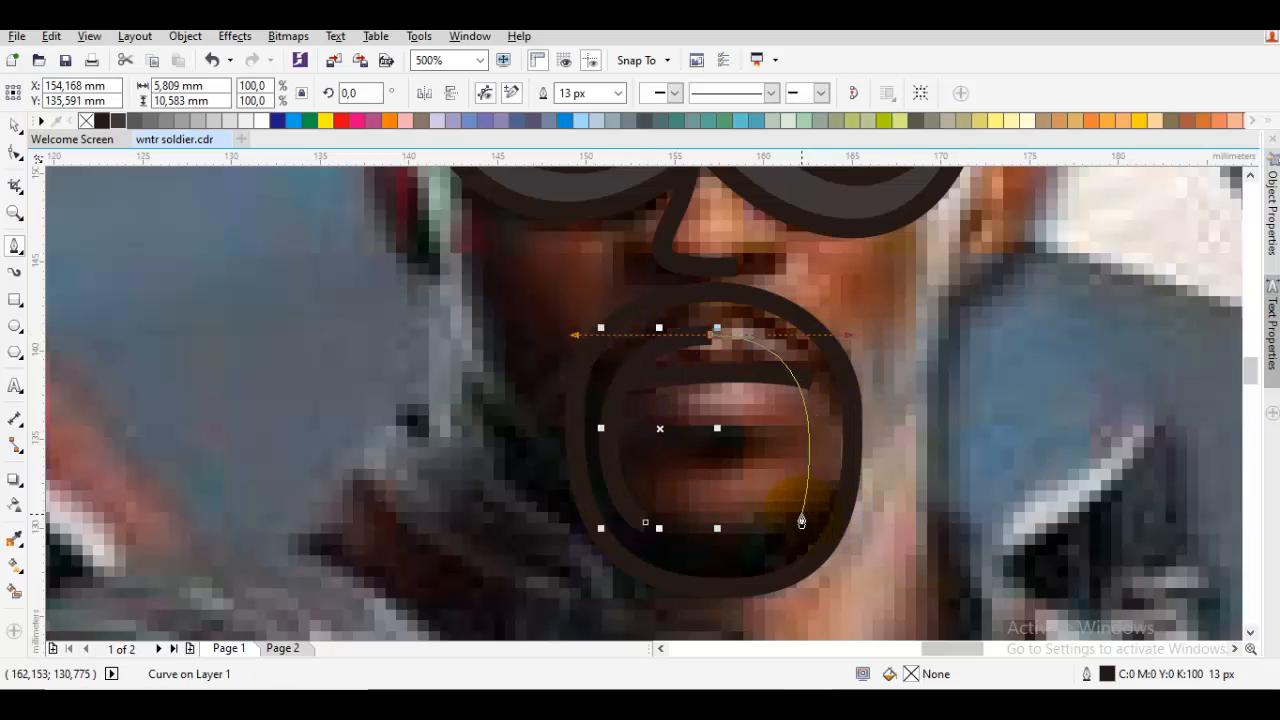
drag(766, 547, 766, 545)
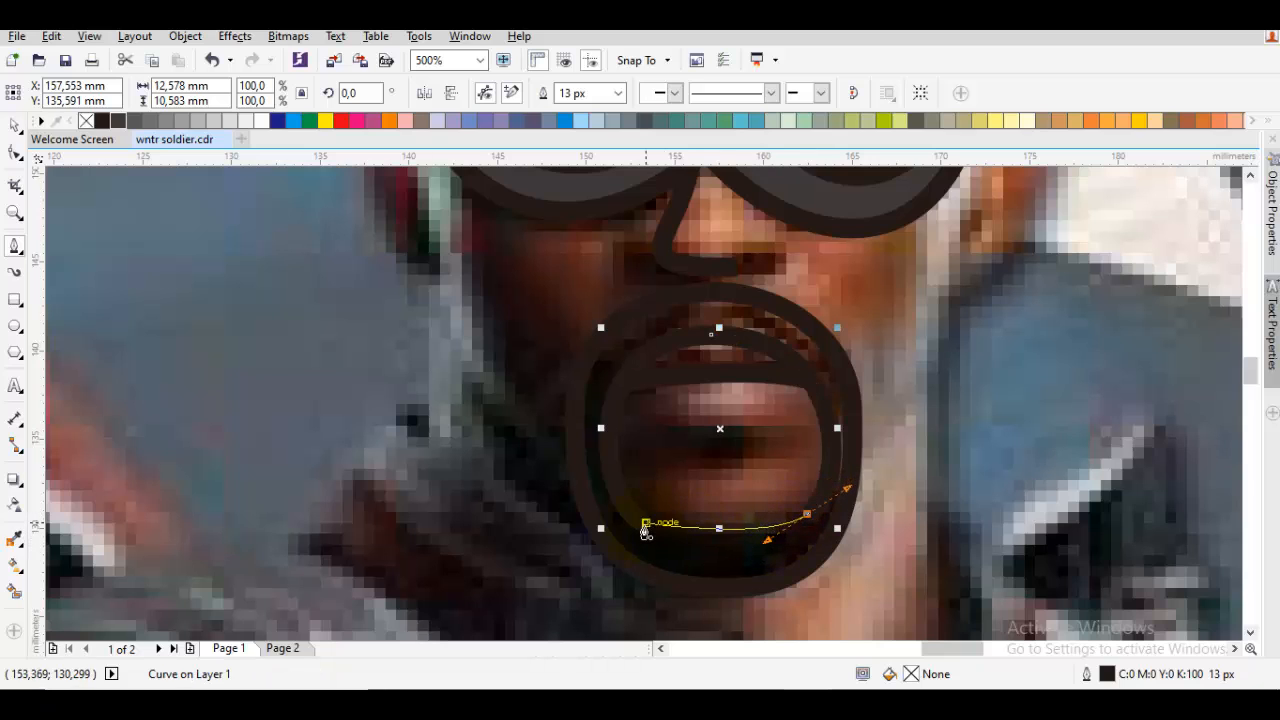
drag(752, 493, 748, 490)
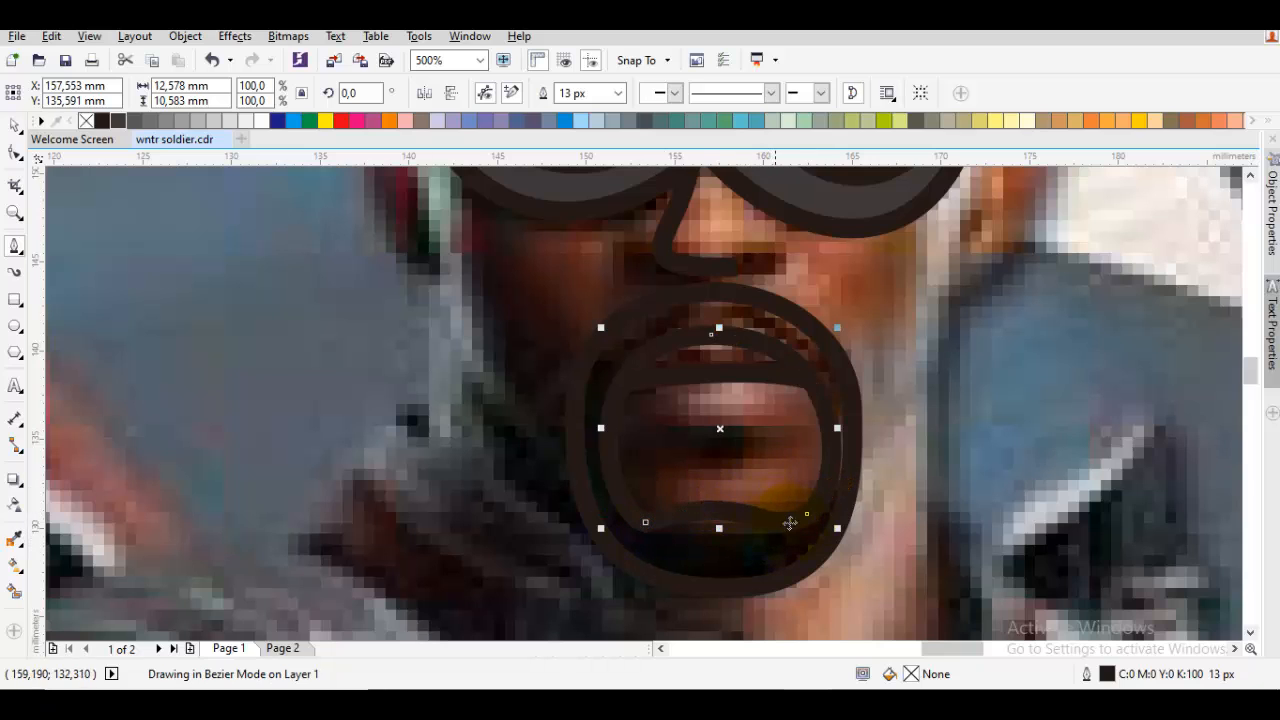
Reshape the inner goatee outline's lower edge by adjusting the inward curve handle of its lower-right node.
key(space)
double_click(797, 522)
click(809, 517)
drag(770, 541, 771, 537)
click(771, 537)
right_click(800, 466)
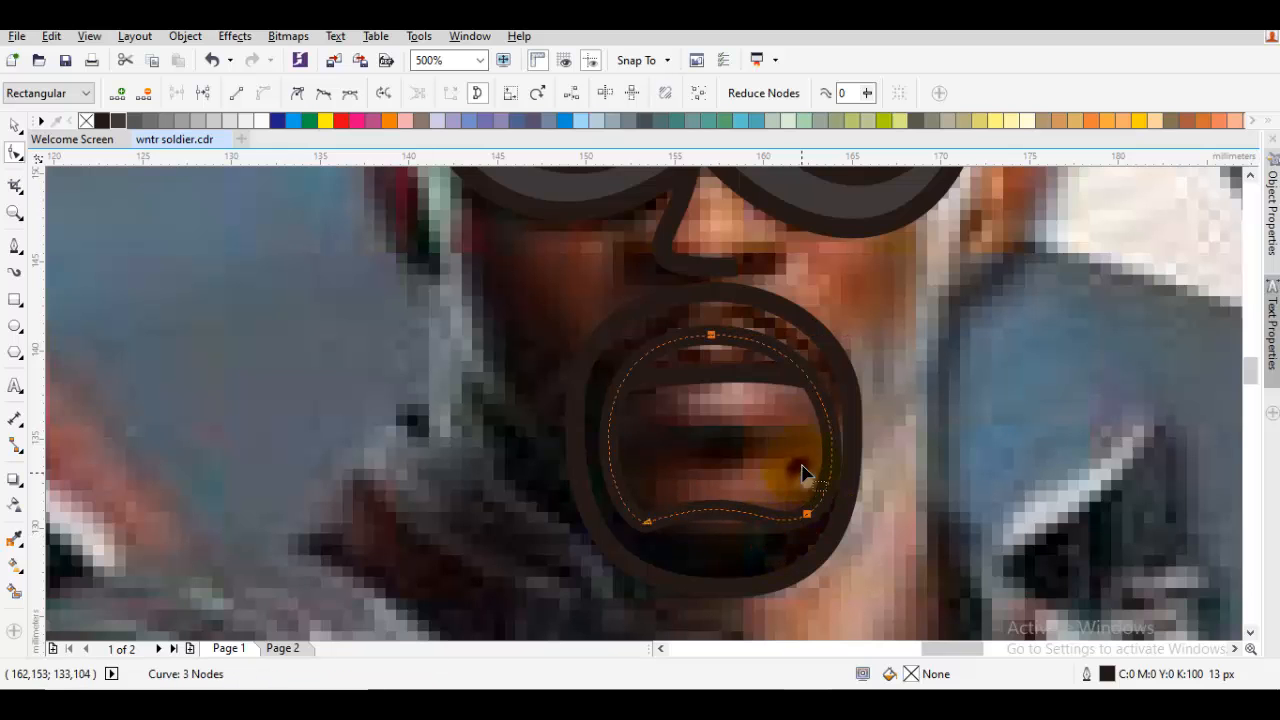
click(855, 271)
click(808, 516)
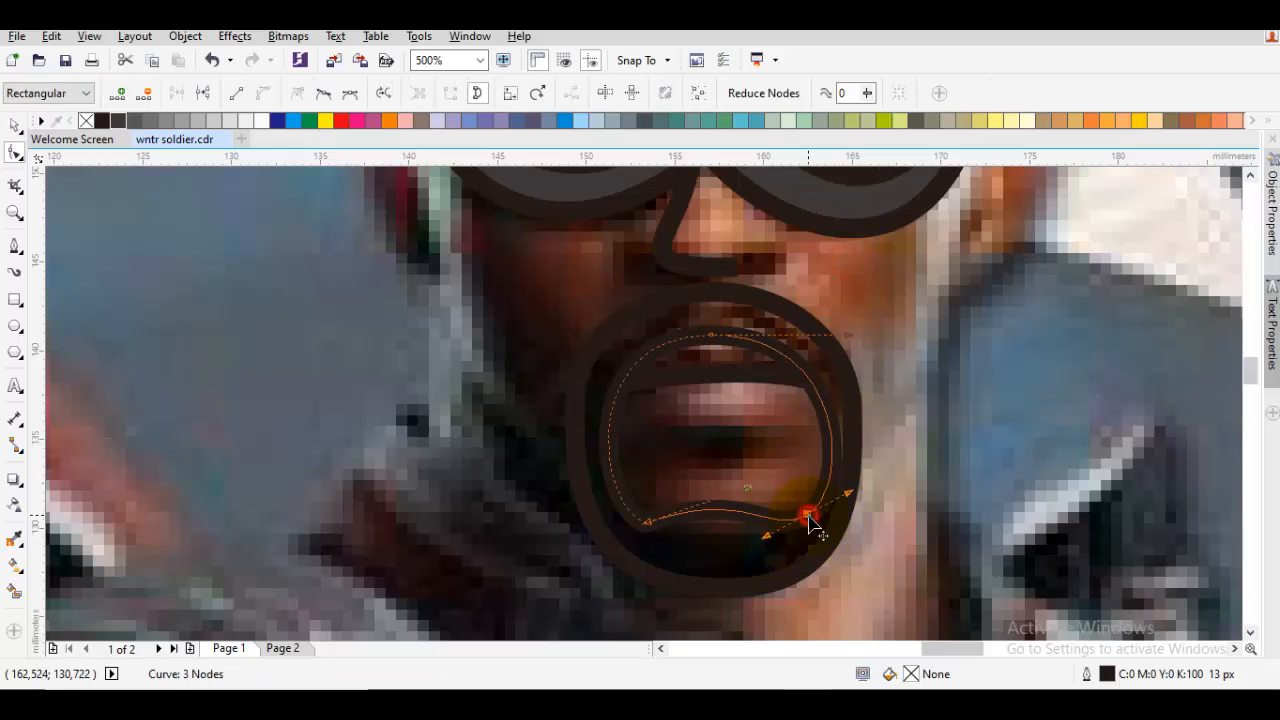
drag(766, 541, 723, 500)
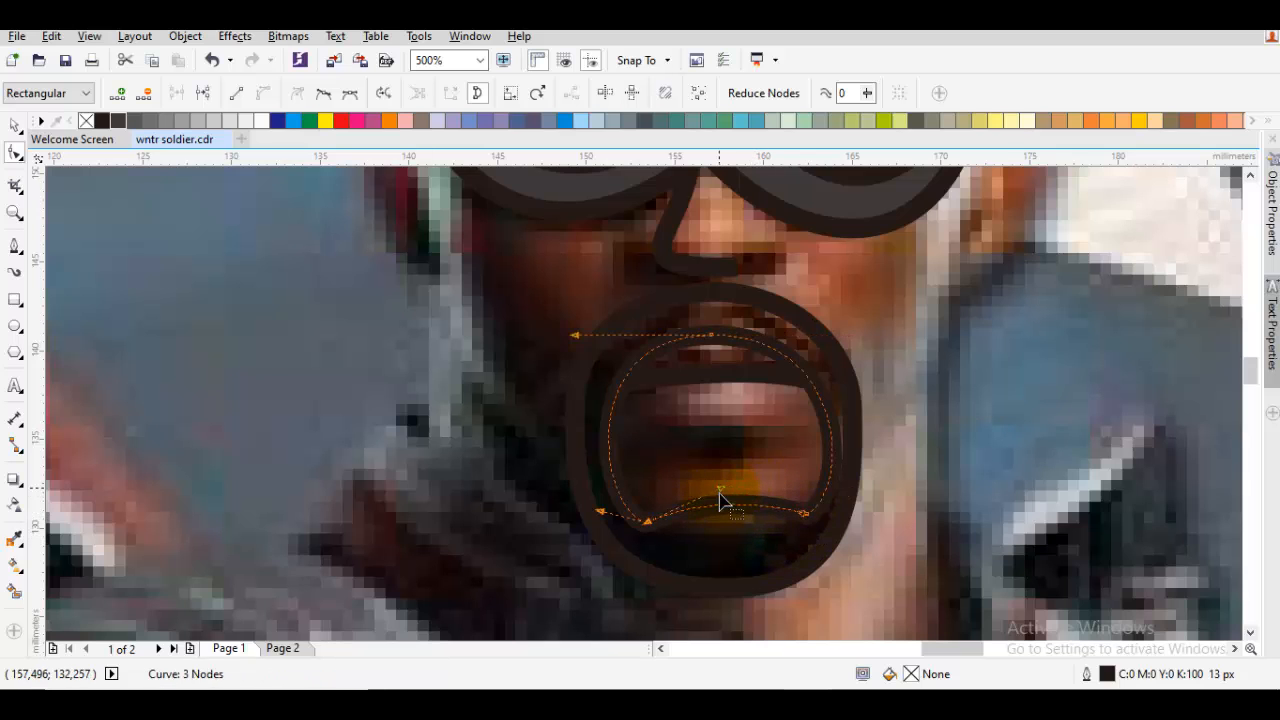
Subtract the inner outline from the outer goatee with Back Minus Front, fill the result with K:90 gray and remove its outline.
key(space)
shift+click(744, 542)
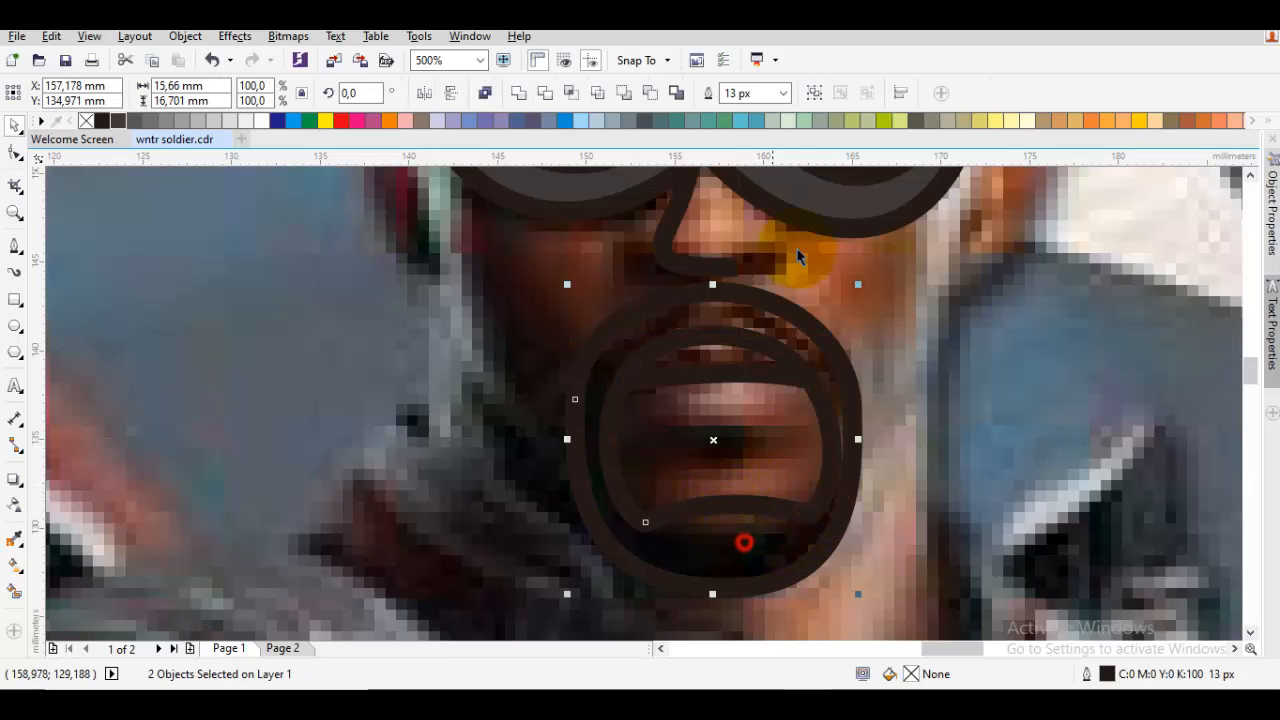
click(649, 96)
click(112, 121)
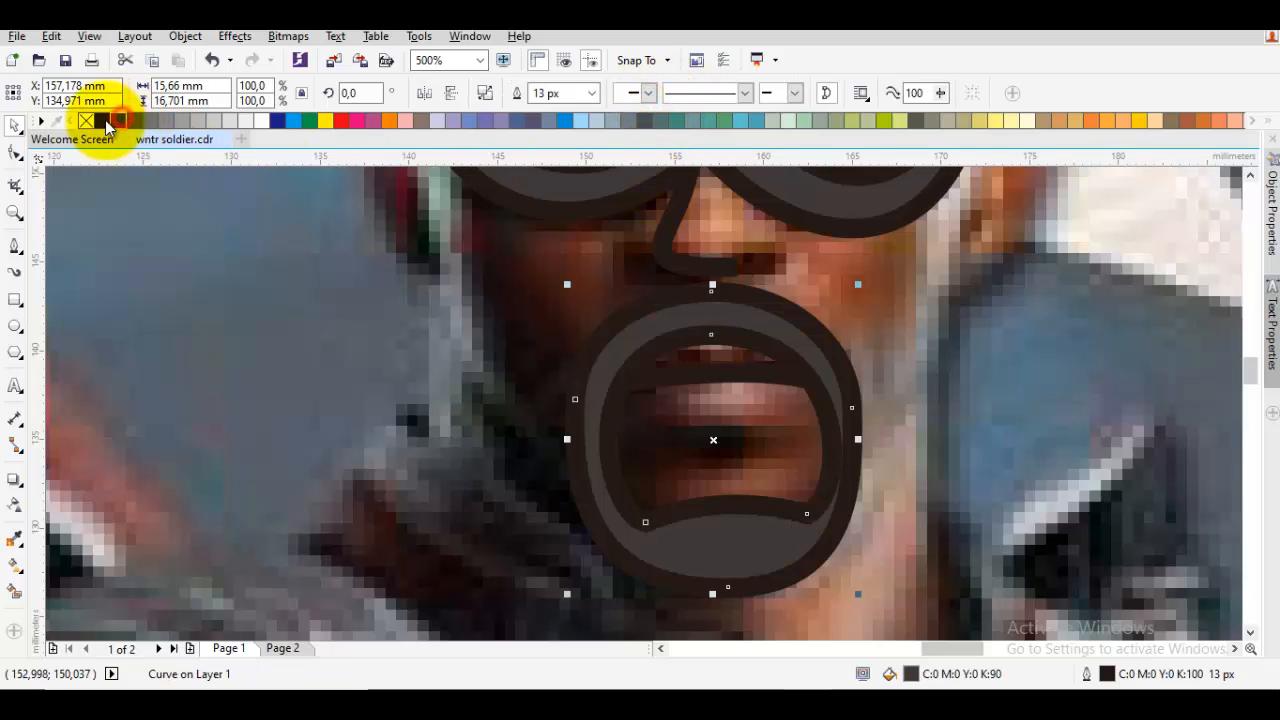
right_click(86, 122)
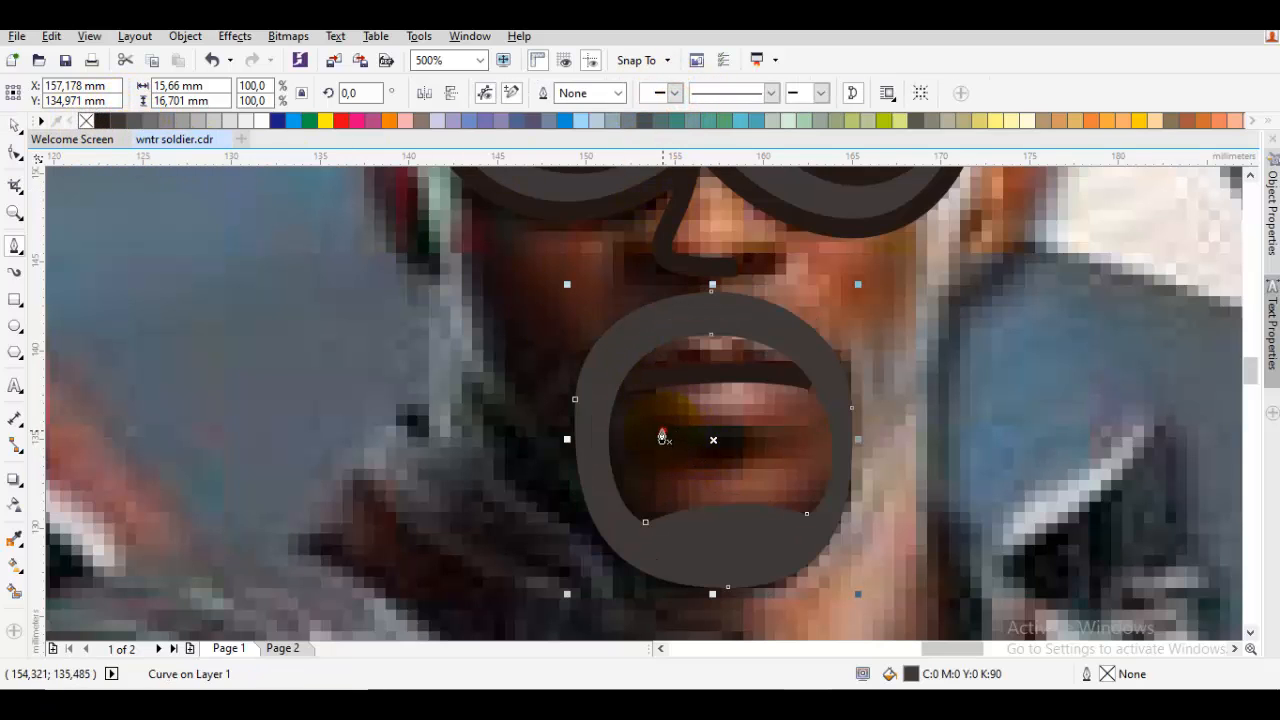
Draw a closed crescent about 6.6 mm wide under the lower lip with the Pen tool and weld it to the goatee.
drag(661, 433, 743, 417)
click(780, 438)
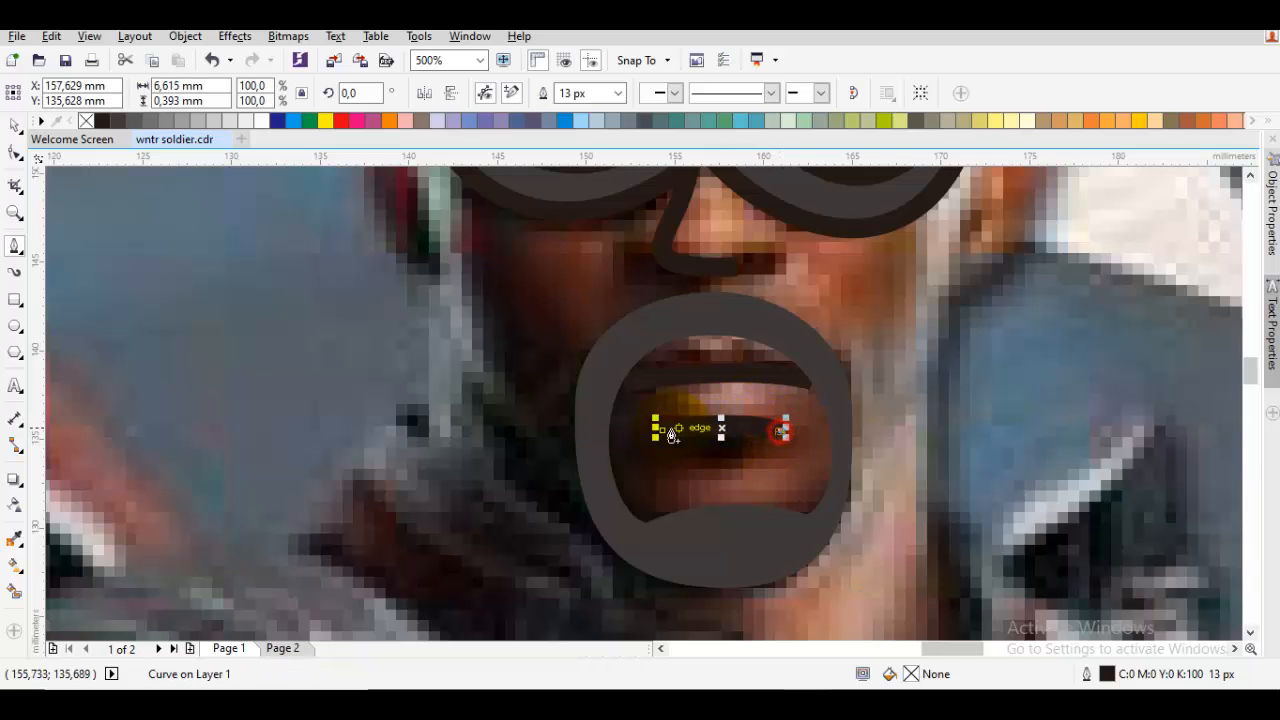
drag(662, 430, 714, 514)
key(space)
shift+click(714, 518)
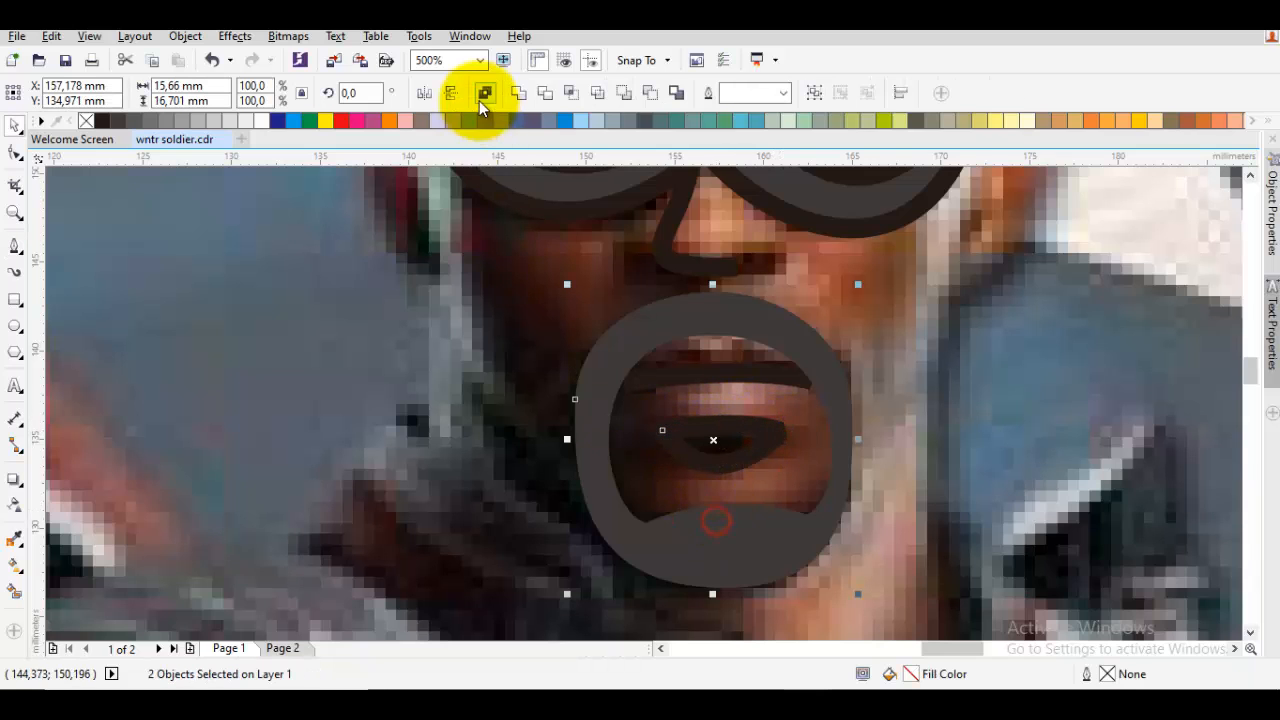
click(518, 93)
Delete the reference photo to check the traced artwork on its own, and undo the deletion.
scroll(557, 277, down, 3)
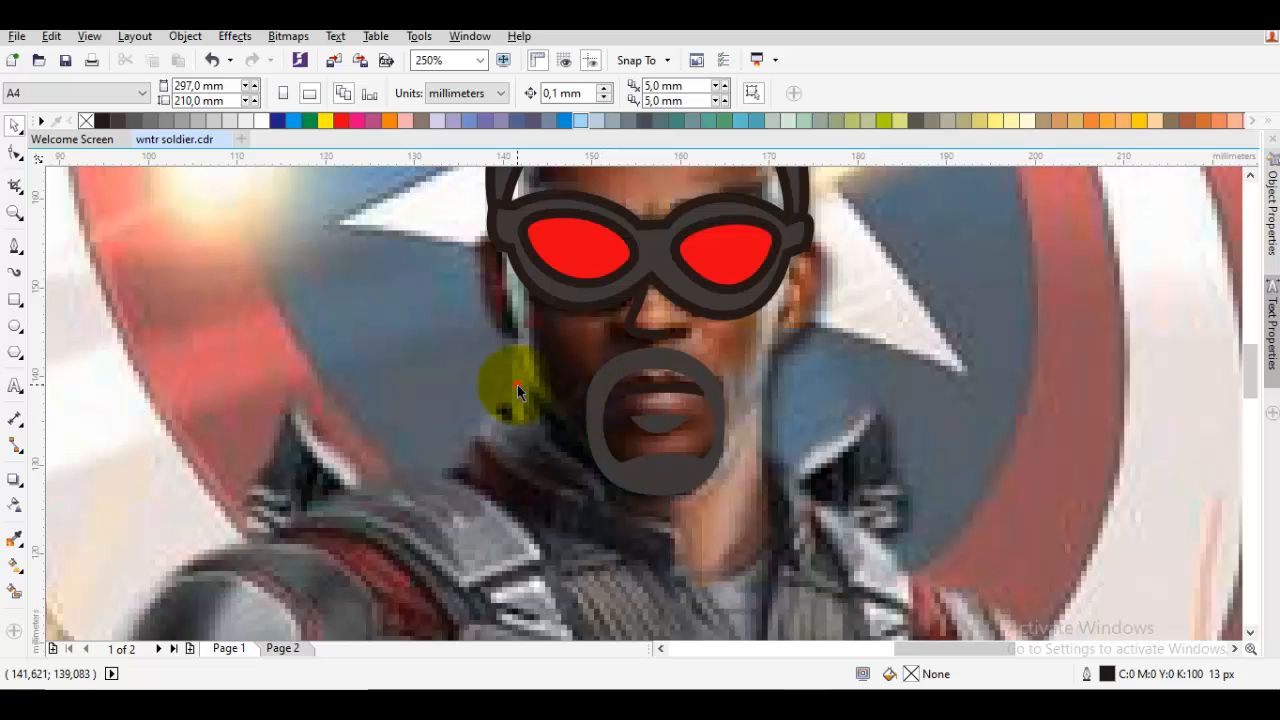
click(517, 384)
key(Delete)
scroll(540, 390, down, 3)
scroll(560, 420, up, 1)
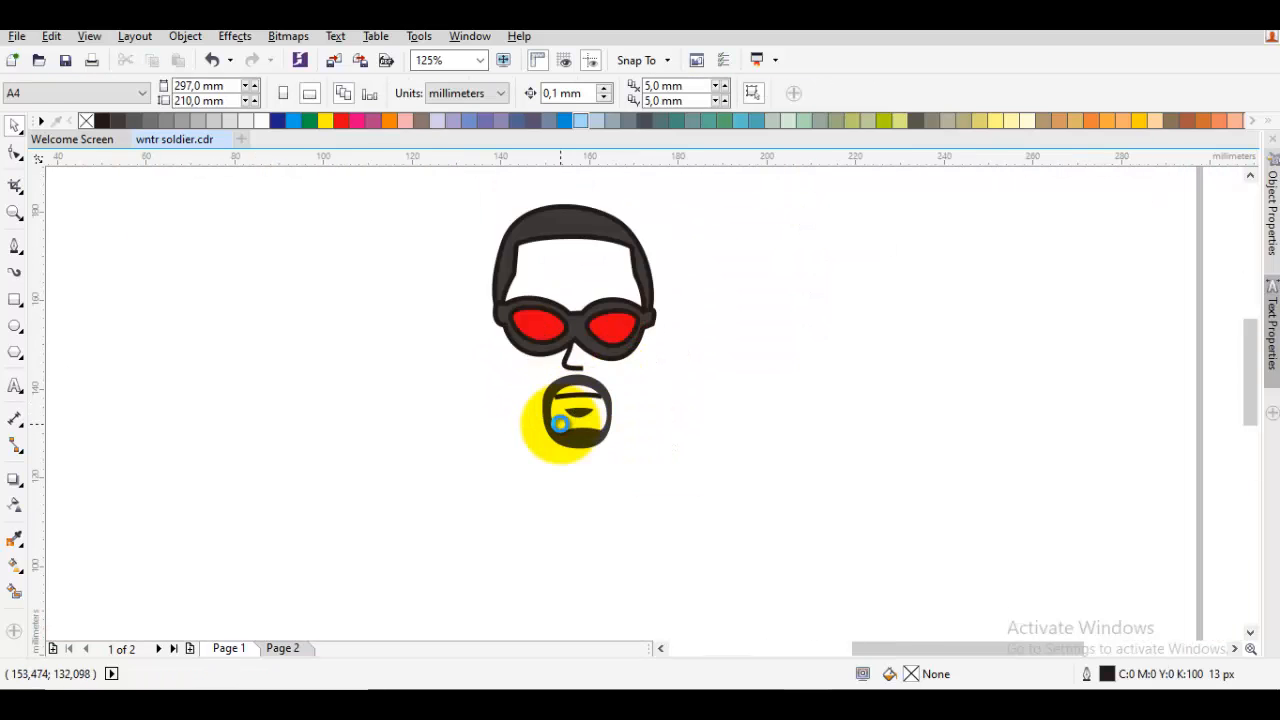
key(ctrl+z)
Start the head outline with the Pen tool at the left goggle strap and curve it around the left ear to its lobe.
key(space)
scroll(565, 411, up, 1)
drag(628, 382, 768, 387)
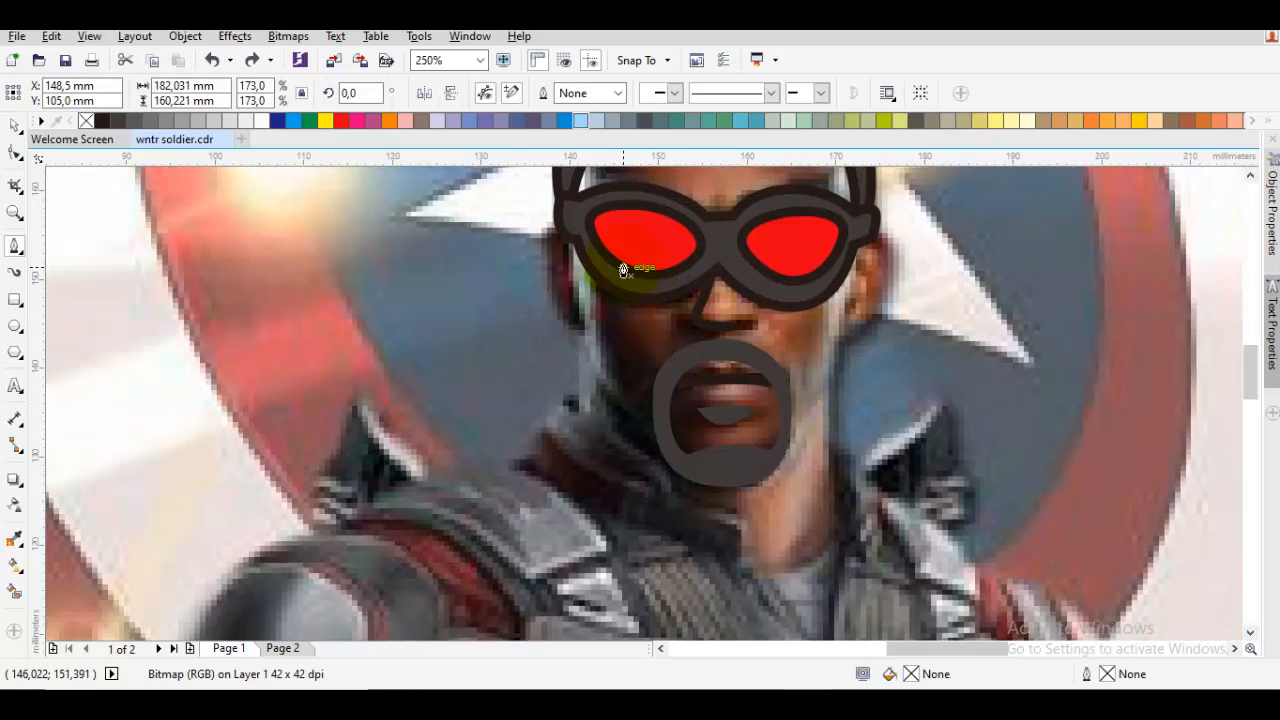
drag(623, 268, 479, 369)
scroll(571, 294, up, 1)
drag(558, 544, 537, 446)
click(590, 432)
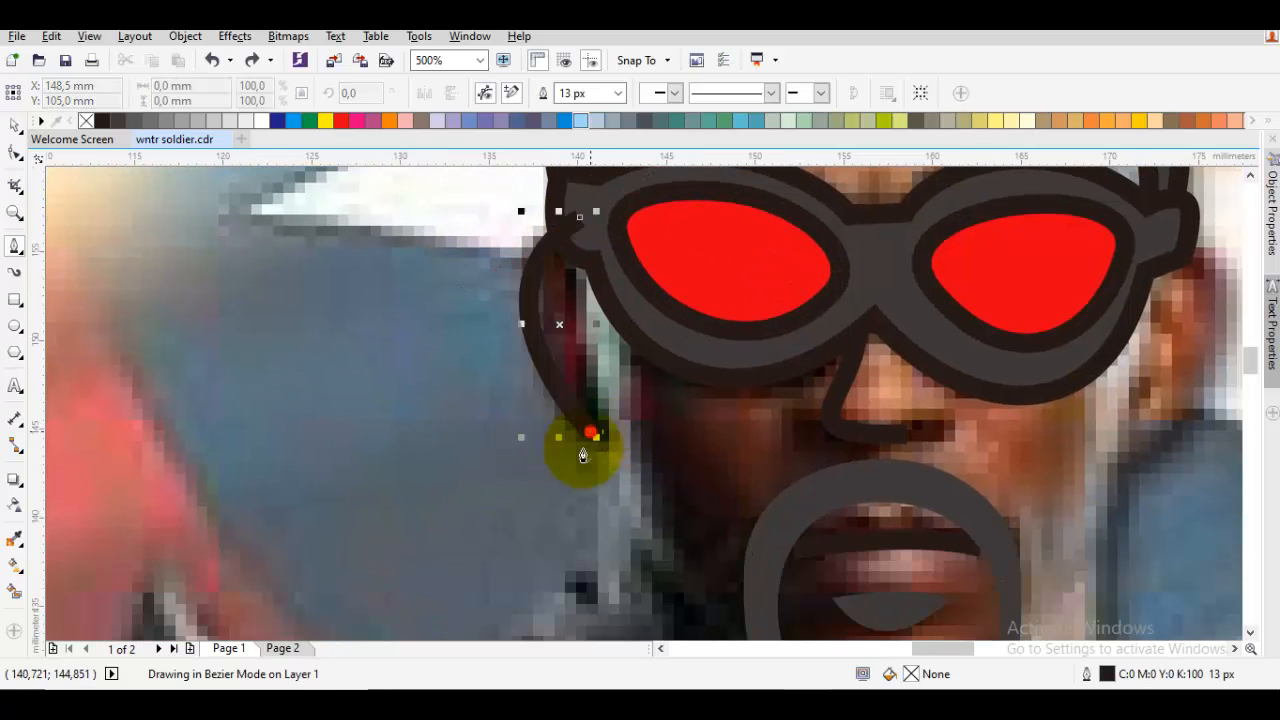
Continue the head outline down the left side of the neck and along the collar edge to the base of the throat.
drag(592, 538, 579, 412)
drag(585, 474, 558, 356)
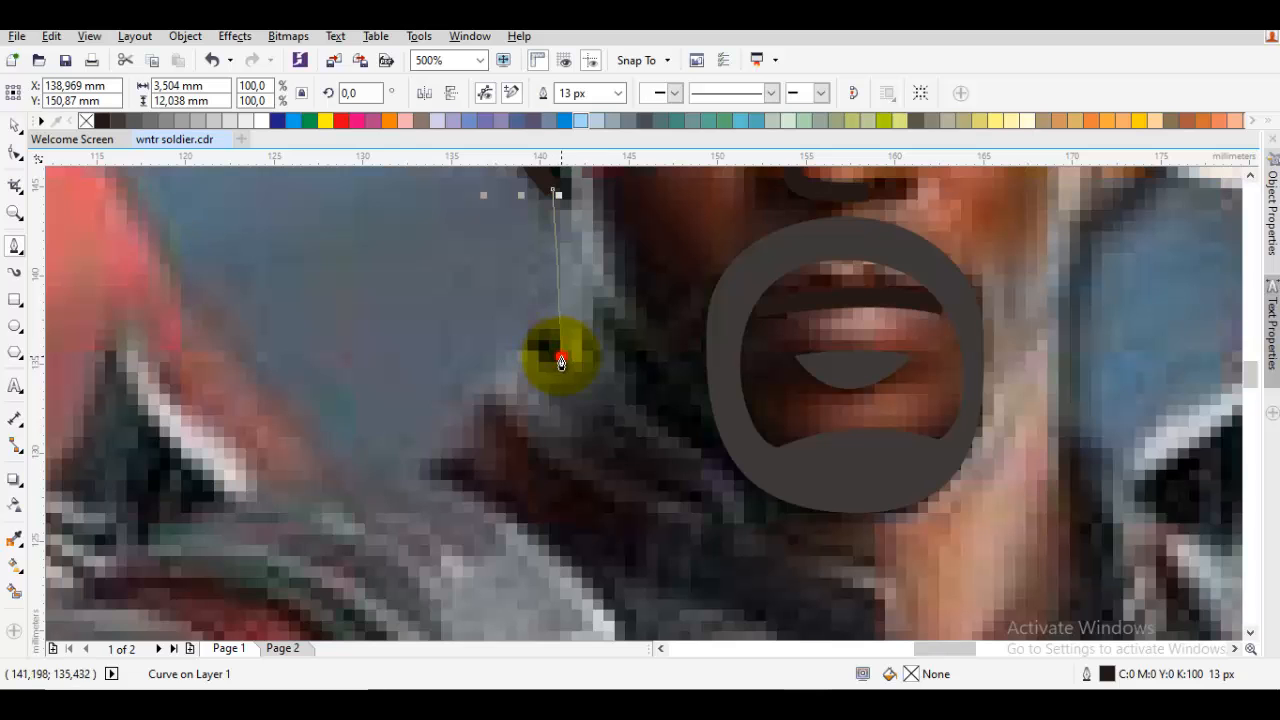
click(561, 357)
drag(684, 479, 536, 365)
click(600, 390)
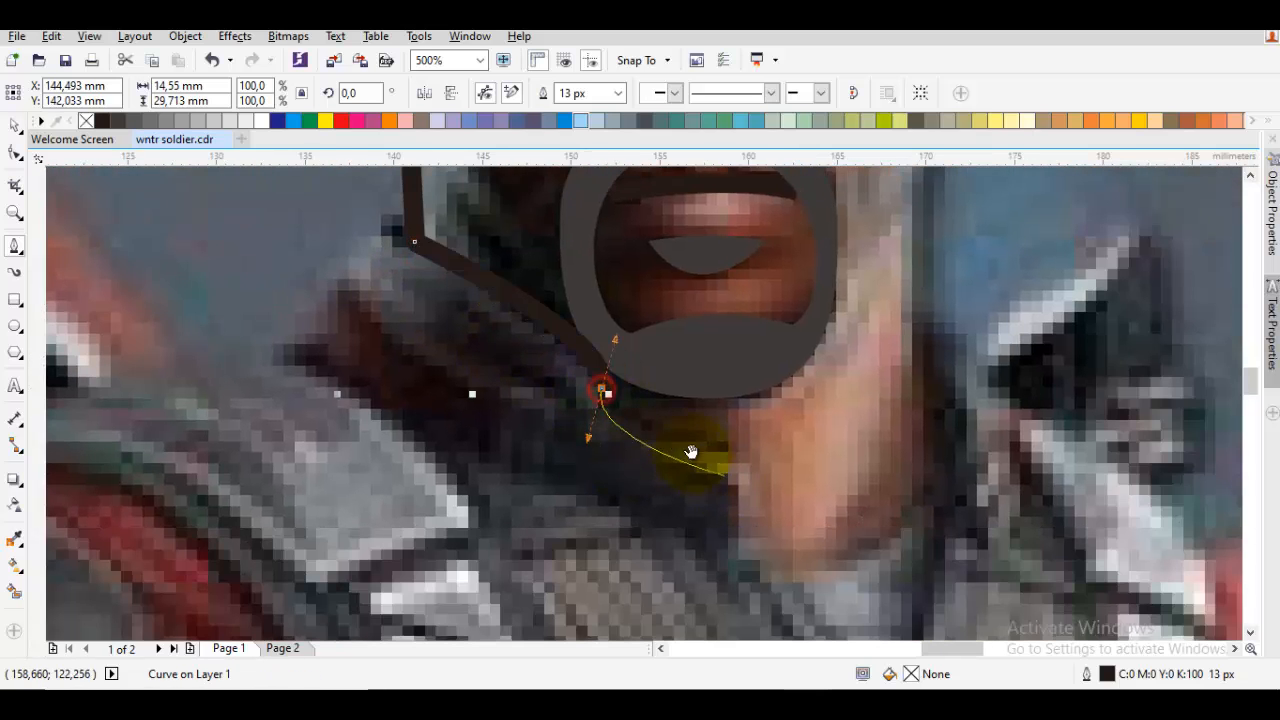
drag(744, 478, 580, 371)
click(582, 367)
click(592, 464)
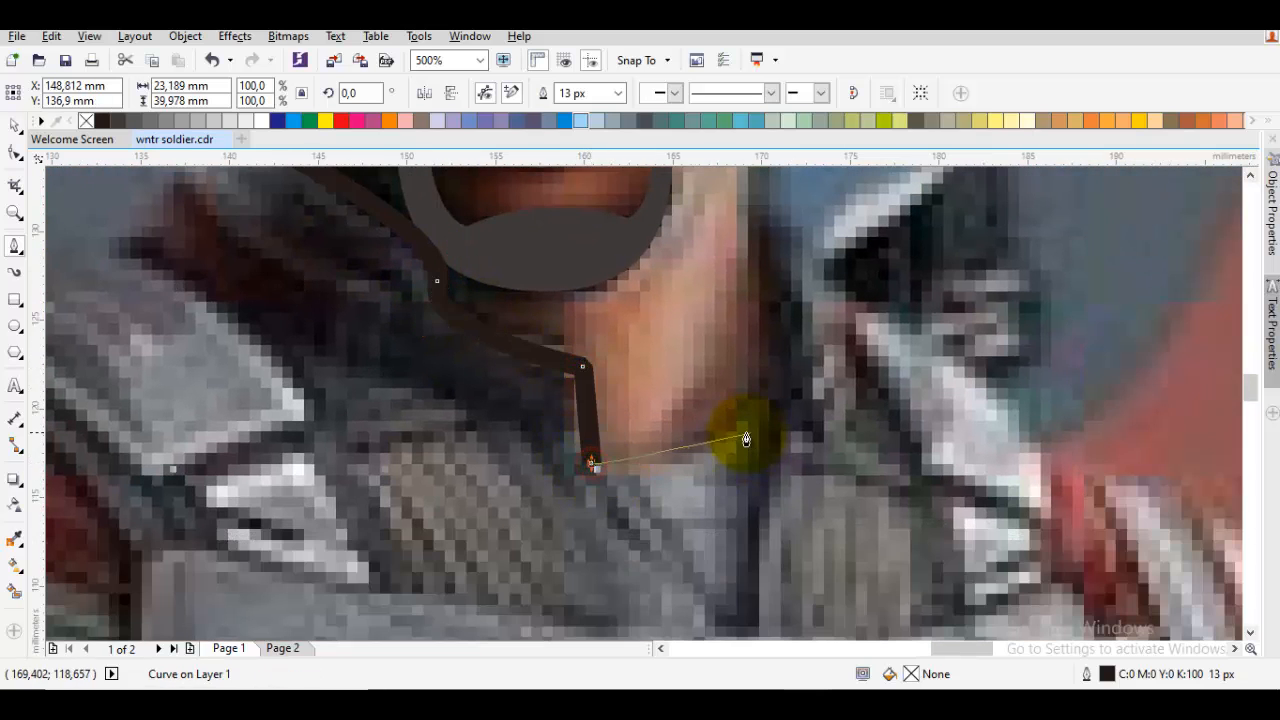
Continue the head outline across the neck base, up the right side of the neck and around the right ear to the goggle strap.
drag(777, 372, 779, 356)
drag(759, 277, 660, 457)
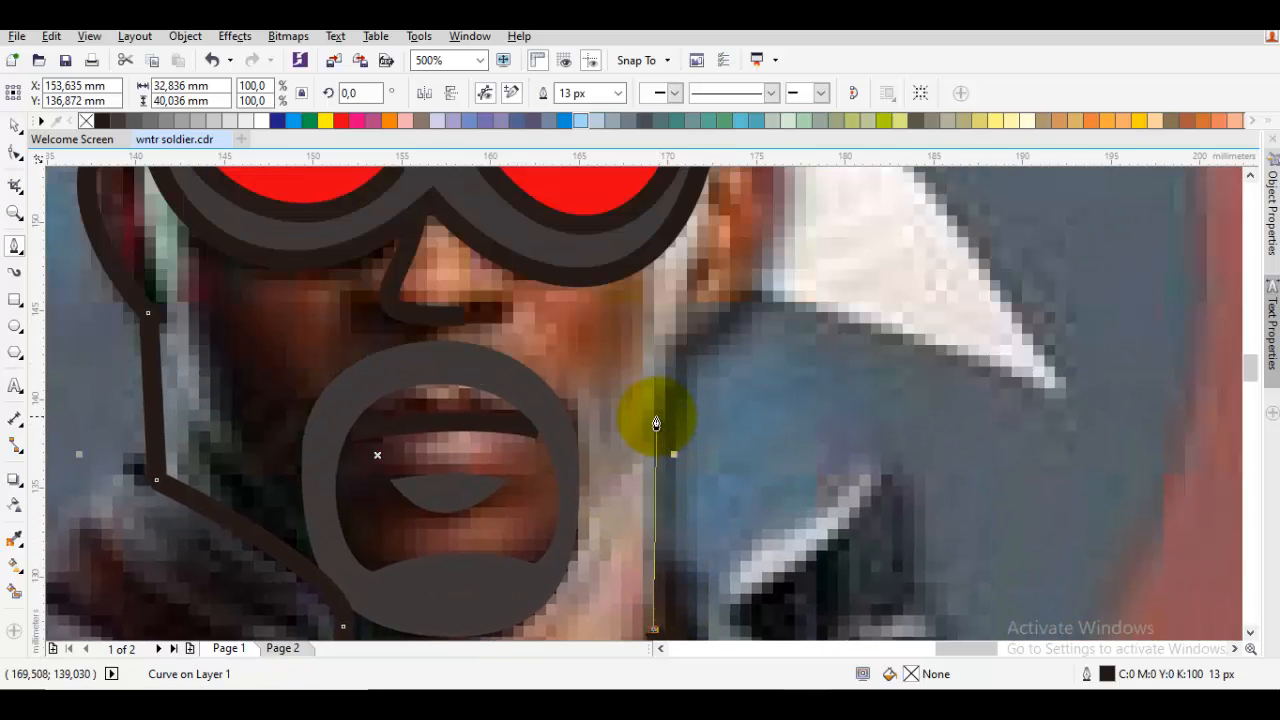
click(648, 433)
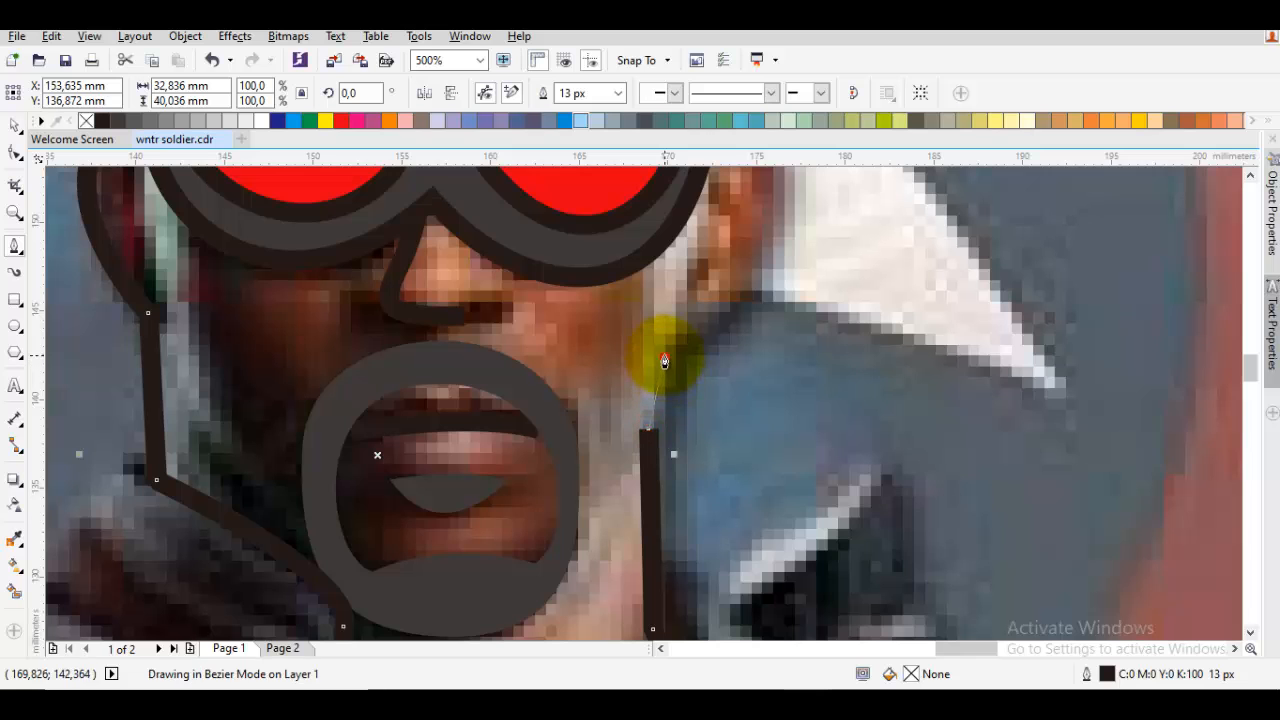
scroll(666, 371, down, 2)
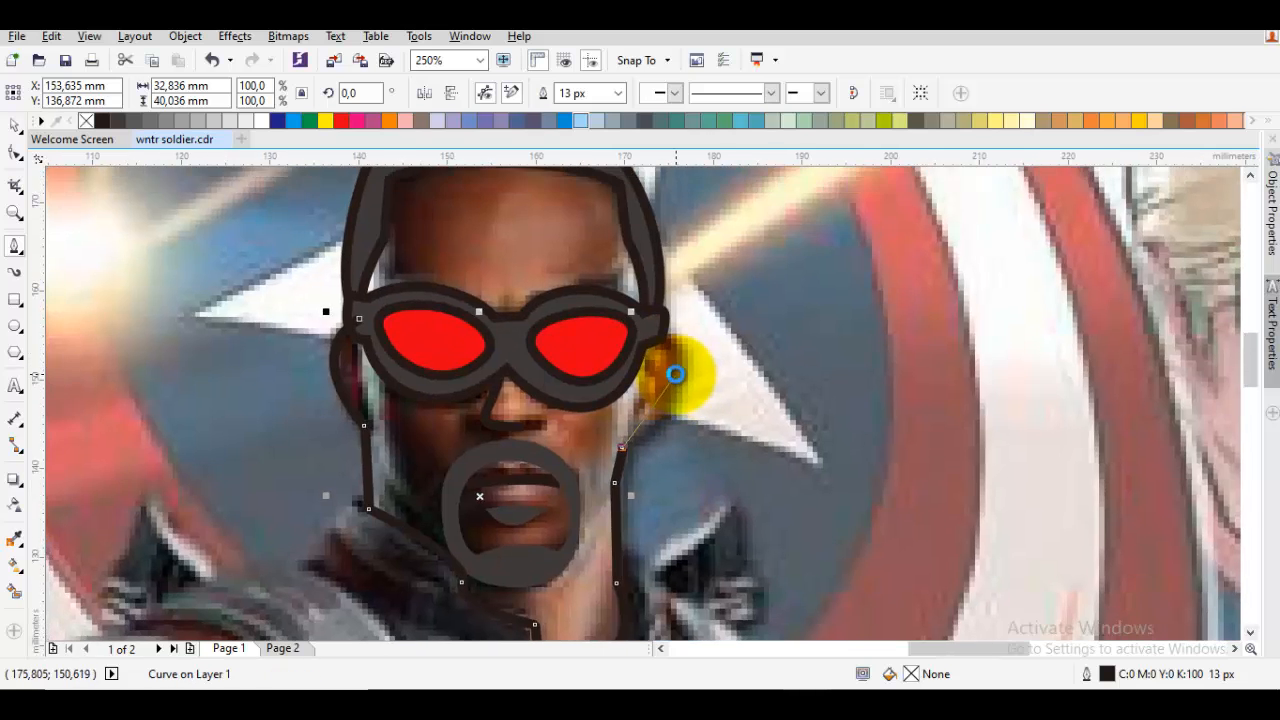
scroll(676, 374, up, 2)
drag(668, 397, 681, 305)
click(630, 284)
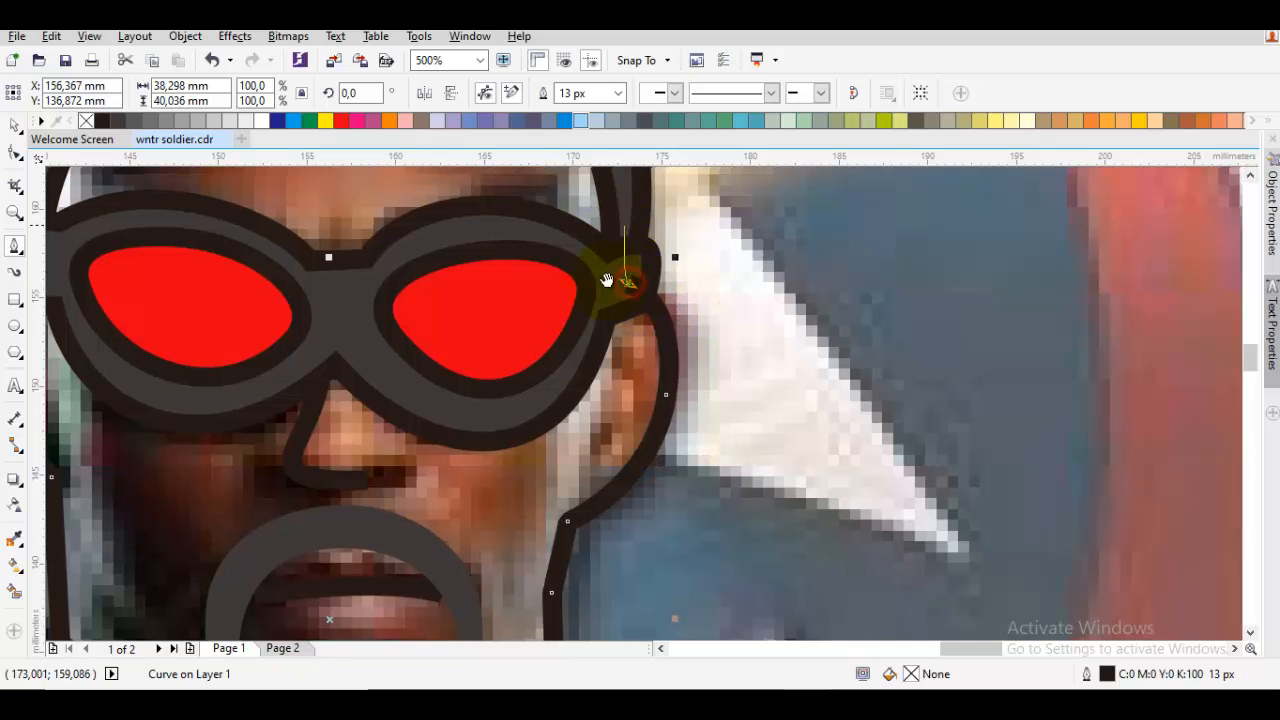
Close the head outline over the forehead within the hair shape, making it about 38.3 mm wide and 59.6 mm high.
drag(606, 282, 566, 528)
click(591, 450)
drag(512, 243, 712, 329)
click(669, 275)
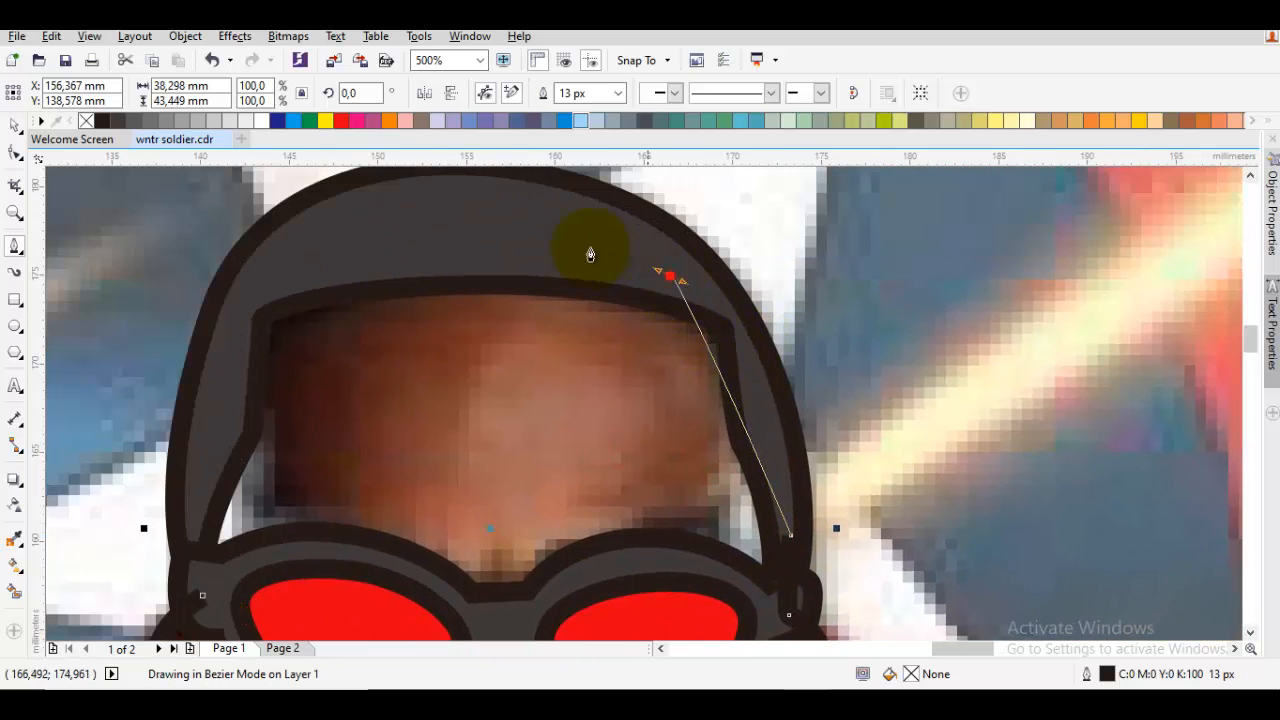
drag(567, 277, 567, 277)
drag(318, 216, 492, 243)
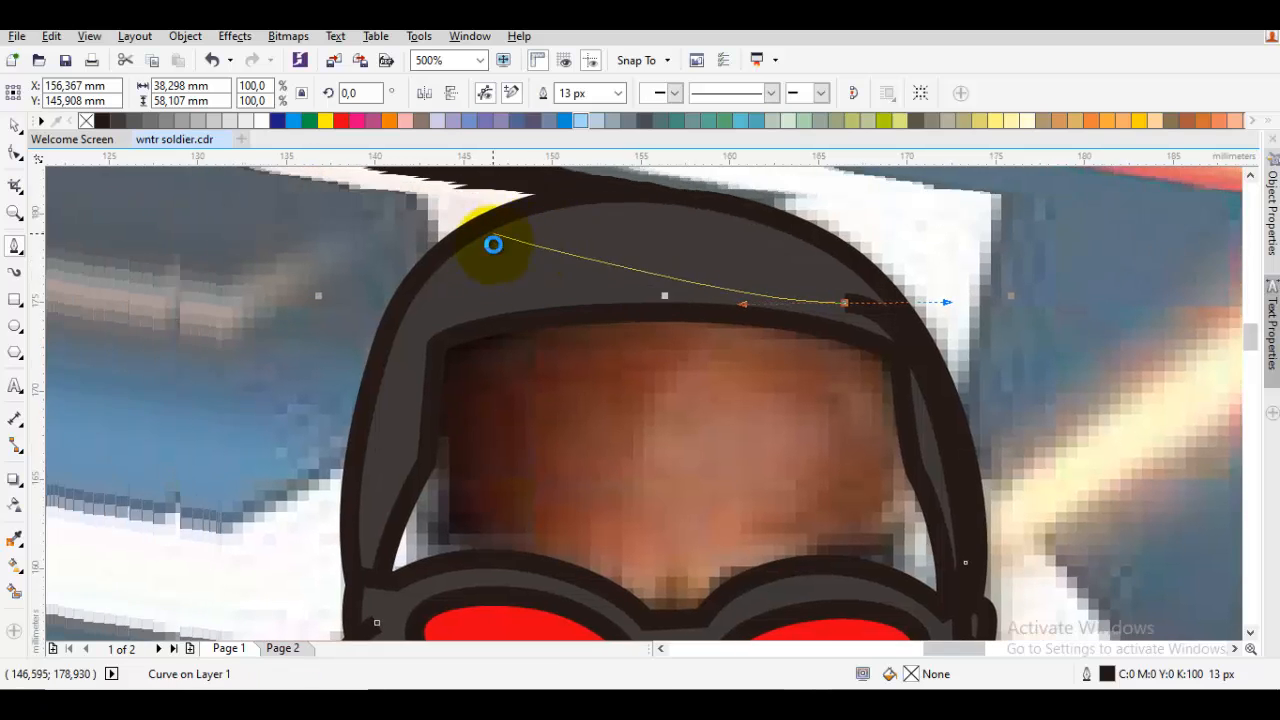
click(493, 277)
drag(380, 628, 362, 392)
Move the head outline's top-left node slightly up and left within the hair shape.
scroll(362, 392, down, 1)
scroll(390, 394, up, 1)
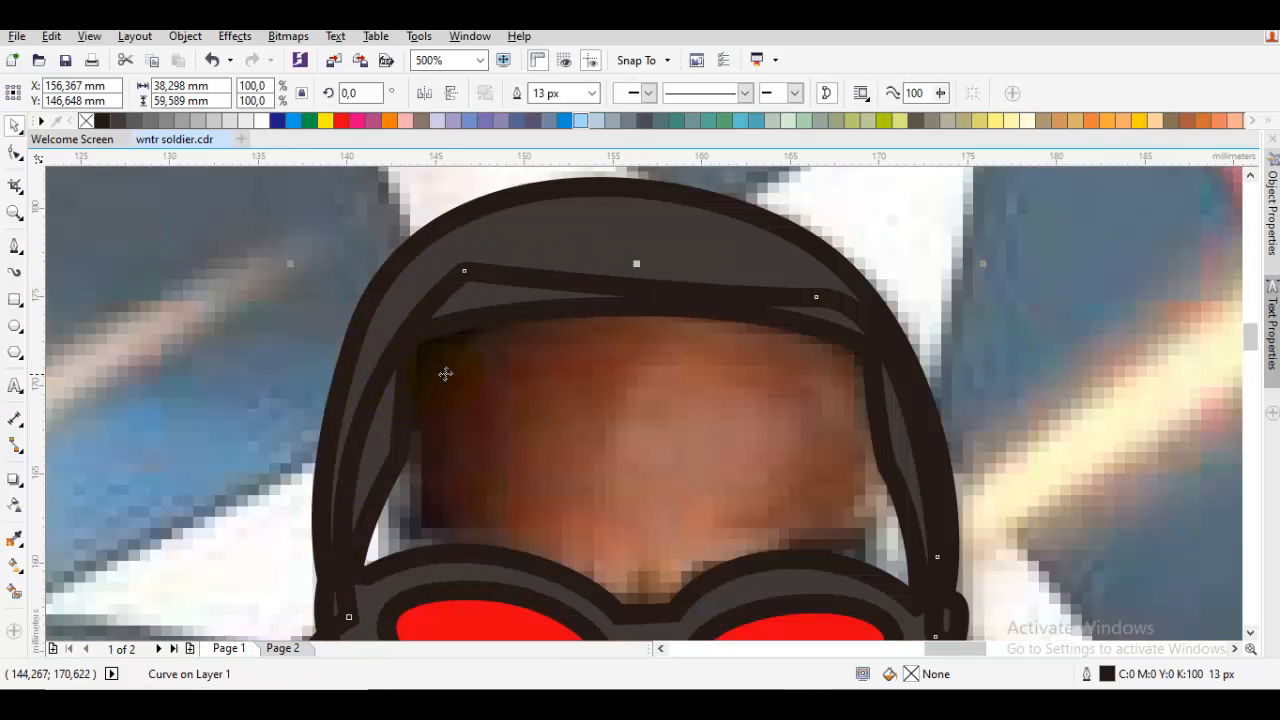
key(F10)
drag(464, 272, 433, 263)
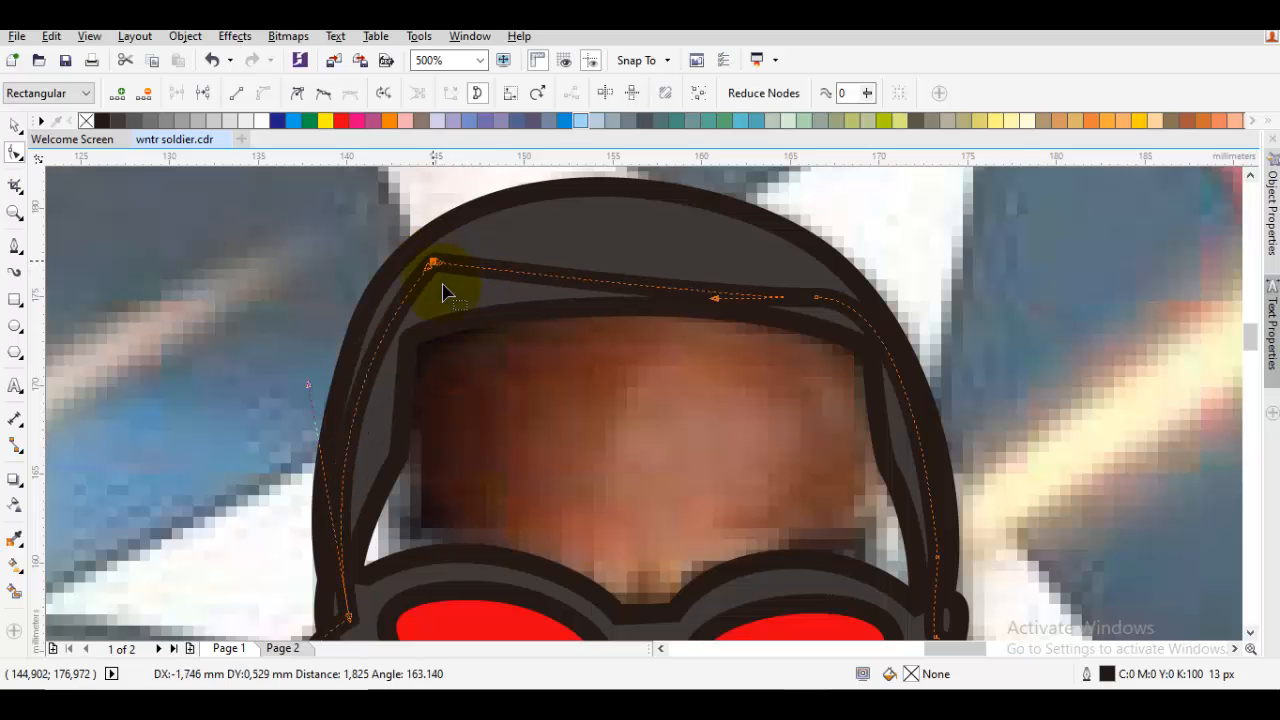
Reorder the head outline so it sits directly in front of the reference photo.
key(space)
scroll(493, 364, down, 1)
drag(546, 388, 425, 292)
right_click(426, 292)
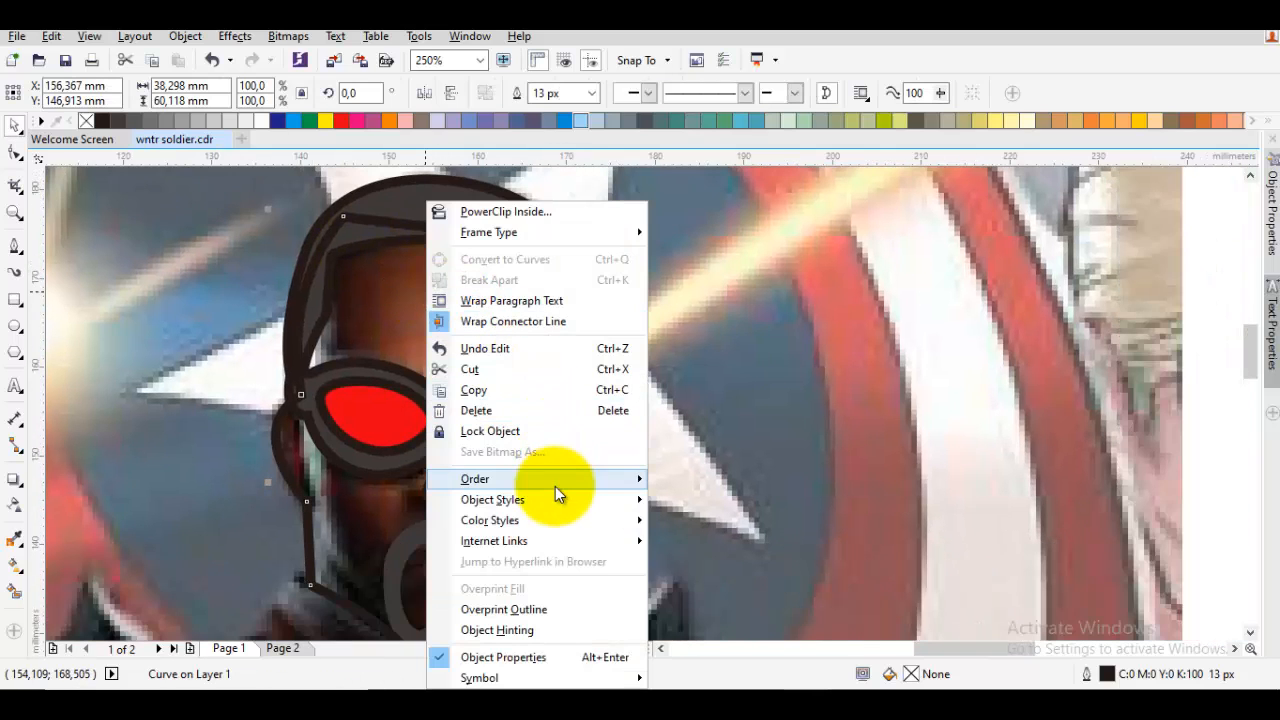
mouse_move(555, 484)
click(700, 620)
click(731, 414)
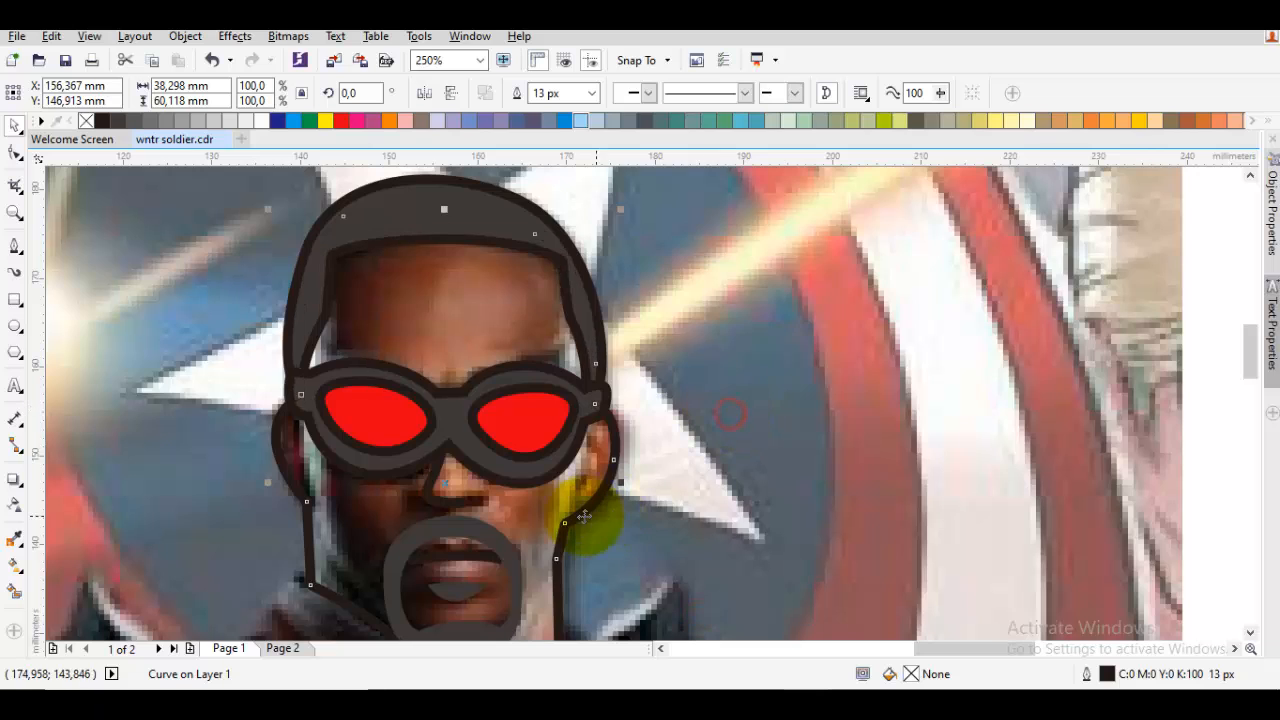
Select all nodes of the head outline and convert its segments to curves.
scroll(589, 514, up, 1)
drag(589, 514, 775, 375)
key(F10)
double_click(748, 306)
key(ctrl+a)
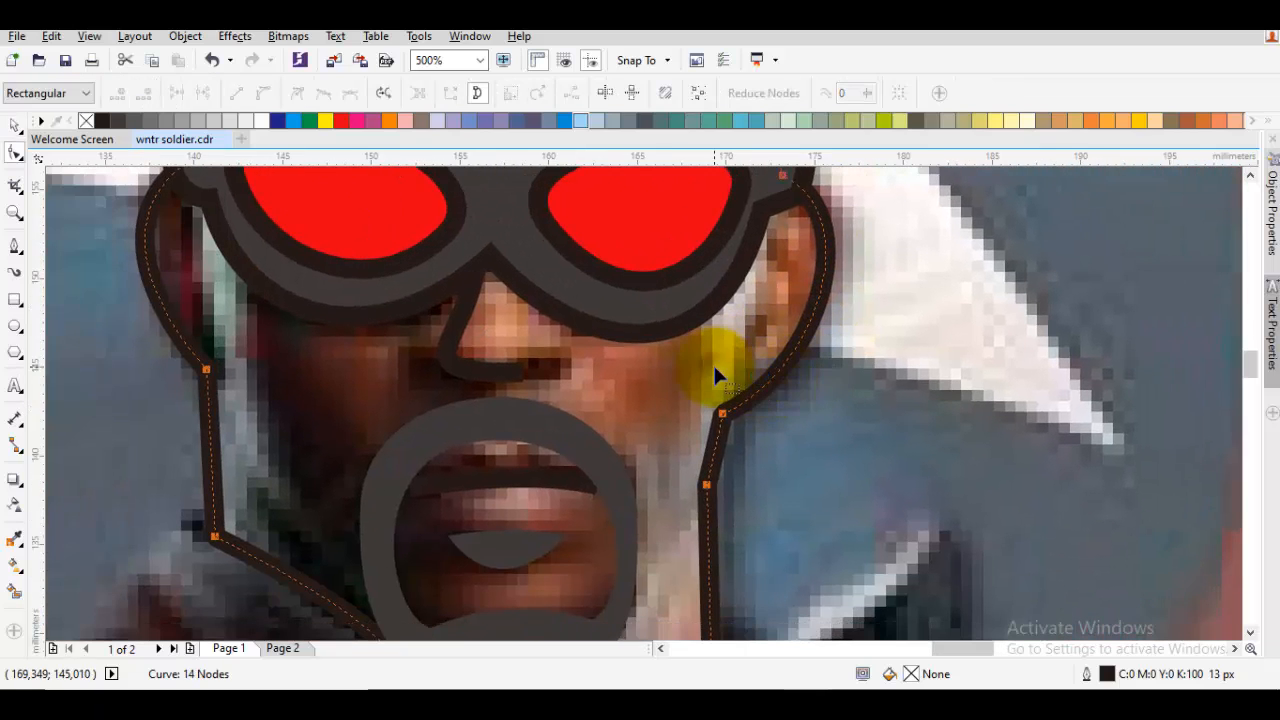
right_click(714, 366)
click(799, 165)
right_click(881, 257)
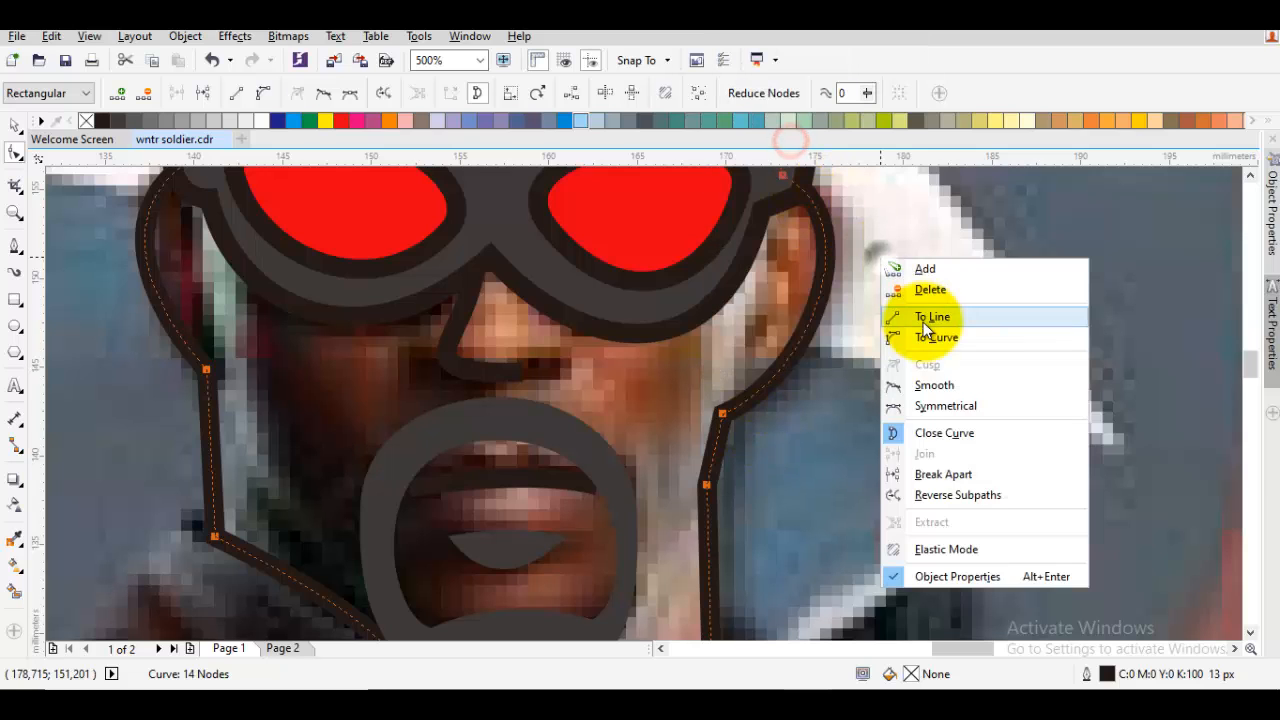
click(927, 333)
Reposition the nodes below the right ear and at the neck, and adjust the ear's curve handles to round its lobe.
drag(723, 417, 729, 406)
drag(707, 490, 701, 498)
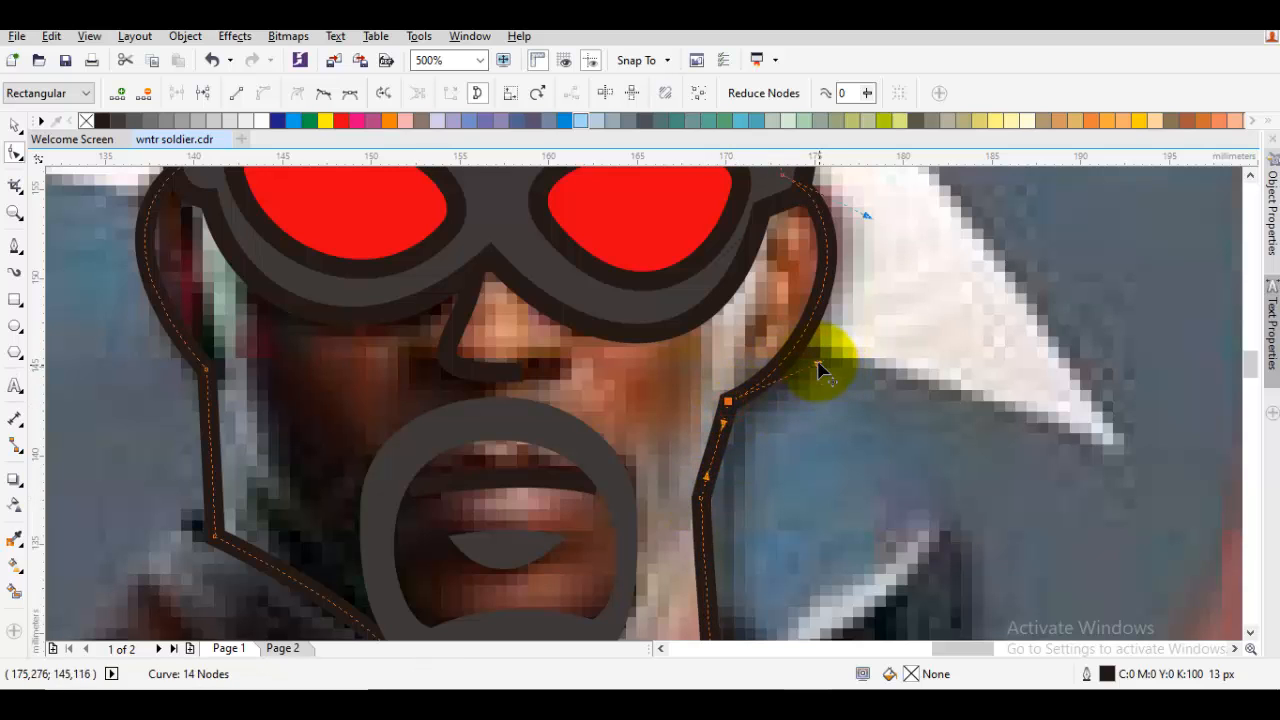
mouse_move(819, 368)
mouse_down()
mouse_move(810, 398)
mouse_move(814, 382)
mouse_up()
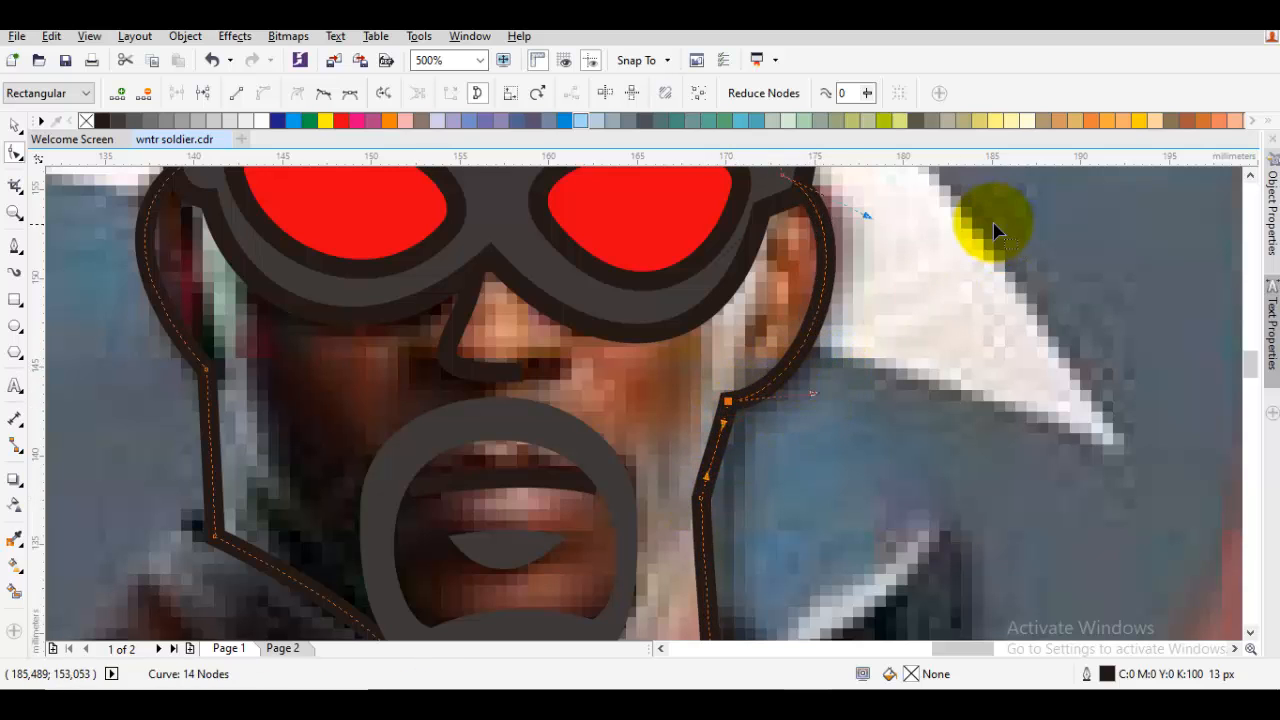
drag(868, 215, 873, 217)
key(space)
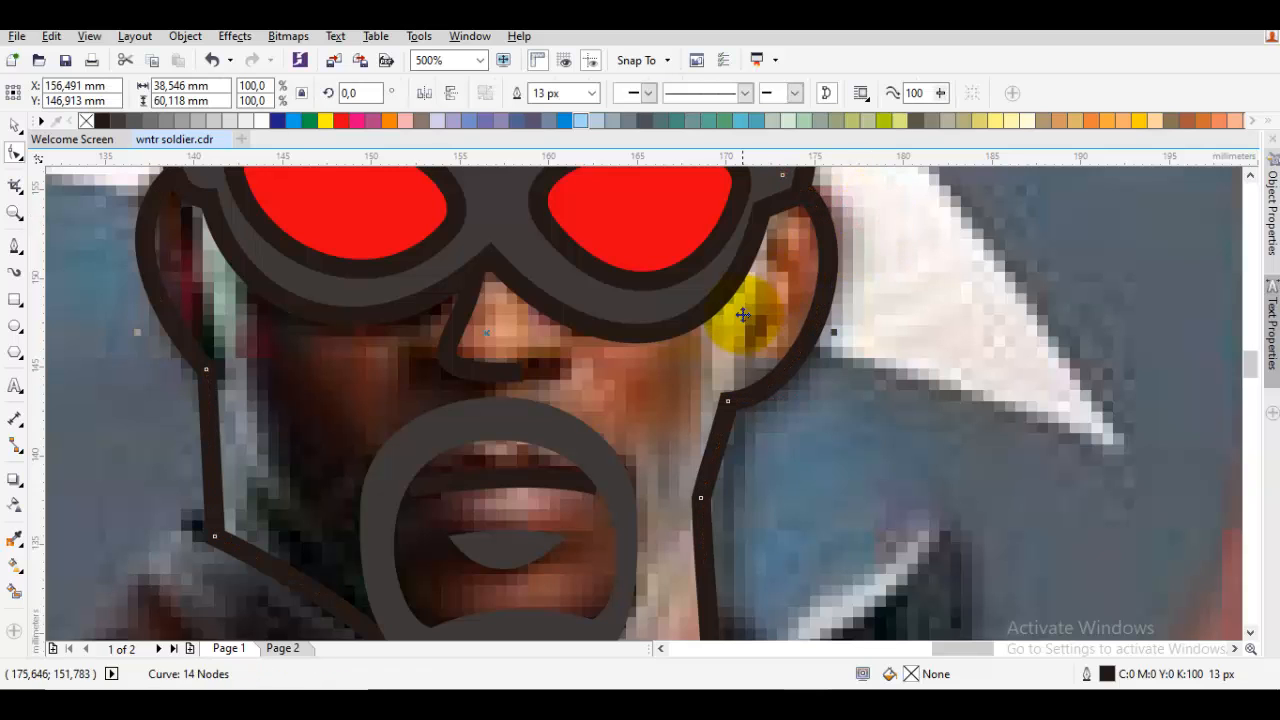
Adjust the lower and upper curve handles of the left ear to round its lobe.
drag(748, 328, 924, 367)
drag(468, 335, 610, 337)
key(space)
click(525, 411)
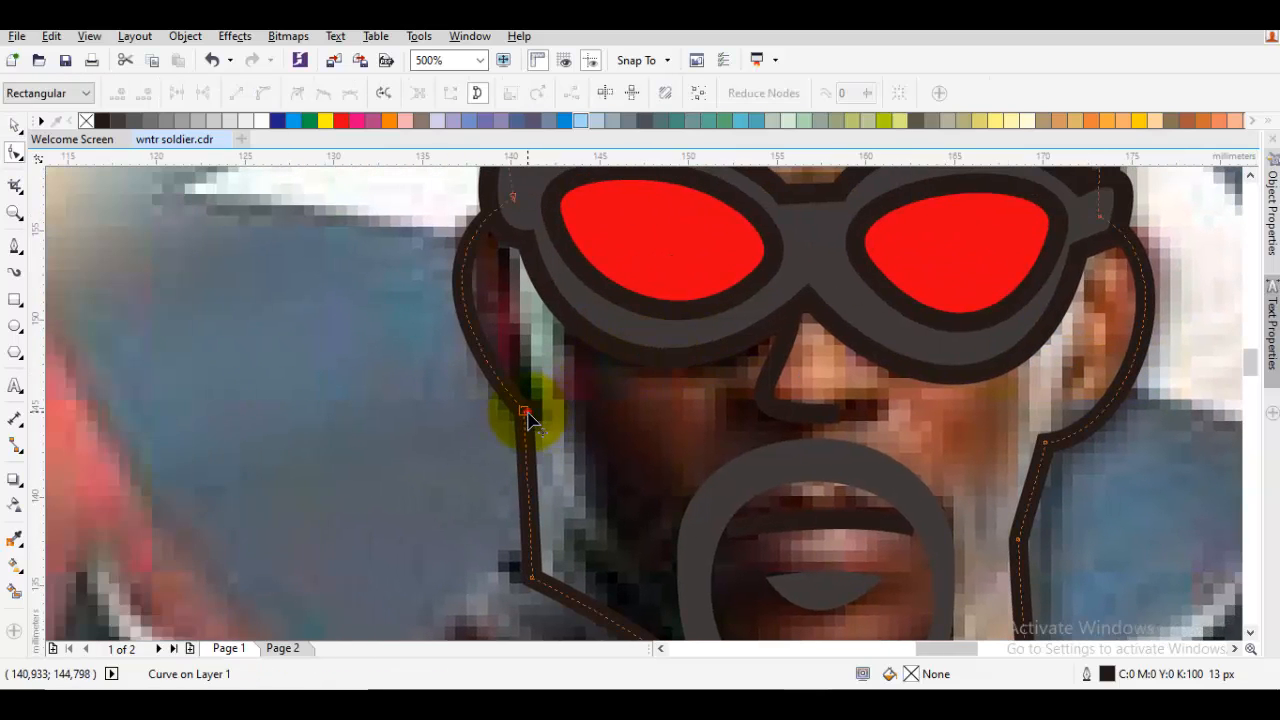
drag(516, 403, 495, 420)
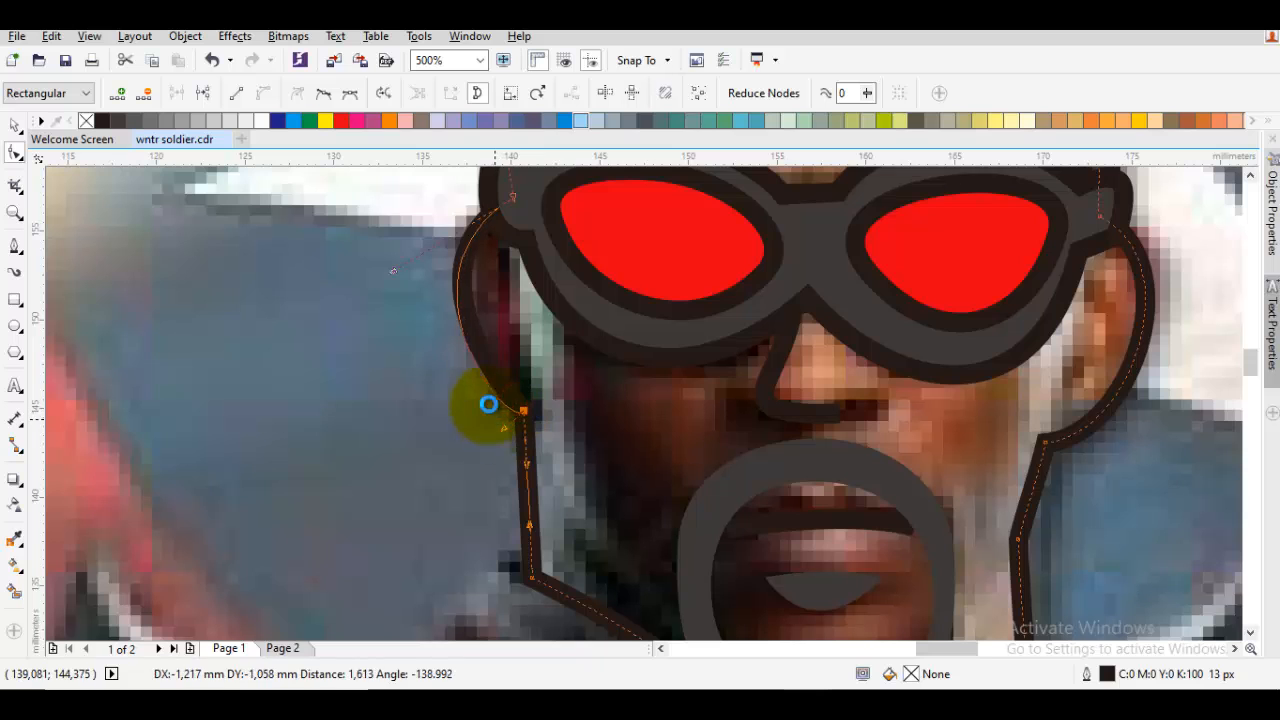
drag(419, 276, 474, 286)
key(space)
Sample a brown skin tone from the photo's forehead with the Color Eyedropper.
key(Escape)
scroll(662, 348, down, 1)
click(714, 246)
key(i)
click(757, 206)
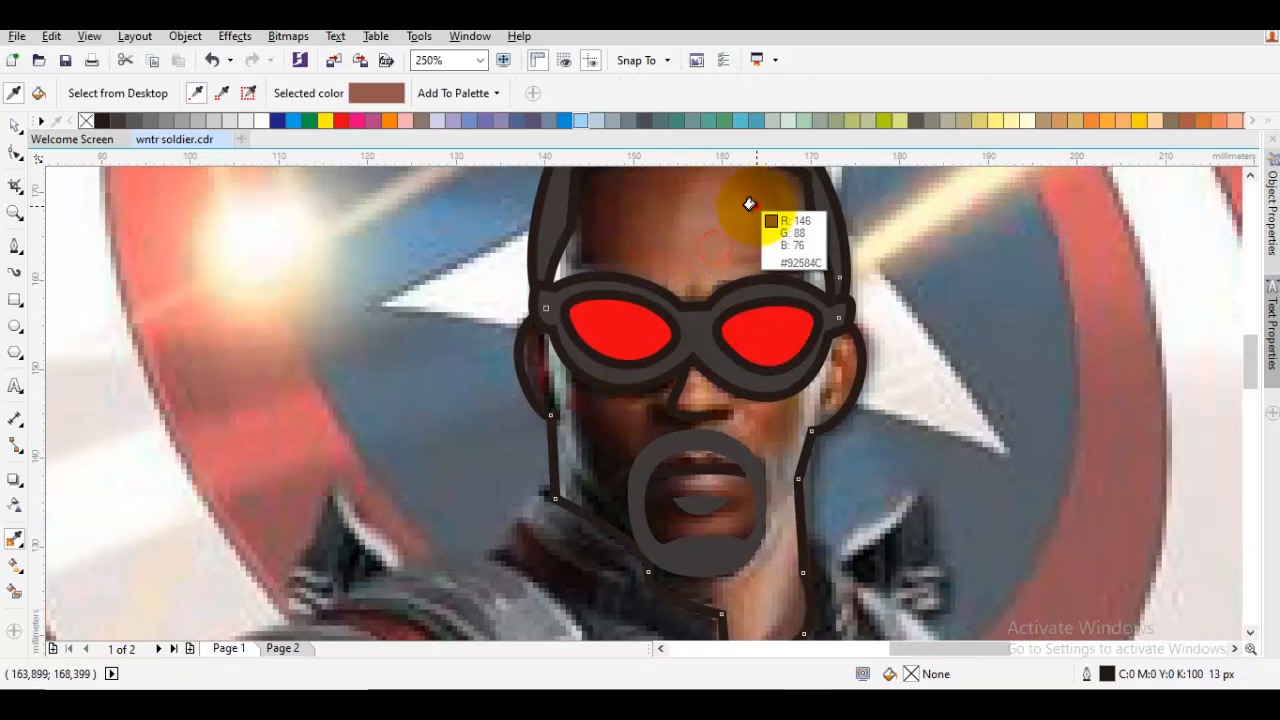
drag(870, 626, 900, 509)
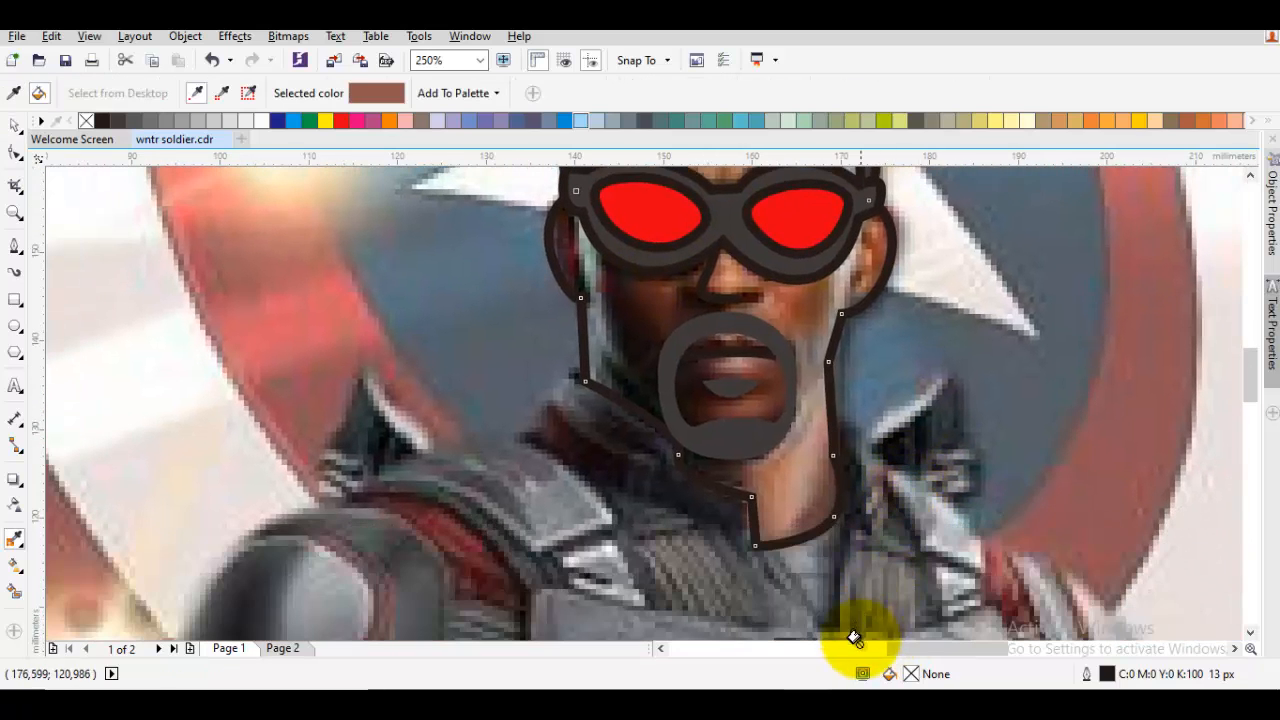
key(space)
Draw a curved jawline with the Pen tool from the cheek beside the goatee, under the chin, to the opposite jaw edge.
key(p)
scroll(815, 419, up, 1)
drag(817, 420, 863, 422)
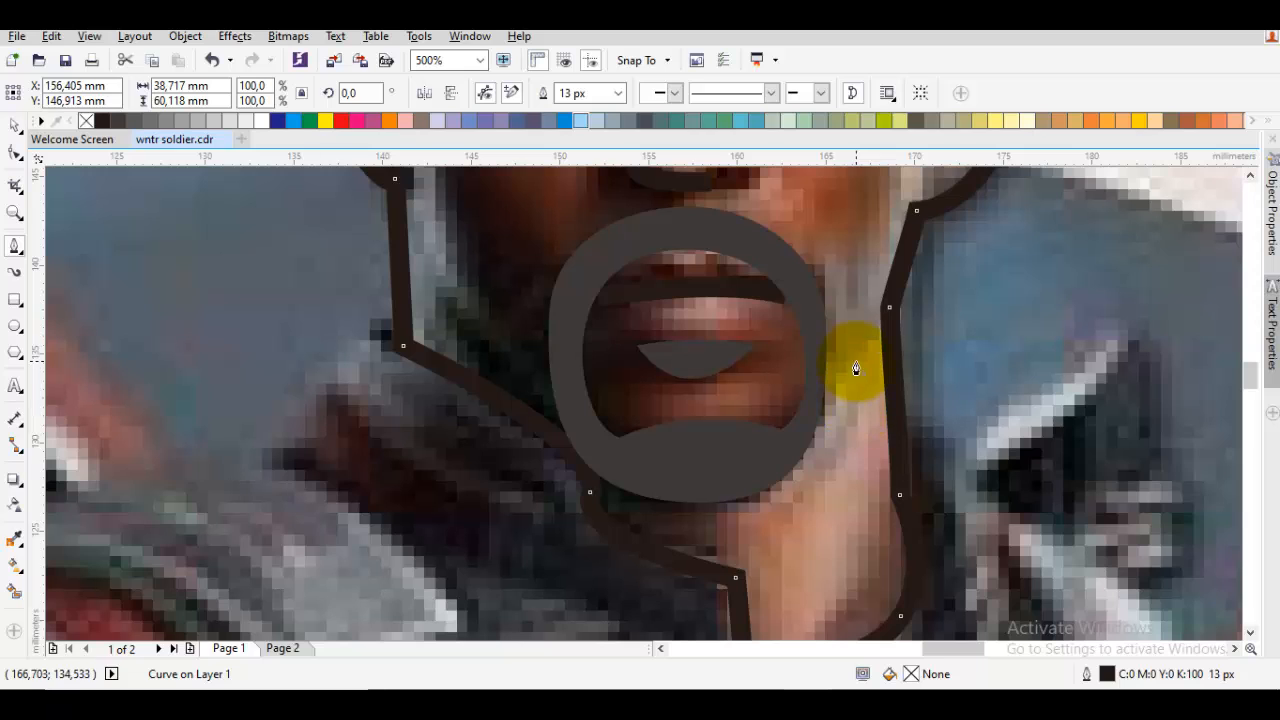
drag(856, 366, 790, 546)
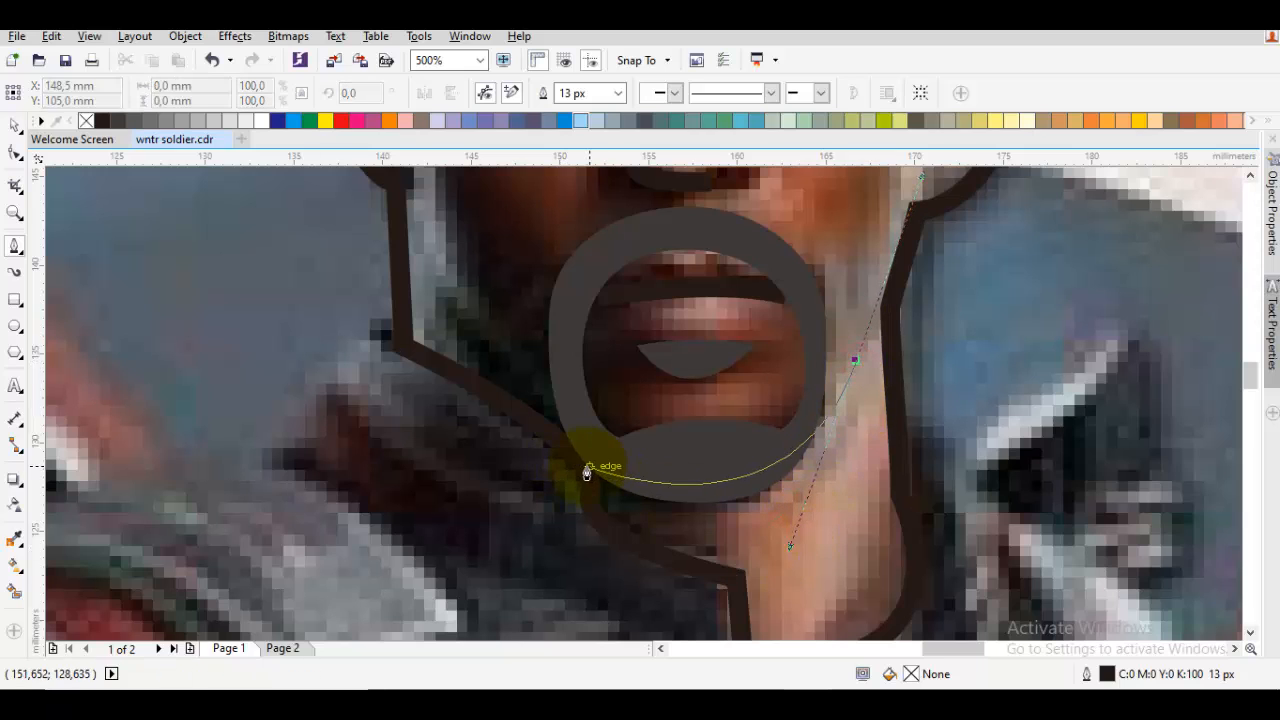
double_click(582, 470)
Raise the jawline's cheek-side end node and adjust its curve handles so the line spans about 16 by 8 mm.
key(F10)
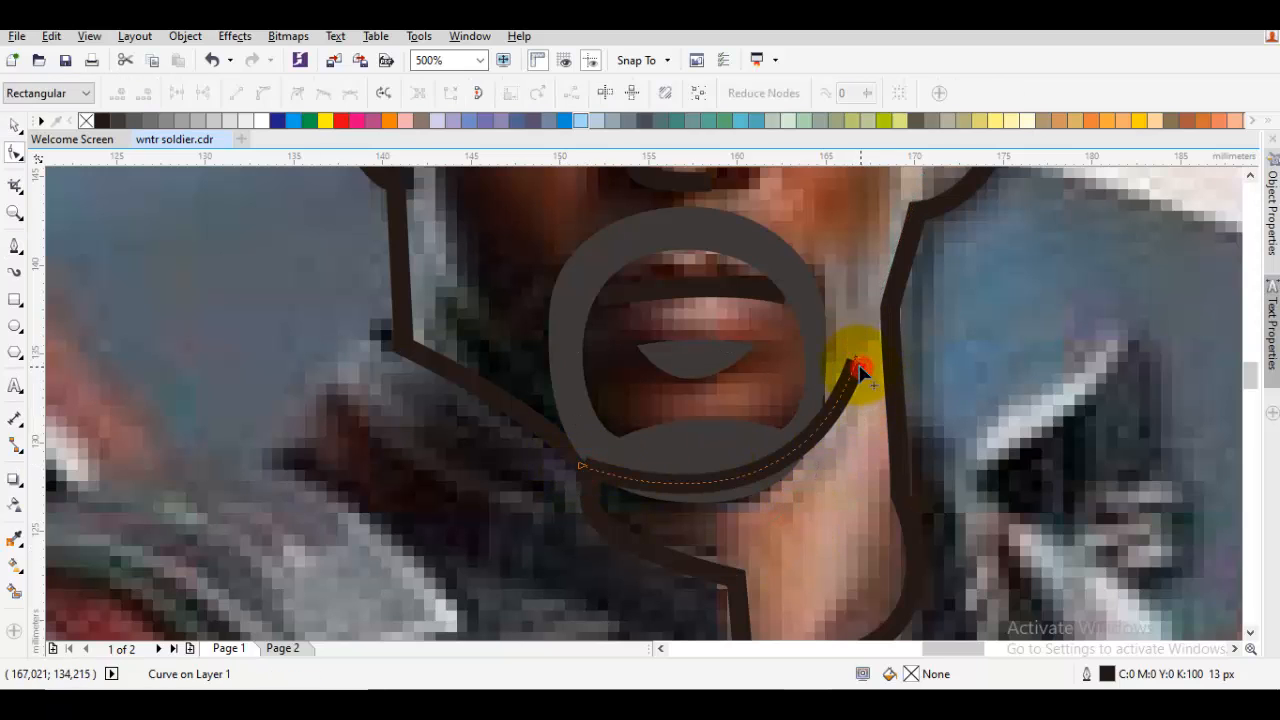
drag(864, 352, 843, 467)
drag(802, 524, 777, 563)
Change the jawline's stacking order to place it behind the goatee.
key(space)
right_click(840, 485)
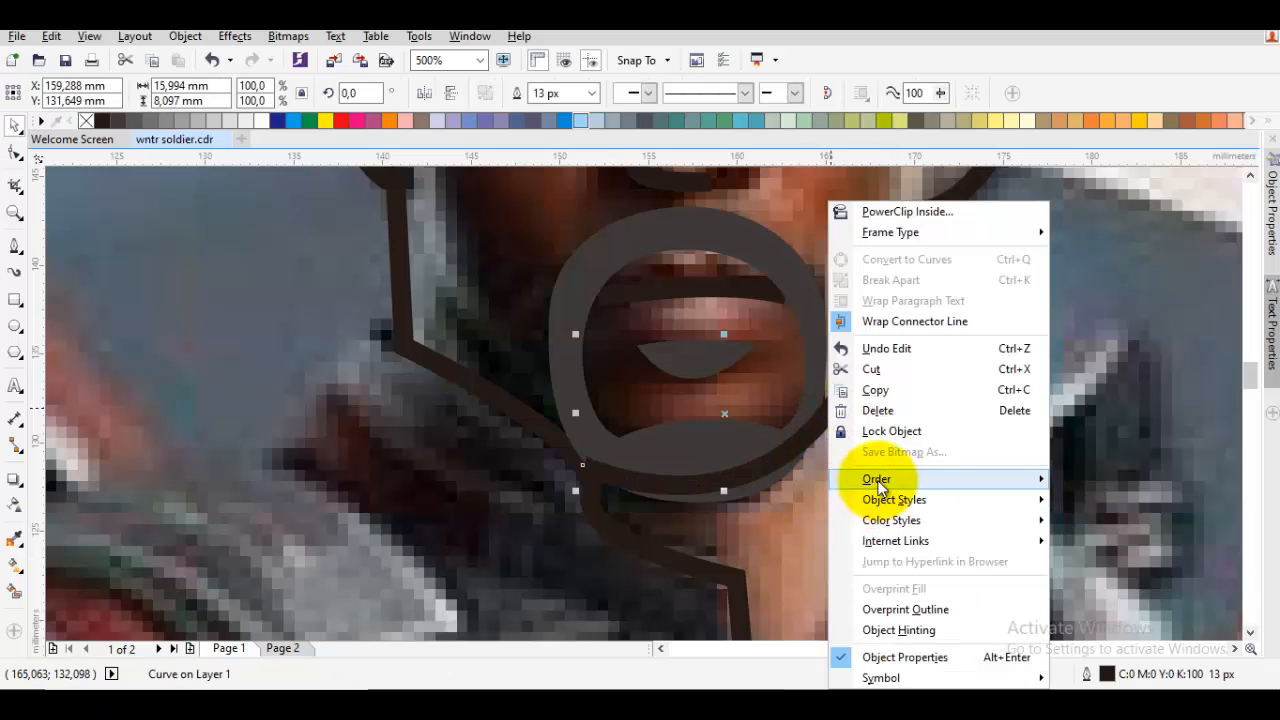
mouse_move(1000, 479)
click(1063, 630)
click(804, 549)
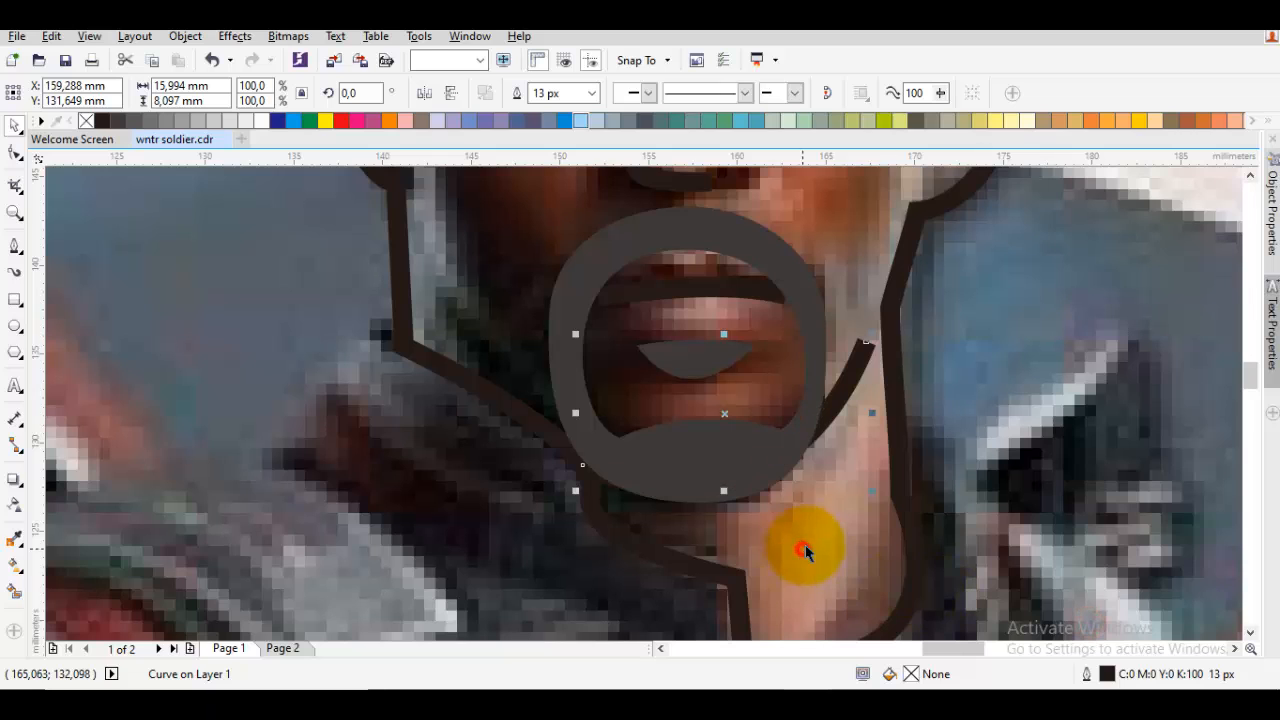
Sample skin tones from the photo's neck and cheek with the Color Eyedropper, ending on the reddish-brown cheek tone.
key(space)
key(i)
click(852, 506)
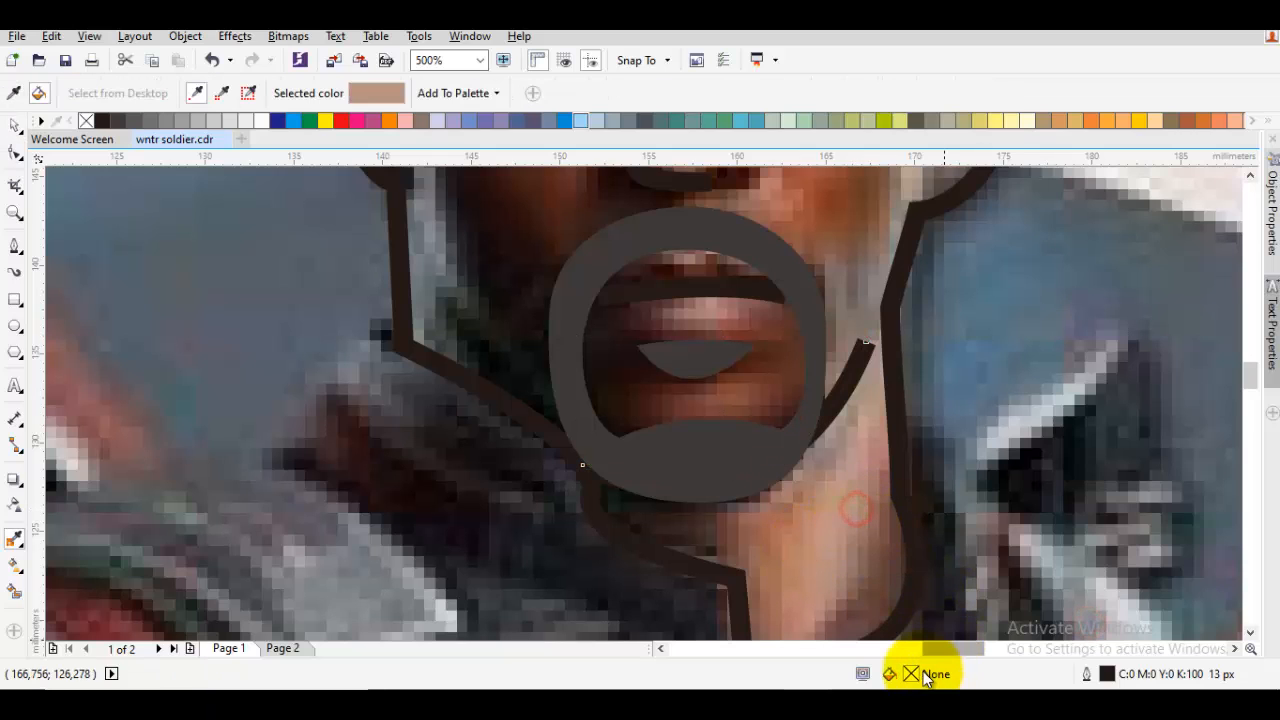
key(space)
key(i)
click(817, 215)
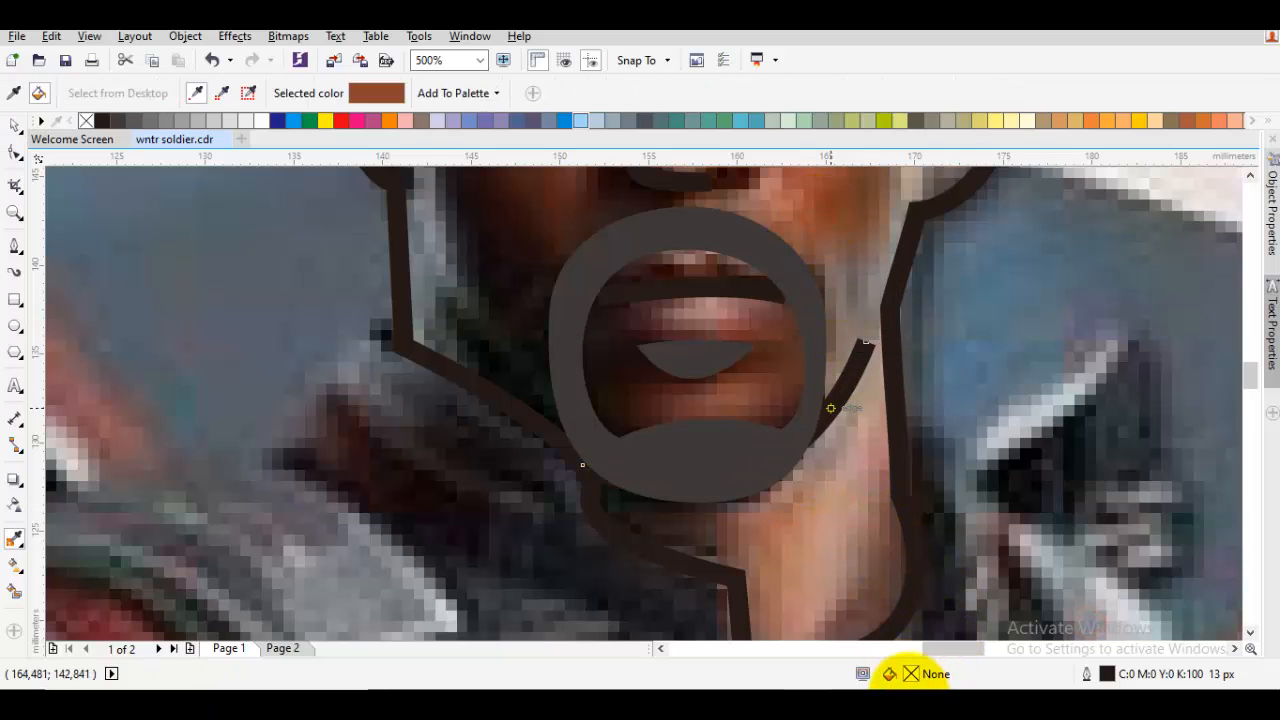
Switch the sampled color to the CMYK model, choose the brown C53 M80 Y84 K25 and fill the head shape with it.
double_click(910, 675)
click(800, 228)
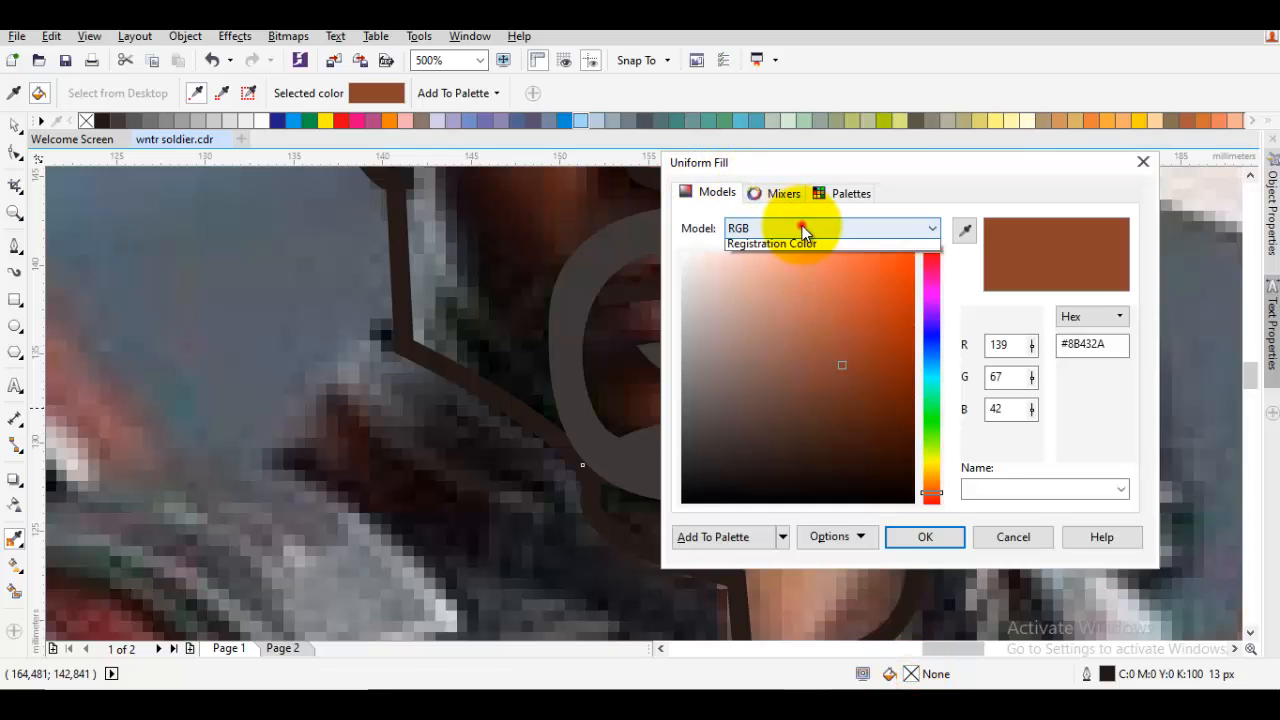
click(801, 262)
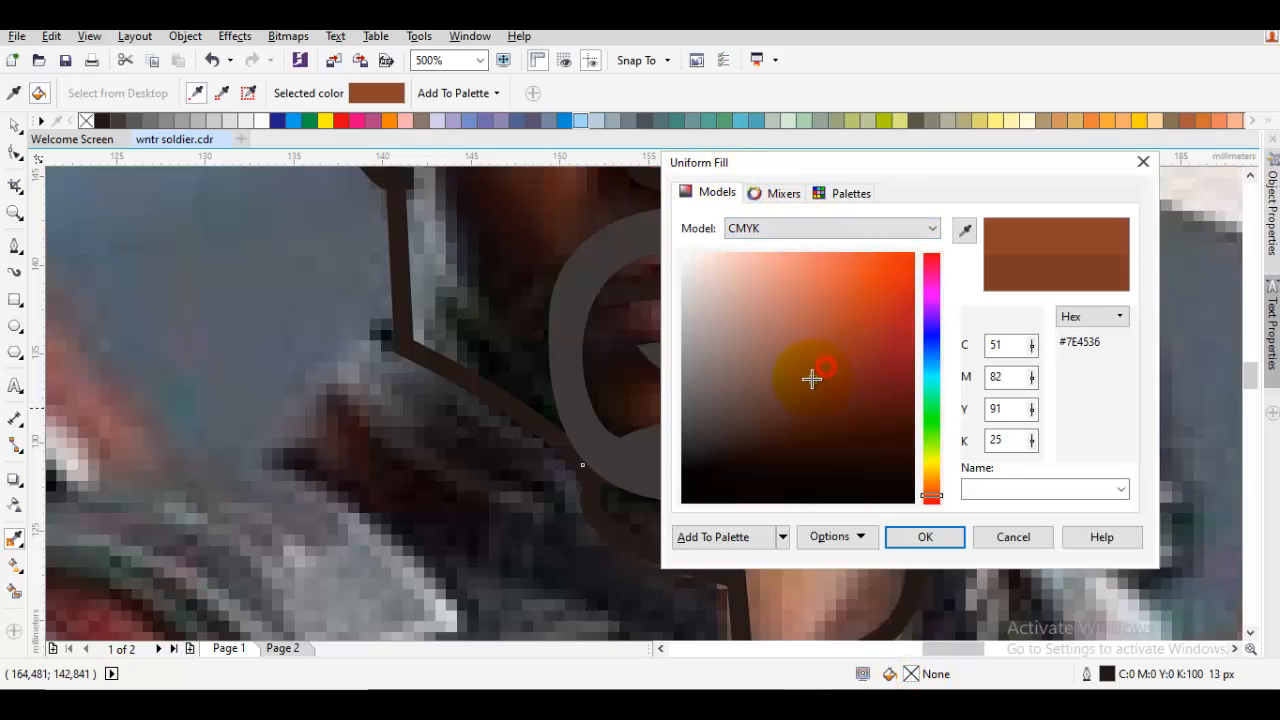
click(924, 537)
click(808, 570)
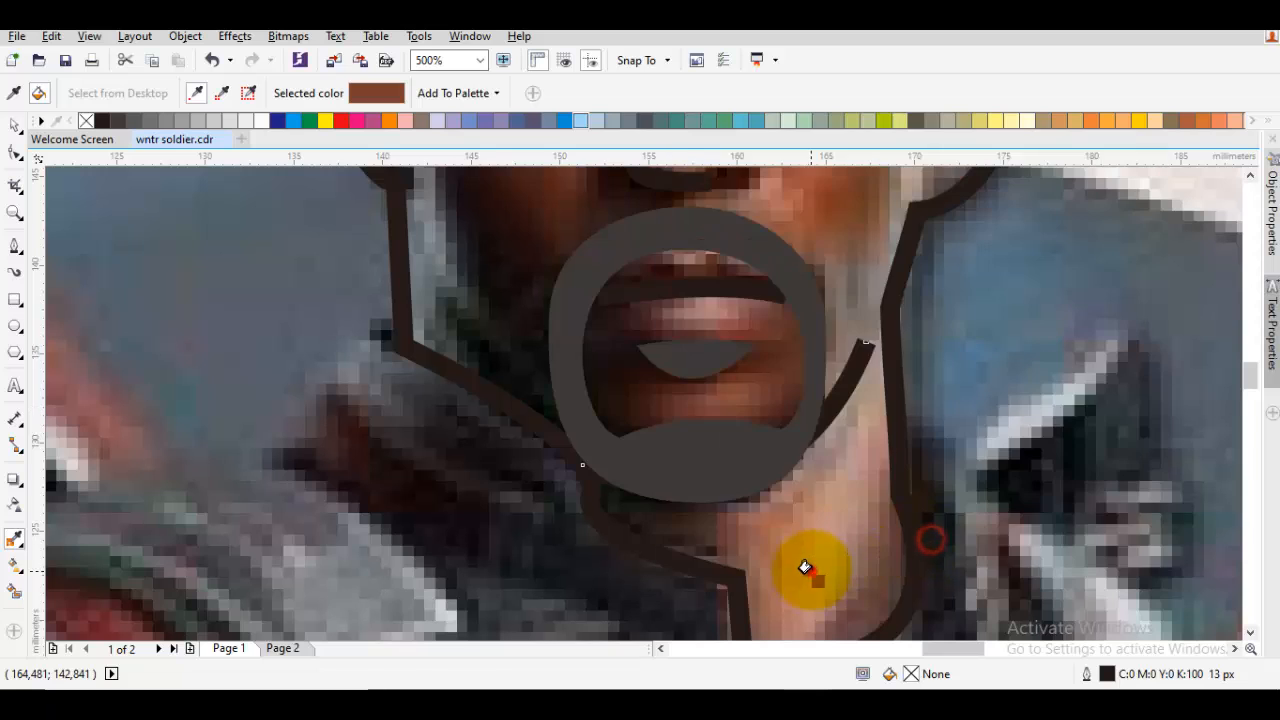
scroll(808, 567, down, 2)
click(766, 373)
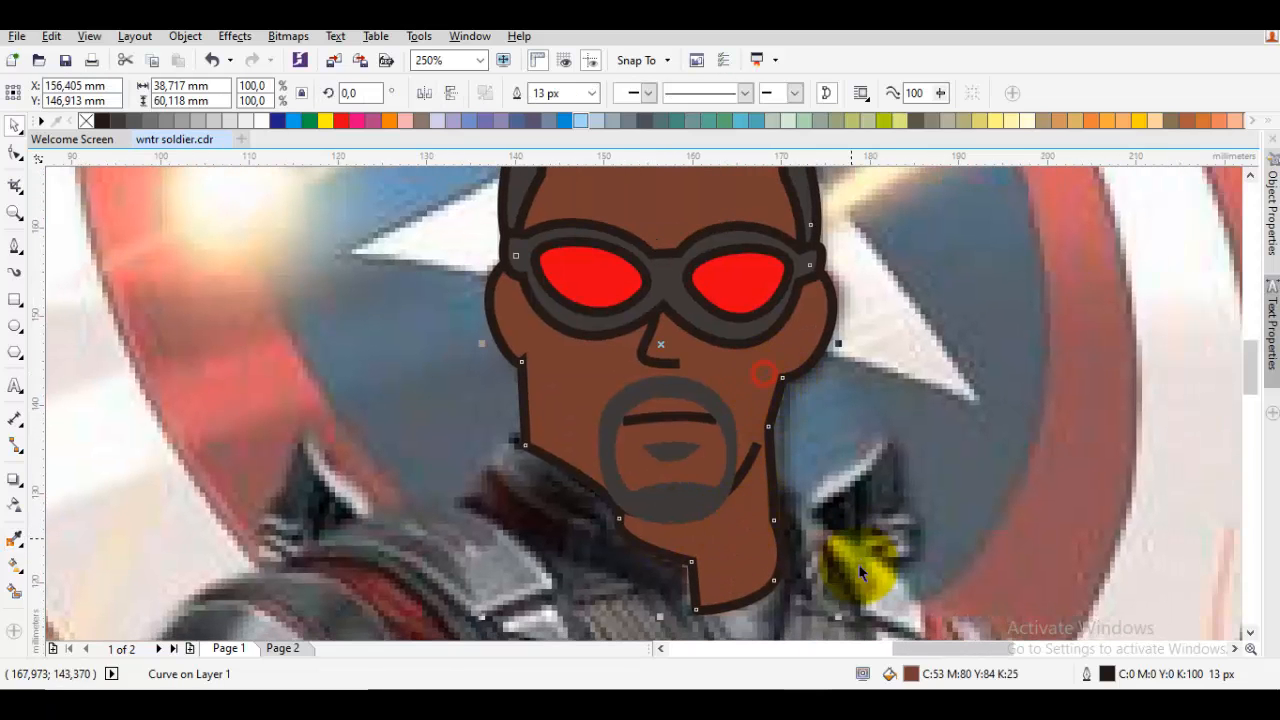
Lighten the head's fill to the skin tone C42 M73 Y73 K3.
double_click(912, 675)
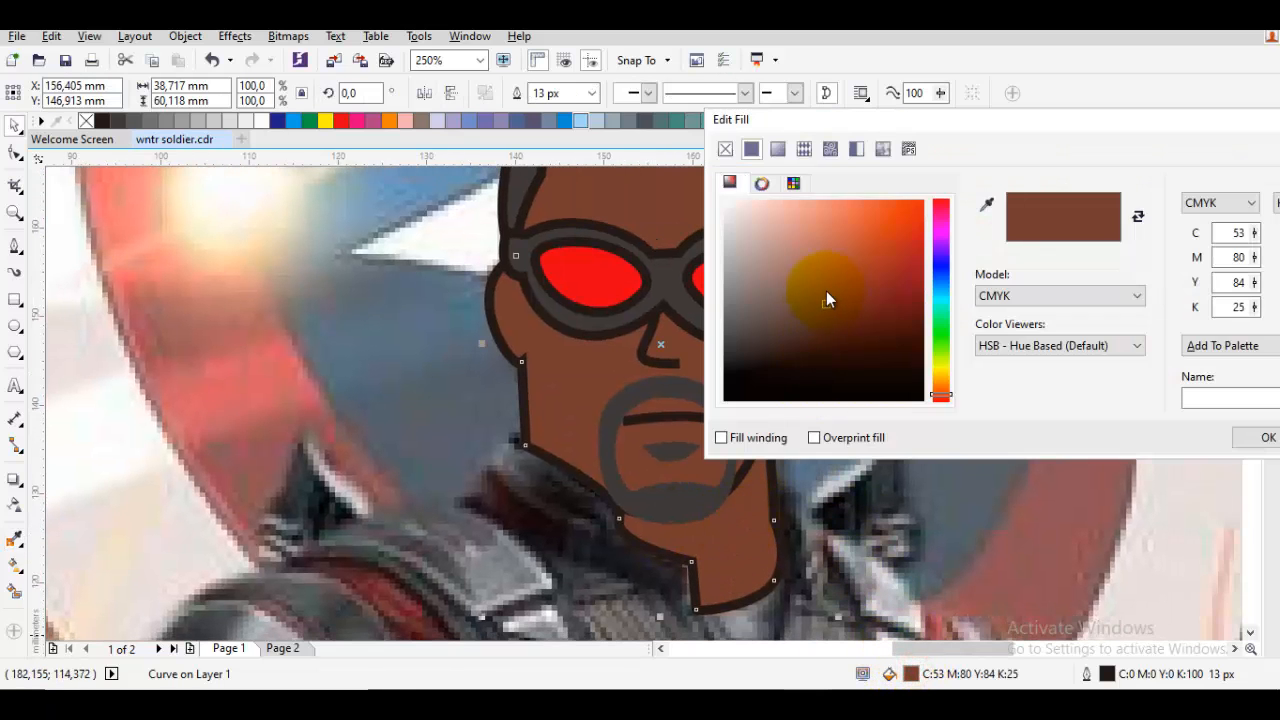
click(832, 275)
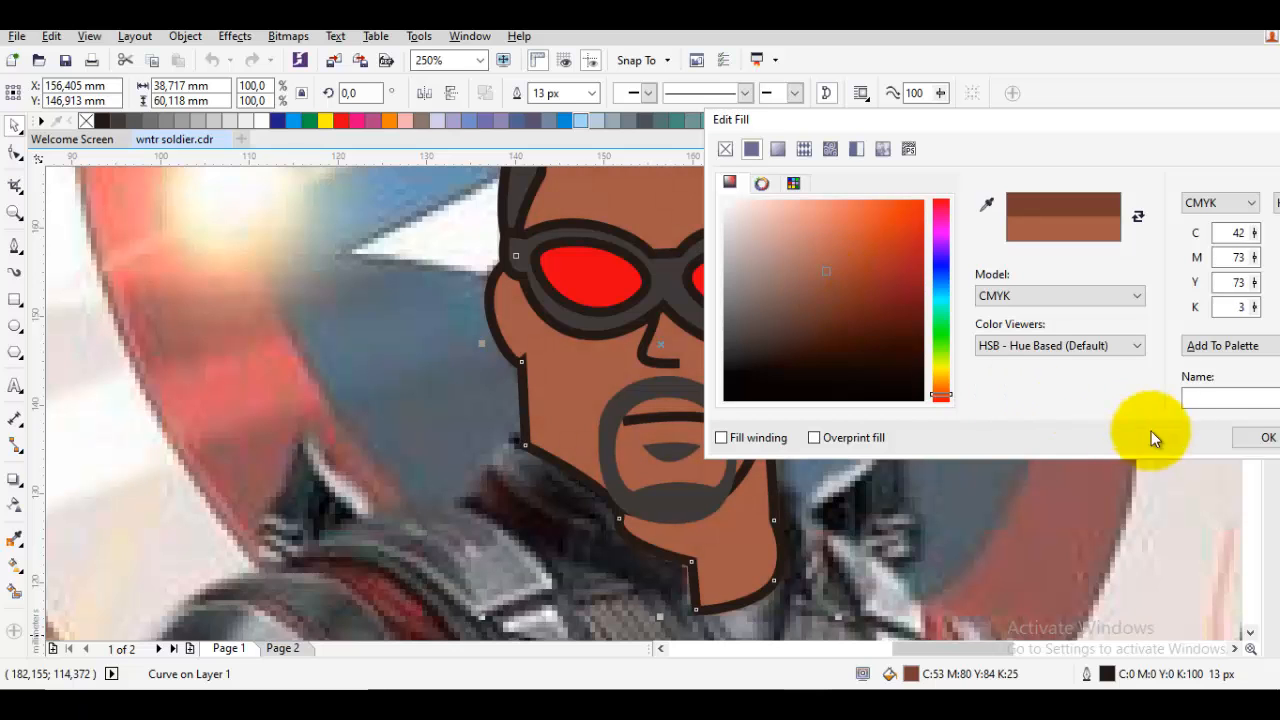
click(1262, 436)
click(1112, 427)
Refine the head outline at both ears by adjusting the nodes and curve handles to give the lobes a rounder contour.
scroll(508, 300, up, 2)
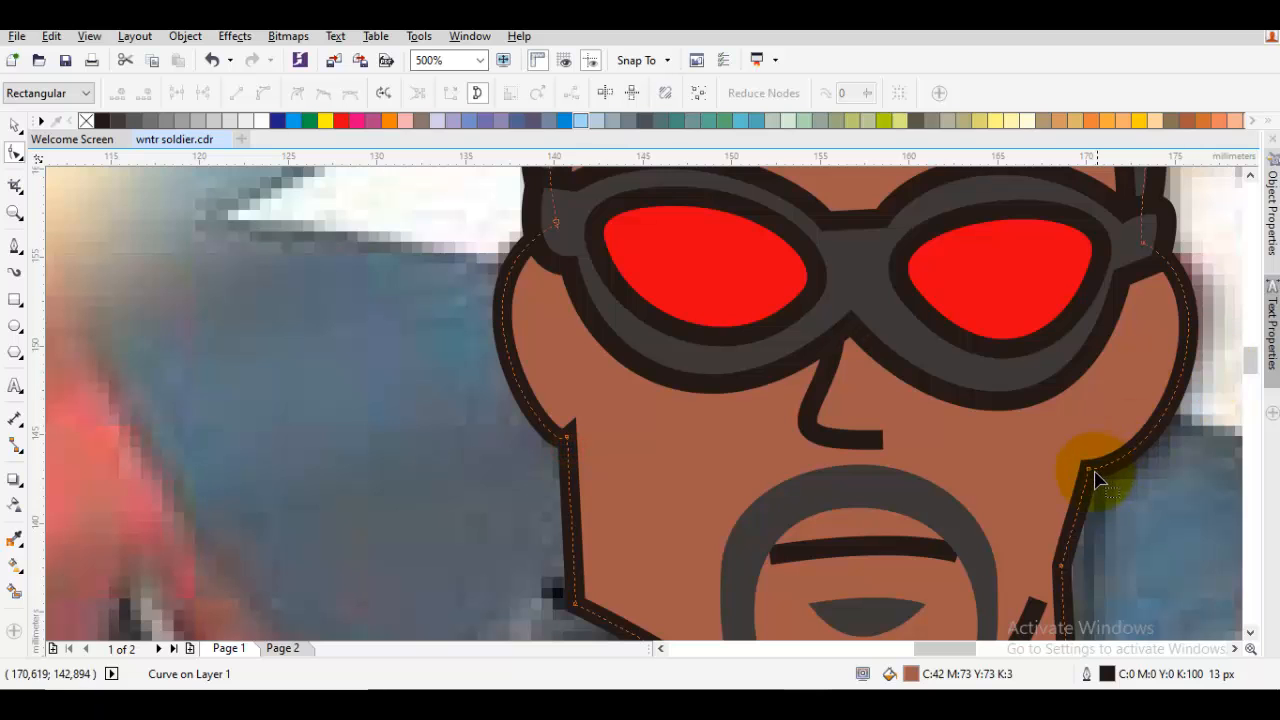
drag(1089, 467, 1098, 449)
drag(1220, 320, 1147, 318)
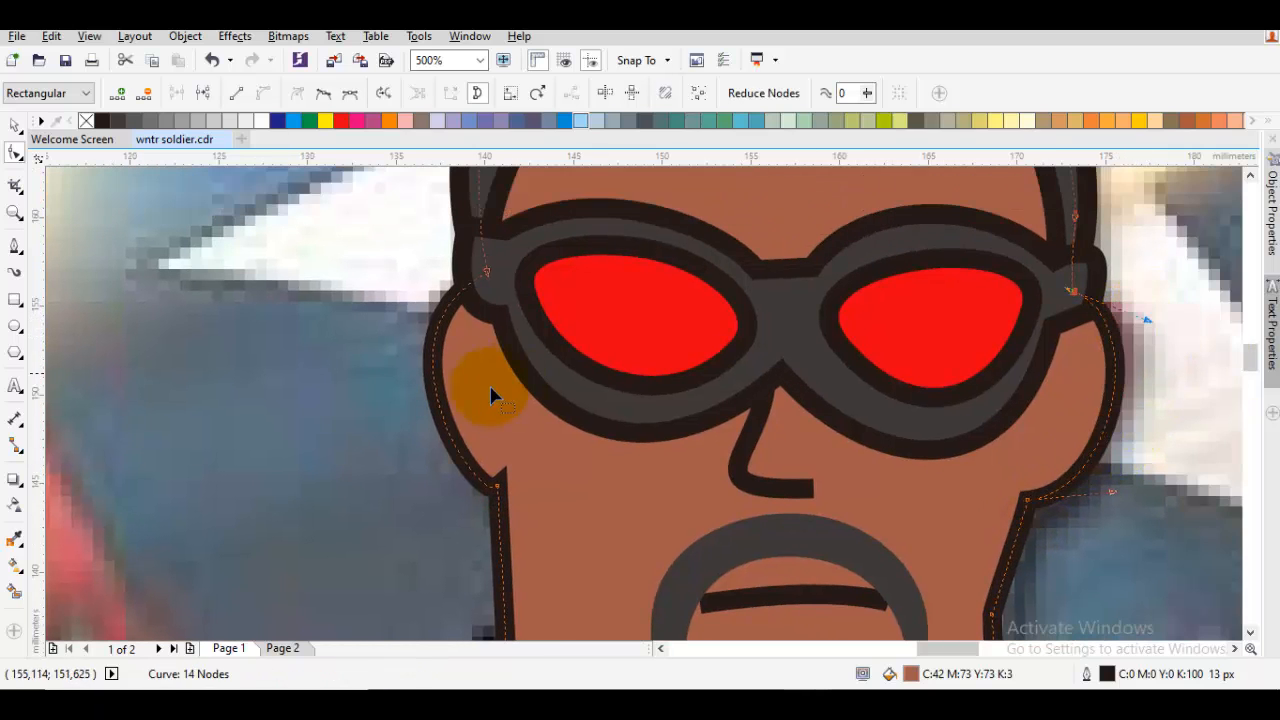
click(495, 488)
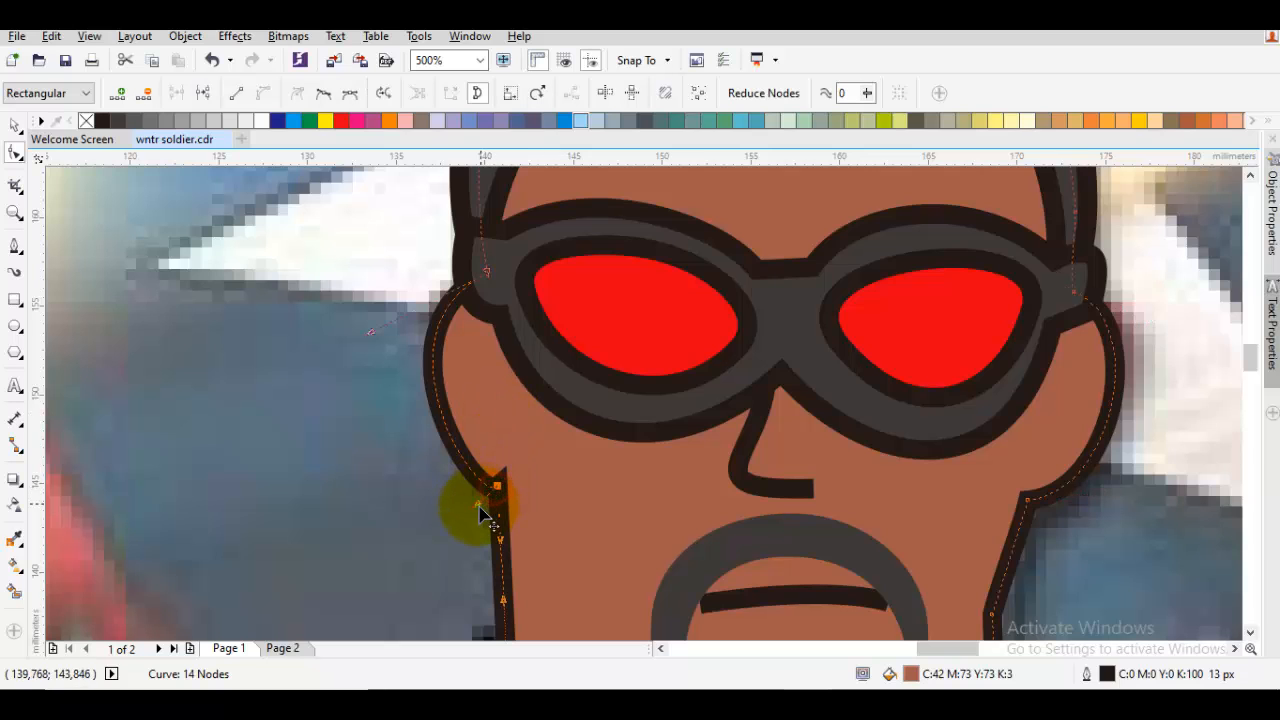
drag(480, 513, 420, 484)
Draw an inner-ear curve about 2 by 5 mm with the Pen tool and position it inside the left ear.
key(F5)
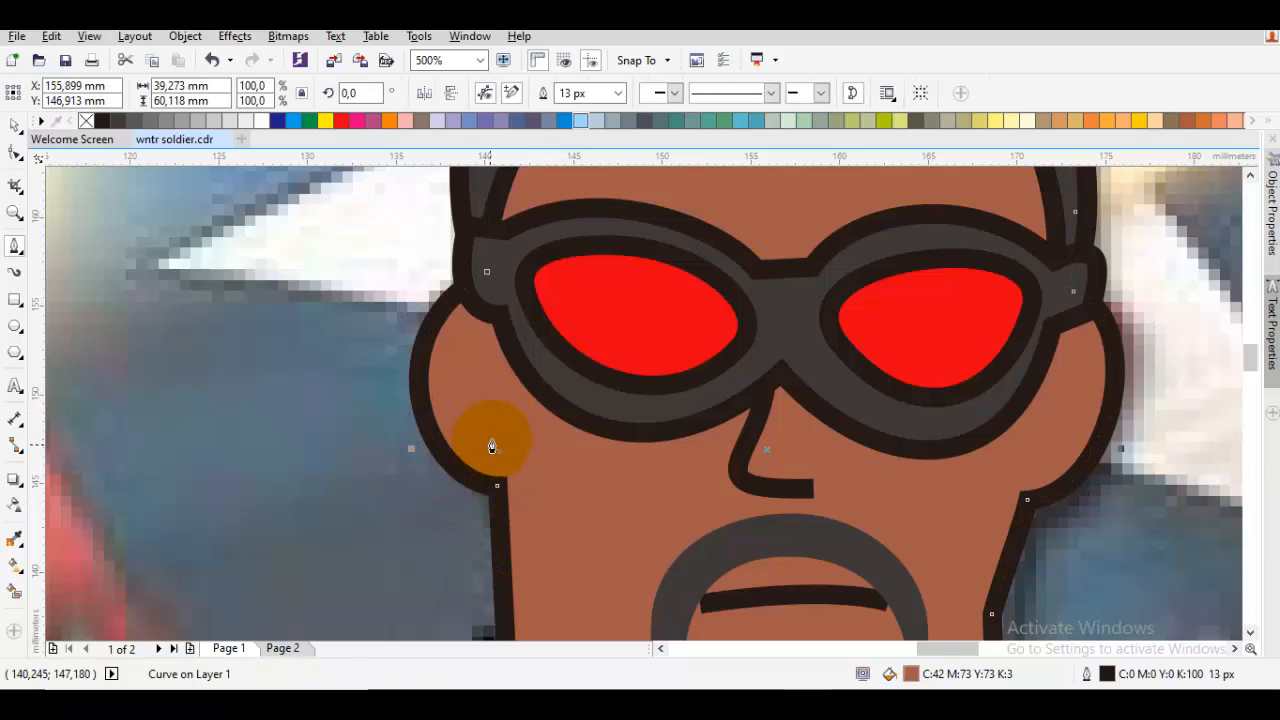
drag(480, 405, 518, 393)
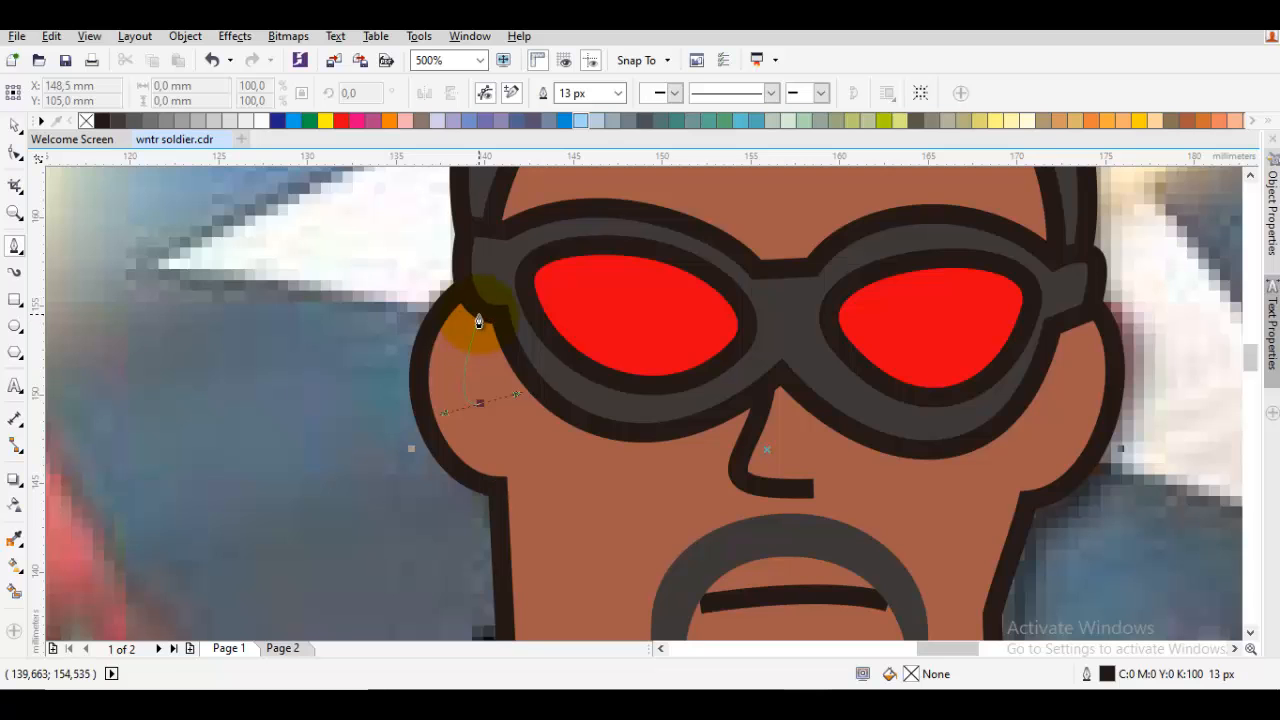
drag(478, 322, 537, 323)
key(space)
scroll(455, 330, up, 2)
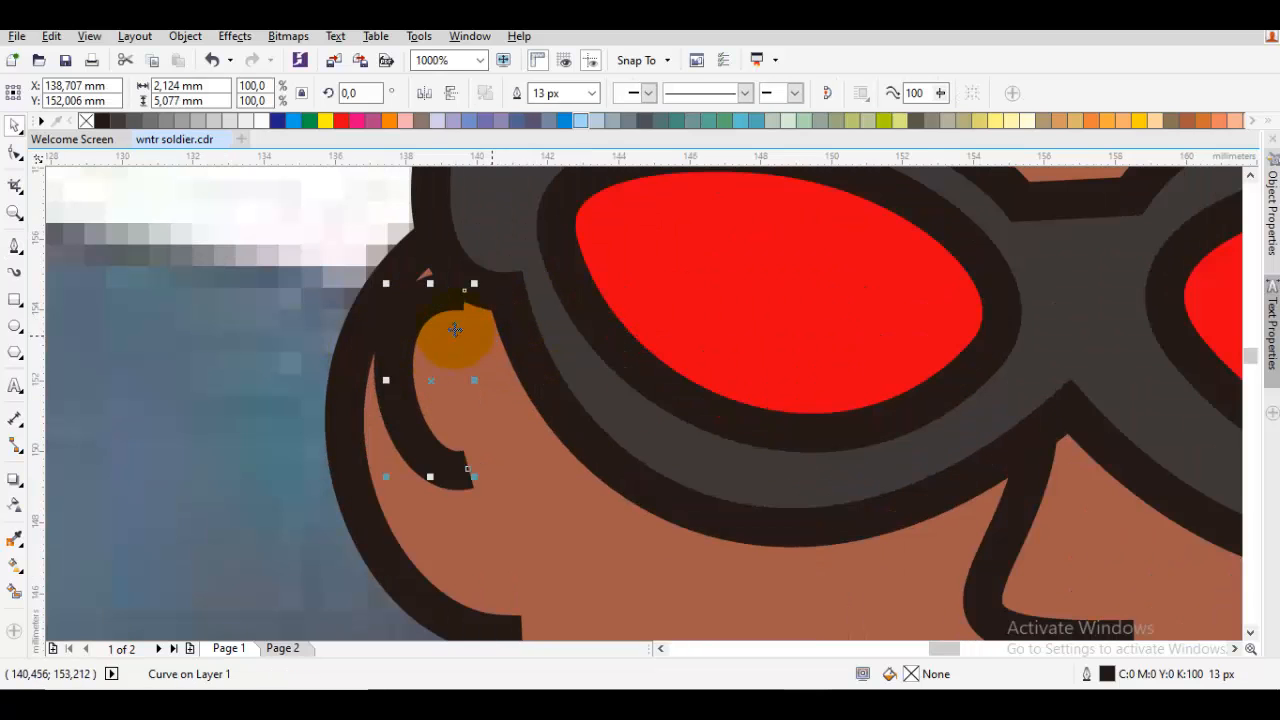
scroll(523, 406, down, 2)
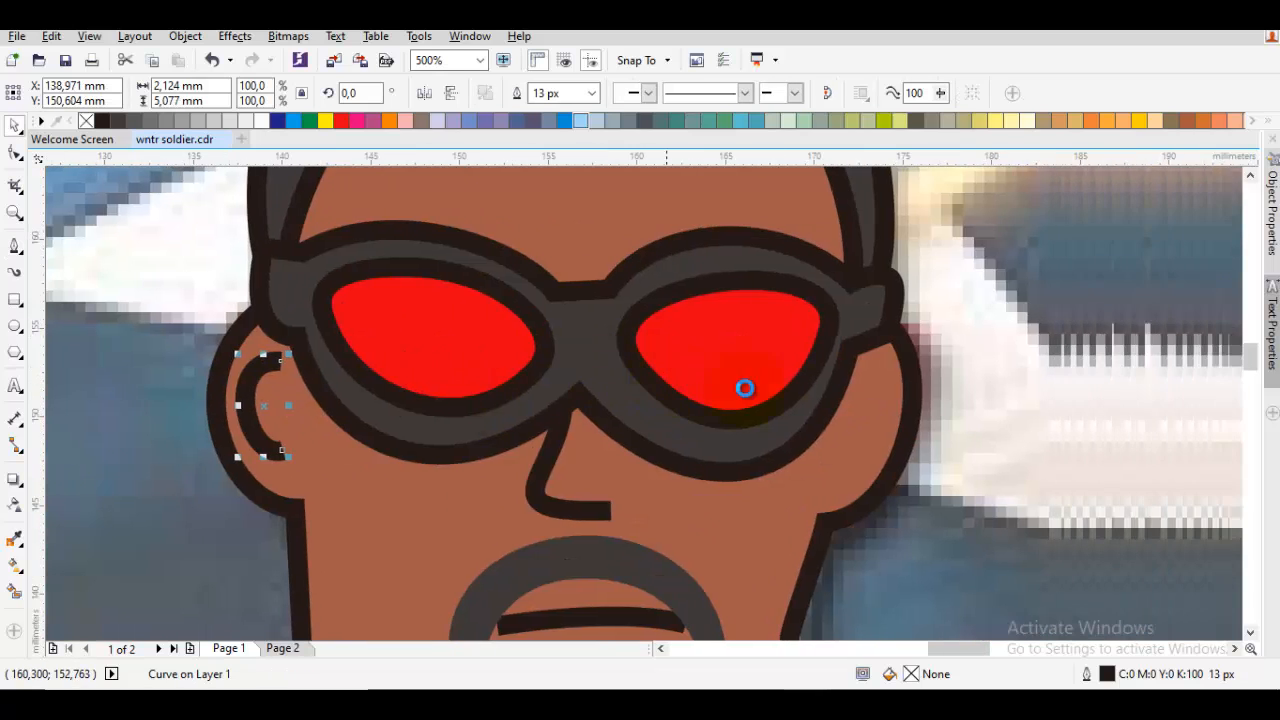
Draw a matching curved inner-ear line inside the right ear with the Pen tool.
key(F5)
drag(840, 472, 884, 461)
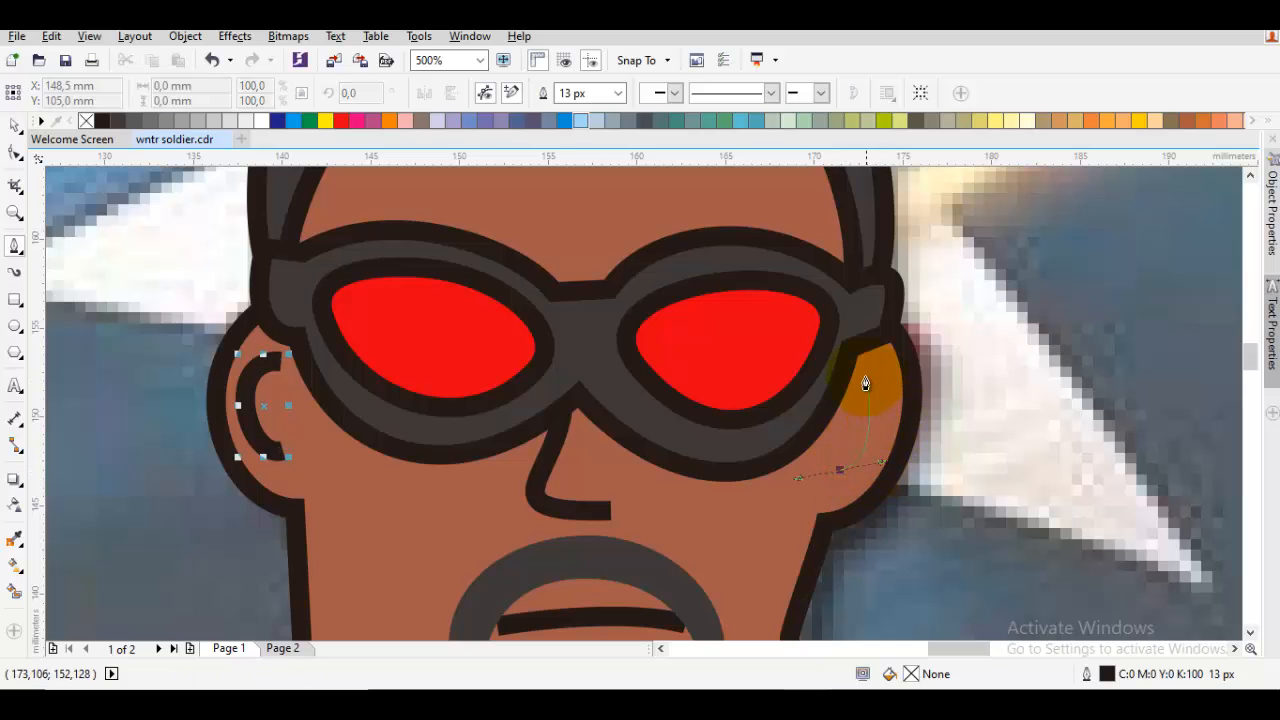
click(813, 376)
key(space)
scroll(825, 385, down, 4)
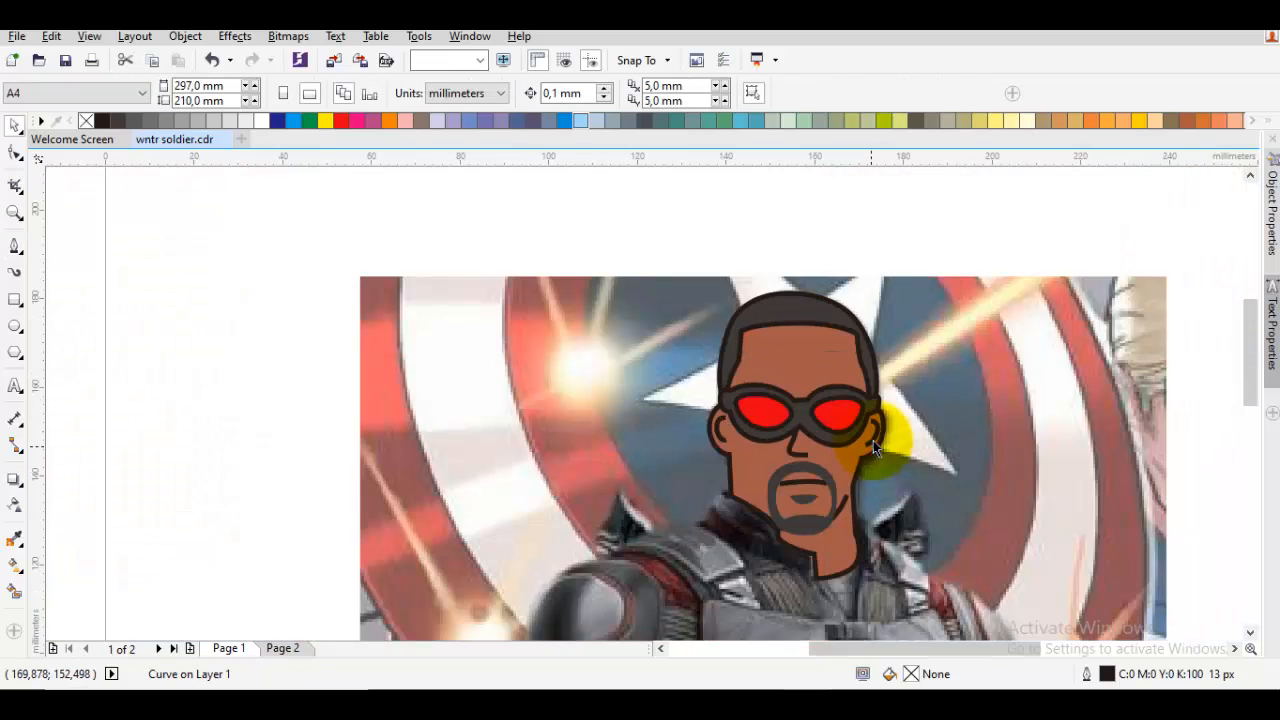
Move the reference photo aside to check the traced head on its own, and undo the move.
scroll(855, 400, down, 2)
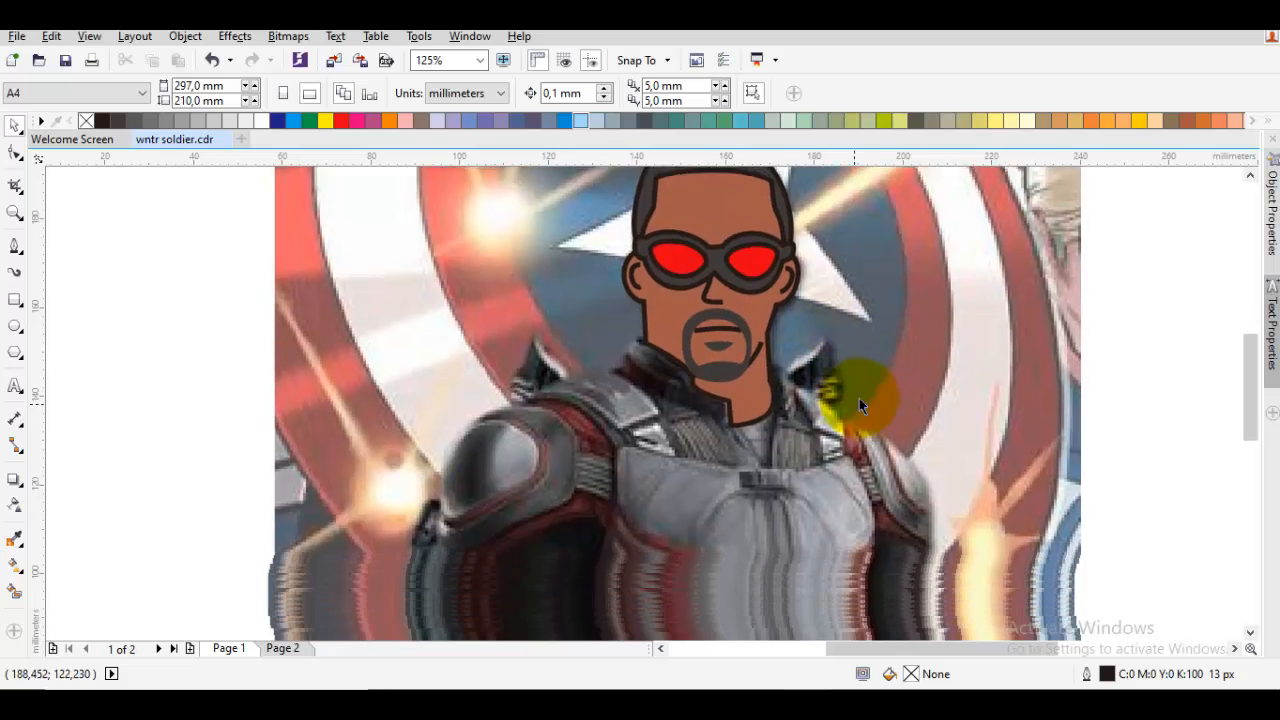
drag(567, 347, 980, 345)
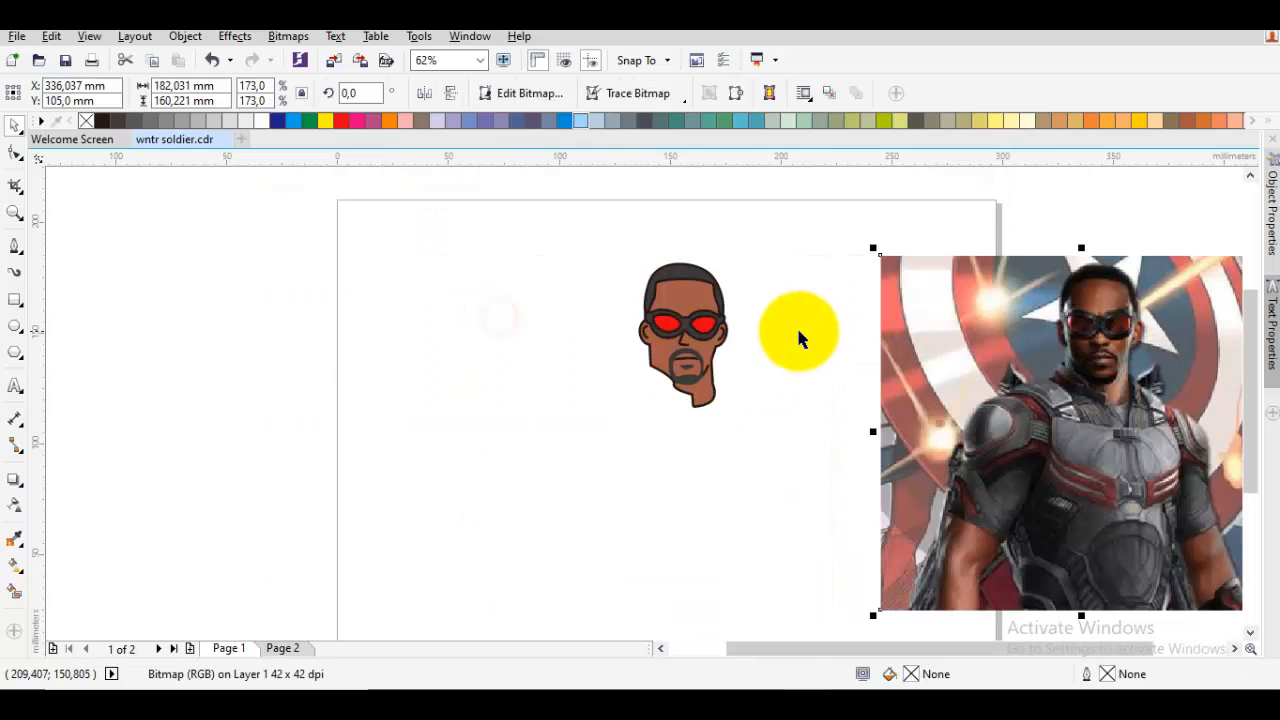
key(ctrl+z)
Shorten the mouth line at its right end to meet the goatee's inner edge and adjust its curve handle.
scroll(698, 355, up, 6)
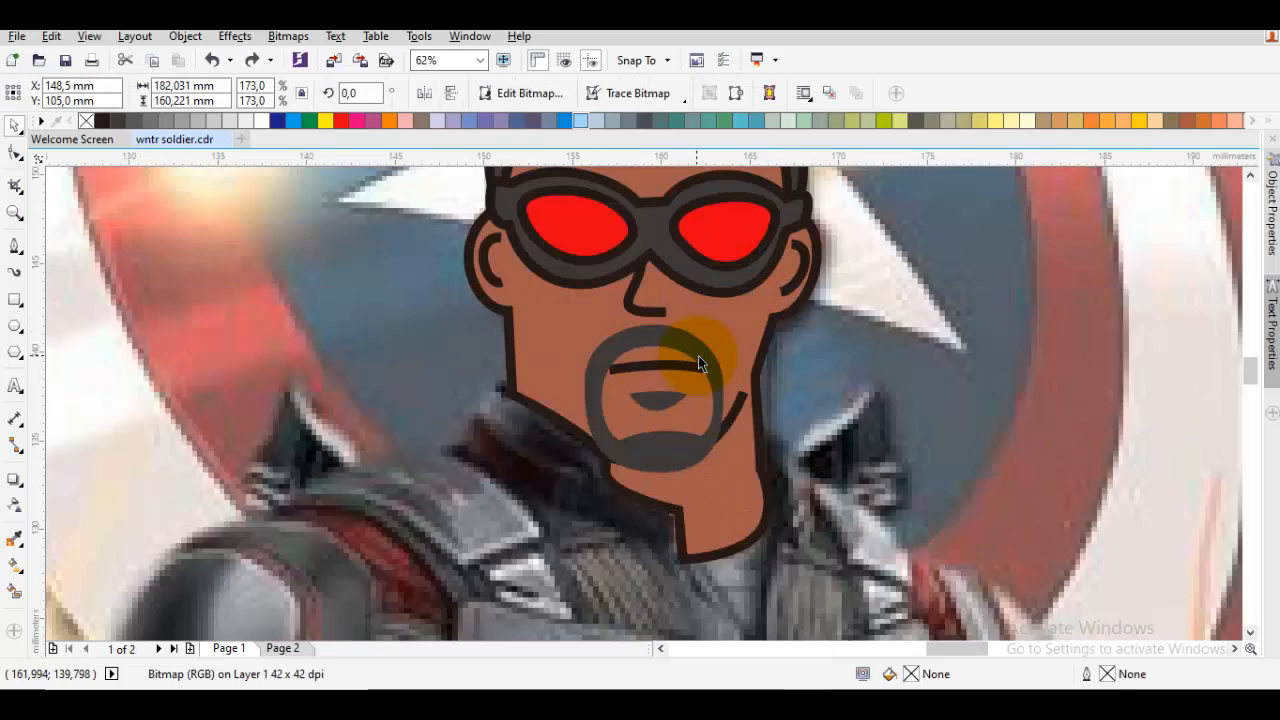
double_click(680, 369)
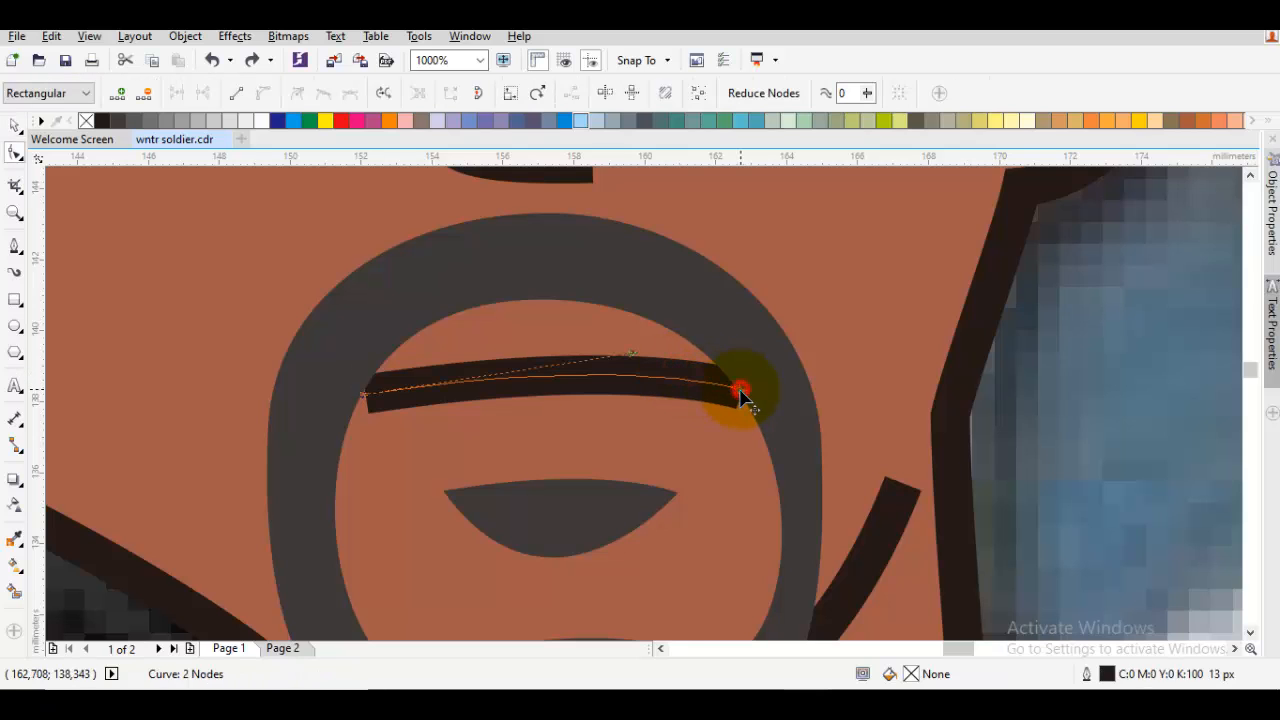
drag(737, 388, 722, 385)
drag(636, 356, 511, 357)
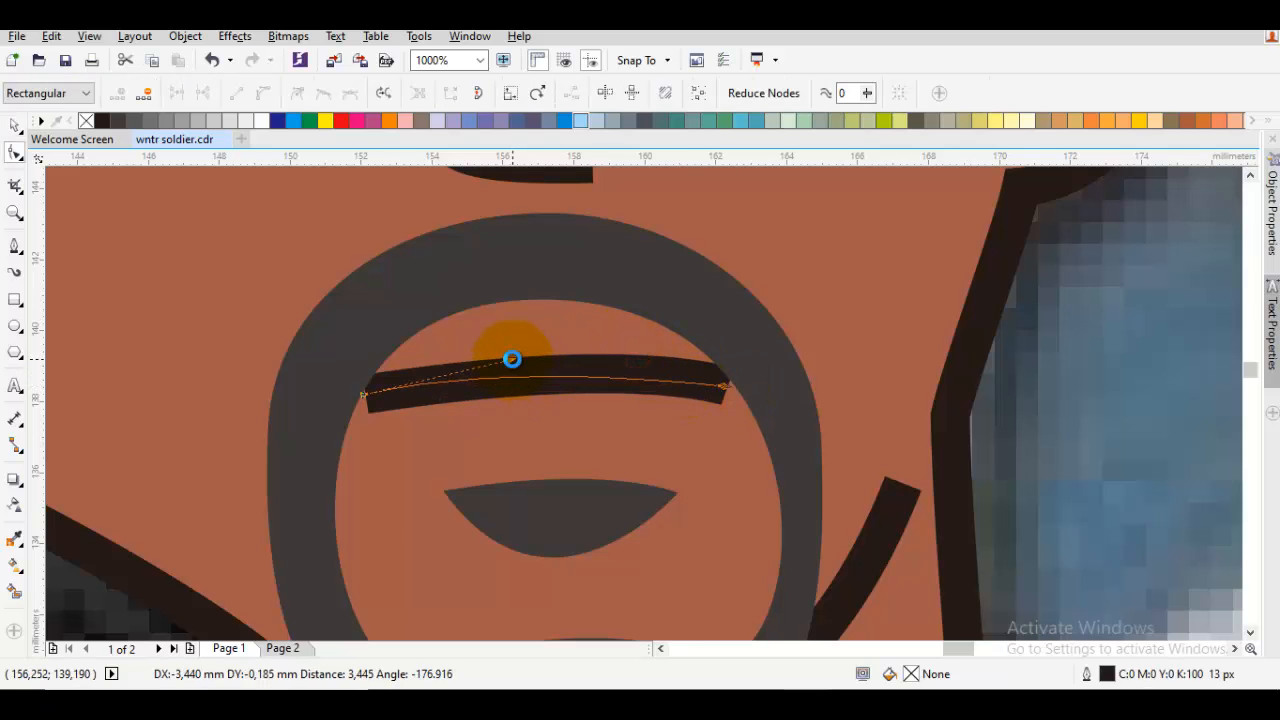
key(space)
Start the body outline with the Pen tool, tracing the collar curve from the left jaw and the shoulder line out to the shoulder pad.
scroll(546, 371, down, 3)
scroll(685, 410, down, 2)
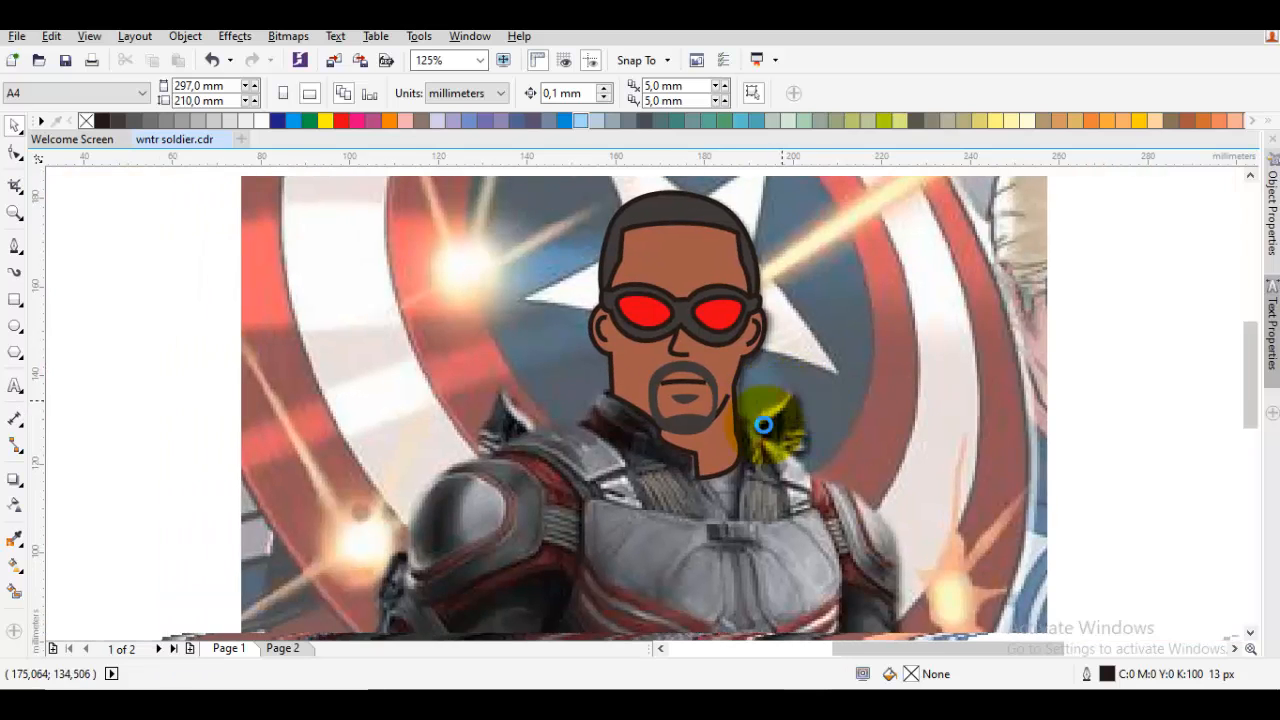
scroll(641, 461, up, 2)
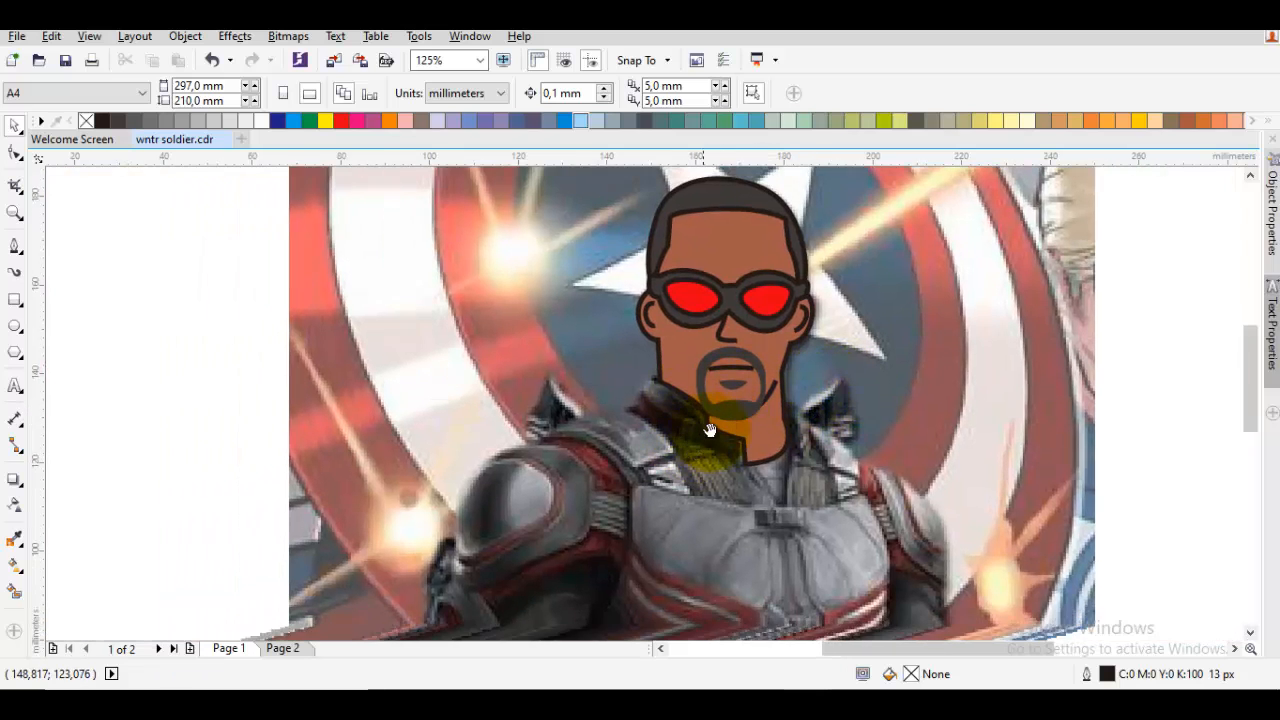
scroll(657, 429, down, 2)
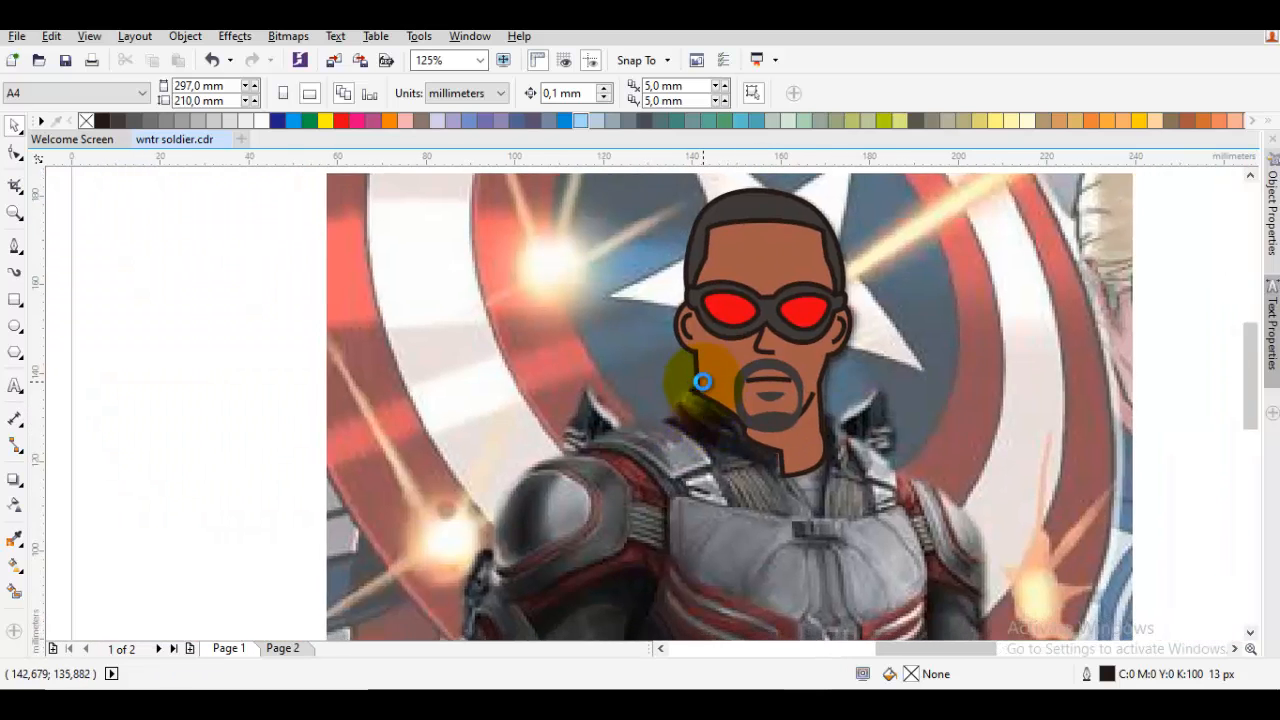
scroll(680, 420, up, 2)
key(space)
drag(735, 381, 660, 382)
click(636, 466)
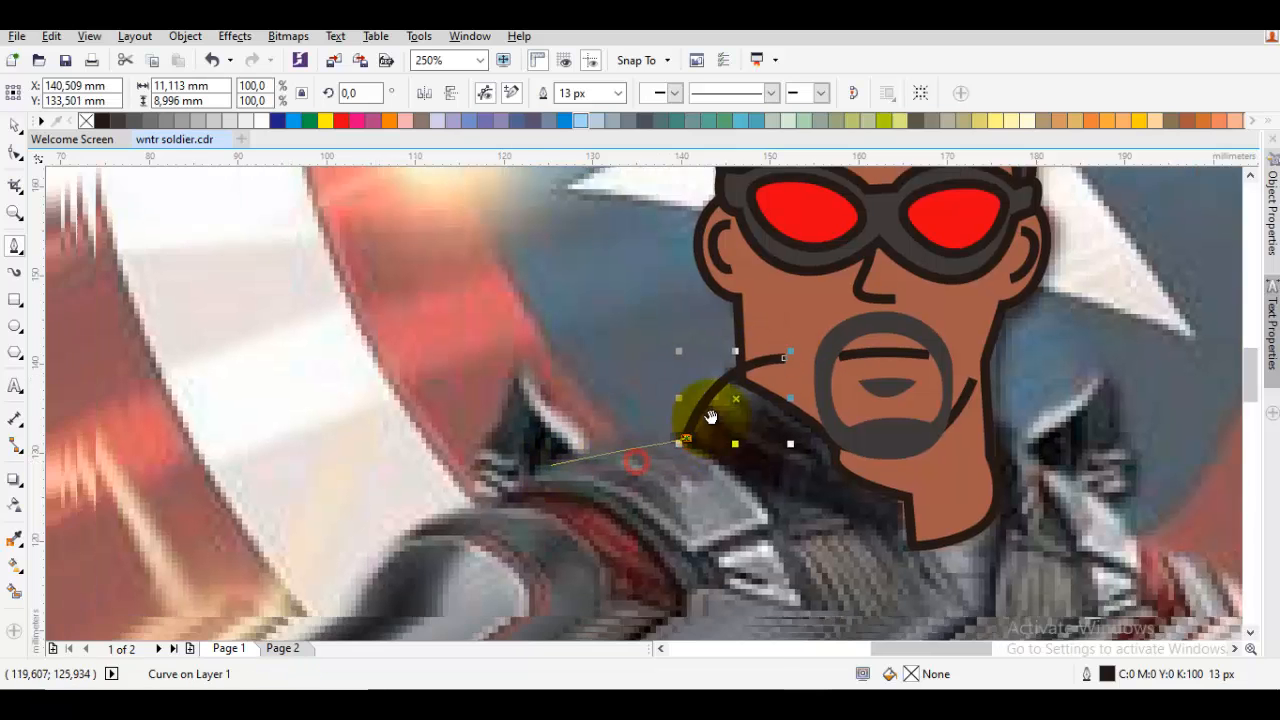
scroll(700, 440, down, 1)
scroll(773, 410, up, 1)
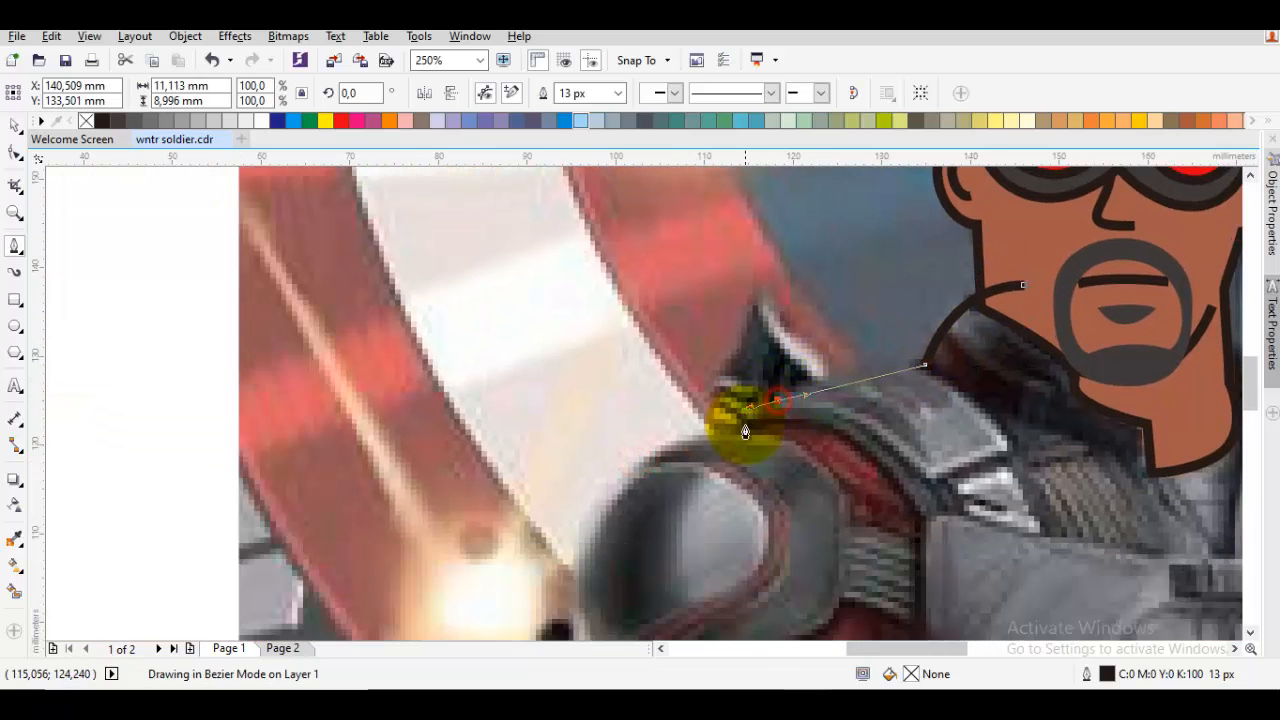
click(731, 427)
Continue the body outline around the left shoulder pad and down the outer edge of the left sleeve to its hem.
scroll(731, 425, down, 1)
scroll(846, 309, up, 1)
scroll(846, 397, down, 1)
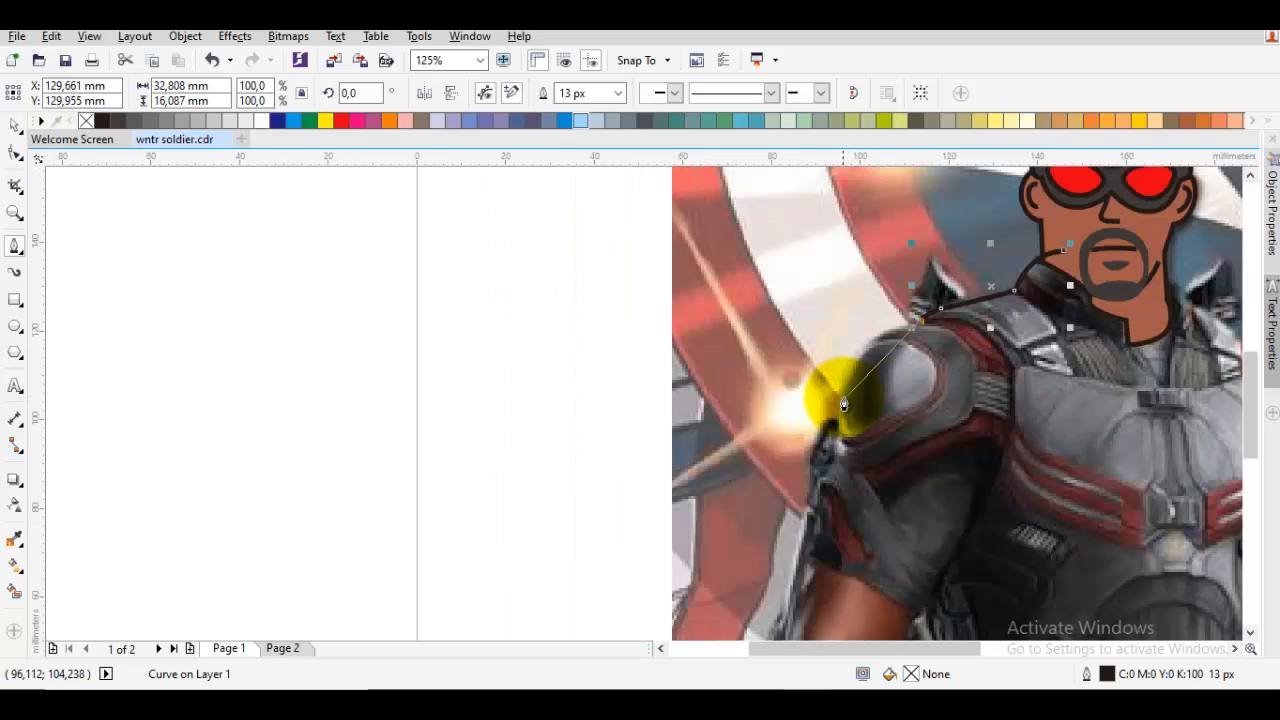
click(822, 403)
scroll(800, 380, down, 1)
scroll(791, 363, up, 1)
key(ctrl+z)
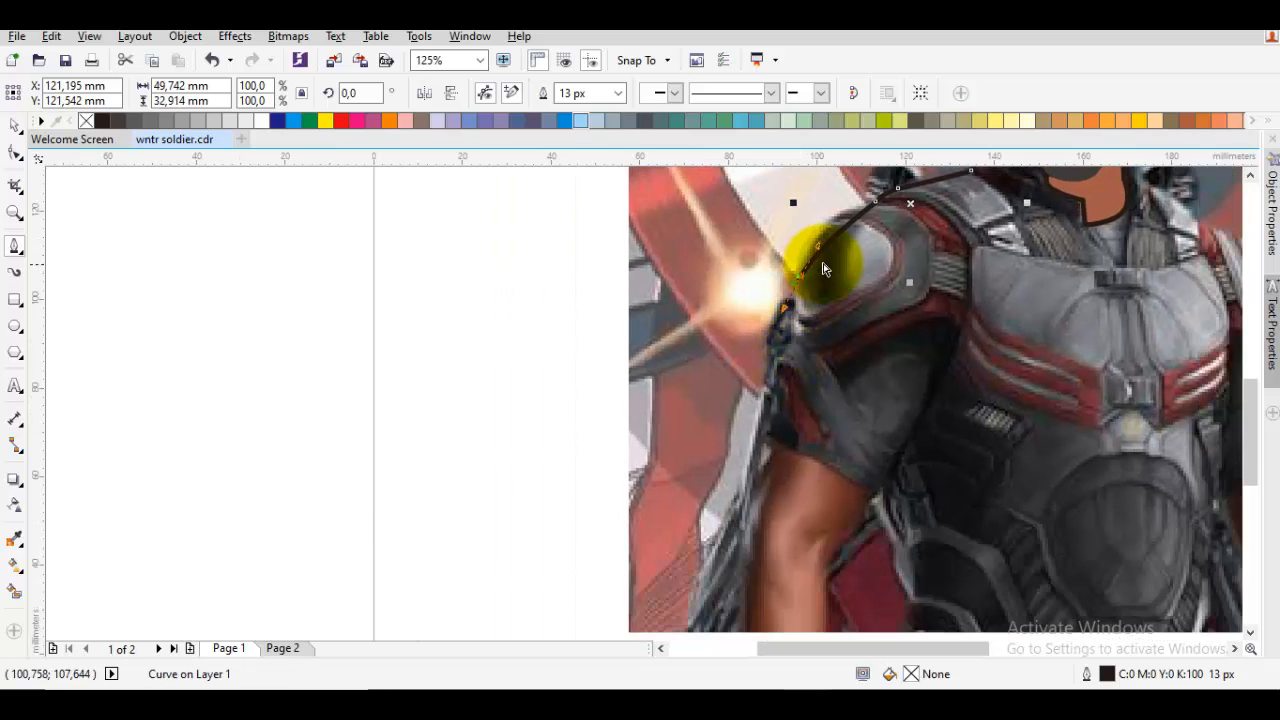
drag(781, 277, 794, 332)
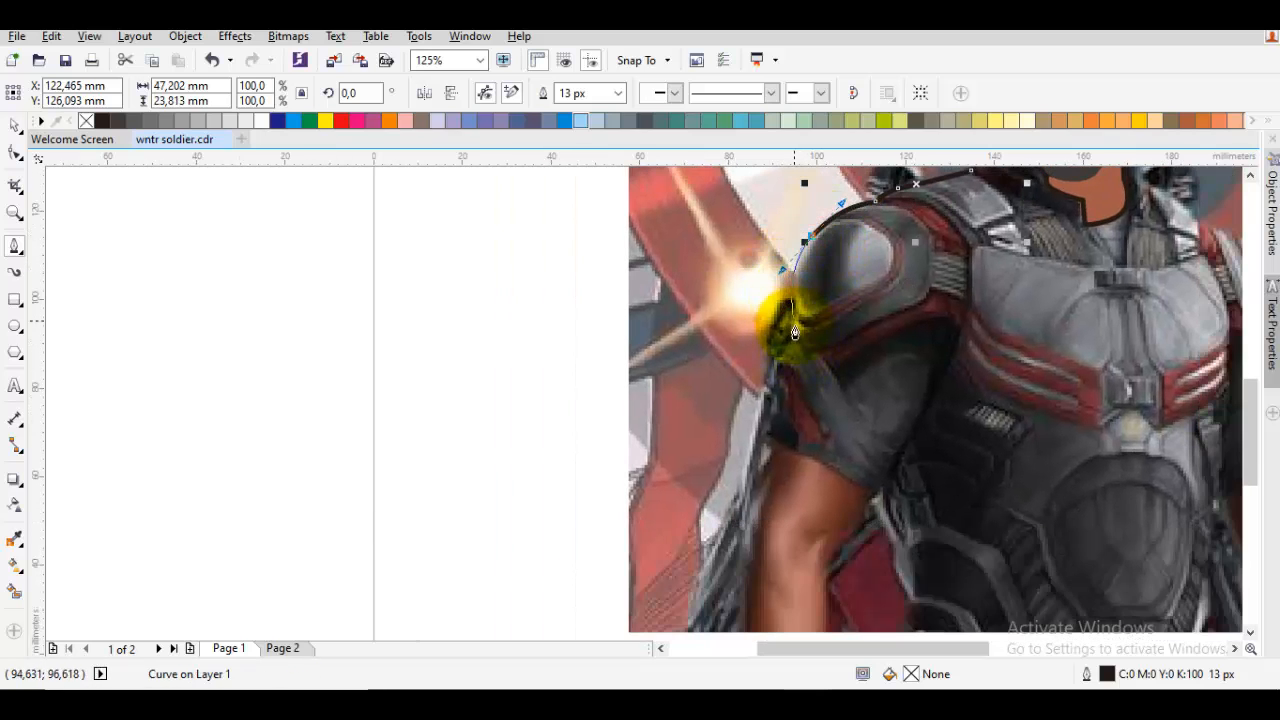
click(787, 335)
drag(765, 441, 816, 343)
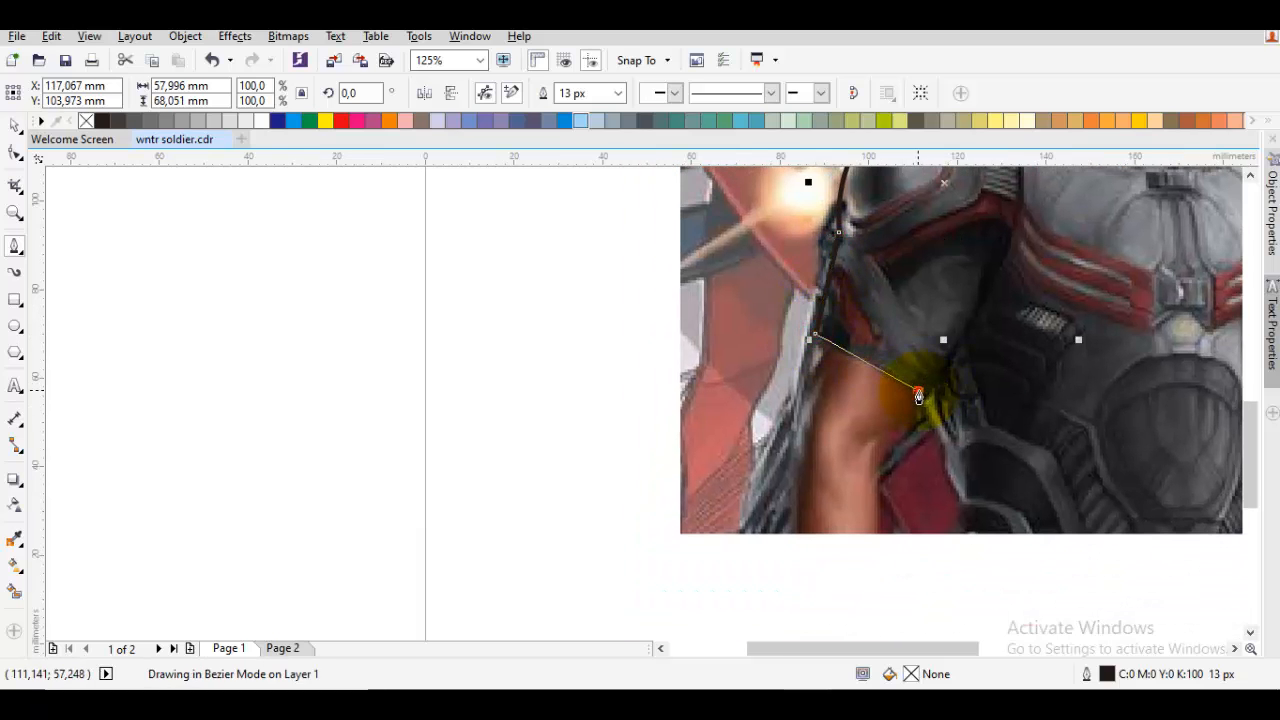
Trace the outline along the left sleeve hem, down the torso side, across the photo's bottom edge and up to the right sleeve's inner hem.
click(918, 395)
drag(938, 459, 844, 330)
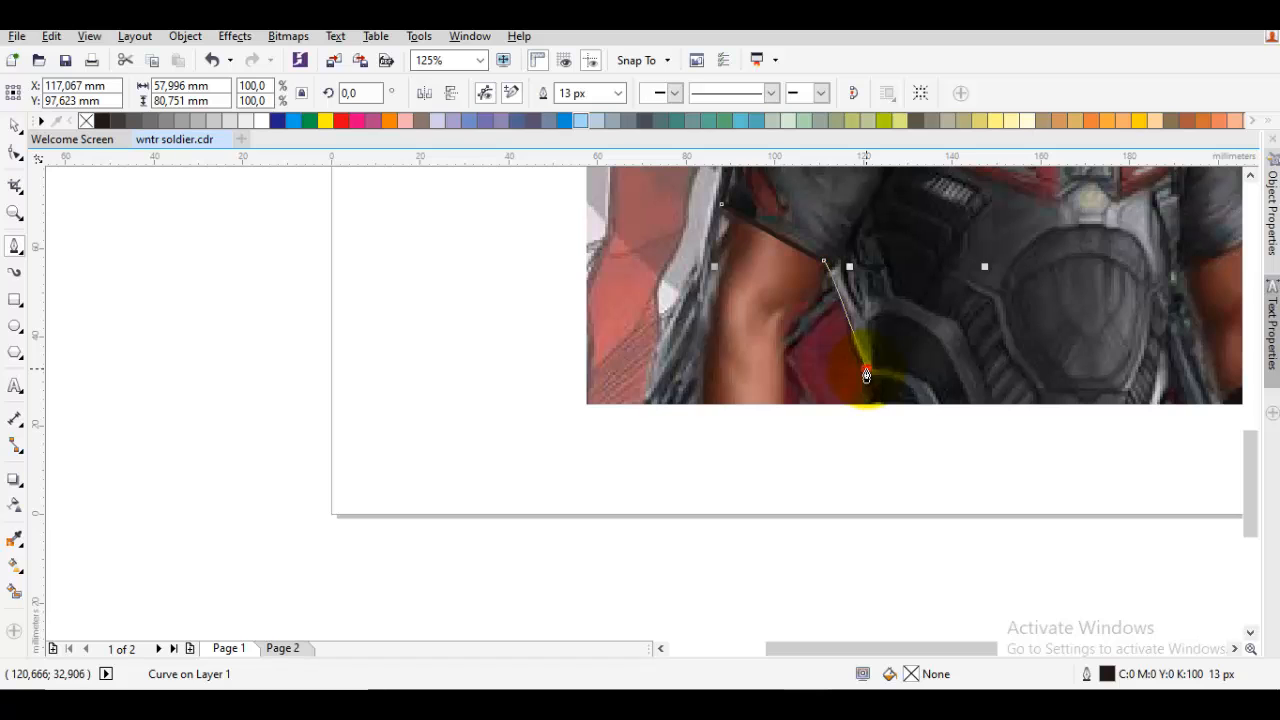
click(866, 370)
click(867, 403)
drag(1159, 388, 771, 434)
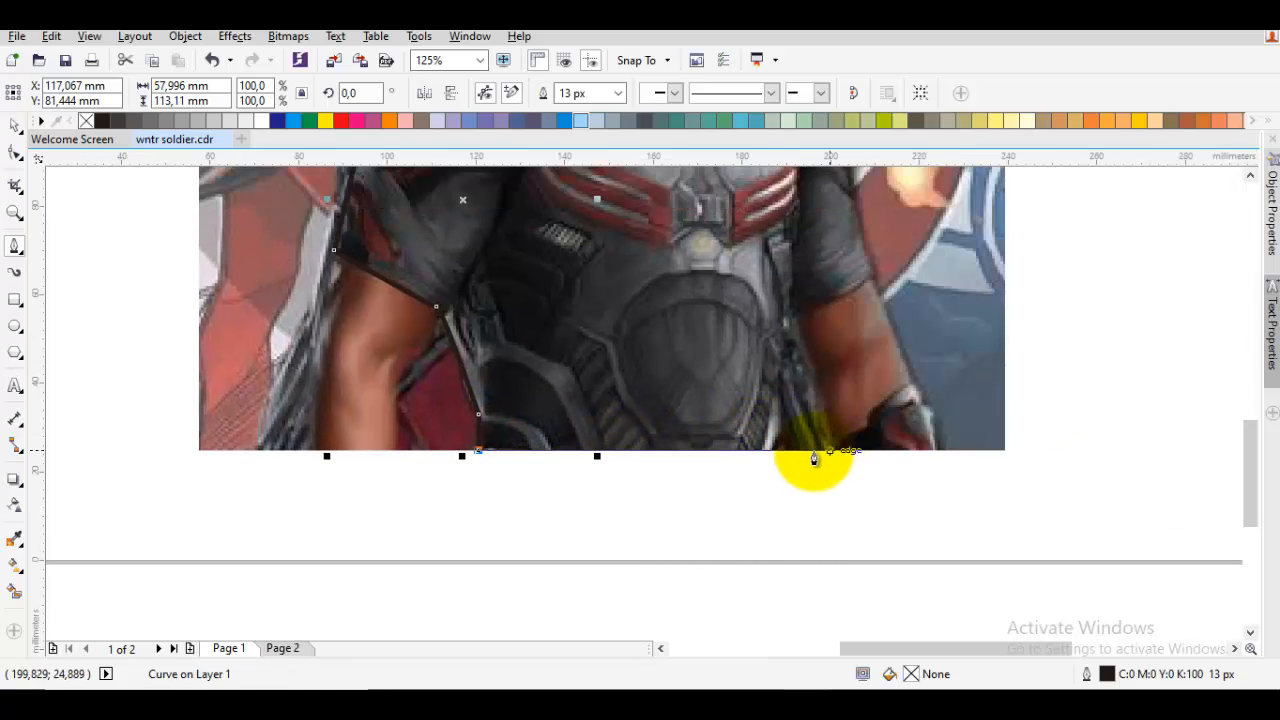
click(784, 451)
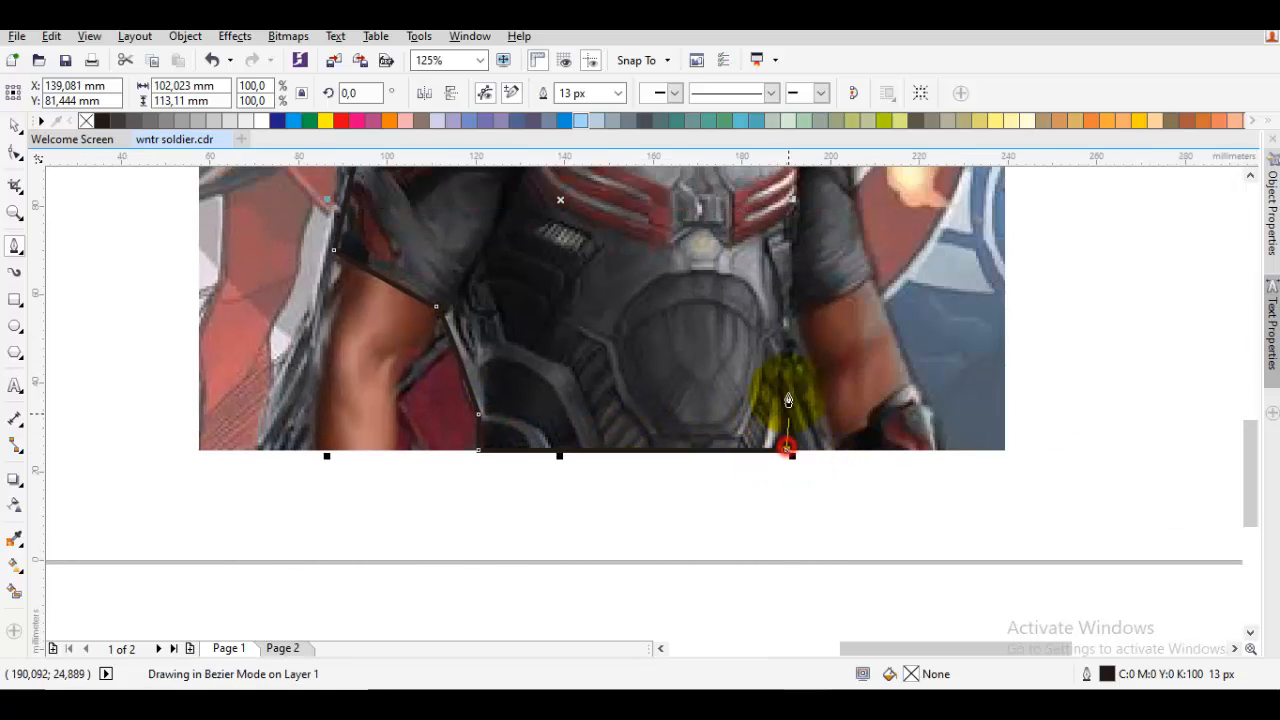
click(790, 307)
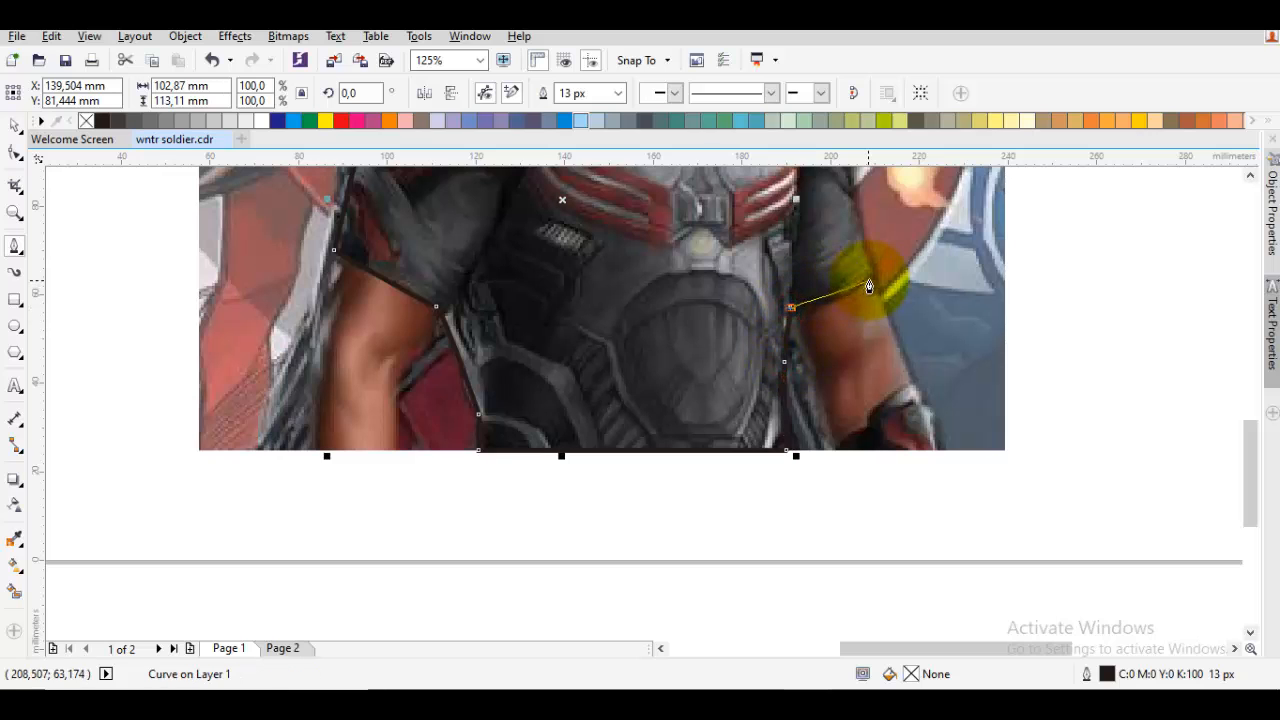
Extend the outline along the right sleeve hem, up the sleeve's outer edge and over the curved right shoulder.
click(869, 280)
scroll(860, 300, up, 3)
click(832, 430)
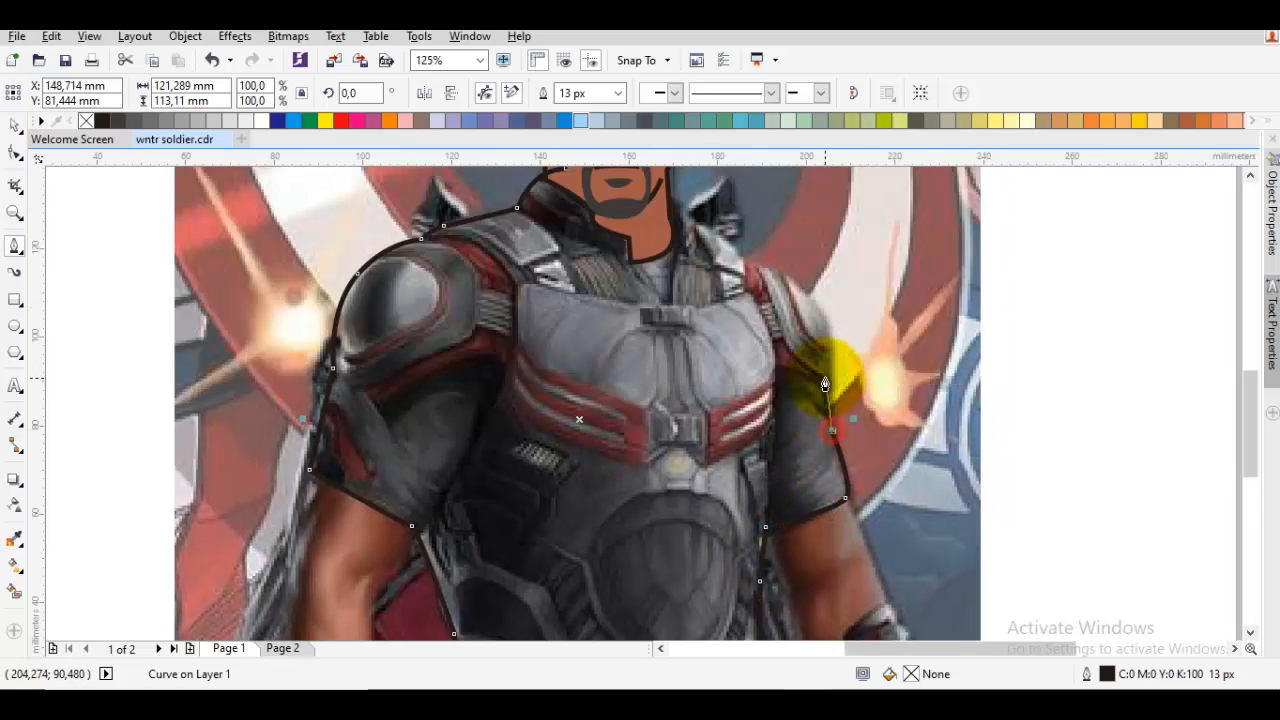
click(832, 322)
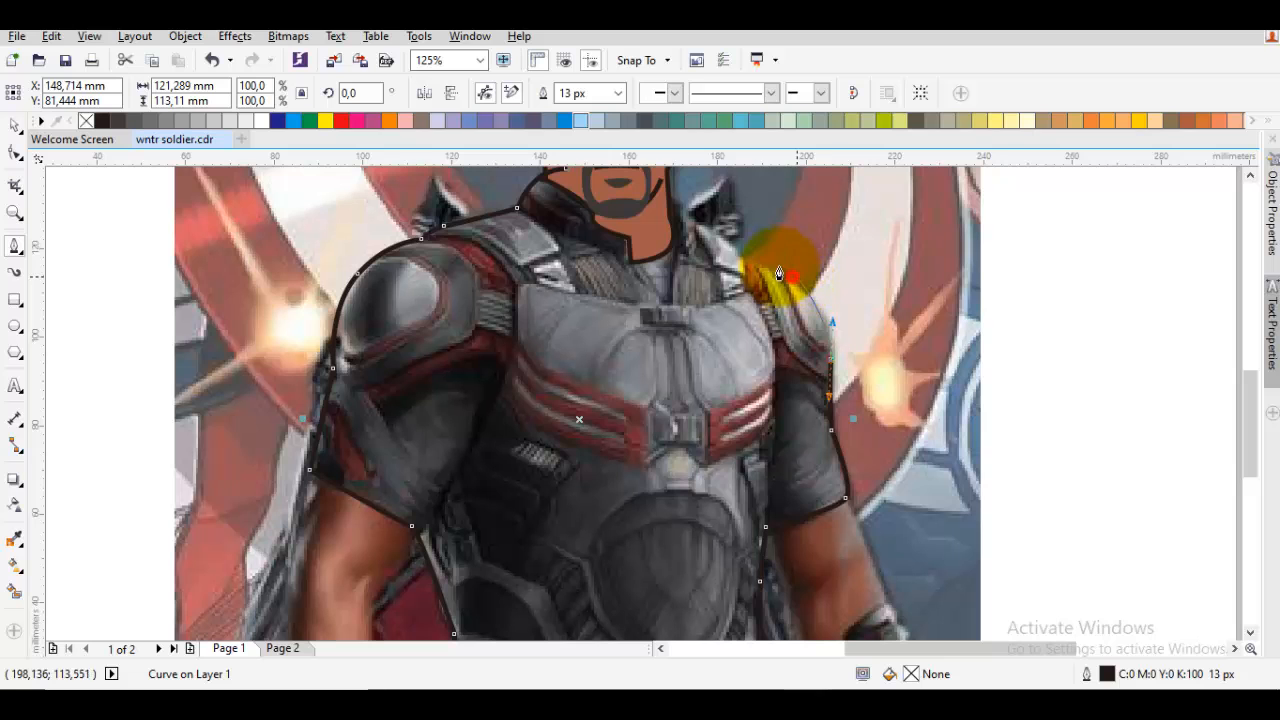
drag(792, 276, 760, 320)
click(745, 260)
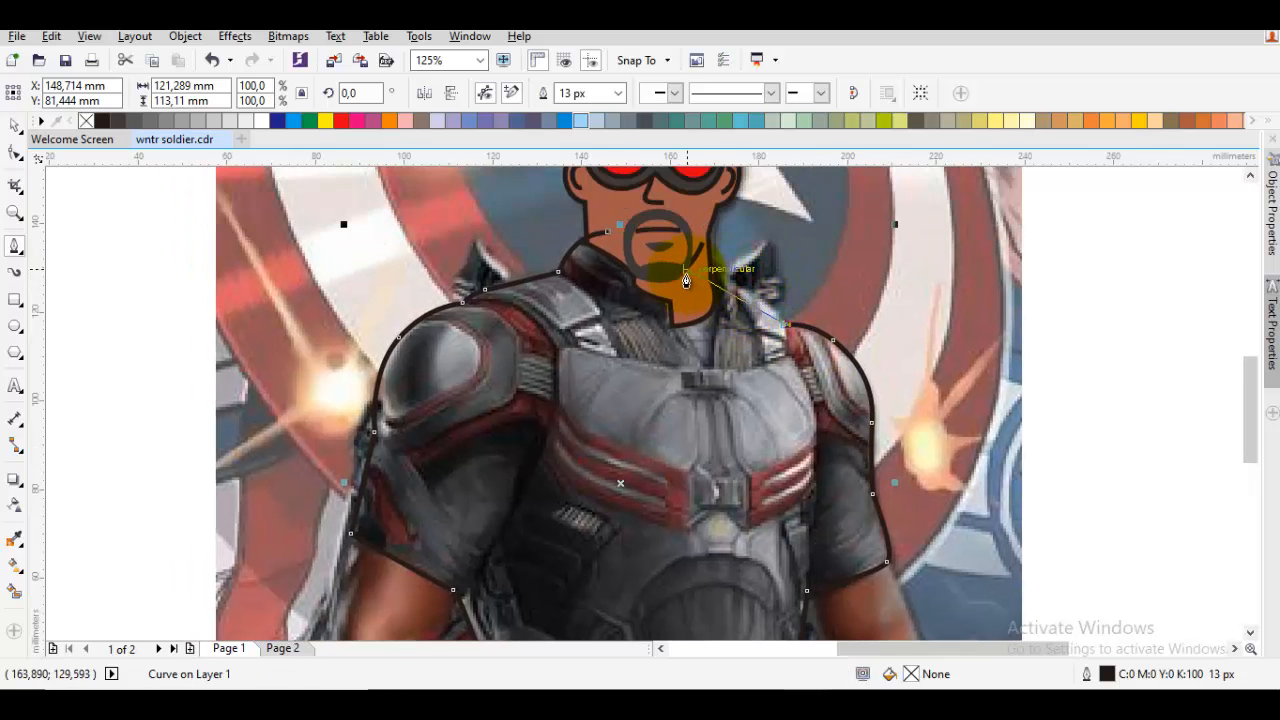
Carry the outline from the right shoulder up to the neck and close it with a curve across the lower face.
drag(686, 266, 668, 316)
key(ctrl+z)
scroll(784, 320, up, 1)
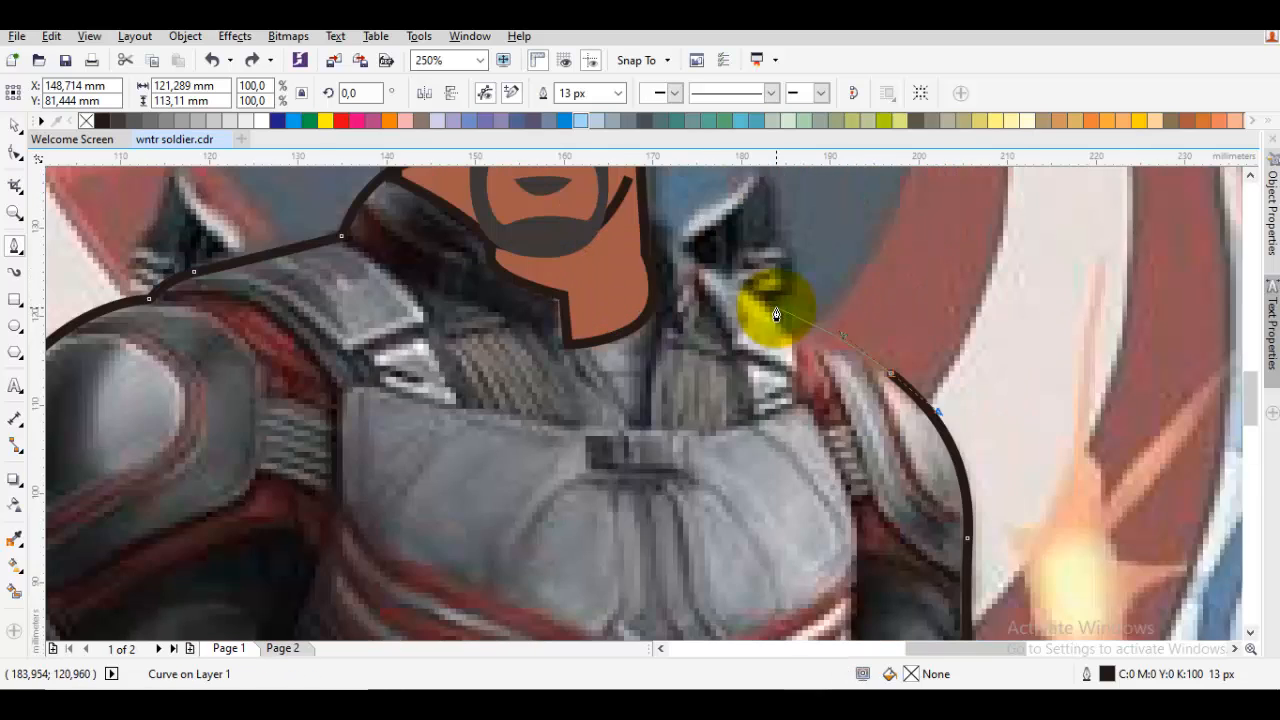
click(787, 329)
drag(697, 259, 675, 205)
drag(670, 205, 686, 371)
key(Escape)
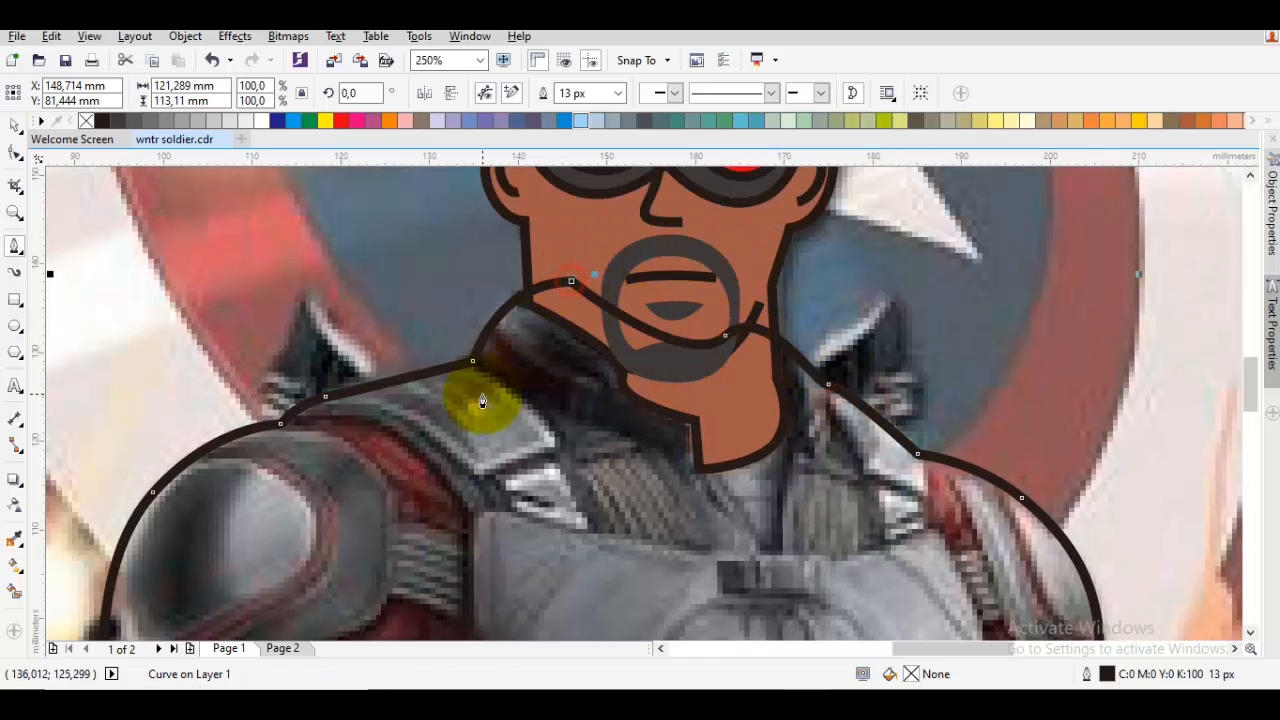
Change the stacking order of the body outline so it lies behind the head.
right_click(484, 400)
mouse_move(660, 479)
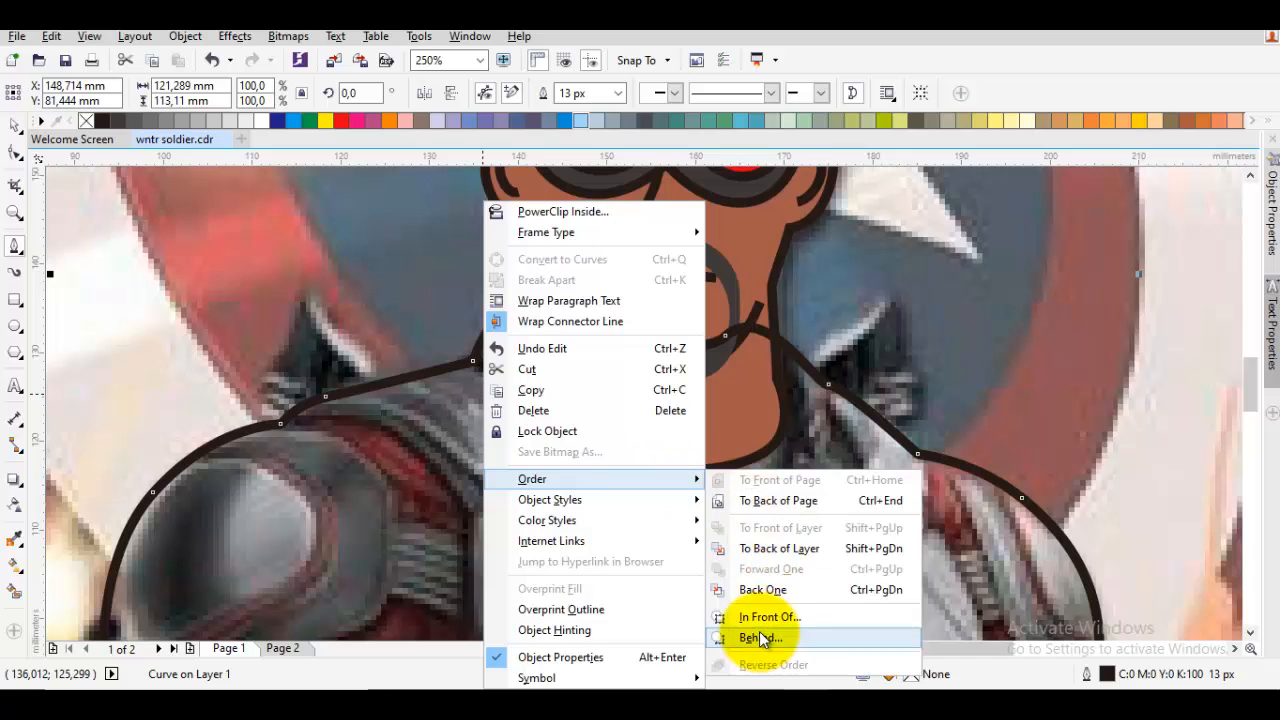
click(757, 640)
click(986, 400)
scroll(994, 376, down, 3)
key(Escape)
scroll(865, 428, up, 3)
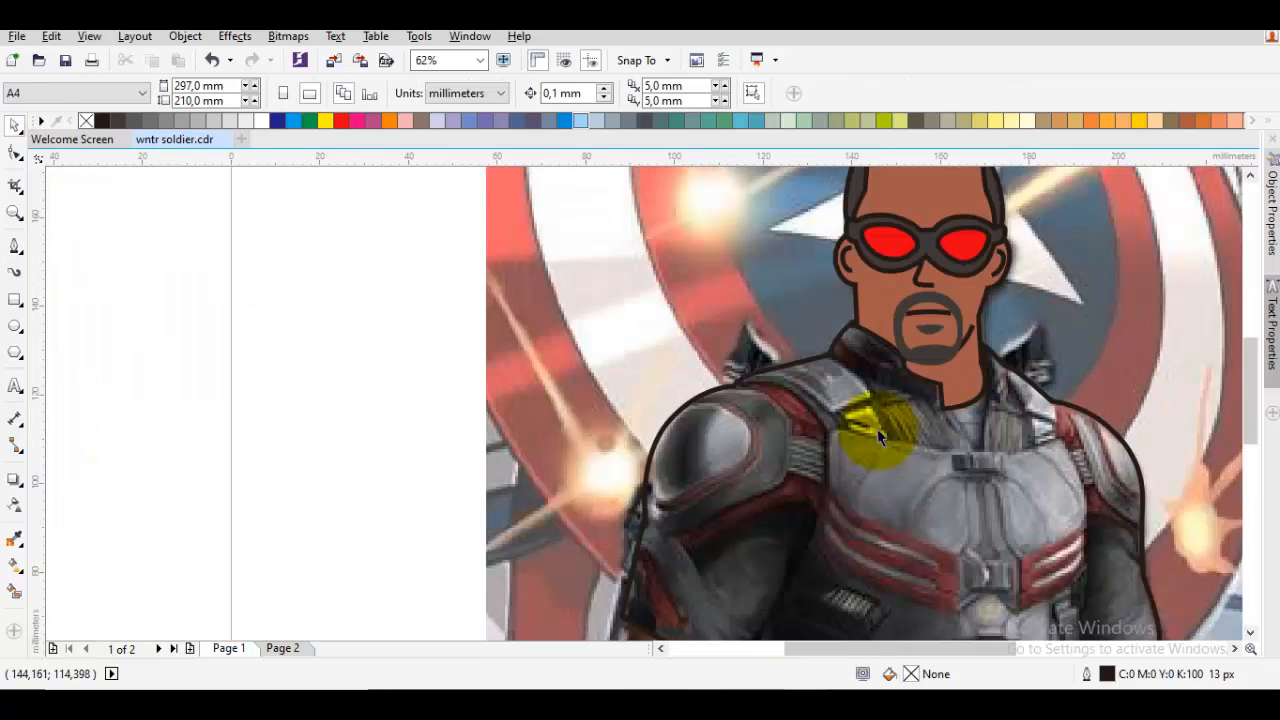
Draw a closed curved band with the Pen tool over the red strip beside the left shoulder pad, overlapping the body outline's edge.
key(space)
scroll(865, 428, up, 5)
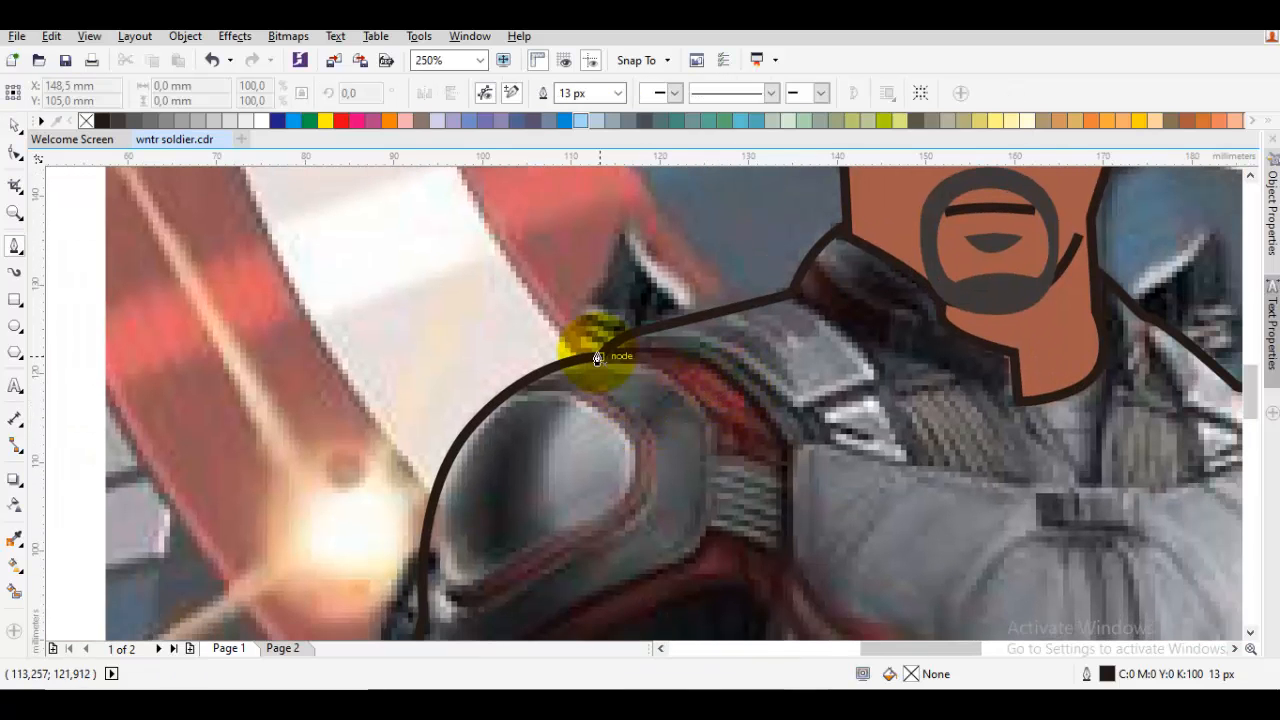
drag(600, 350, 771, 357)
click(624, 292)
drag(763, 440, 836, 455)
click(836, 452)
mouse_move(760, 362)
mouse_down()
mouse_move(688, 343)
mouse_move(708, 337)
mouse_move(703, 320)
mouse_up()
scroll(650, 333, up, 2)
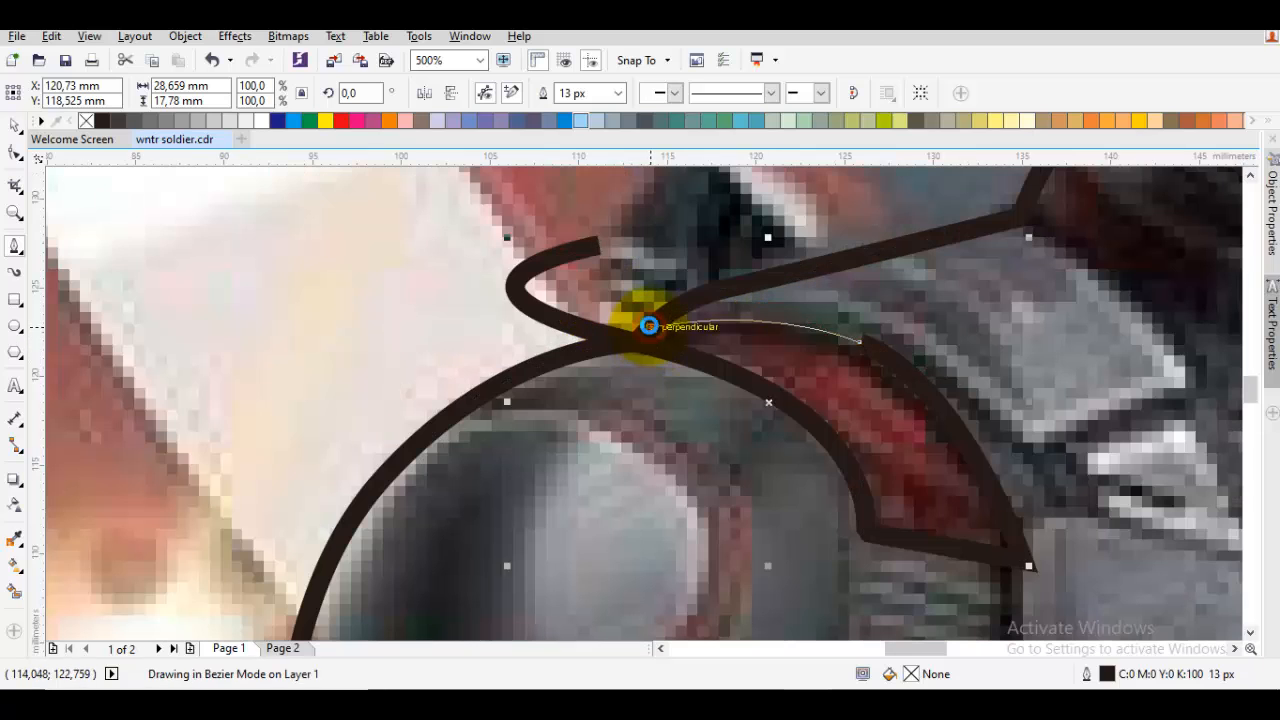
click(649, 326)
click(597, 248)
Adjust the band's upper curve node, cut the band to the body outline and delete the part overhanging the shoulder.
key(F10)
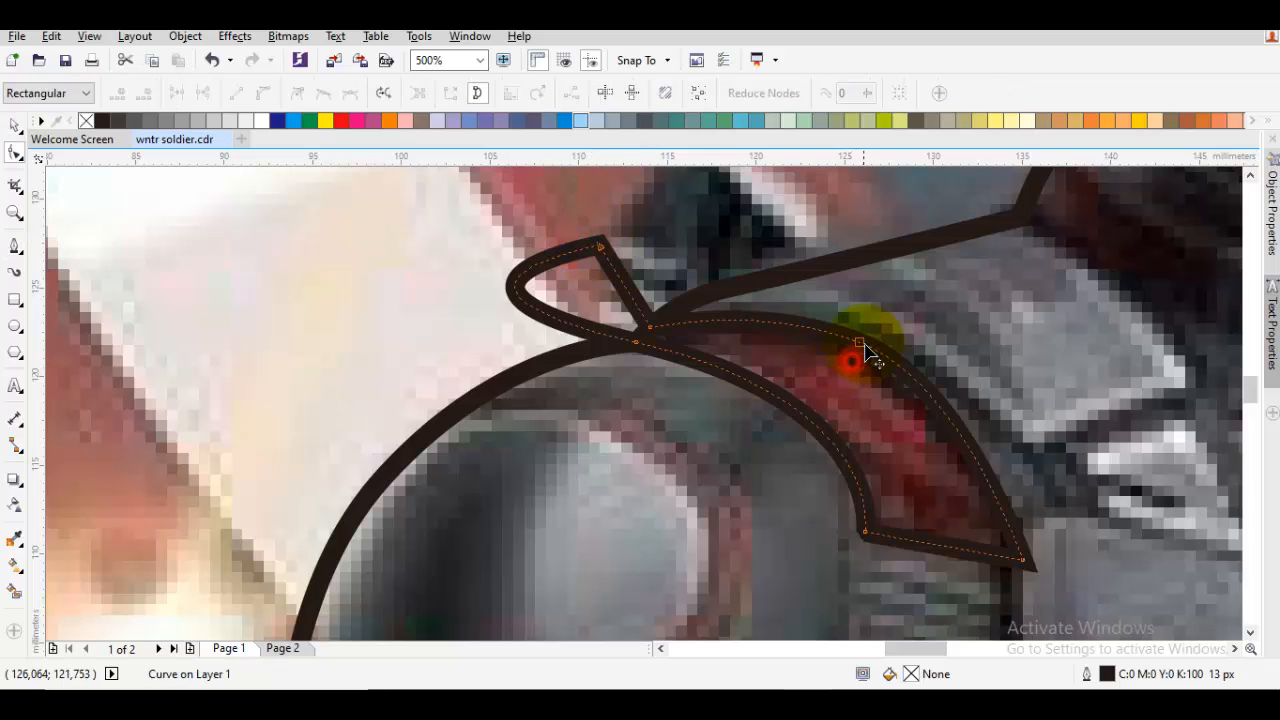
click(865, 345)
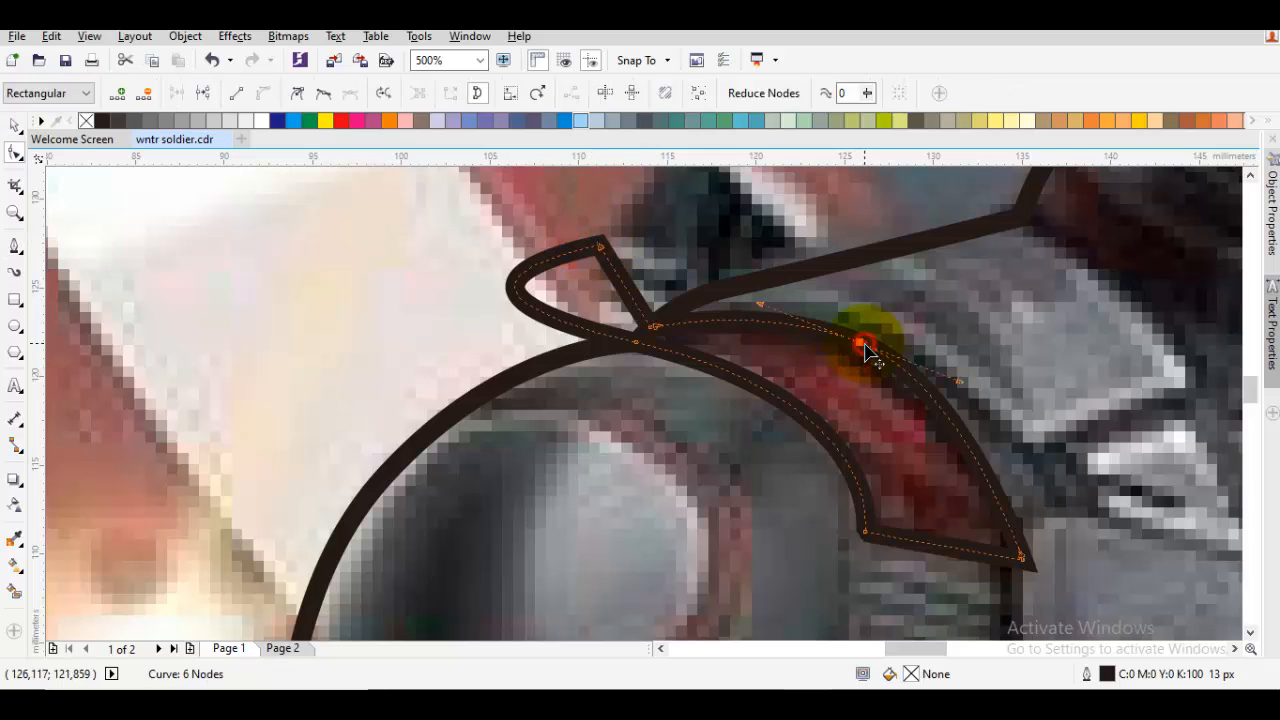
key(space)
shift+click(986, 356)
click(576, 96)
click(590, 249)
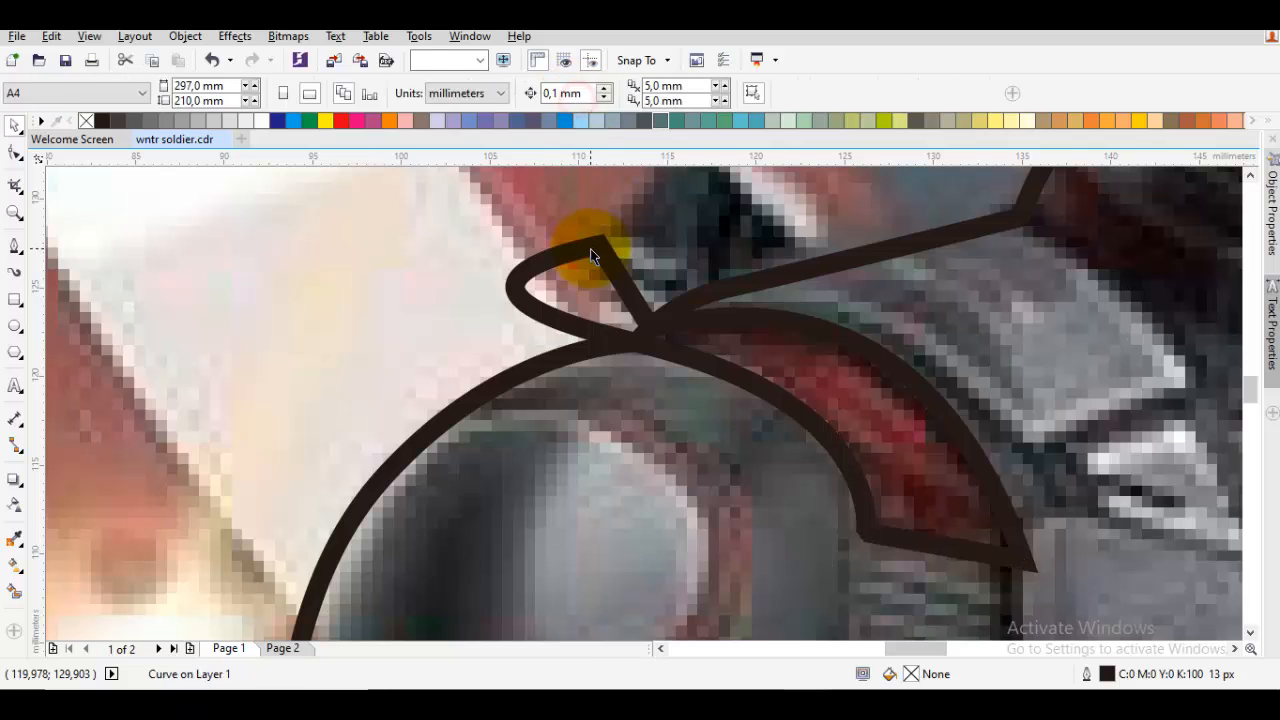
right_click(590, 254)
click(667, 409)
Draw an open curve around the inner edge of the left shoulder pad, starting and ending on the body outline.
scroll(688, 398, down, 4)
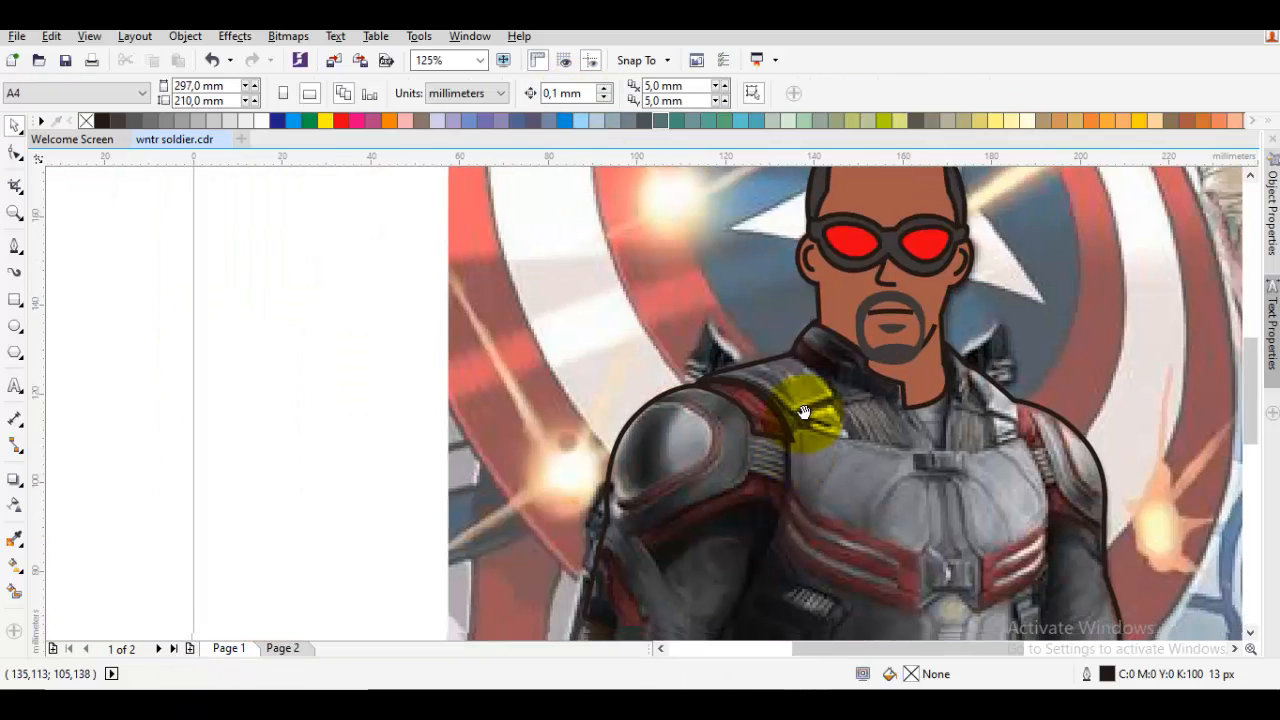
scroll(803, 412, up, 3)
key(F5)
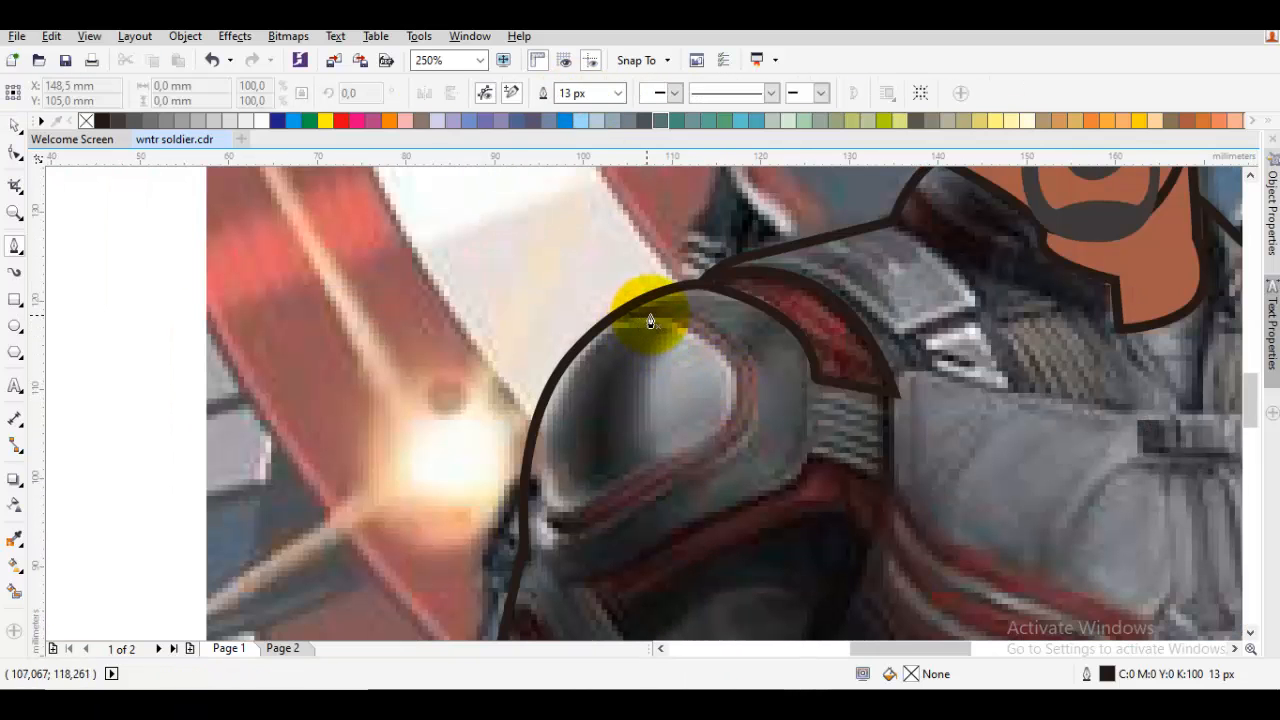
click(630, 311)
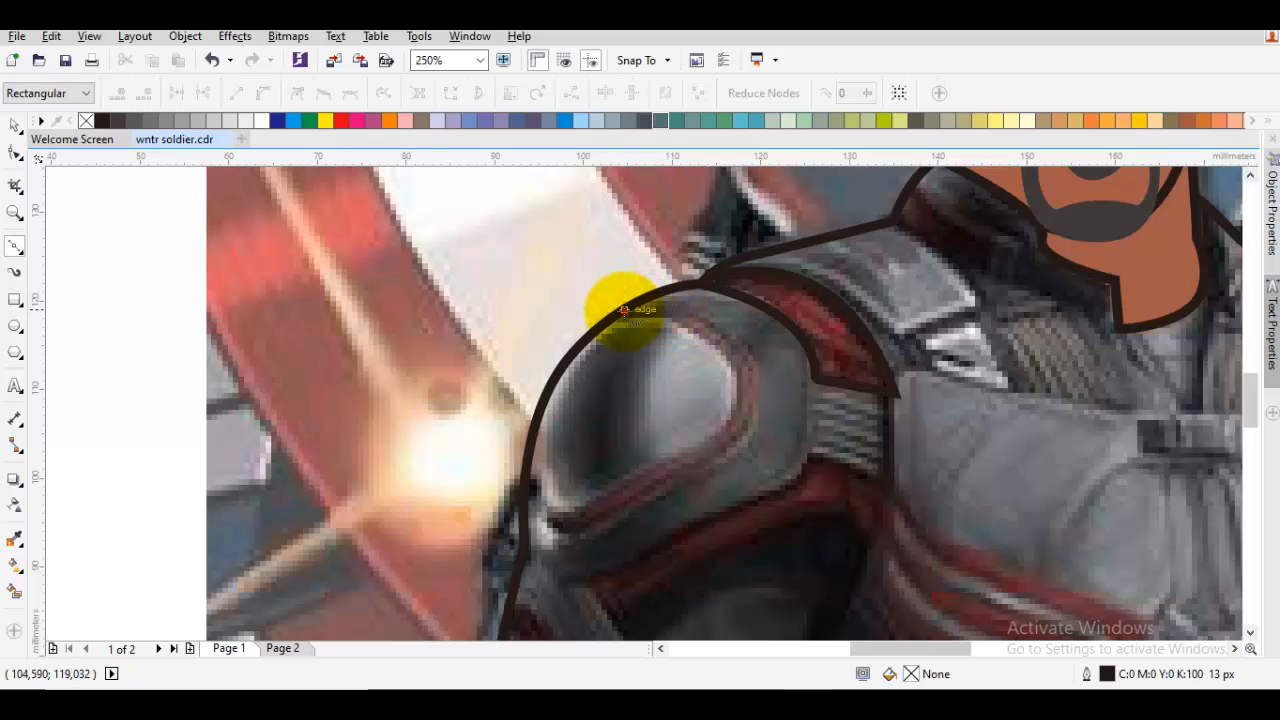
click(623, 310)
drag(764, 419, 765, 420)
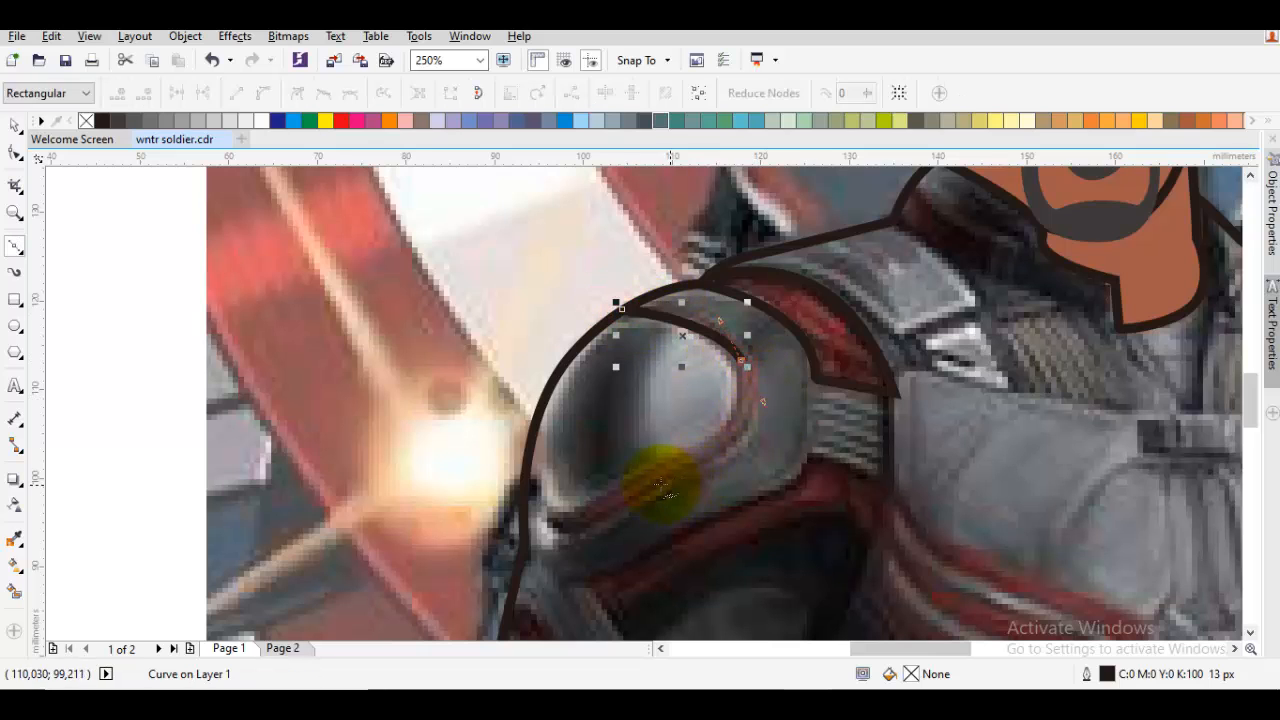
drag(654, 478, 595, 500)
click(535, 510)
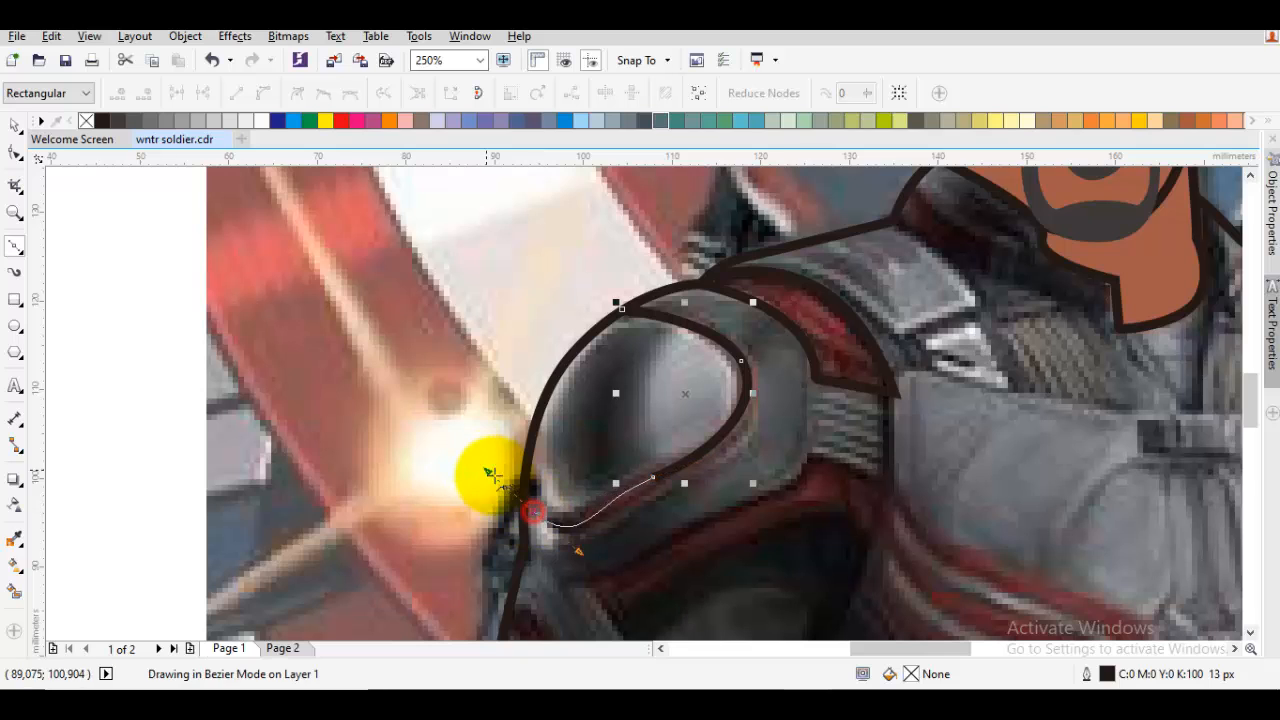
key(space)
Colour the shoulder pad curve red (C0 M100 Y100 K0) and fill the curved shoulder band with the same red.
click(357, 119)
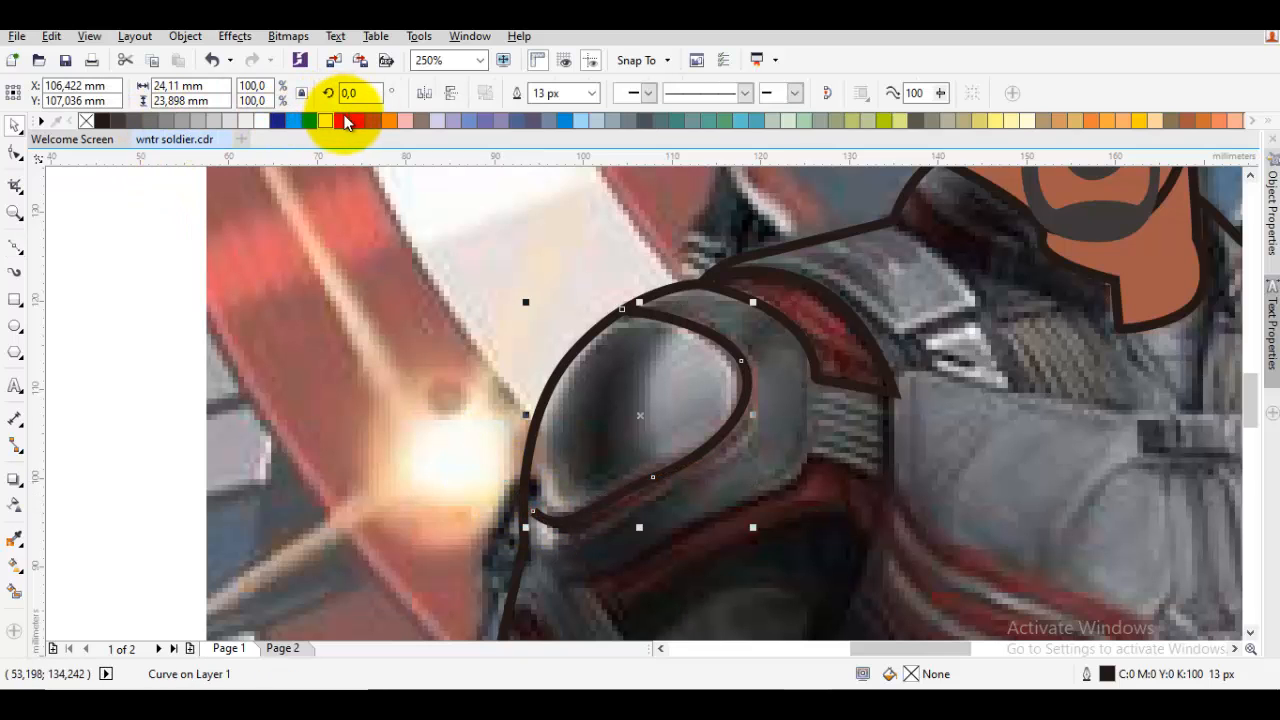
right_click(342, 123)
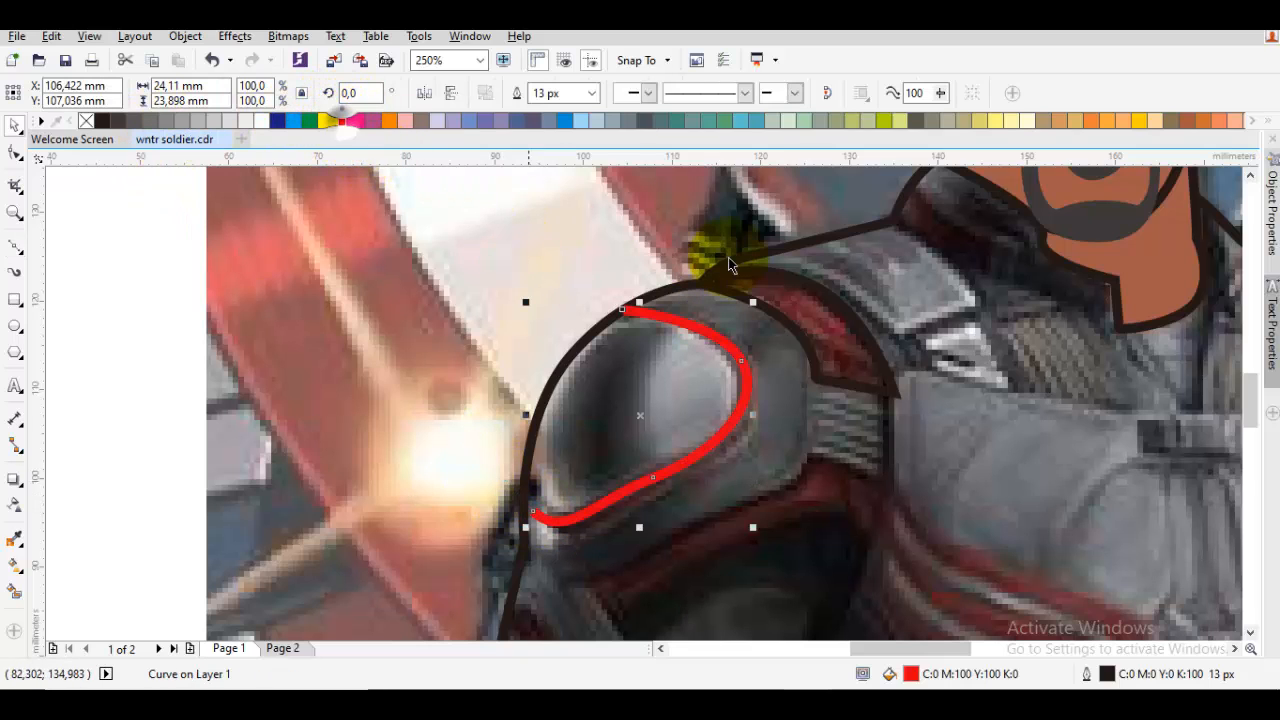
key(i)
scroll(755, 363, up, 2)
click(916, 325)
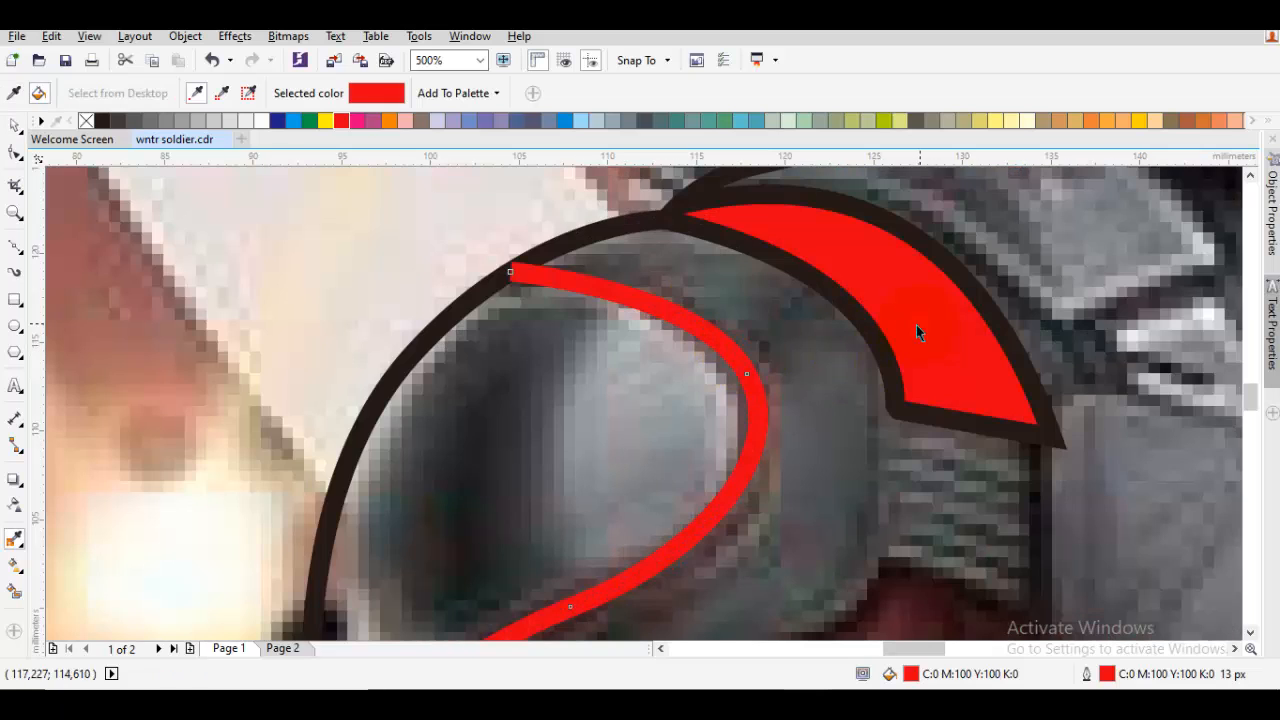
key(space)
key(Escape)
Draw a closed shape with the Pen tool around the dark red strap beneath the left shoulder pad, following its bend near the chest.
scroll(866, 357, down, 2)
mouse_move(886, 432)
mouse_down()
mouse_move(846, 352)
mouse_move(877, 307)
mouse_up()
key(p)
scroll(846, 352, up, 1)
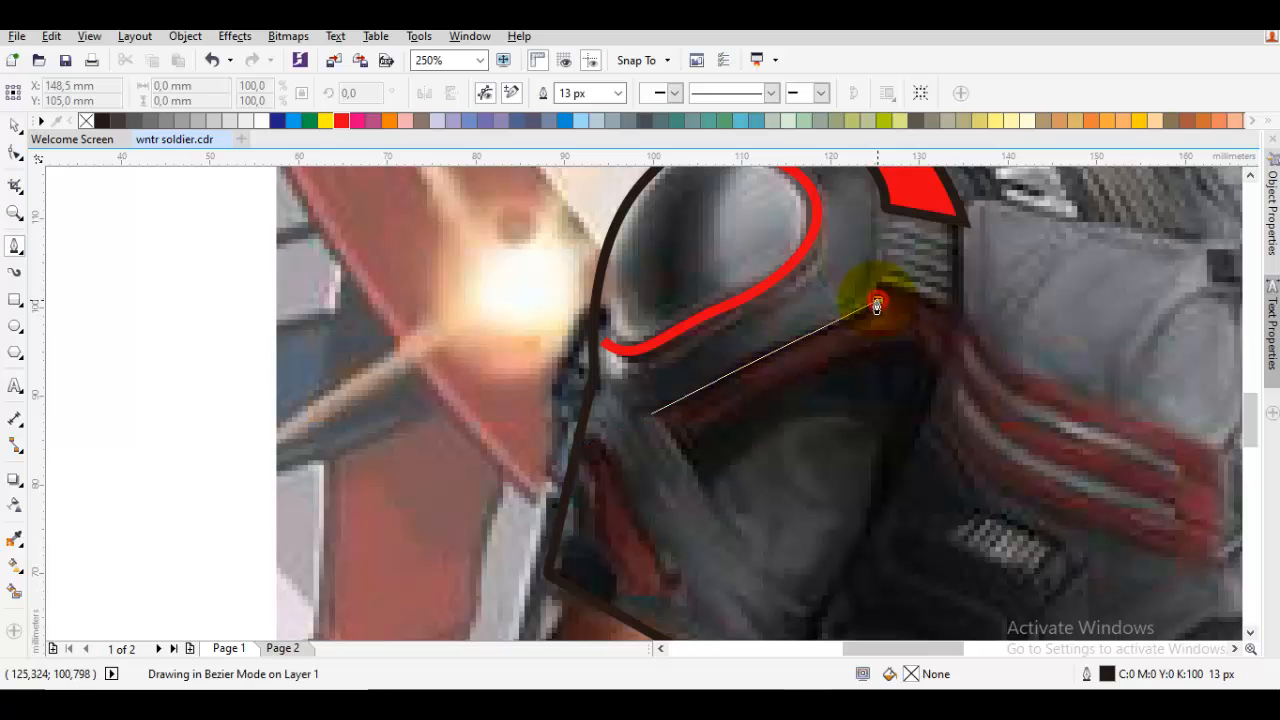
click(877, 300)
click(881, 264)
click(962, 305)
drag(956, 353, 939, 322)
click(954, 317)
drag(1067, 374, 930, 360)
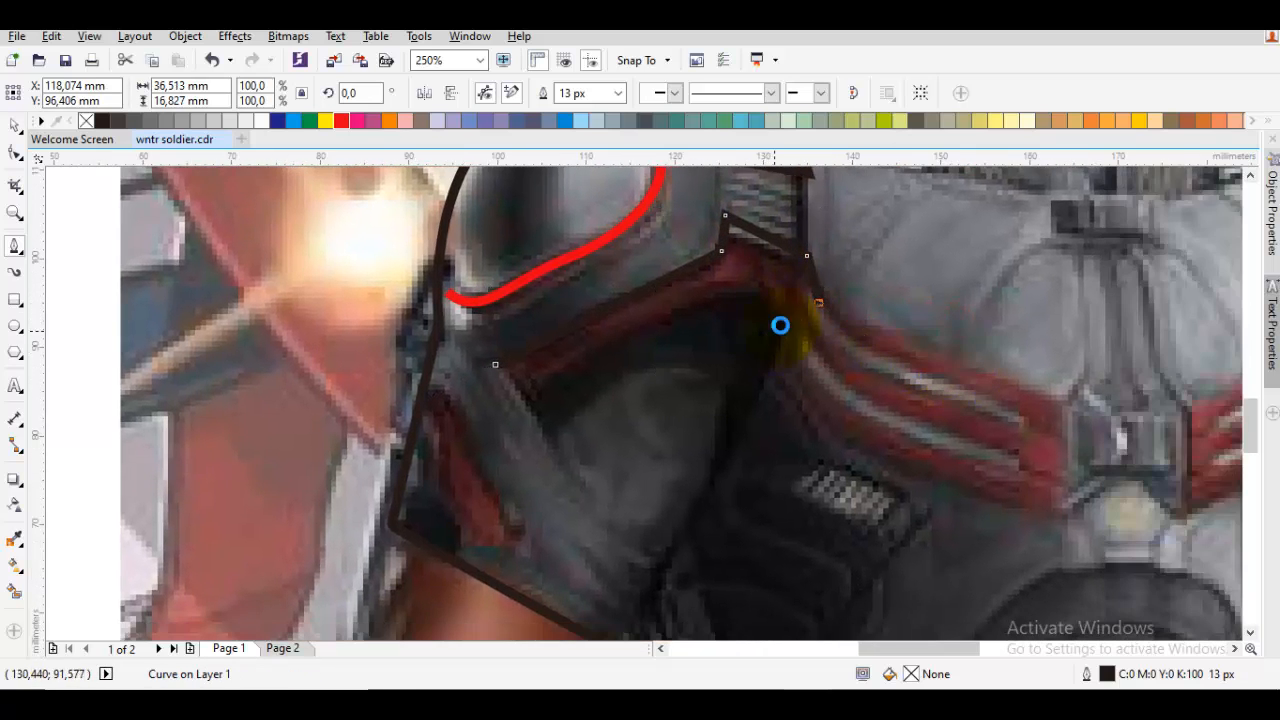
click(734, 290)
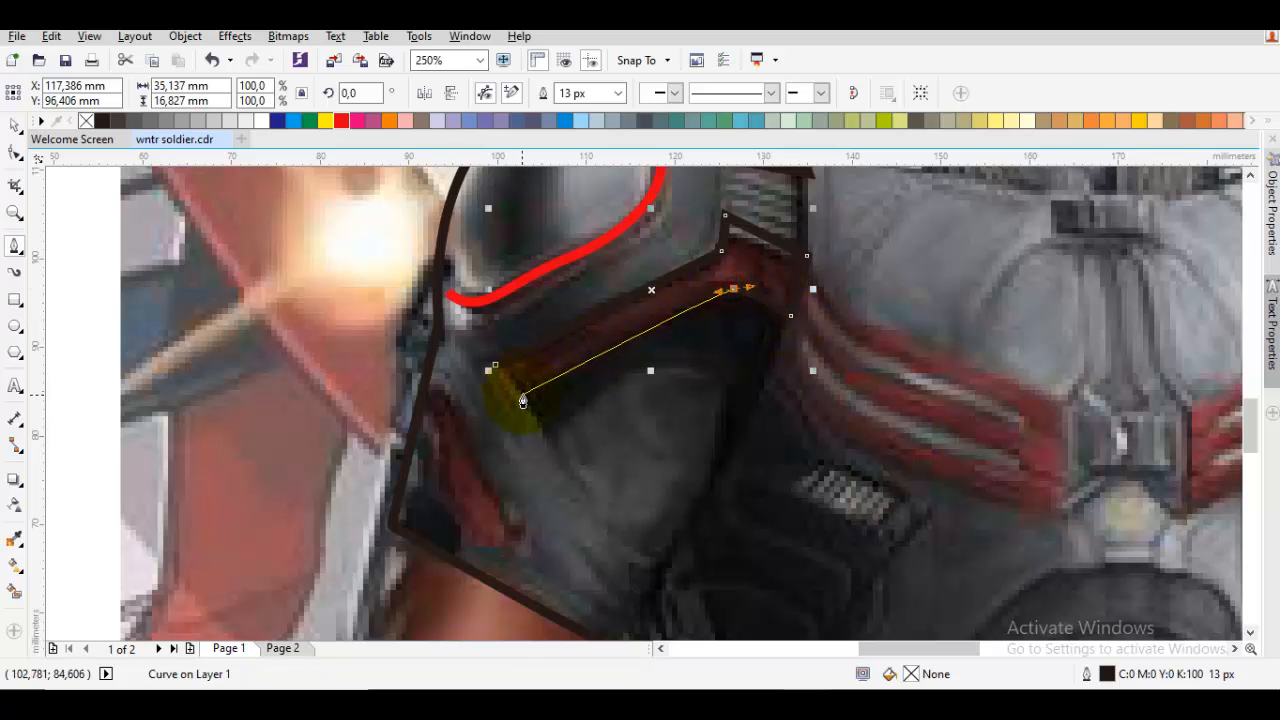
click(523, 396)
click(494, 368)
Merge the lower strap shape with the red upper shoulder band into one curve with the same red fill.
drag(676, 387, 597, 553)
key(space)
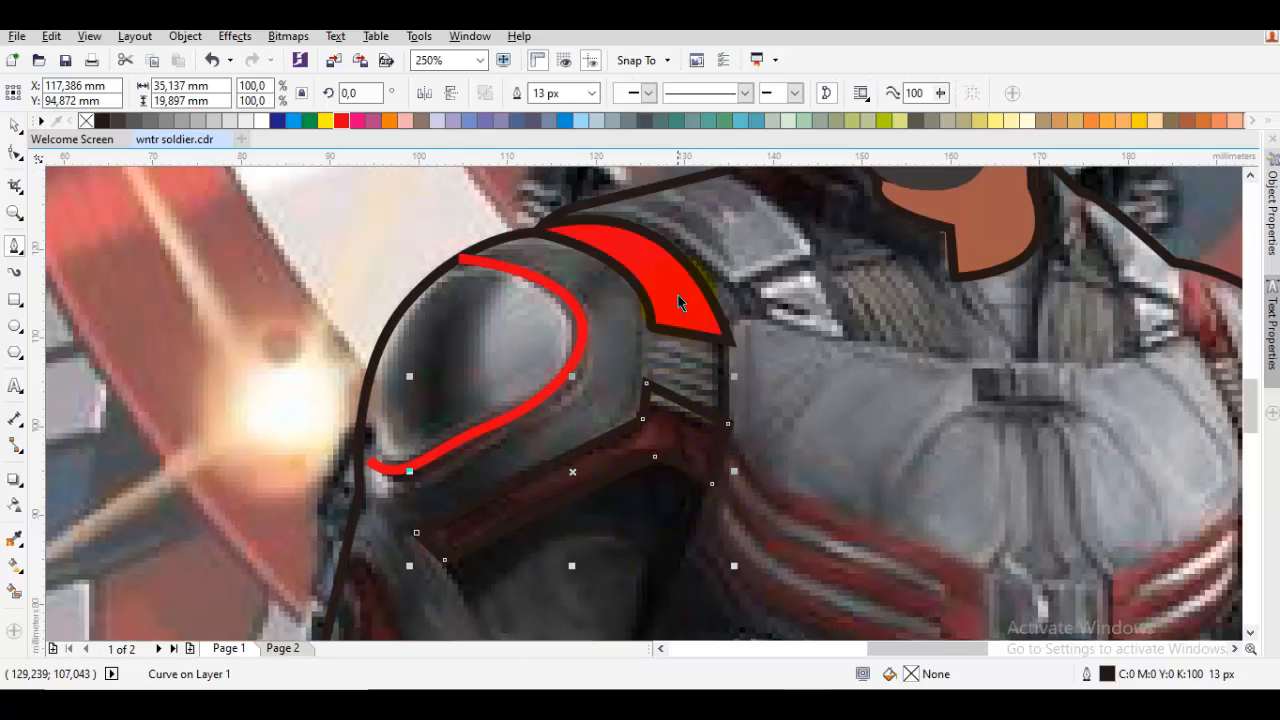
shift+click(679, 297)
click(519, 92)
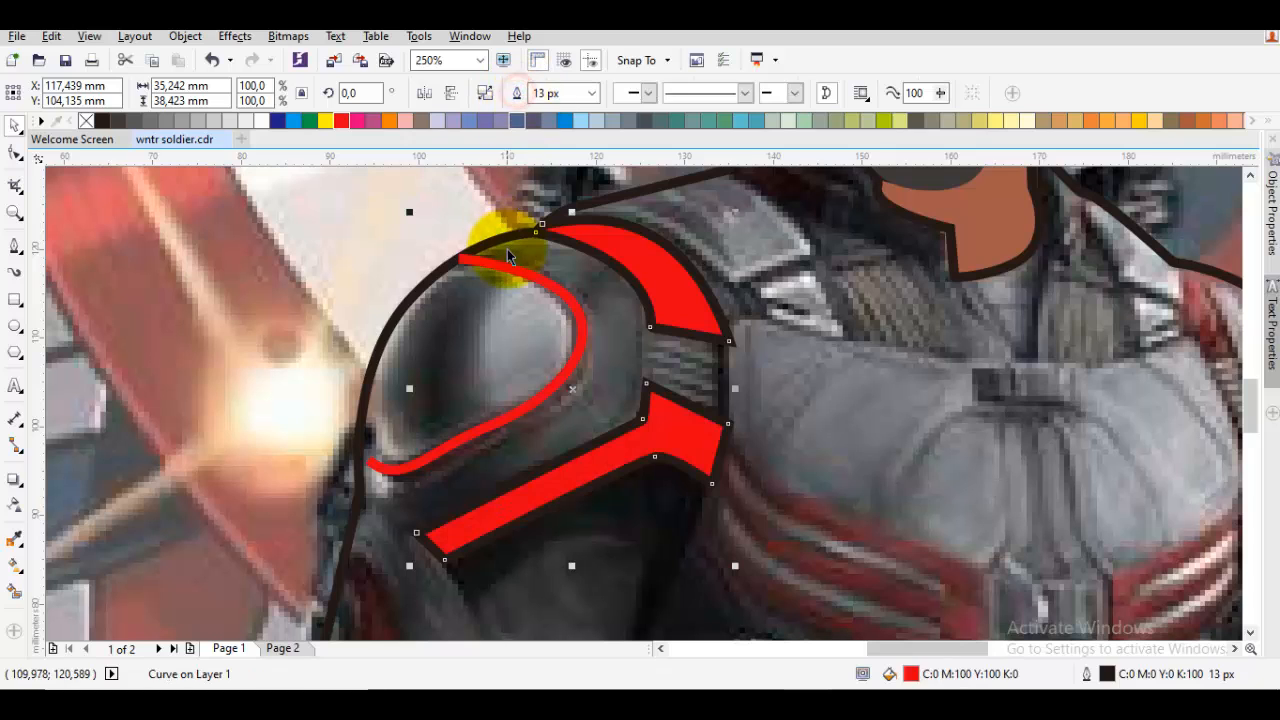
Move the upper end node of the red shoulder pad curve inward, just inside the black body outline.
key(F10)
scroll(466, 263, up, 3)
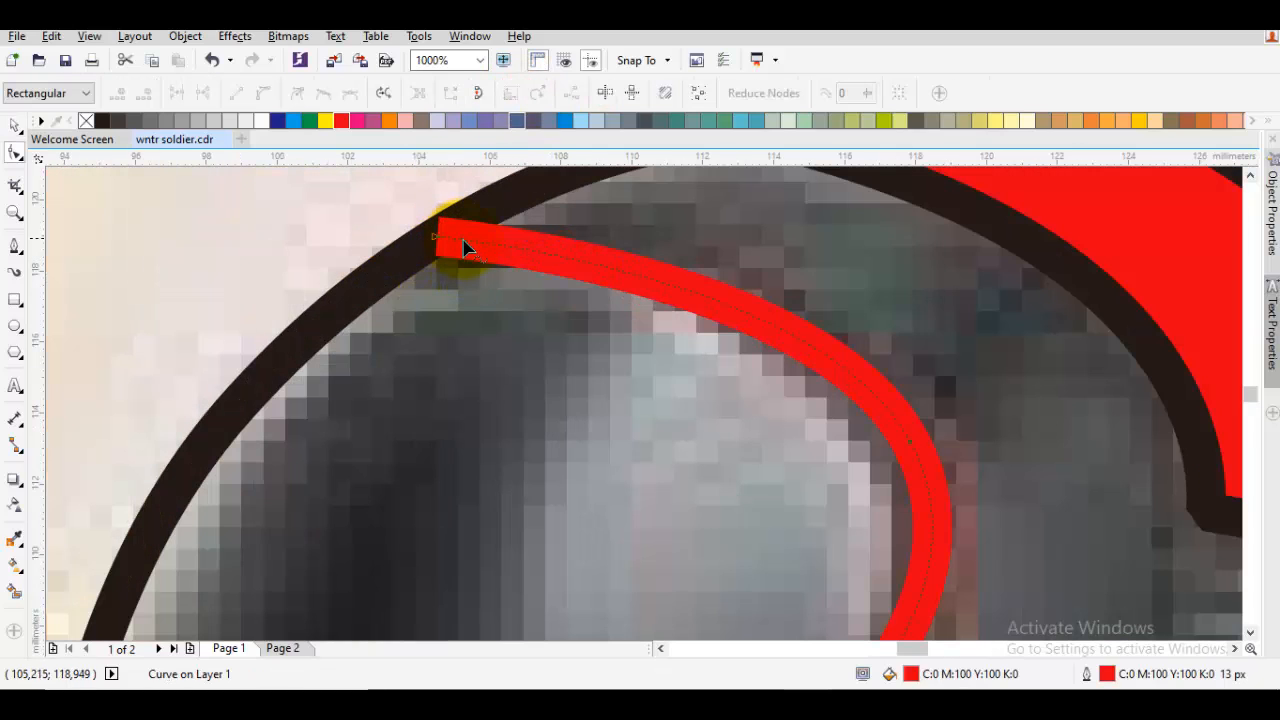
double_click(466, 242)
double_click(441, 241)
drag(442, 240, 476, 272)
key(space)
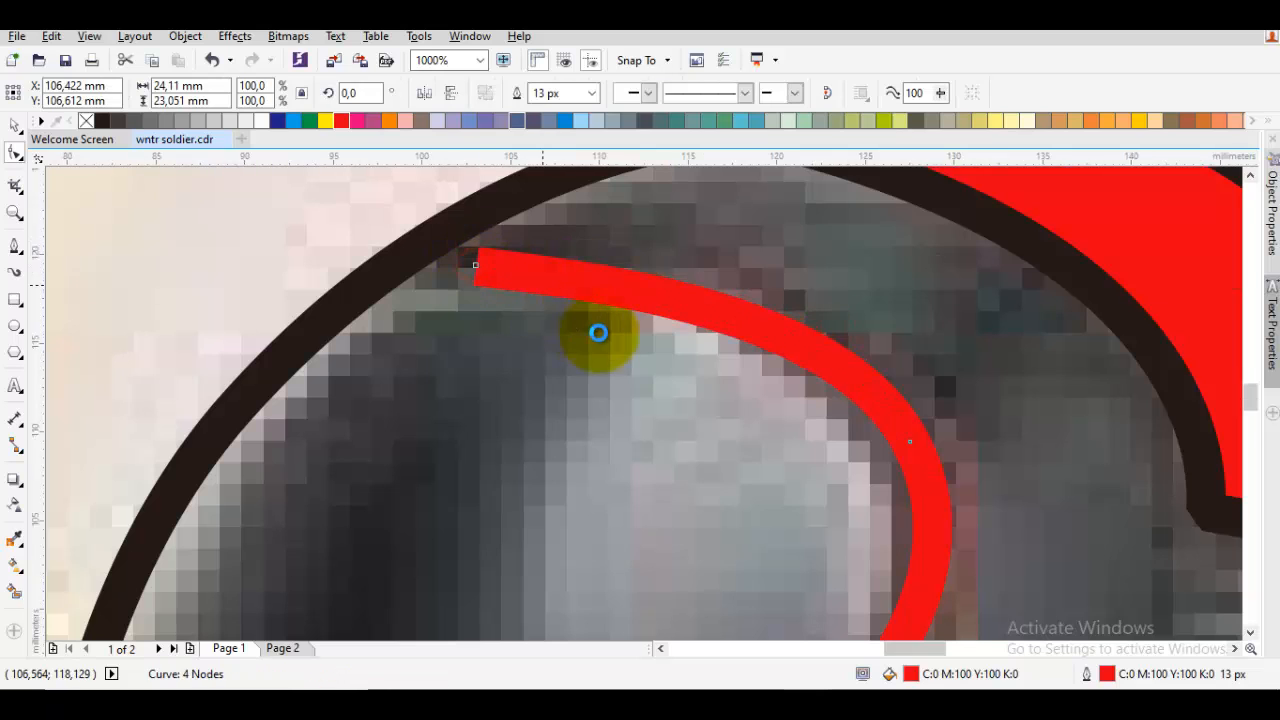
Trace the top, buckle-side and lower edges of the left chest band with the Pen tool, ending at the armpit.
scroll(597, 328, down, 2)
click(693, 366)
drag(638, 475, 433, 348)
drag(698, 358, 449, 351)
key(space)
click(398, 303)
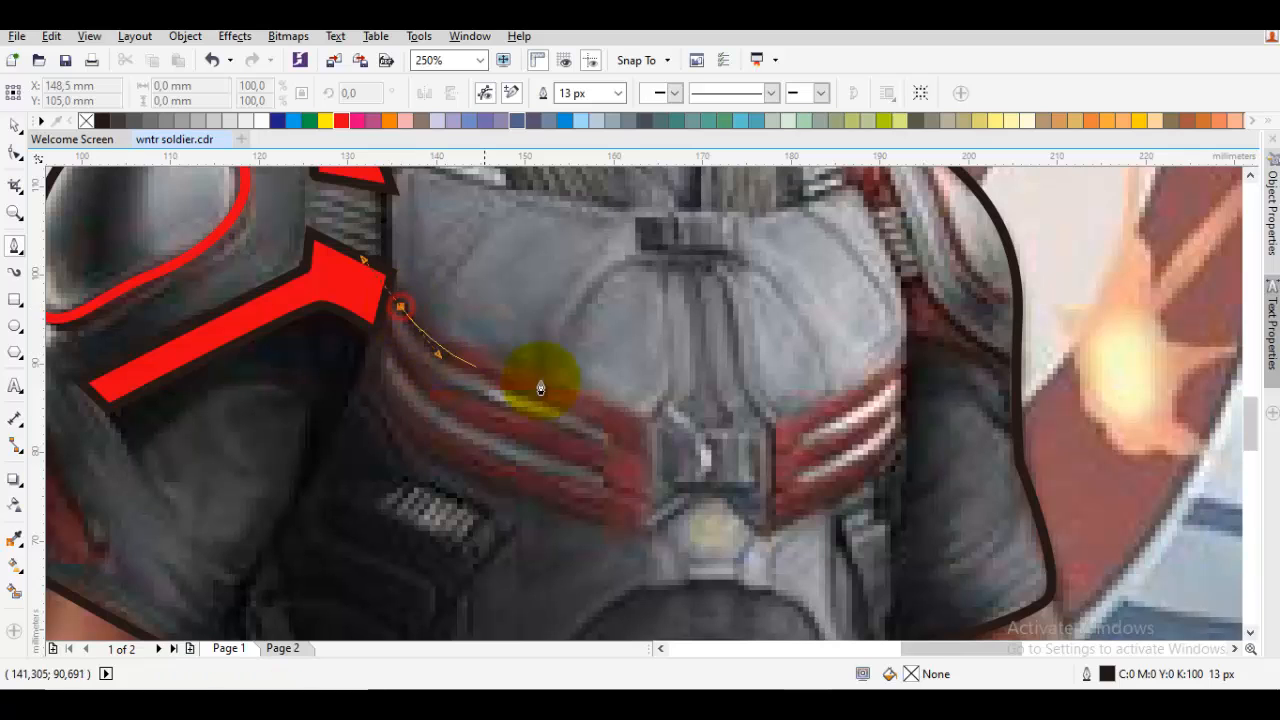
drag(652, 414, 647, 534)
click(647, 534)
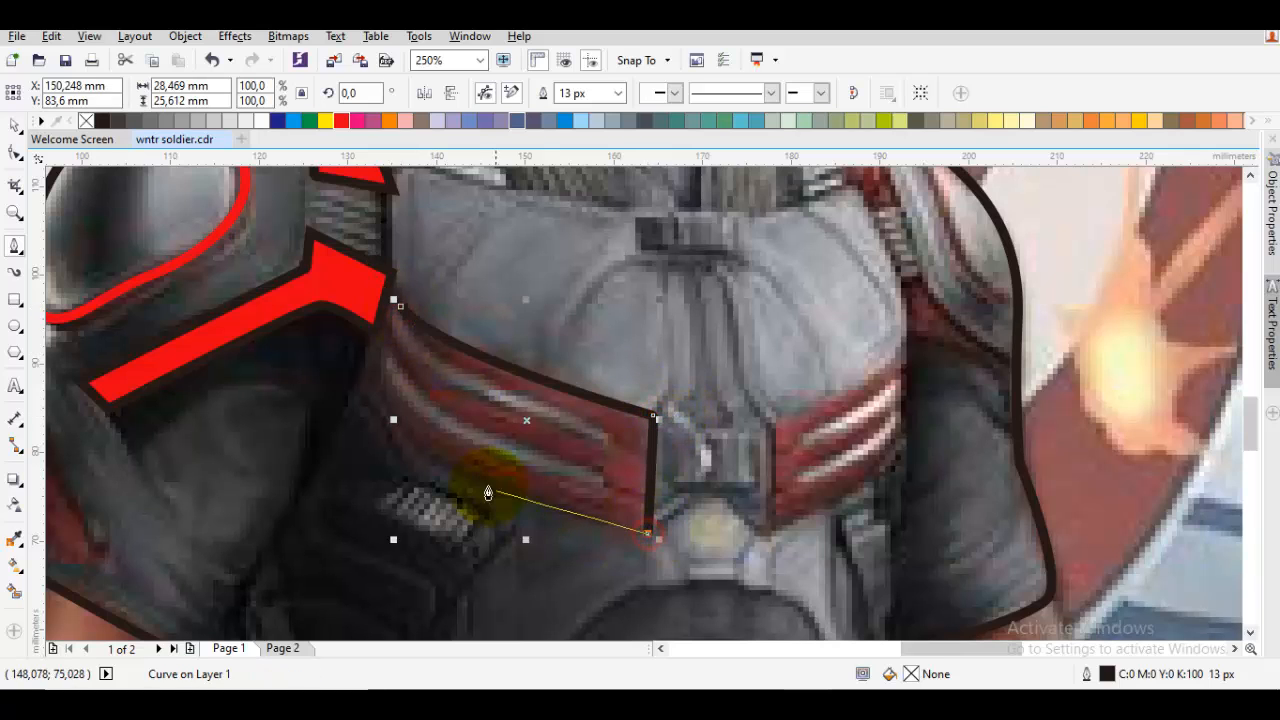
drag(412, 463, 408, 457)
drag(372, 364, 444, 450)
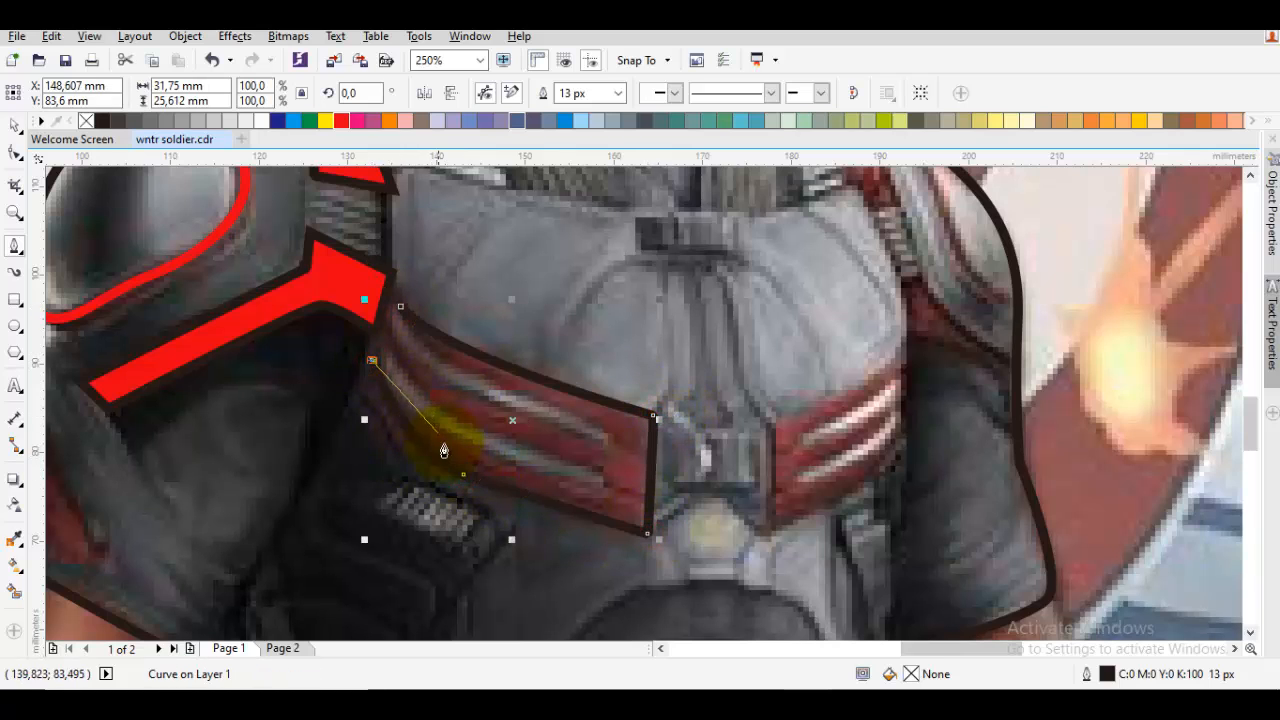
Continue the left chest band outline around its two light stripes as narrow slots and close the shape.
click(457, 441)
click(607, 488)
click(610, 471)
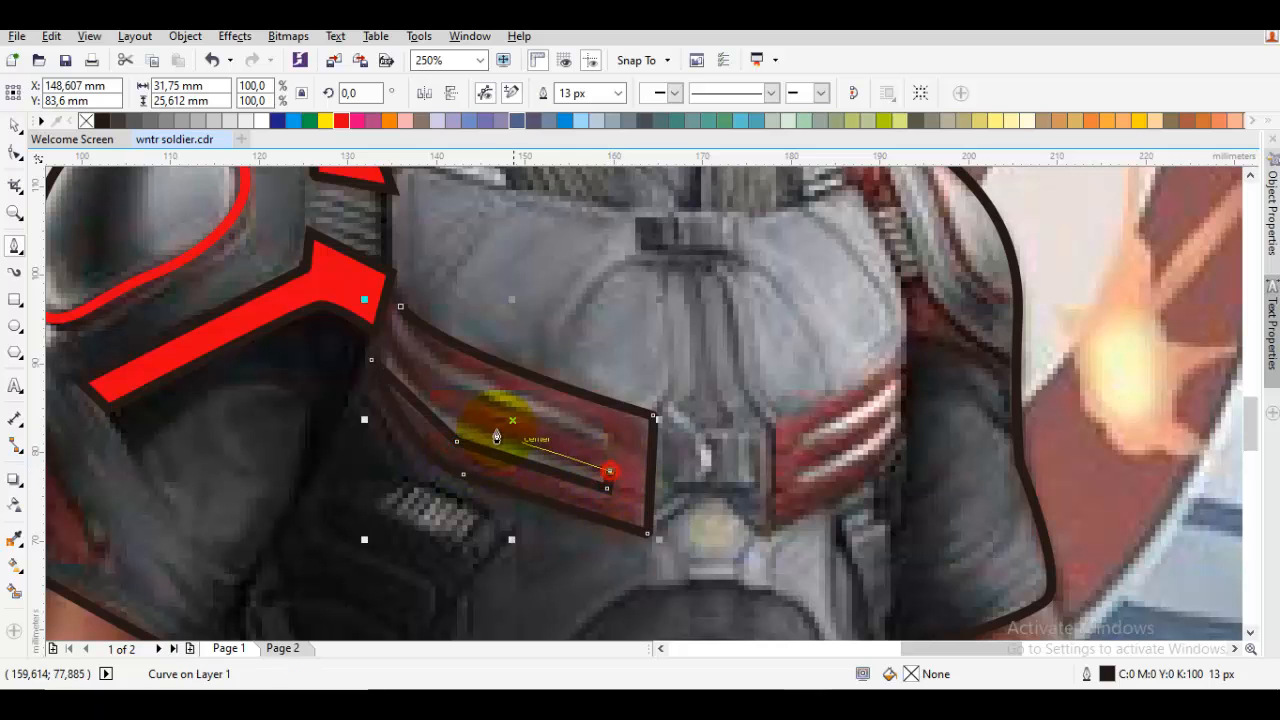
click(459, 424)
drag(389, 343, 610, 442)
click(614, 438)
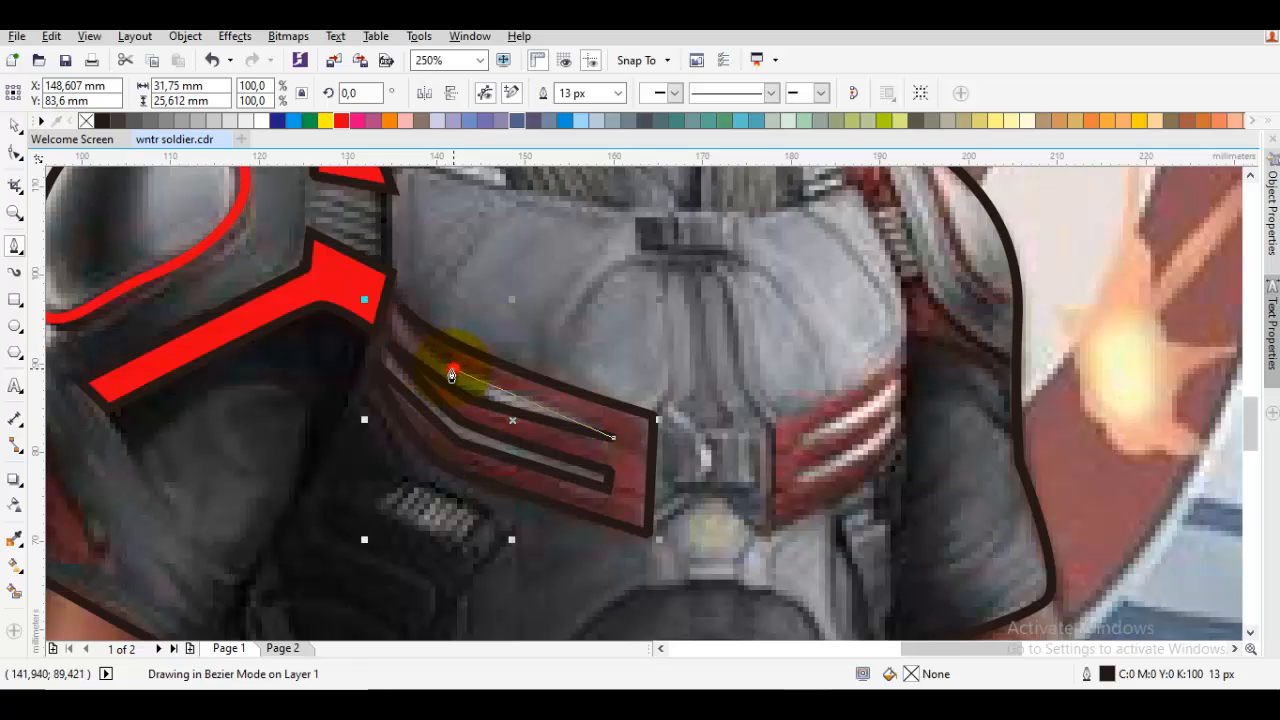
click(452, 372)
click(400, 312)
Merge the left chest band shape with the red shoulder shapes so it takes the same red fill.
scroll(400, 311, down, 1)
scroll(390, 300, up, 1)
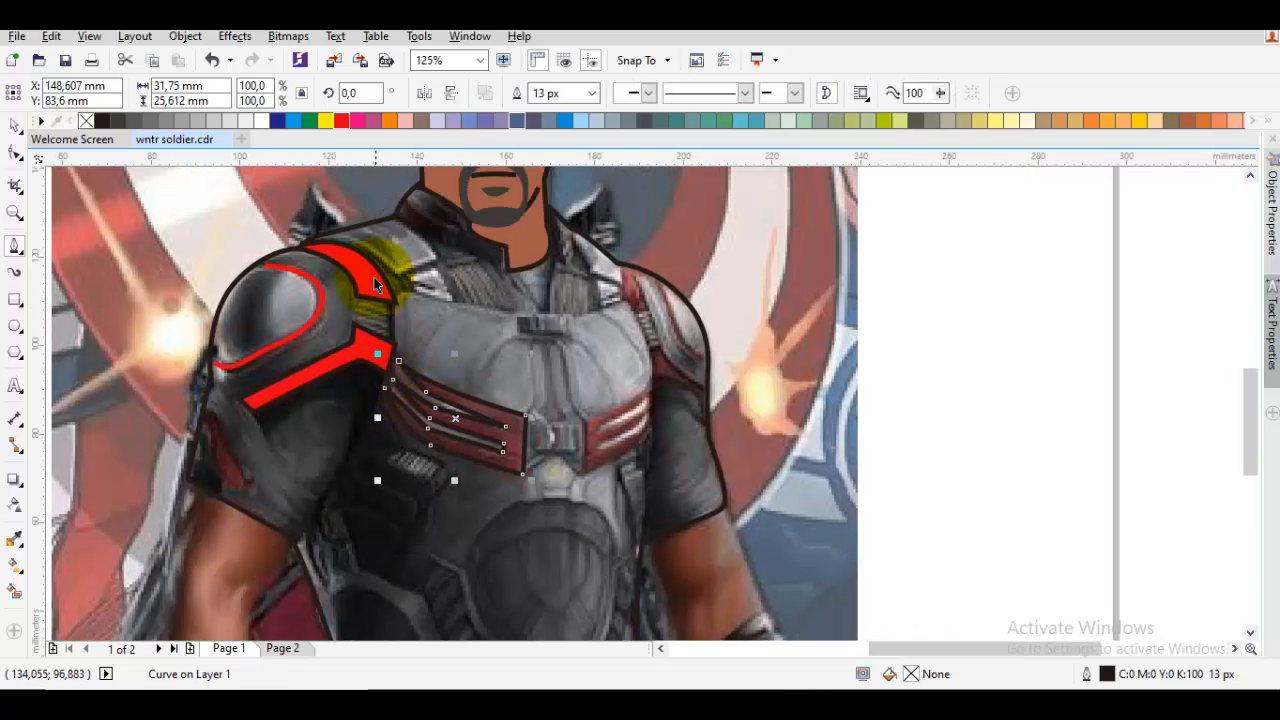
key(space)
shift+click(377, 284)
click(519, 95)
key(Escape)
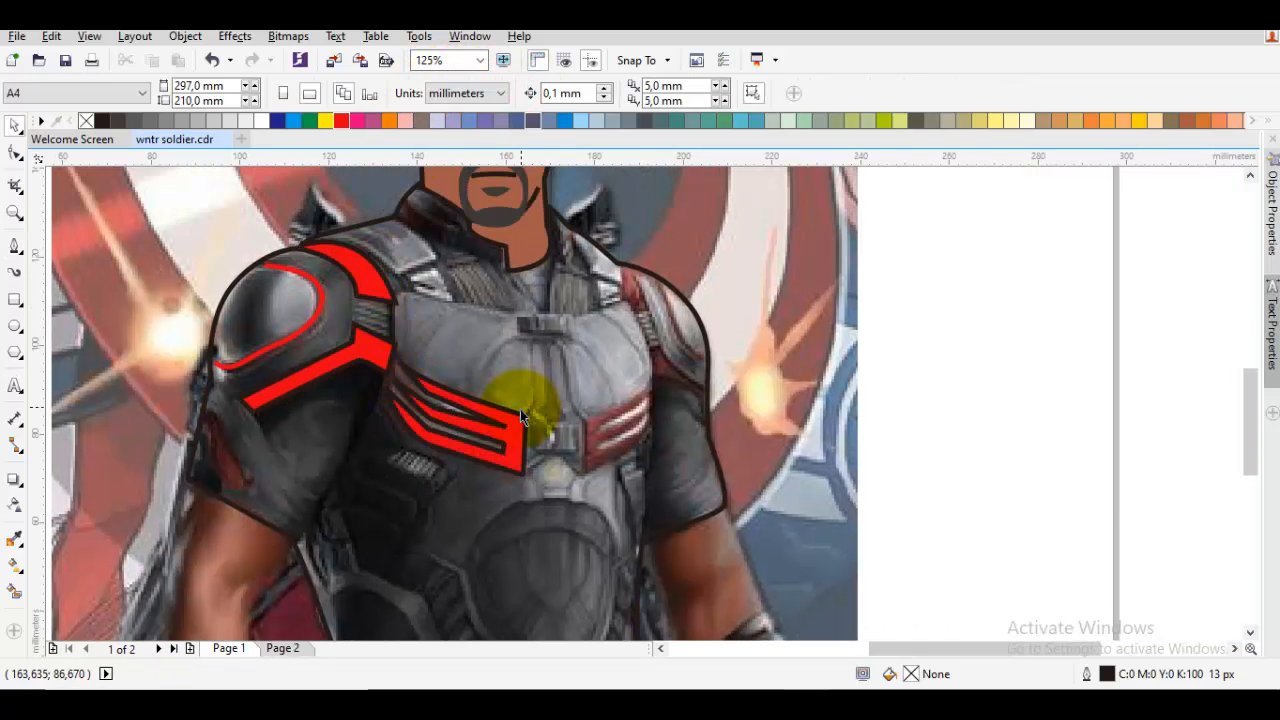
Trace the top, buckle-side and lower edges of the right chest band with the Pen tool.
scroll(522, 409, up, 1)
drag(582, 414, 533, 411)
key(space)
scroll(714, 387, up, 1)
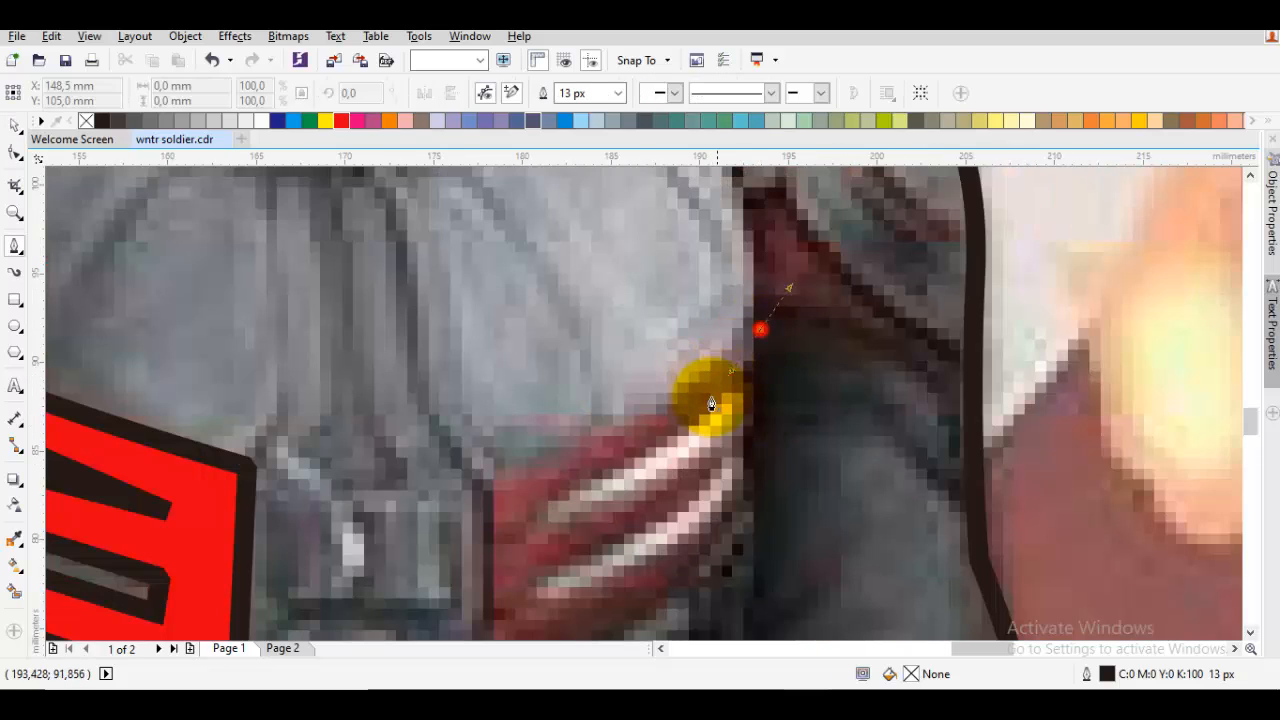
drag(738, 339, 654, 459)
drag(493, 494, 653, 302)
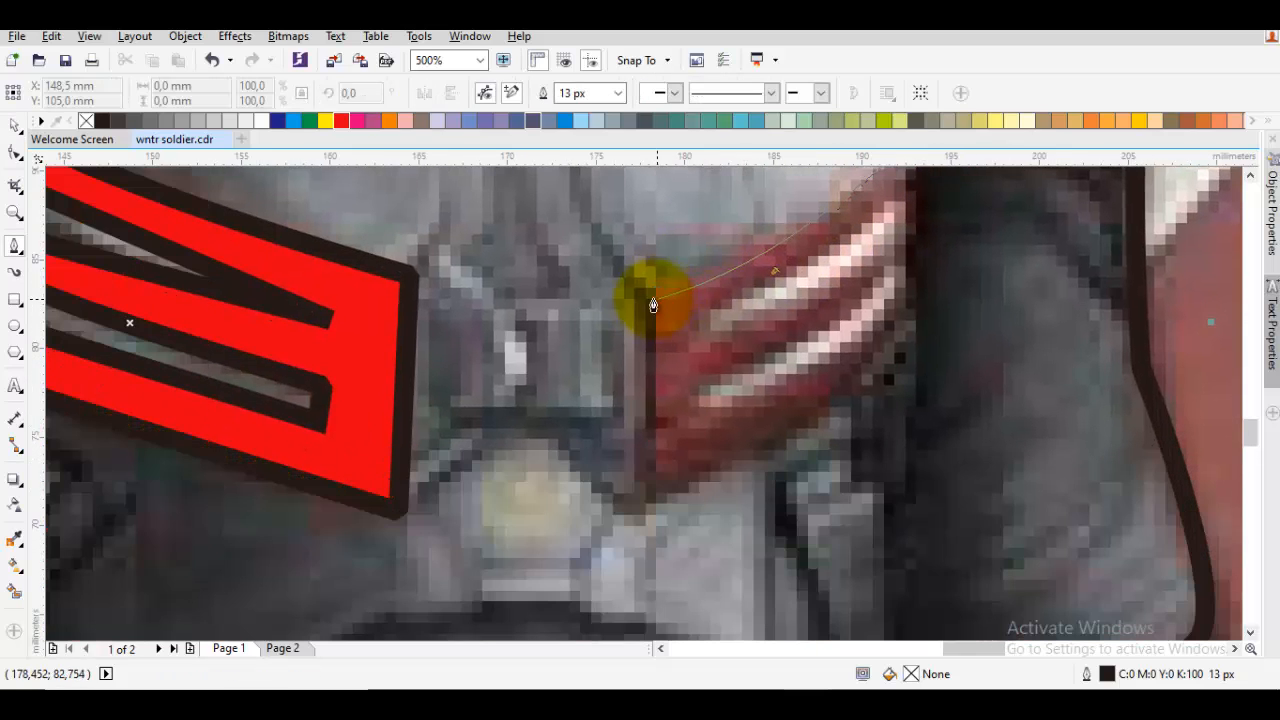
click(644, 299)
click(648, 498)
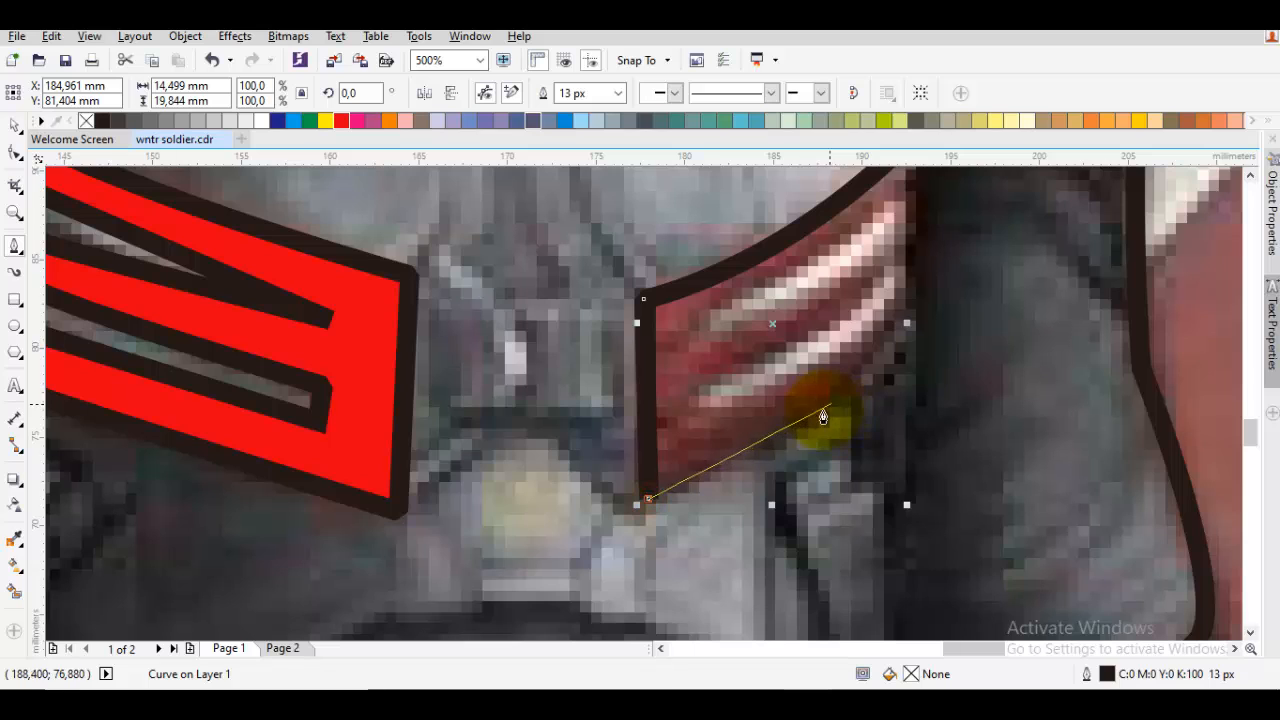
click(898, 305)
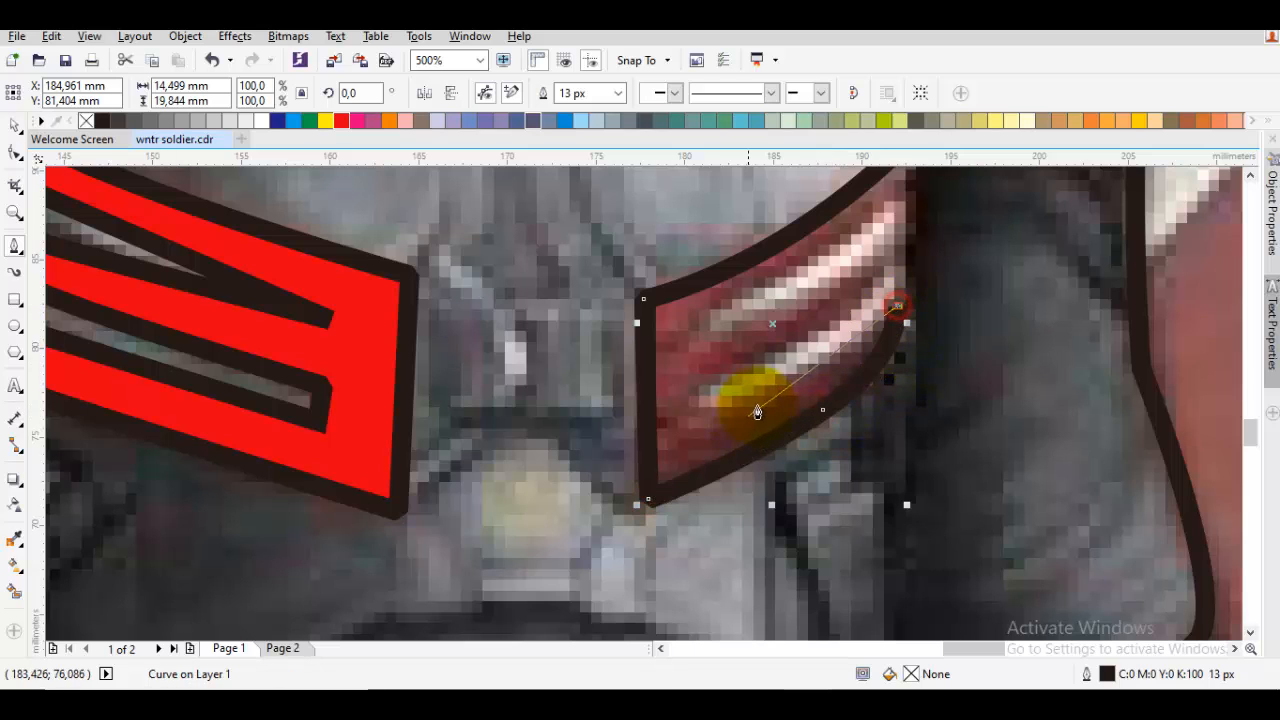
Continue the right chest band outline around its two light stripes as pointed slots and close the shape.
drag(787, 389, 717, 431)
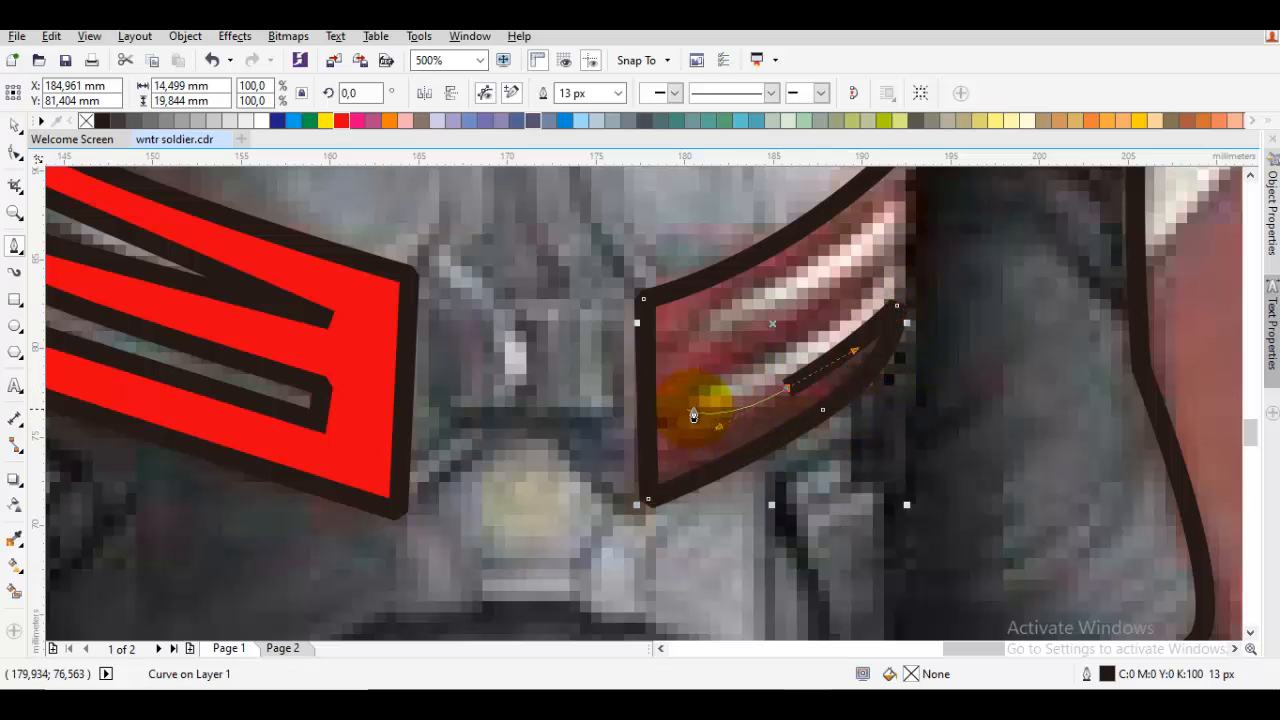
click(698, 406)
mouse_move(842, 325)
mouse_down()
mouse_move(771, 407)
mouse_move(822, 377)
mouse_move(826, 311)
mouse_move(732, 400)
mouse_move(642, 424)
mouse_up()
click(619, 419)
drag(835, 237, 865, 286)
Merge the right chest band shape with the red suit shapes to give it the same fill.
key(space)
shift+click(306, 379)
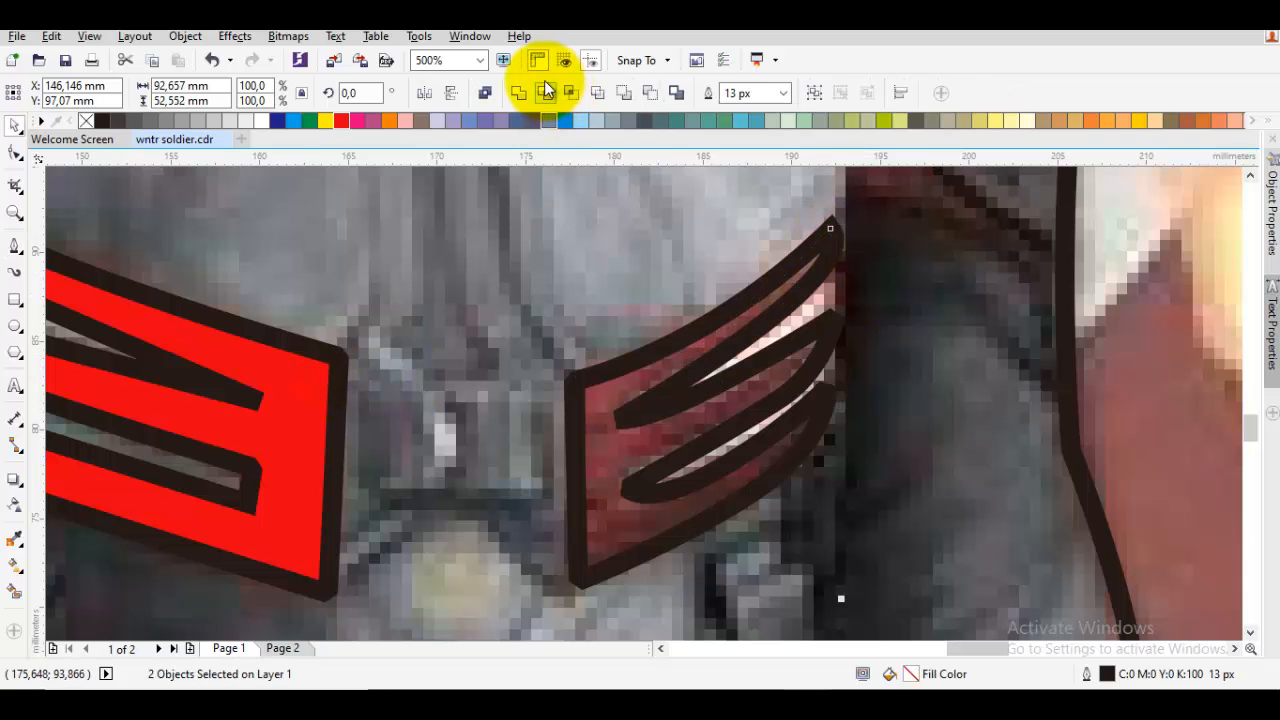
click(522, 92)
key(Escape)
scroll(671, 386, down, 2)
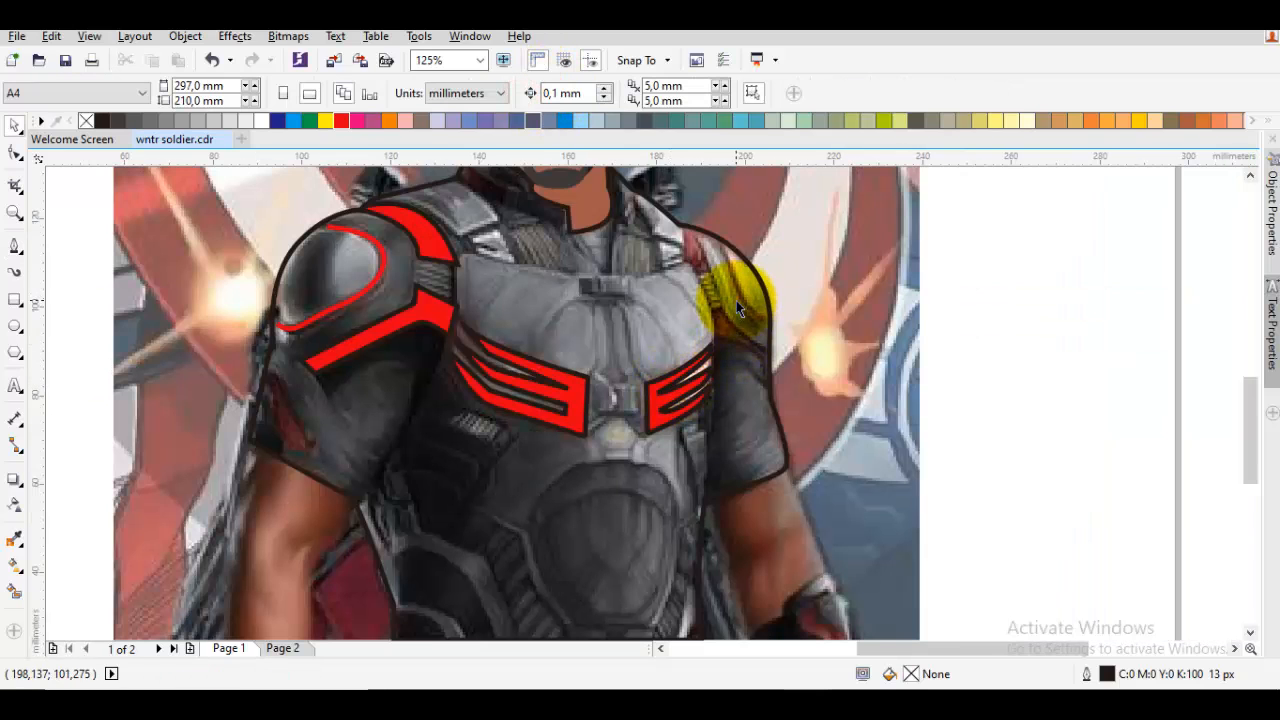
Draw a closed Bezier shape around the narrow red strap at the top of the right shoulder, starting on the body outline.
key(space)
scroll(732, 286, up, 1)
drag(749, 321, 887, 422)
mouse_move(798, 334)
mouse_down()
mouse_move(903, 337)
mouse_move(890, 348)
mouse_up()
key(b)
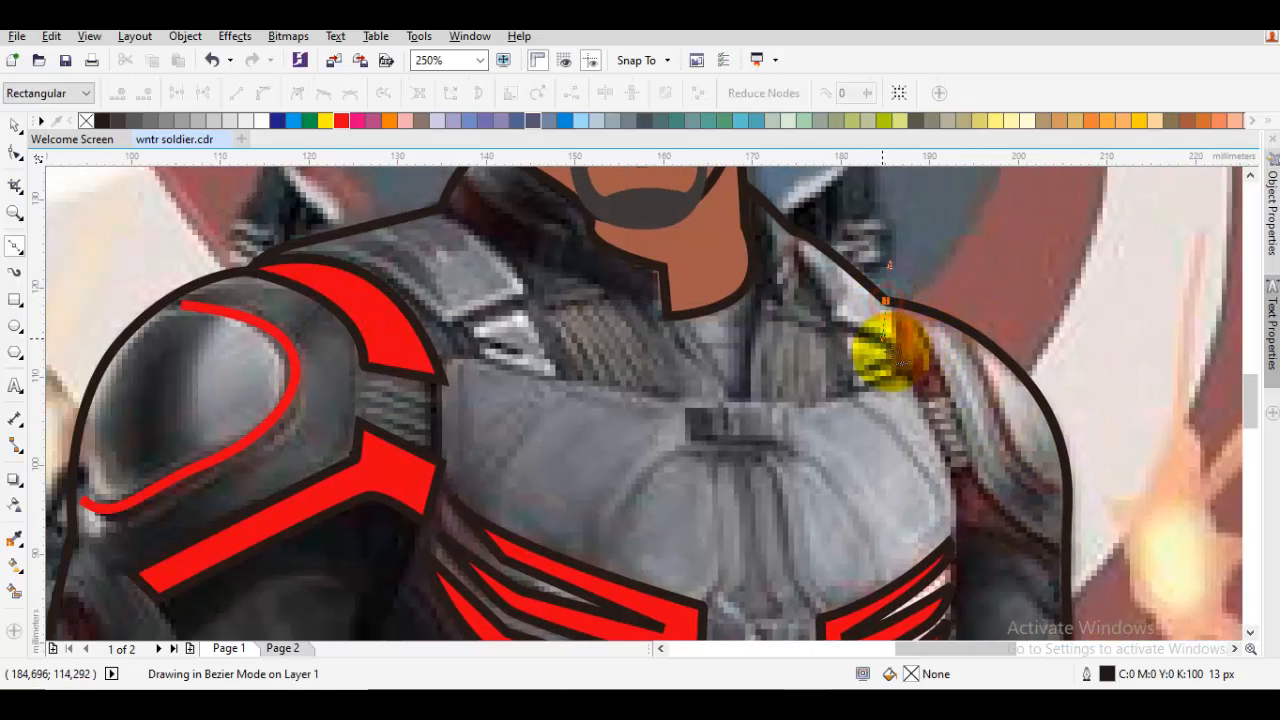
scroll(890, 350, up, 2)
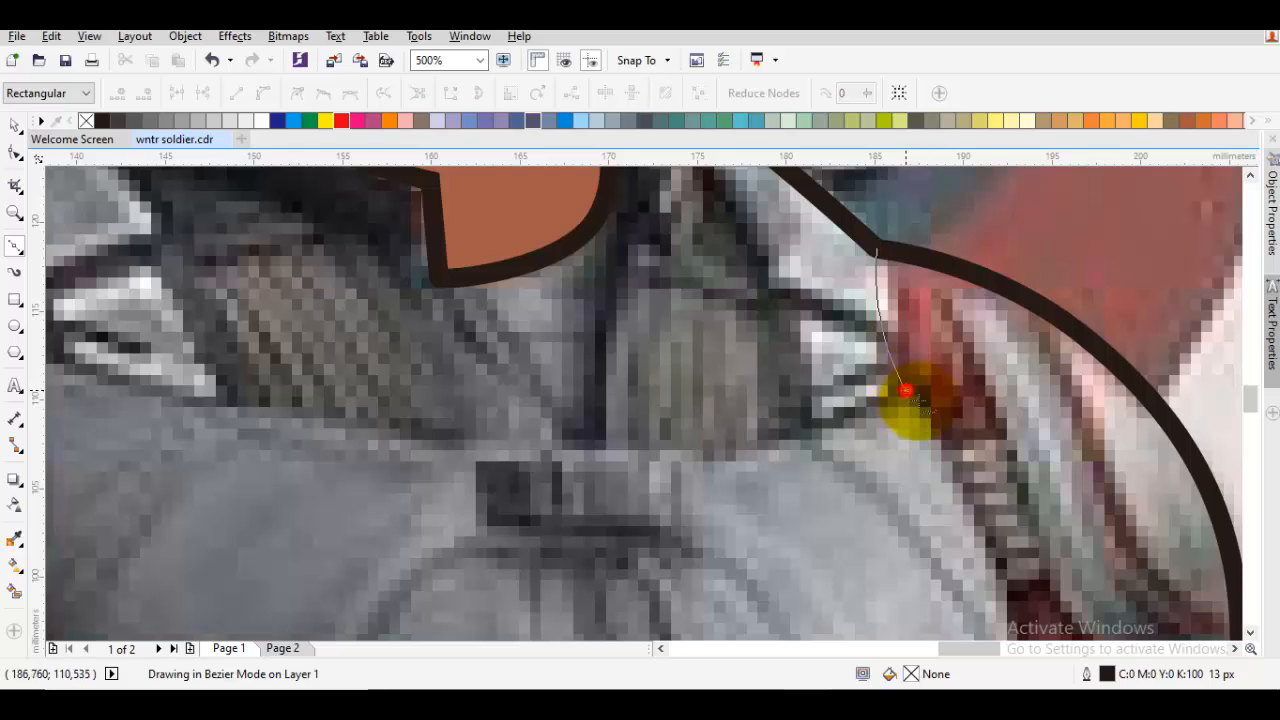
drag(955, 445, 998, 432)
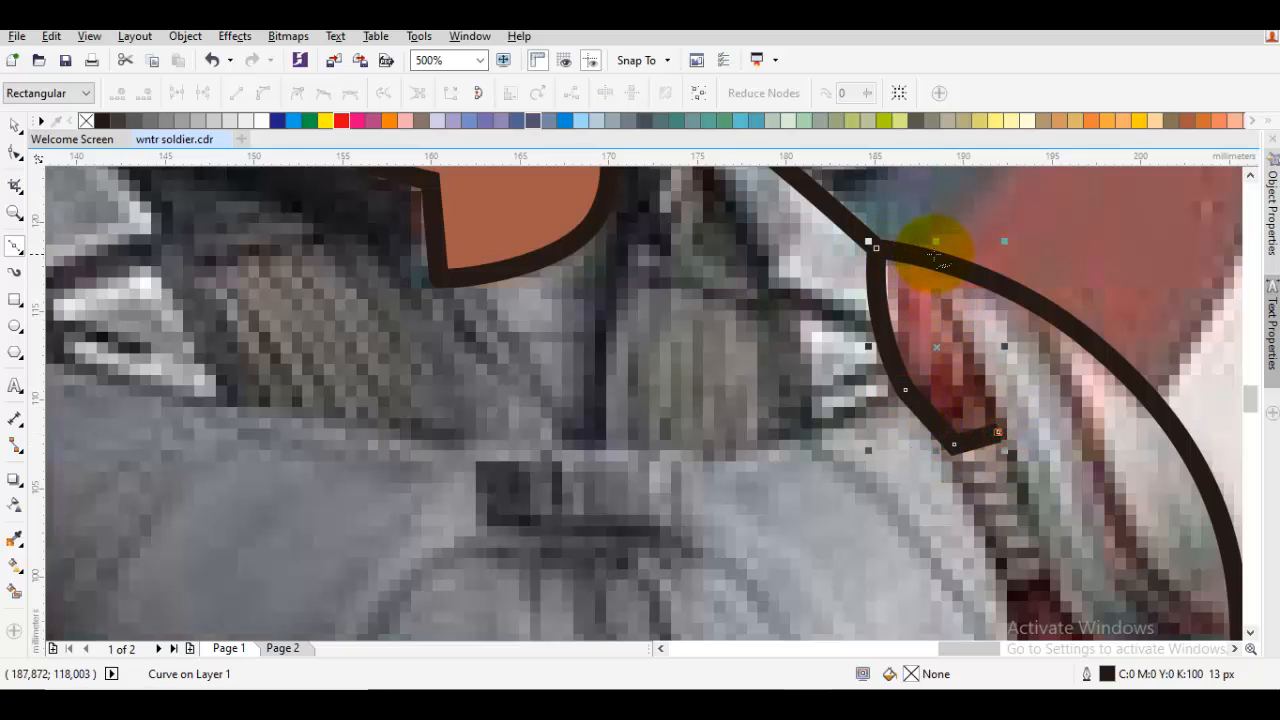
click(936, 261)
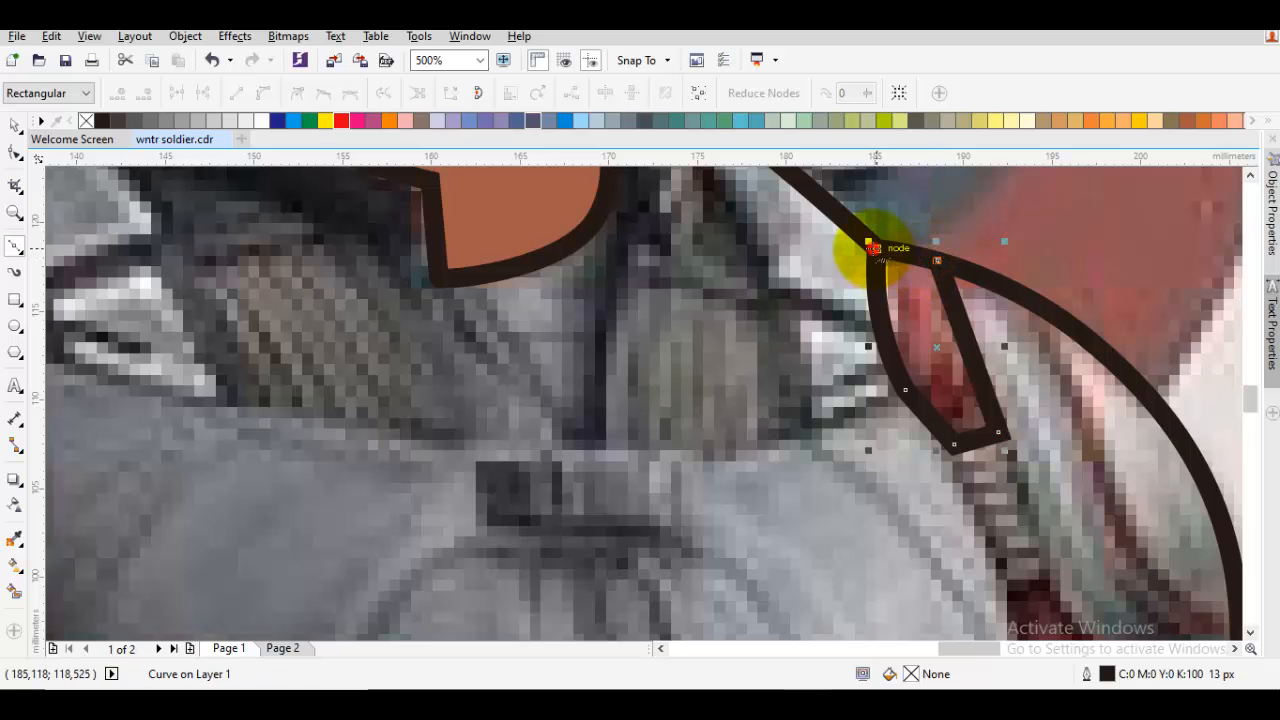
click(871, 247)
Merge the upper right shoulder strap with the red suit shapes.
scroll(873, 252, down, 4)
shift+click(632, 284)
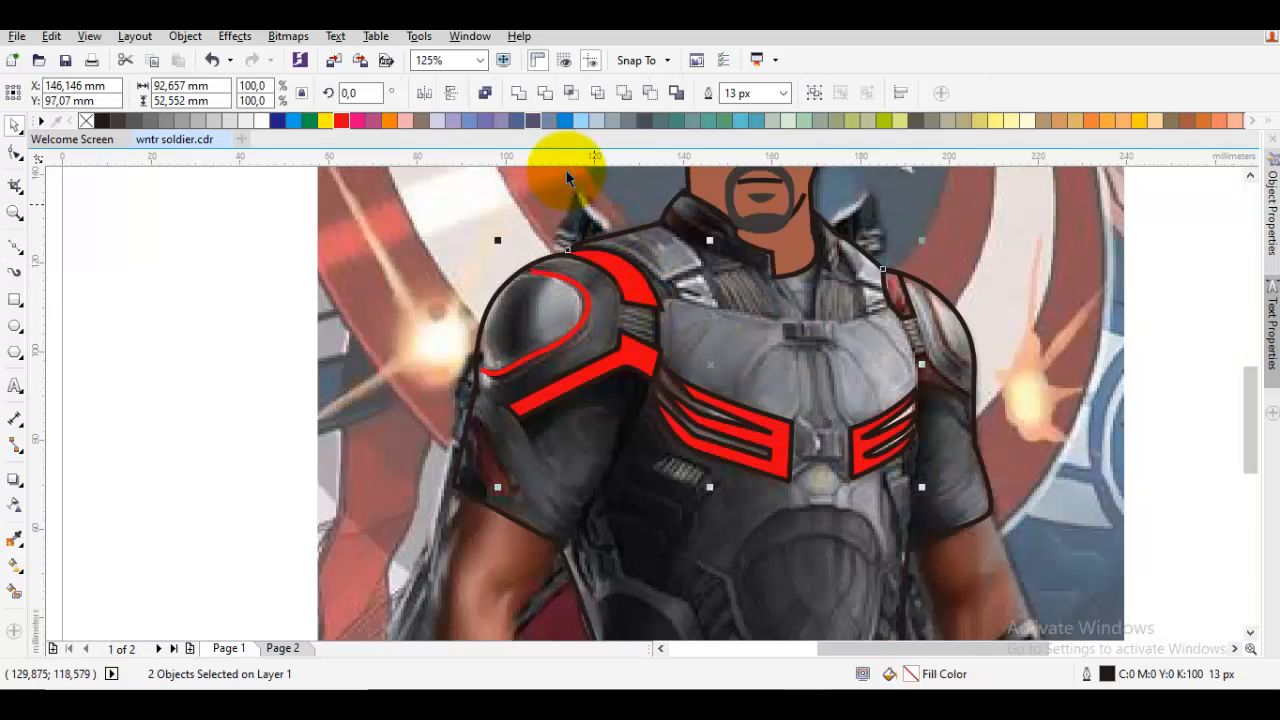
click(517, 95)
click(954, 341)
Draw an open Bezier curve along the right shoulder pad's dark red stripe and colour its outline red.
scroll(948, 341, up, 2)
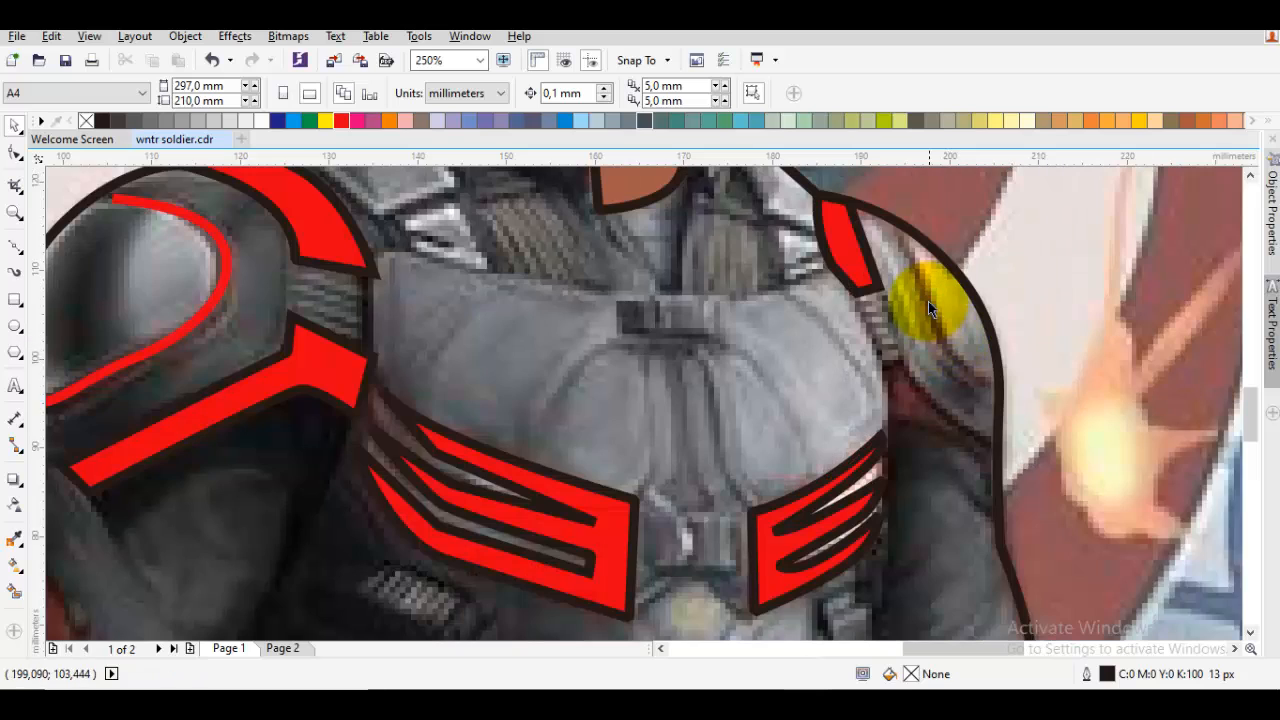
key(F5)
scroll(928, 301, up, 2)
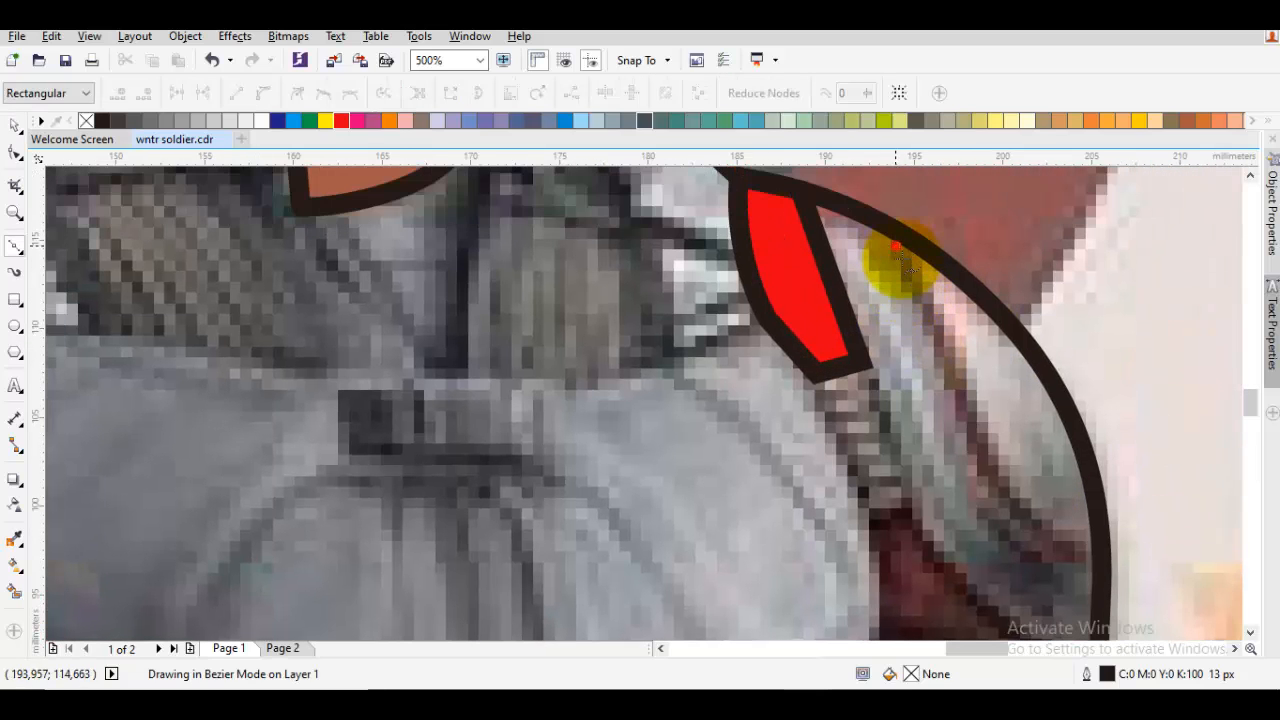
drag(1035, 501, 930, 421)
drag(966, 471, 1046, 514)
scroll(1046, 514, down, 2)
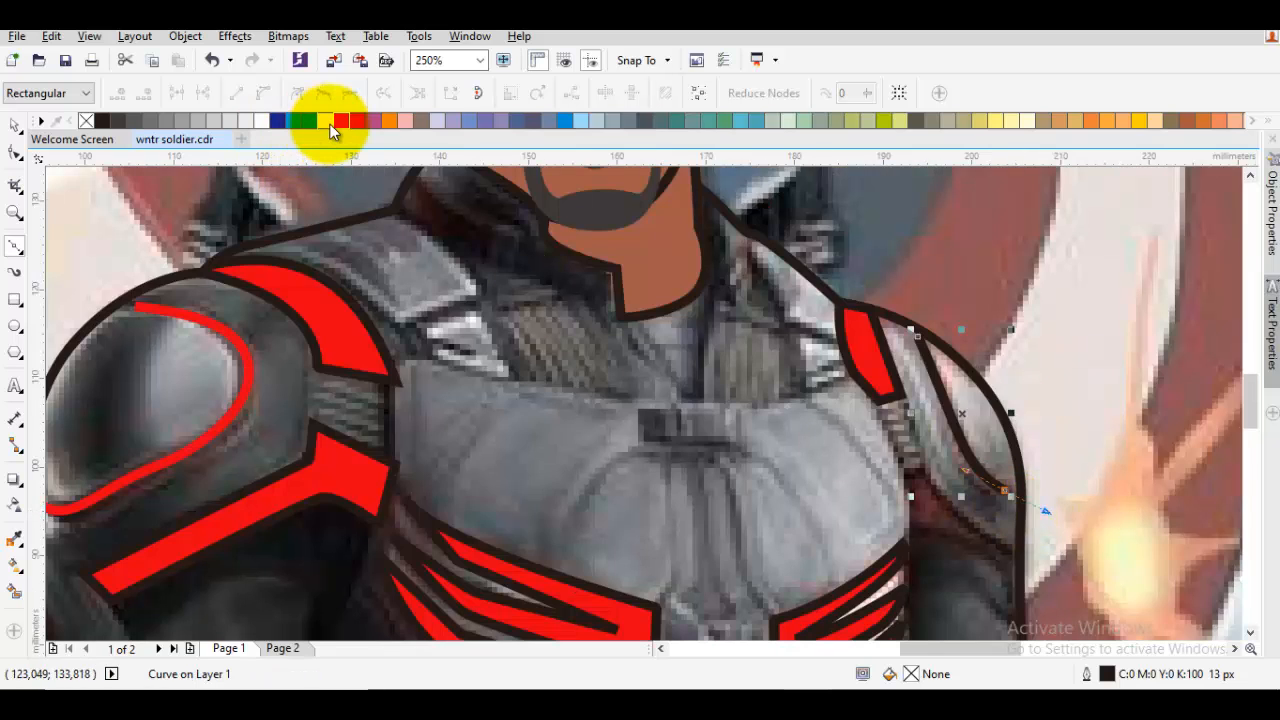
right_click(340, 122)
key(space)
click(1045, 468)
Draw a closed Bezier shape around the dark red strap beneath the right shoulder pad, from the armpit to the body outline.
drag(1050, 480, 935, 389)
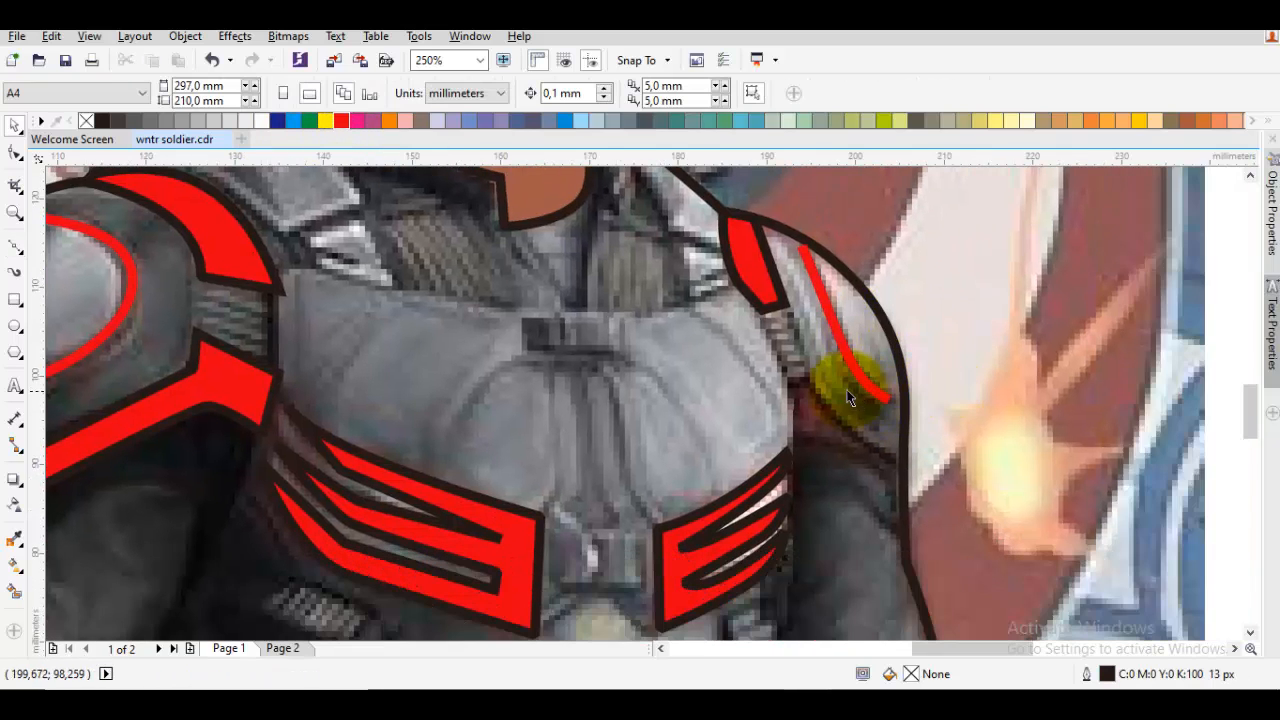
drag(845, 390, 1076, 374)
key(F10)
click(890, 388)
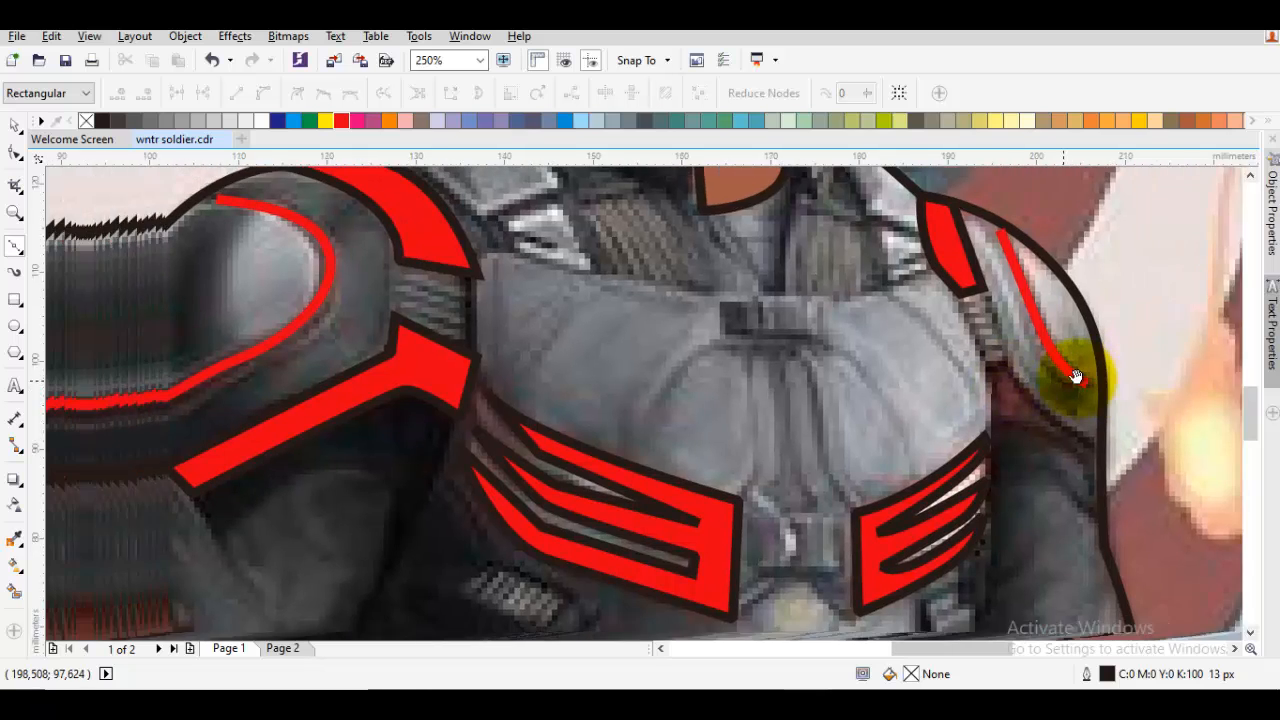
scroll(1077, 372, up, 1)
drag(949, 320, 1003, 420)
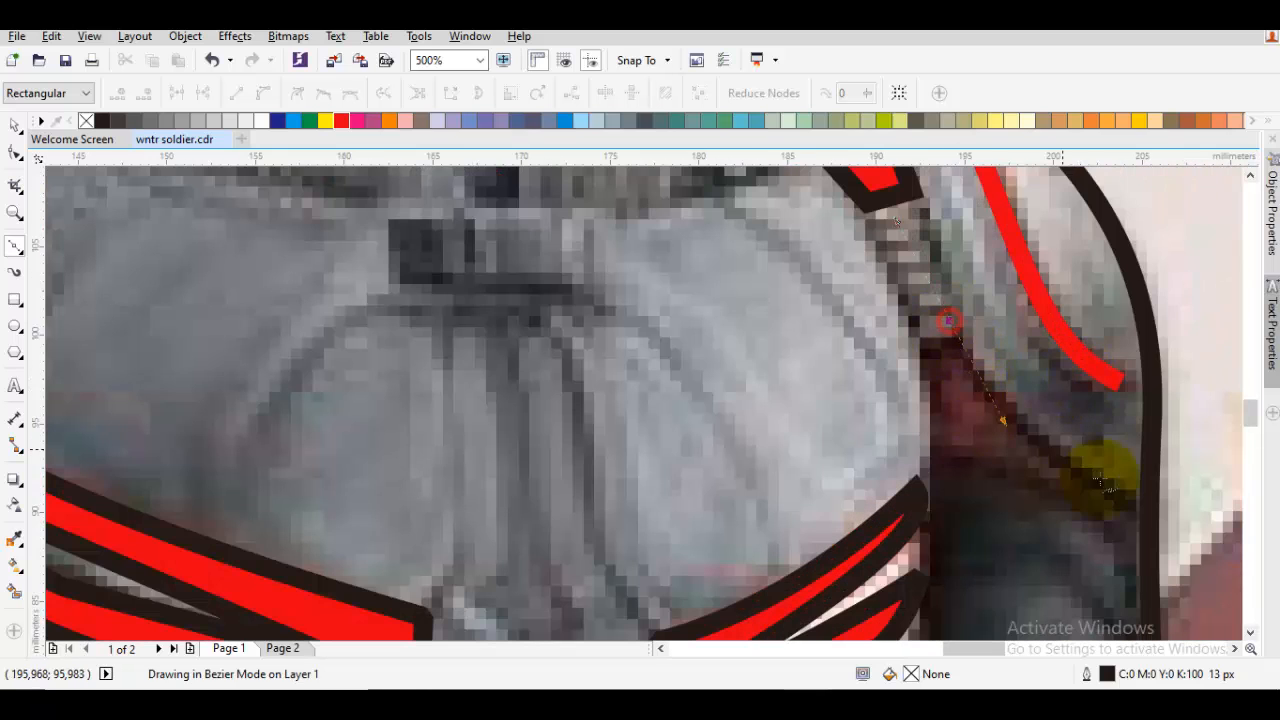
drag(1120, 496, 1049, 486)
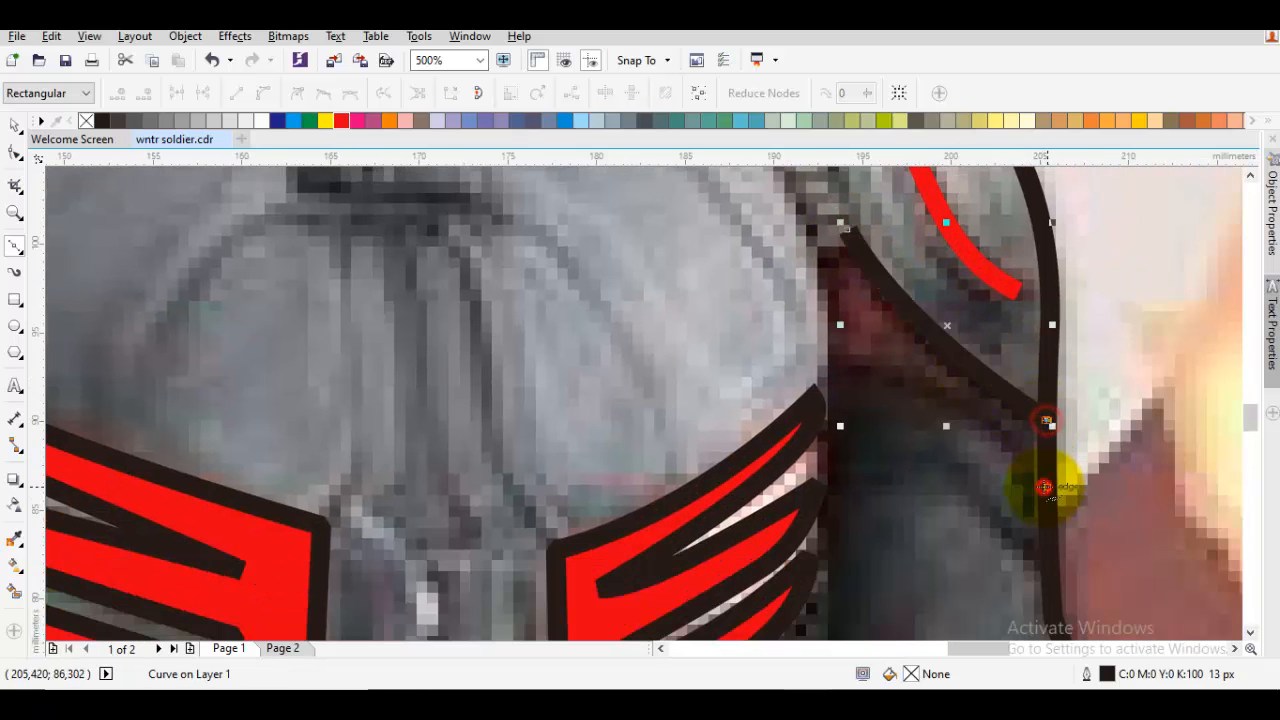
click(897, 378)
click(841, 381)
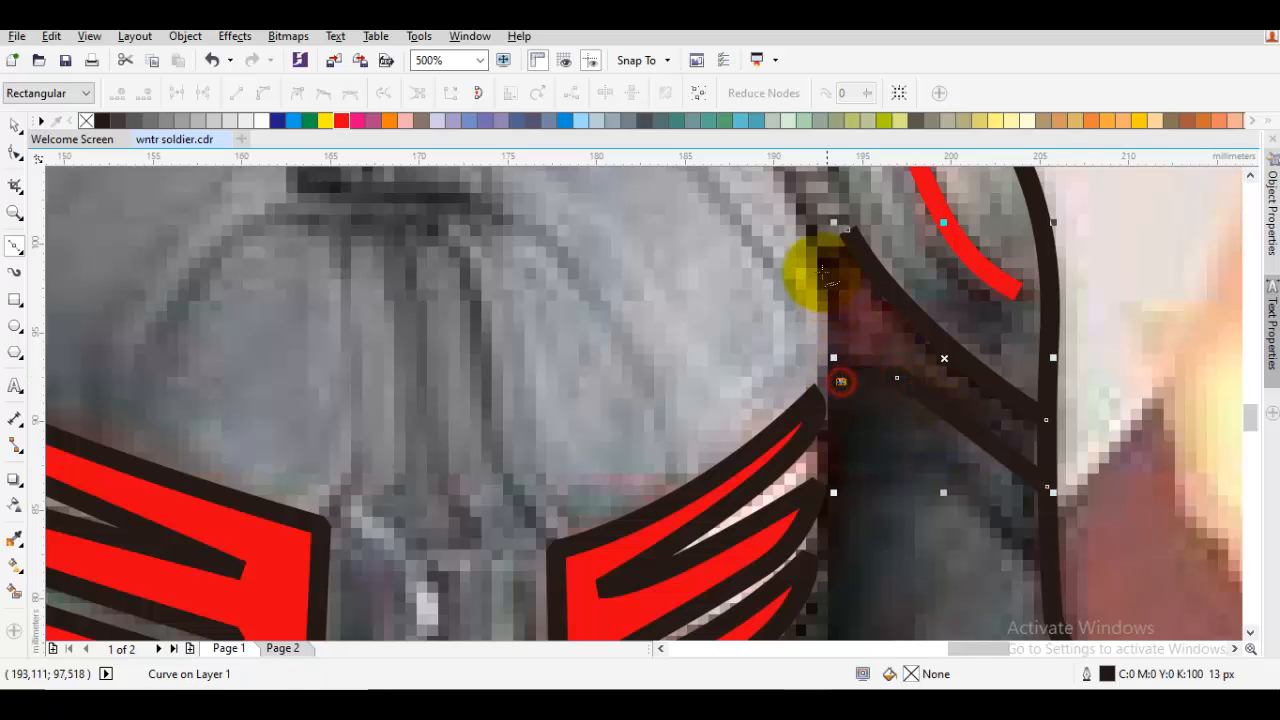
click(812, 262)
click(846, 229)
Merge the strap beneath the right shoulder pad with the red suit shapes.
key(space)
shift+click(772, 434)
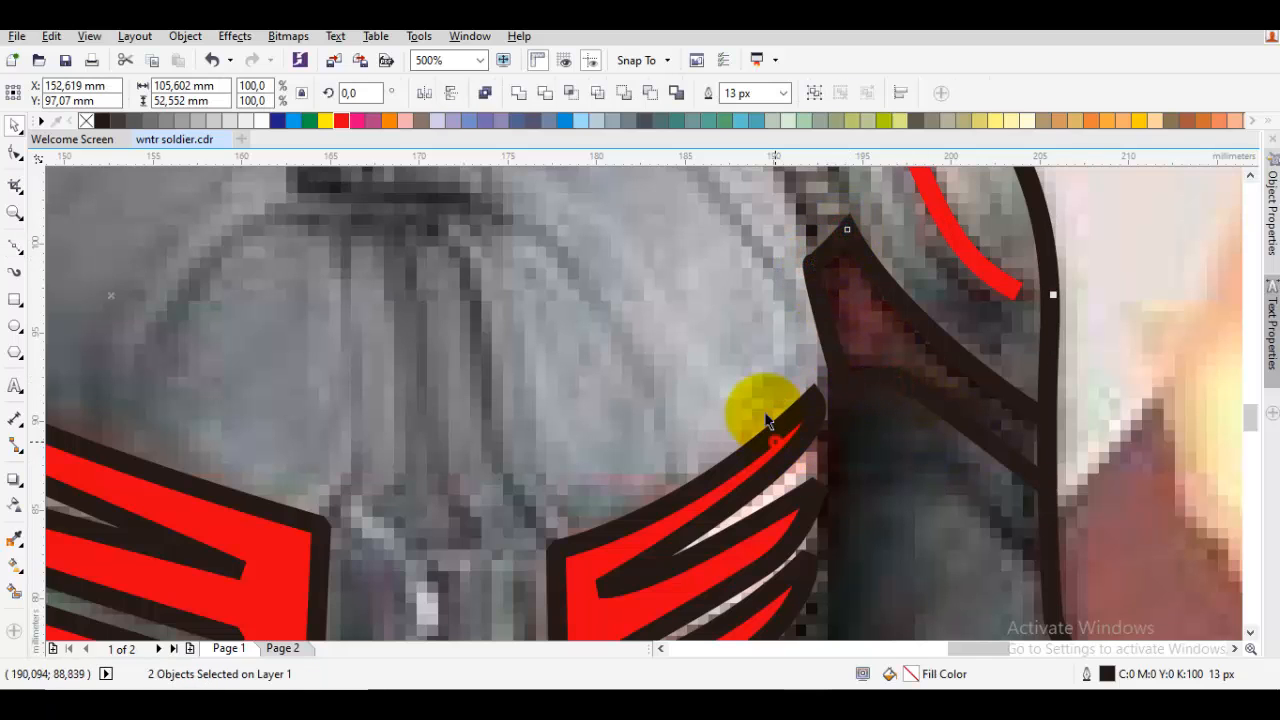
click(519, 95)
scroll(857, 365, down, 1)
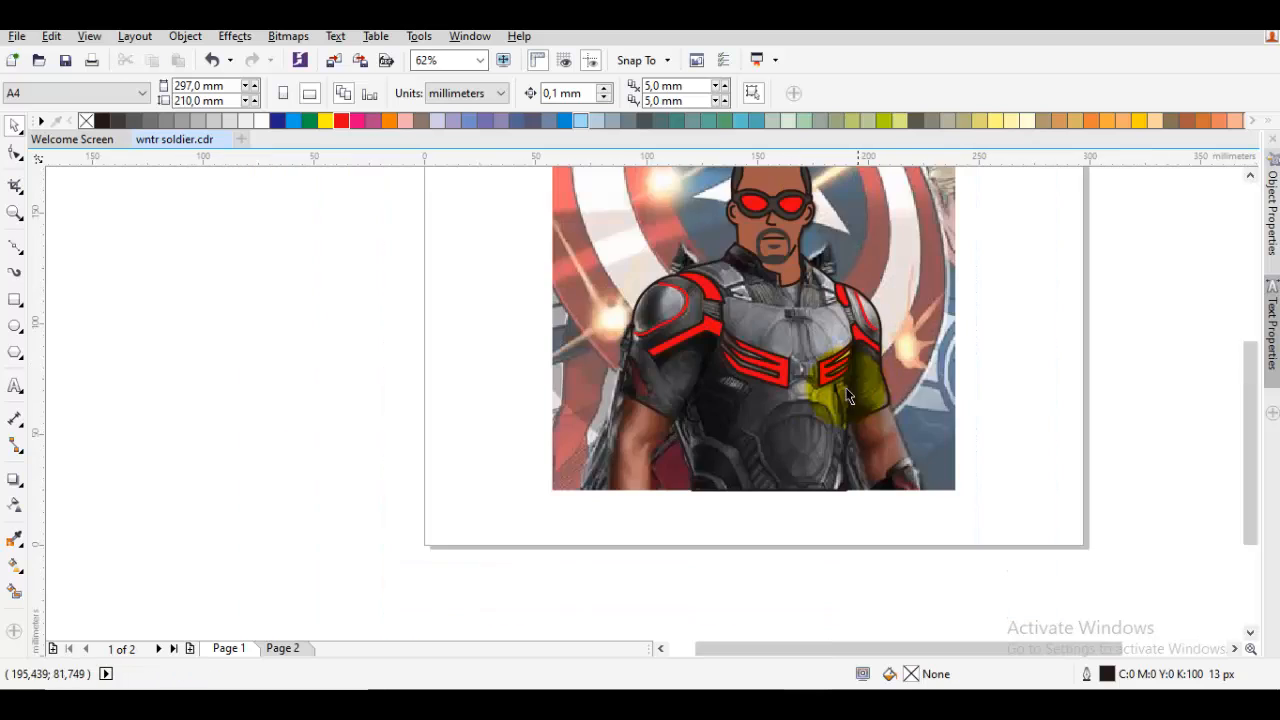
Draw two roughly parallel Bezier fold lines inside the dark collar on the left of the neck.
drag(862, 397, 881, 312)
scroll(773, 307, up, 1)
drag(773, 307, 803, 461)
scroll(884, 290, up, 1)
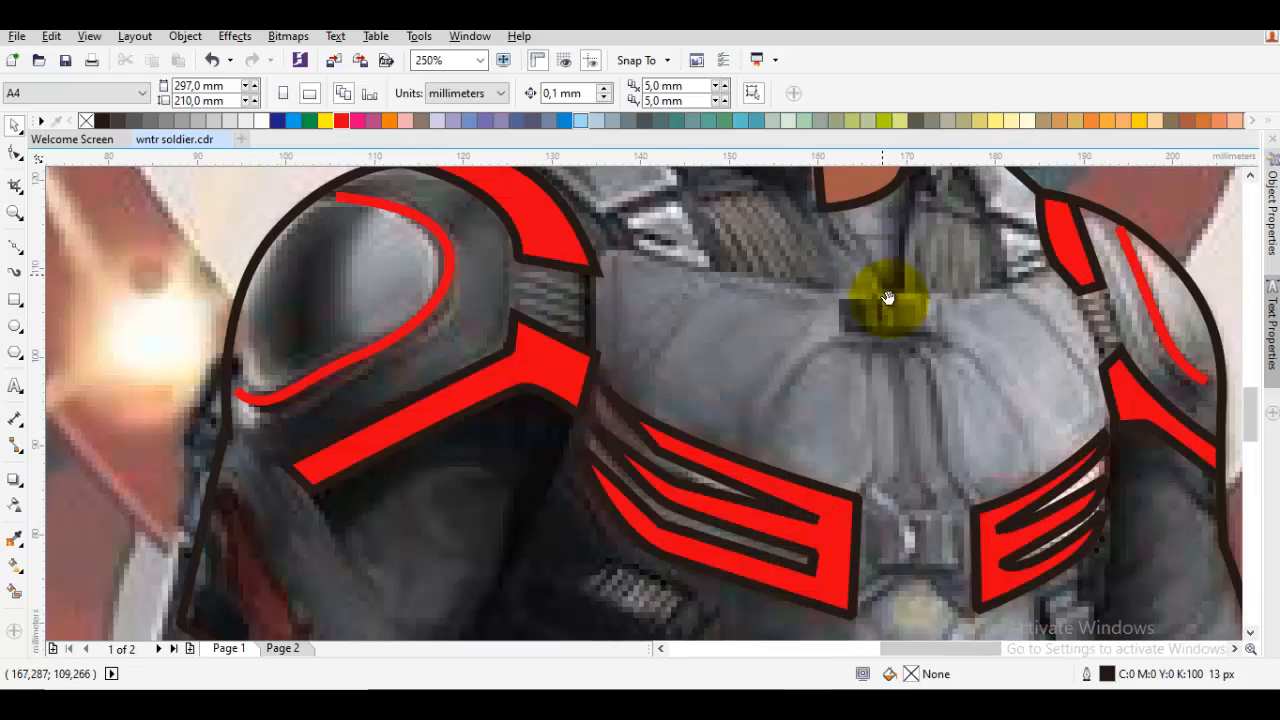
drag(886, 294, 945, 472)
key(space)
drag(694, 256, 691, 317)
scroll(691, 317, up, 1)
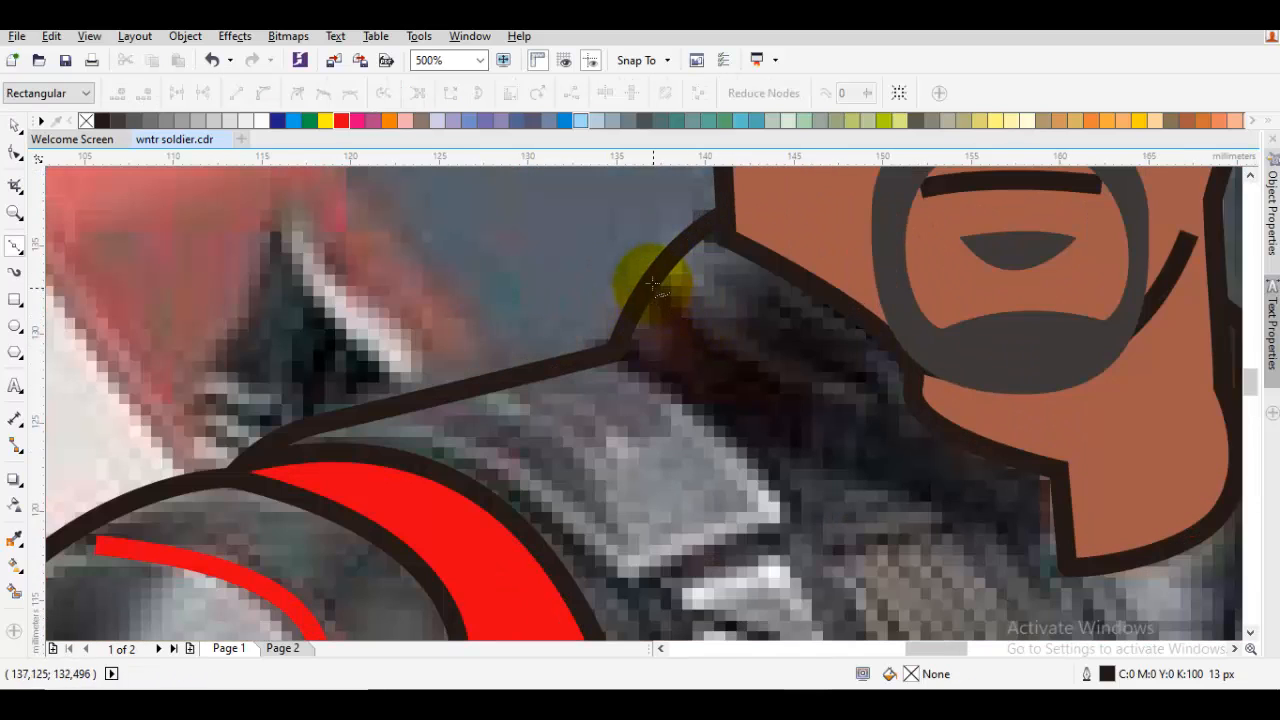
click(648, 281)
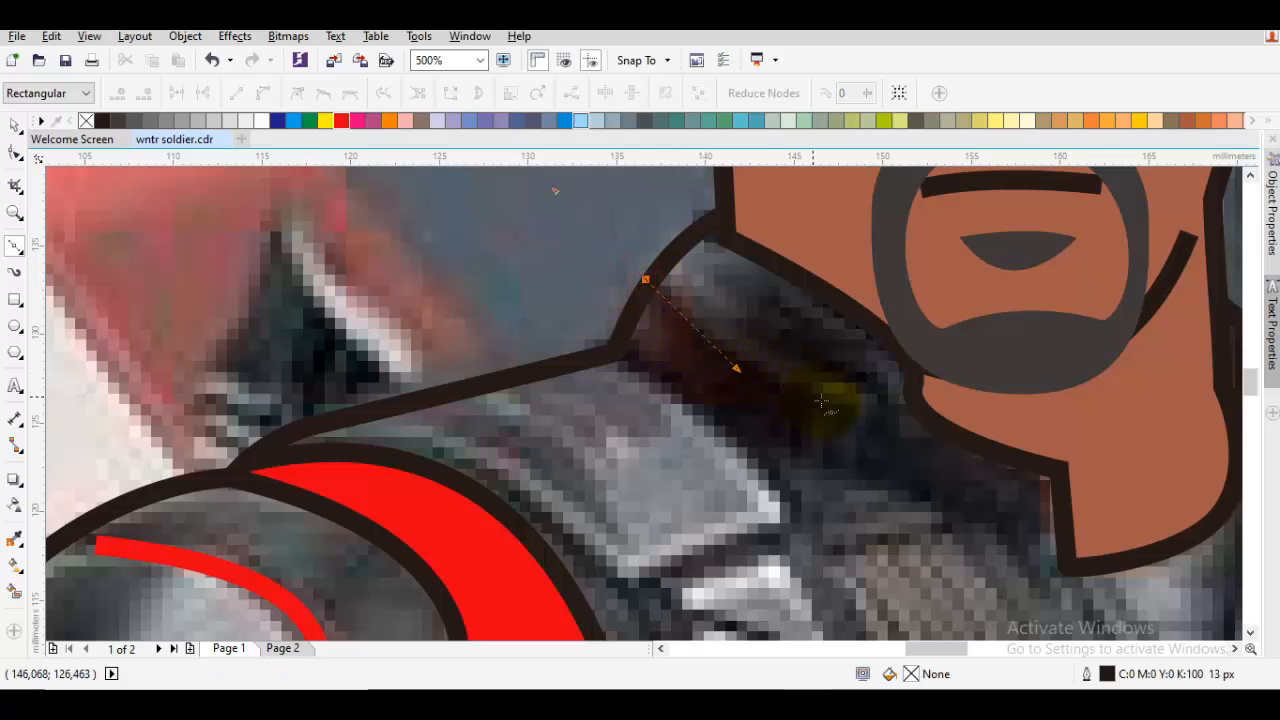
click(860, 408)
click(733, 290)
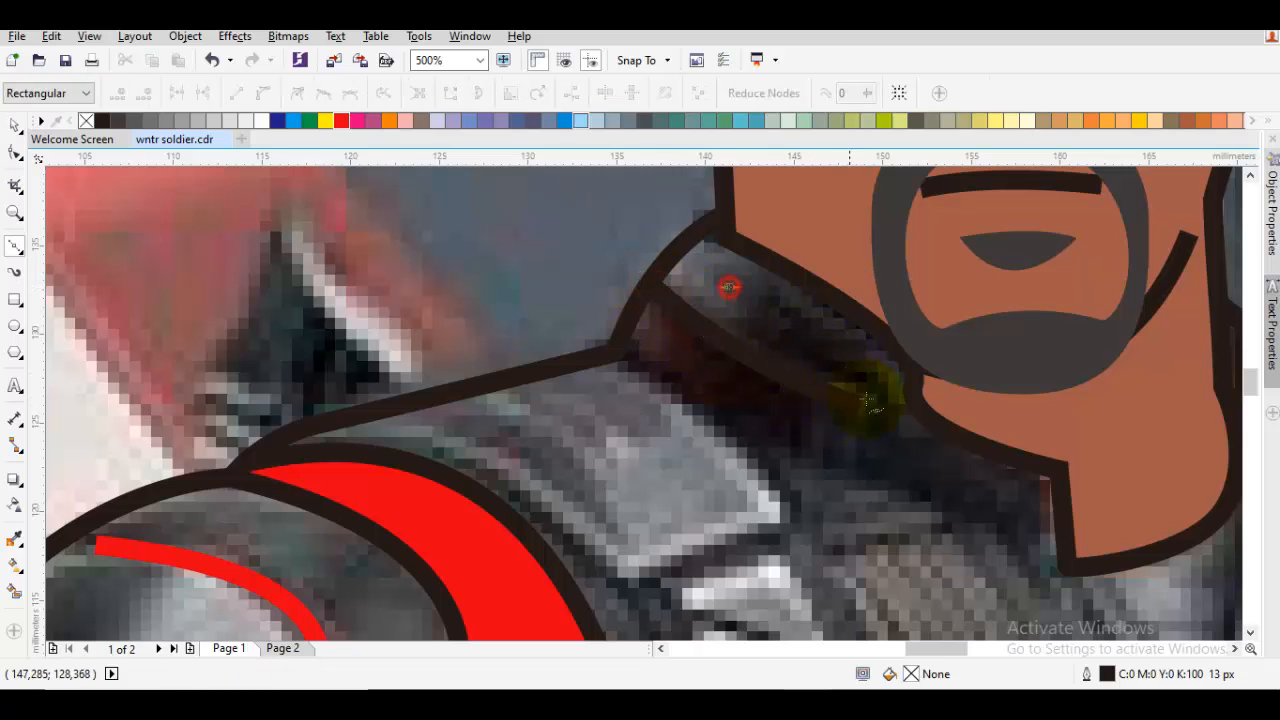
key(space)
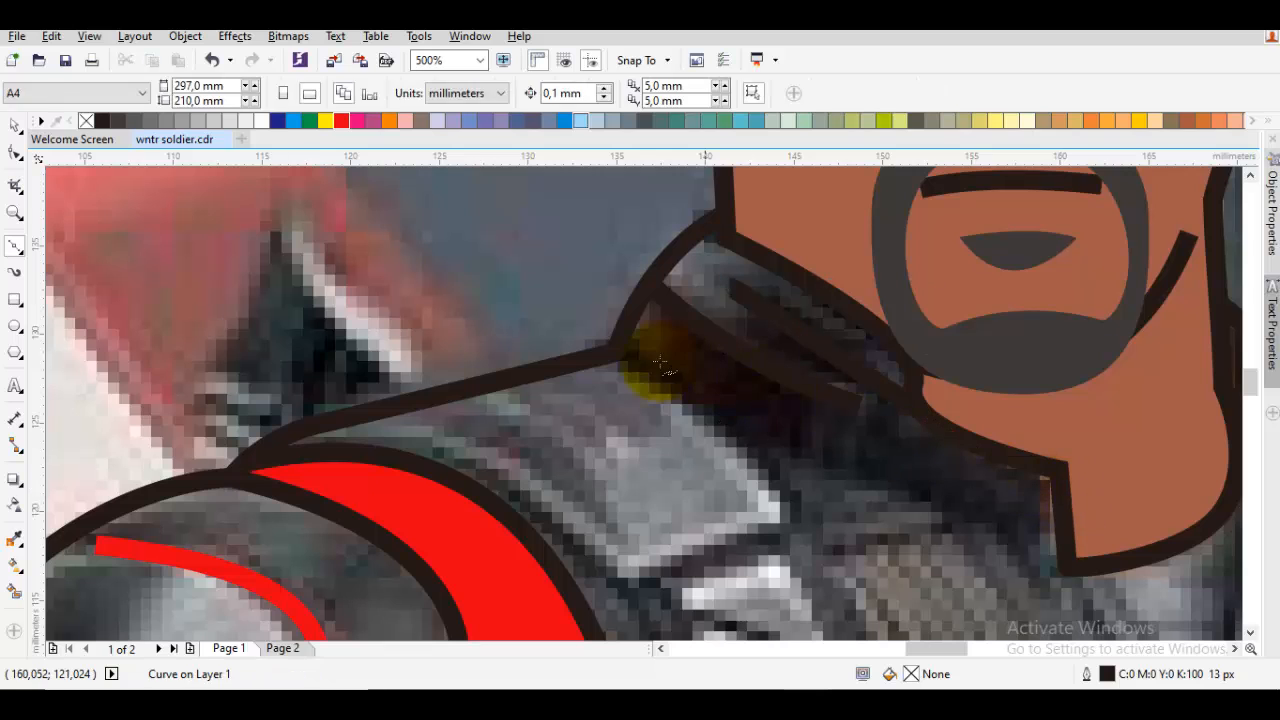
Trace the left collar's lower edge with a Bezier curve from the shoulder line to the lower corner of the neck.
click(613, 350)
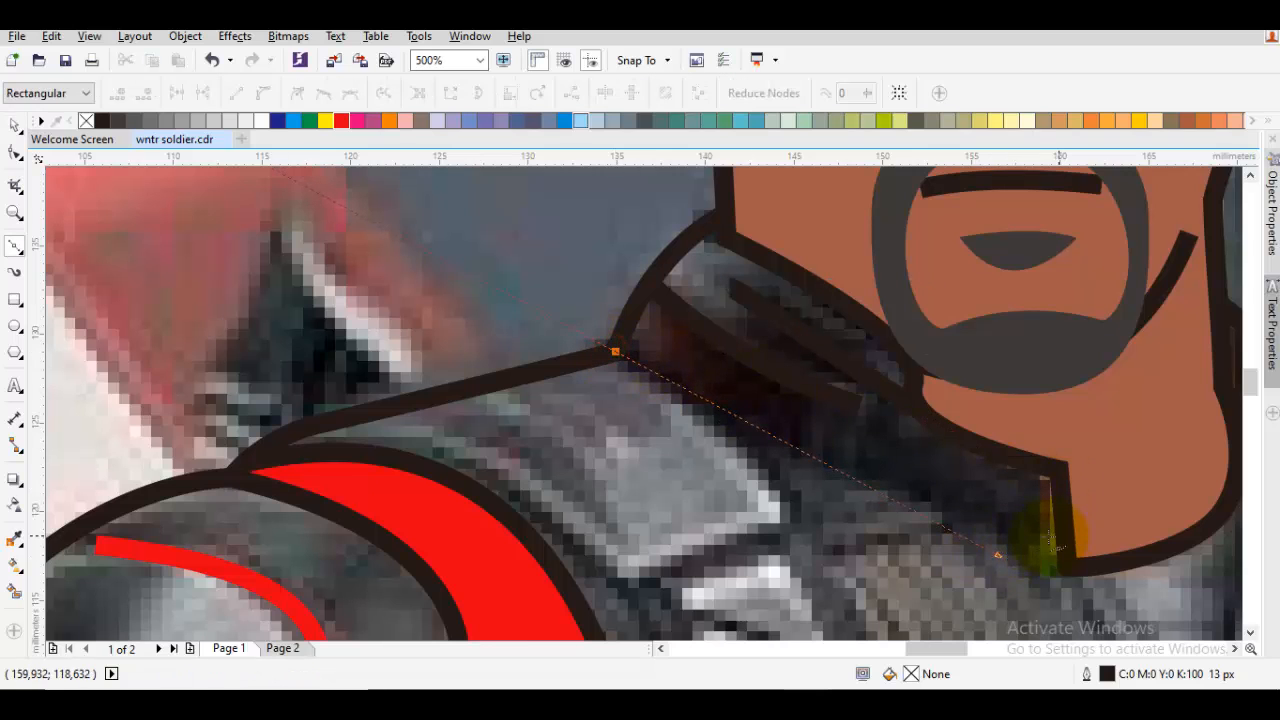
click(1023, 531)
key(space)
drag(1063, 563, 712, 310)
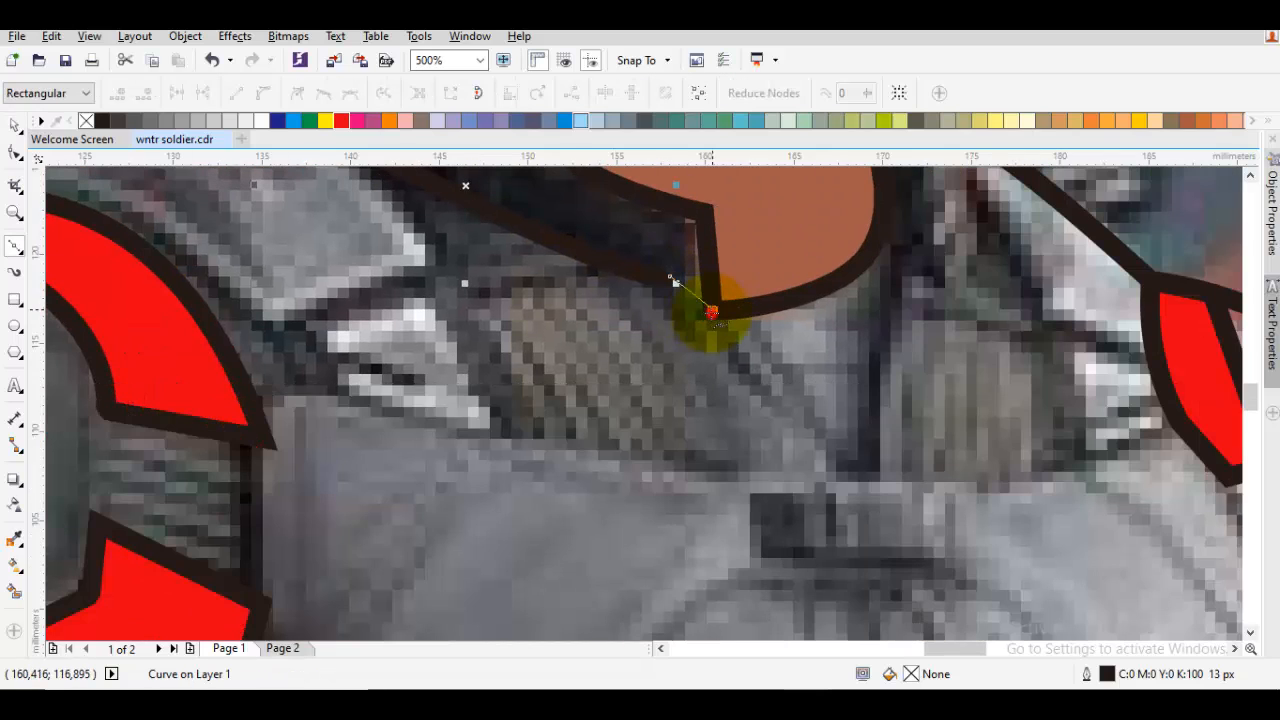
key(space)
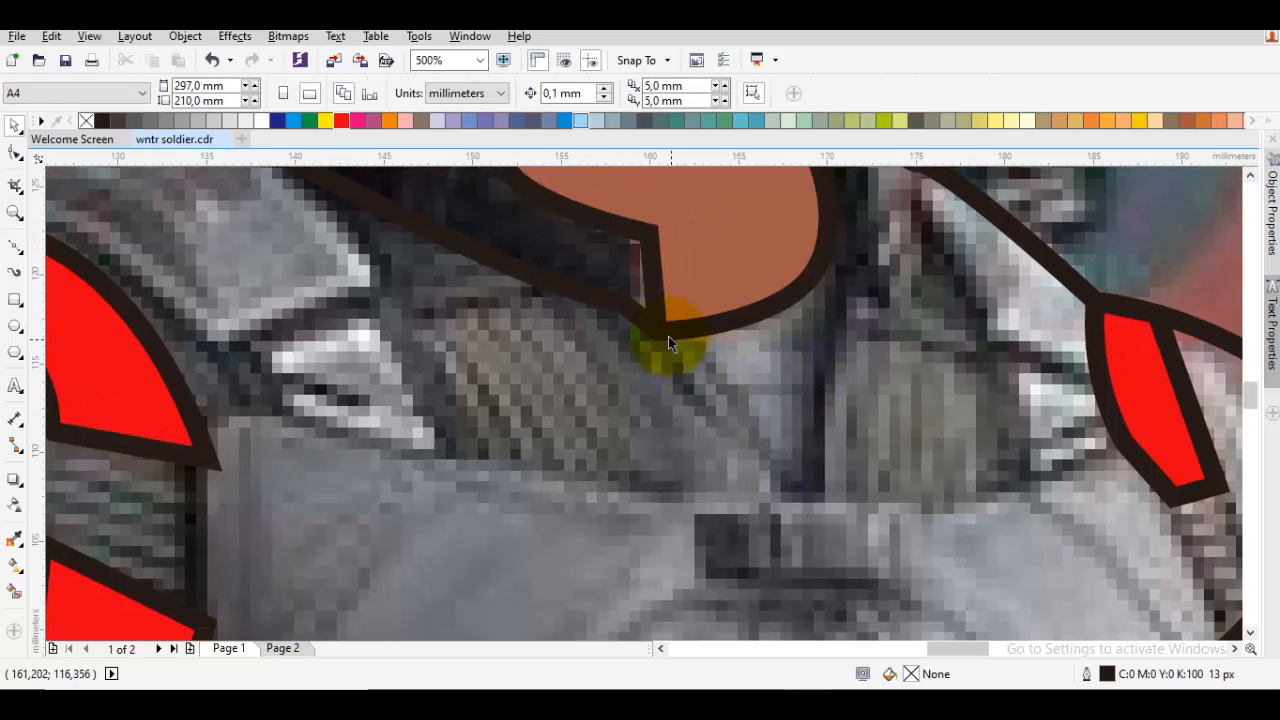
Outline the narrow V-shaped undershirt panel below the neck, from the neck's lower corner to the chest and back up the neck's right side.
key(F10)
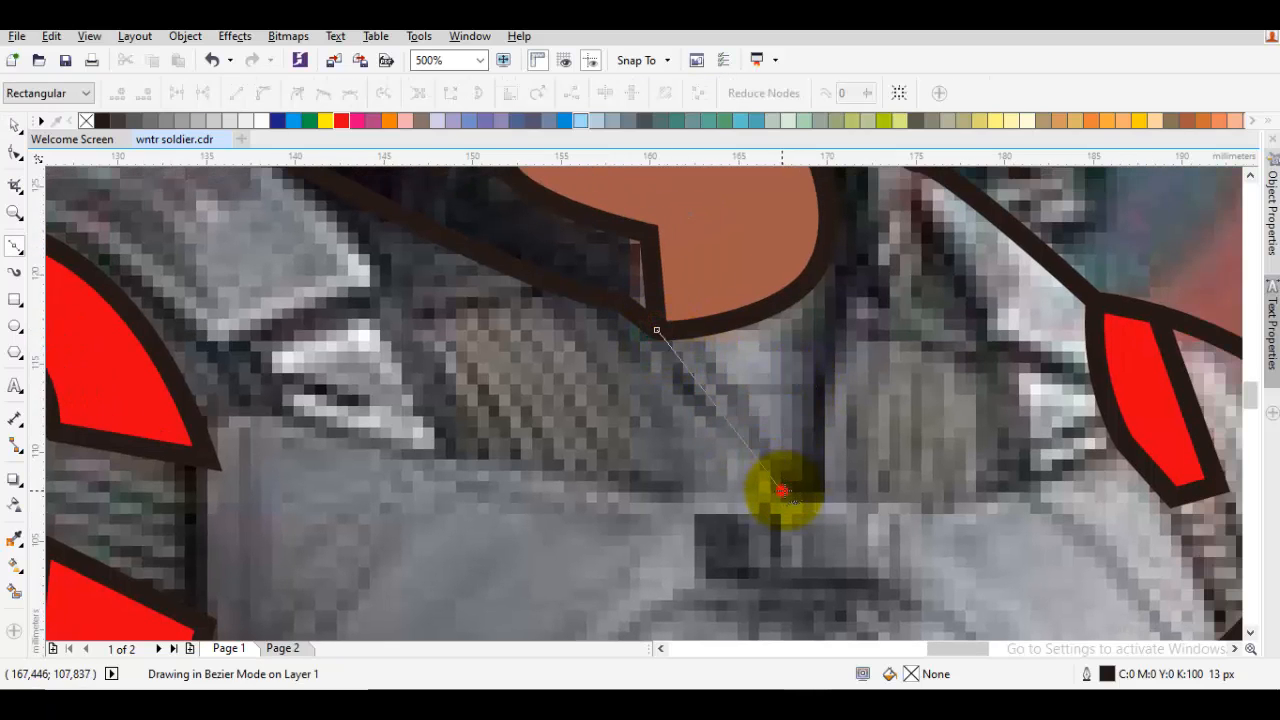
click(783, 490)
scroll(757, 443, up, 3)
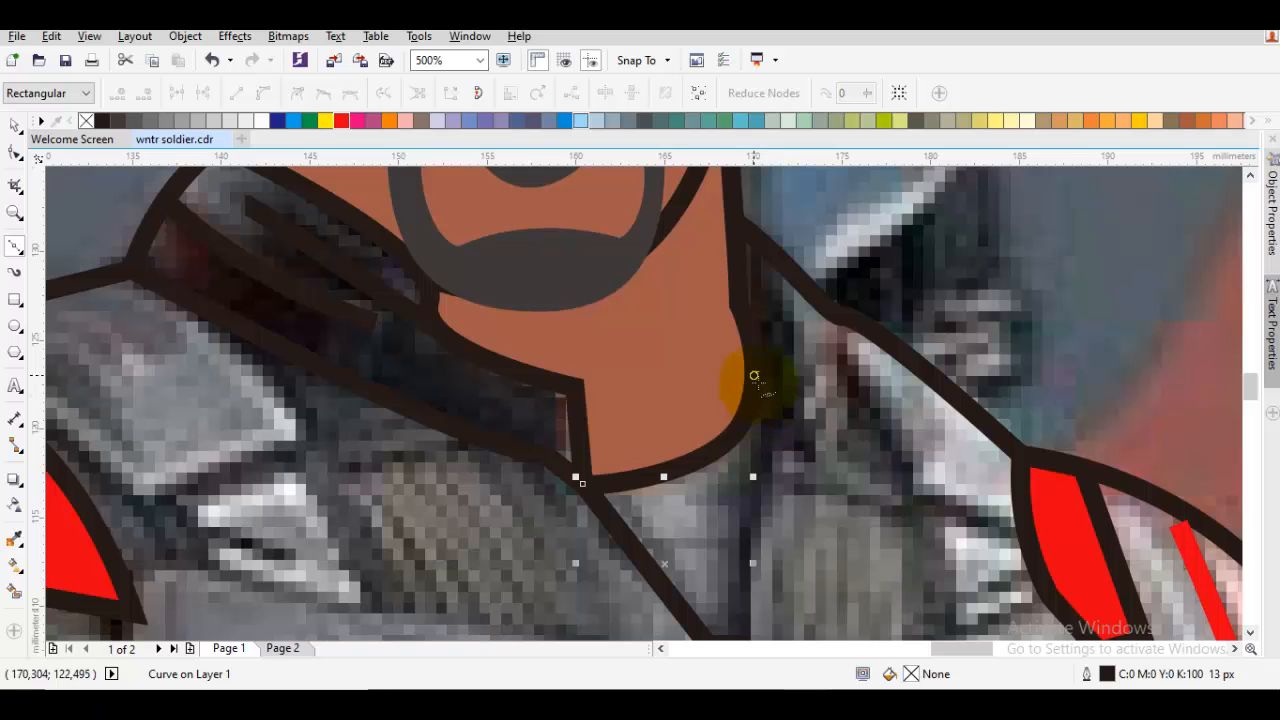
drag(748, 286, 737, 271)
Draw the lower edge of the light strap on the right shoulder, ending at the red shoulder strip.
drag(849, 343, 660, 243)
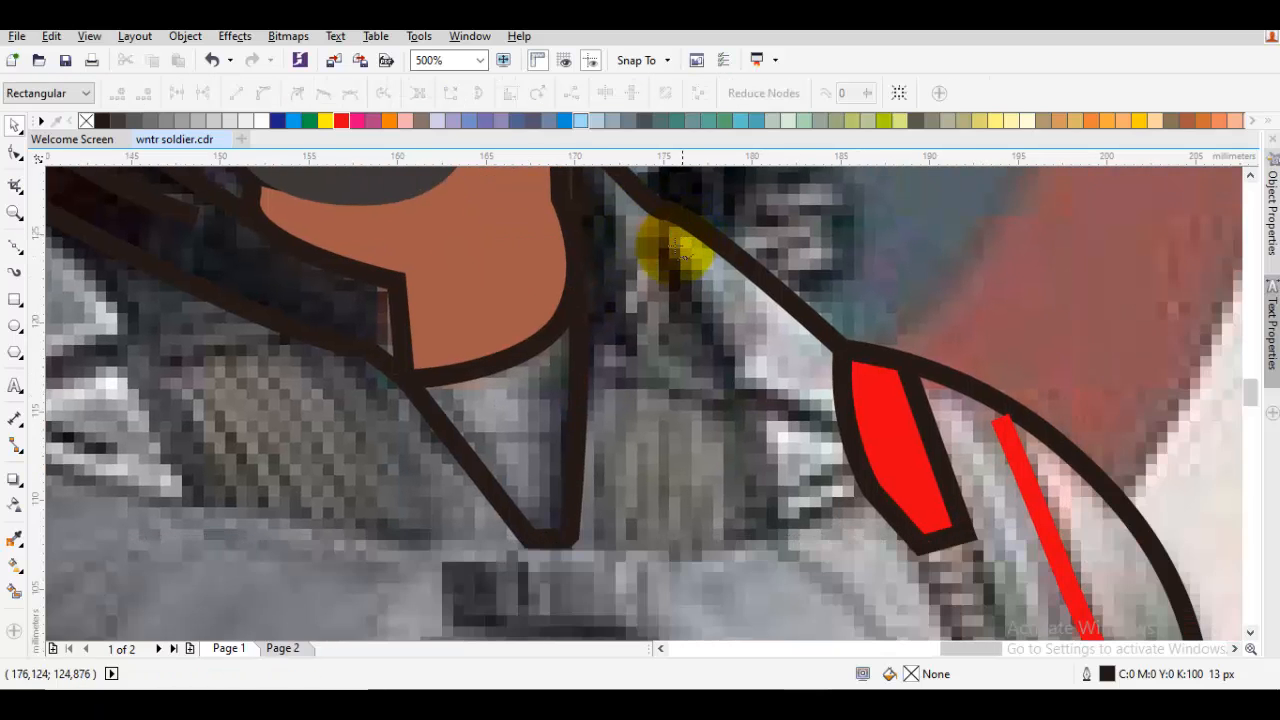
drag(738, 398, 820, 430)
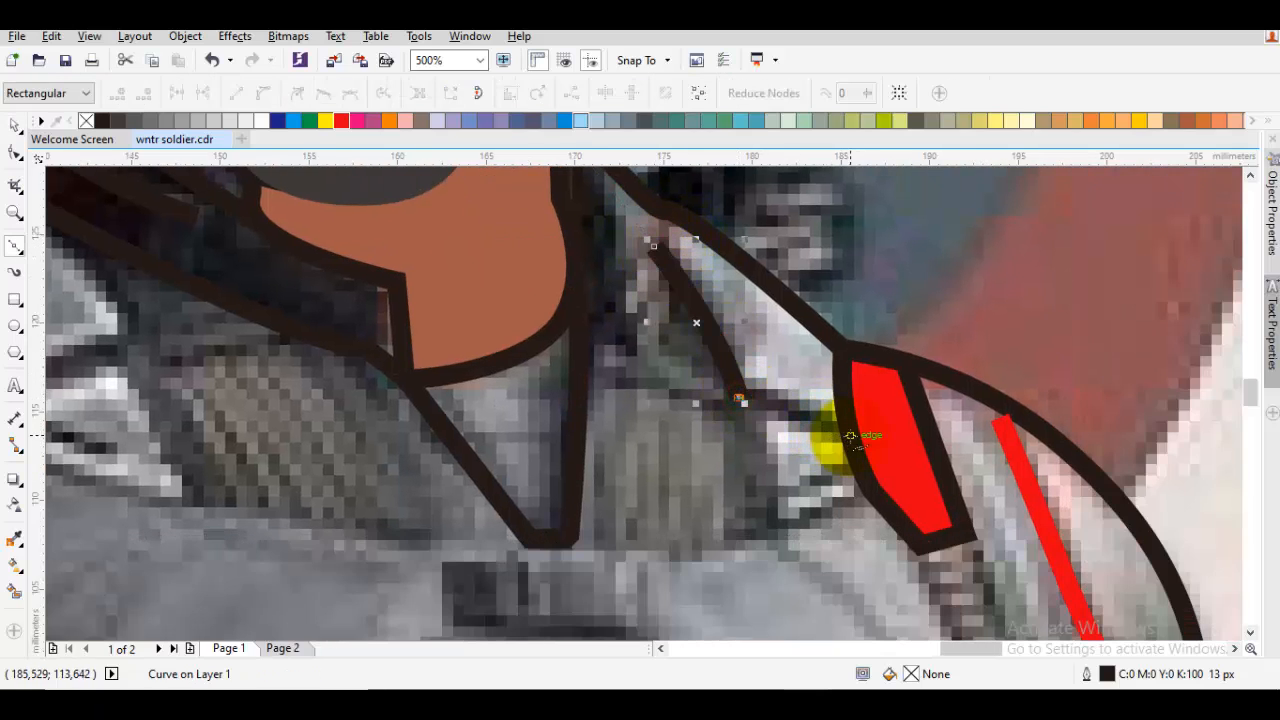
click(850, 436)
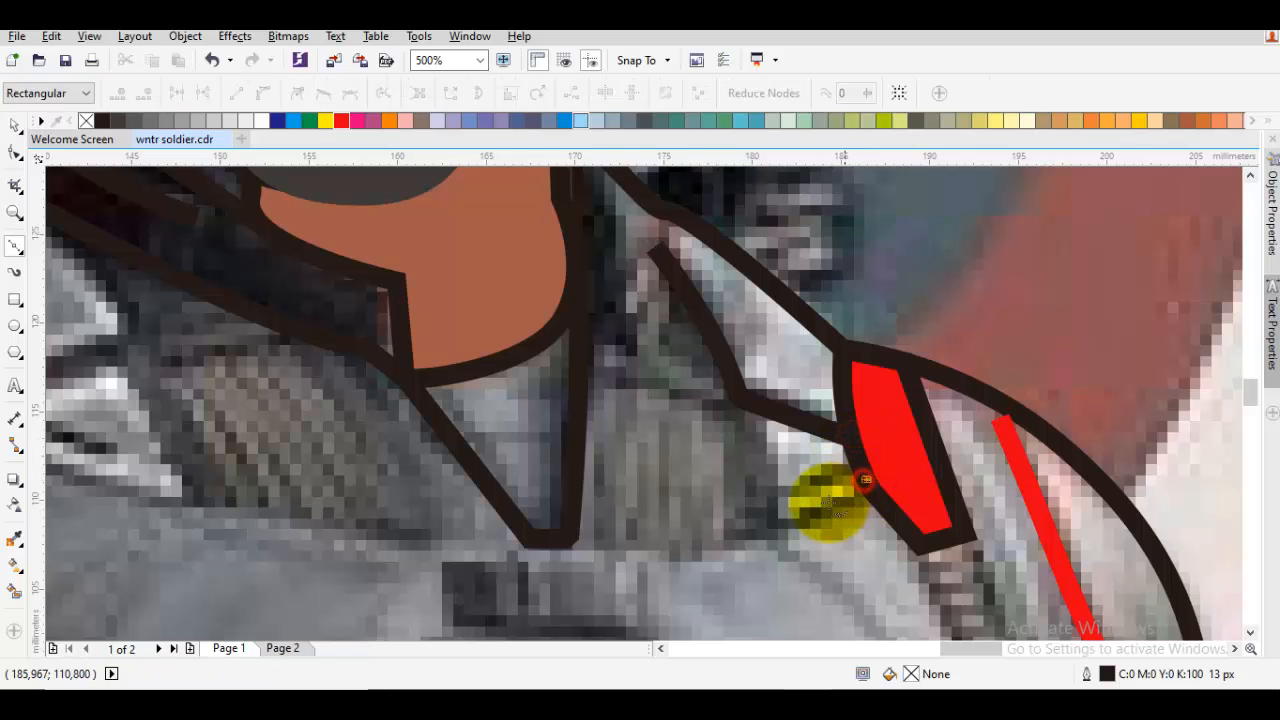
Trace the upper chest seam from the right red shoulder strip across the V-panel's base and up to the left shoulder line.
click(866, 482)
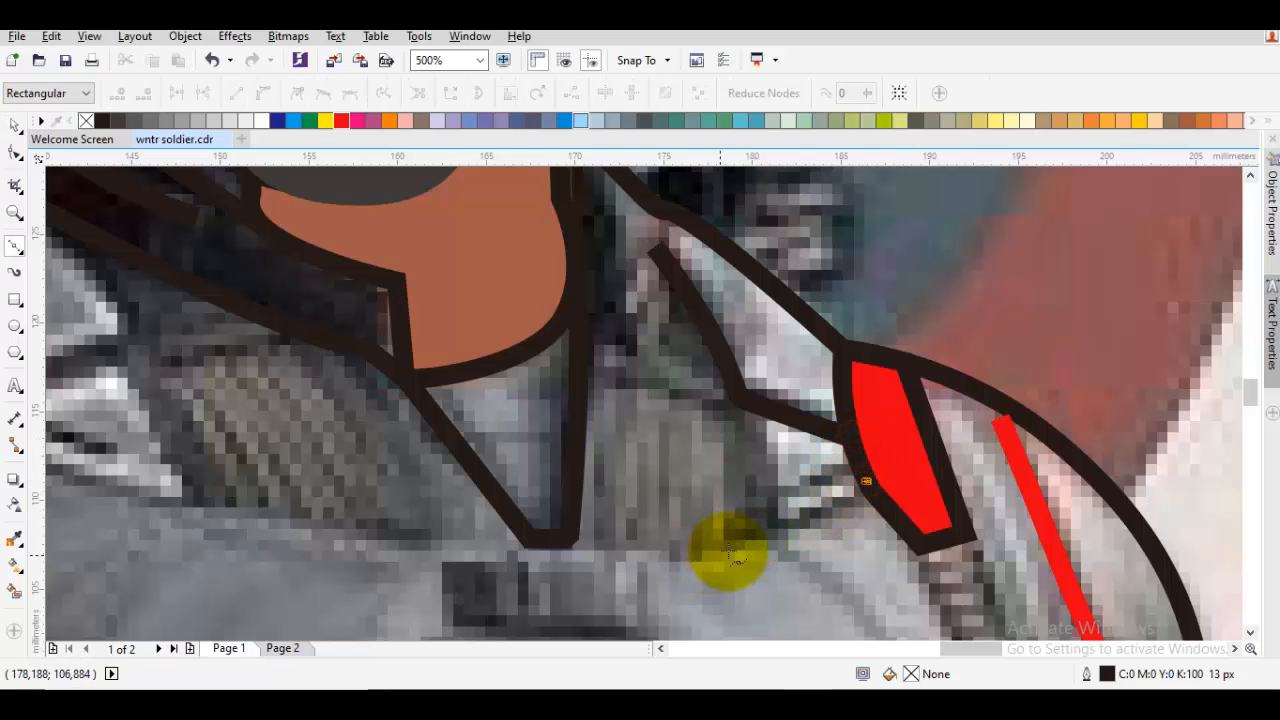
double_click(730, 551)
click(572, 540)
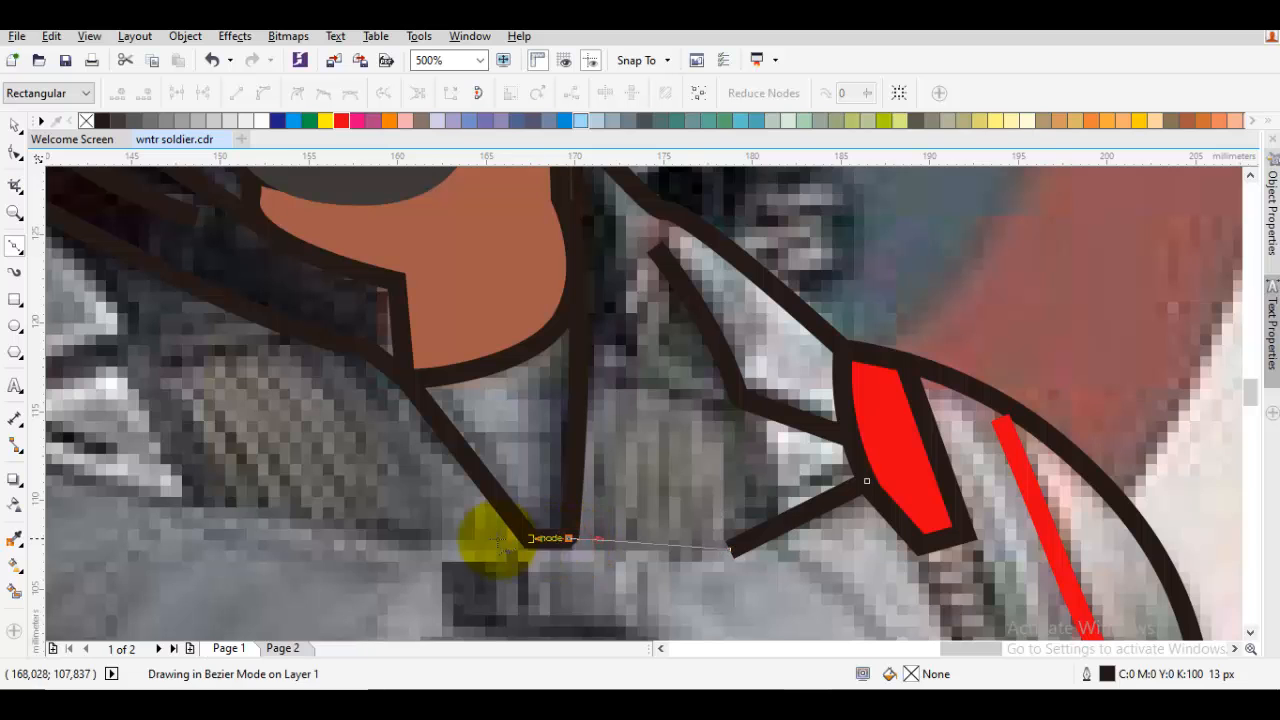
click(745, 491)
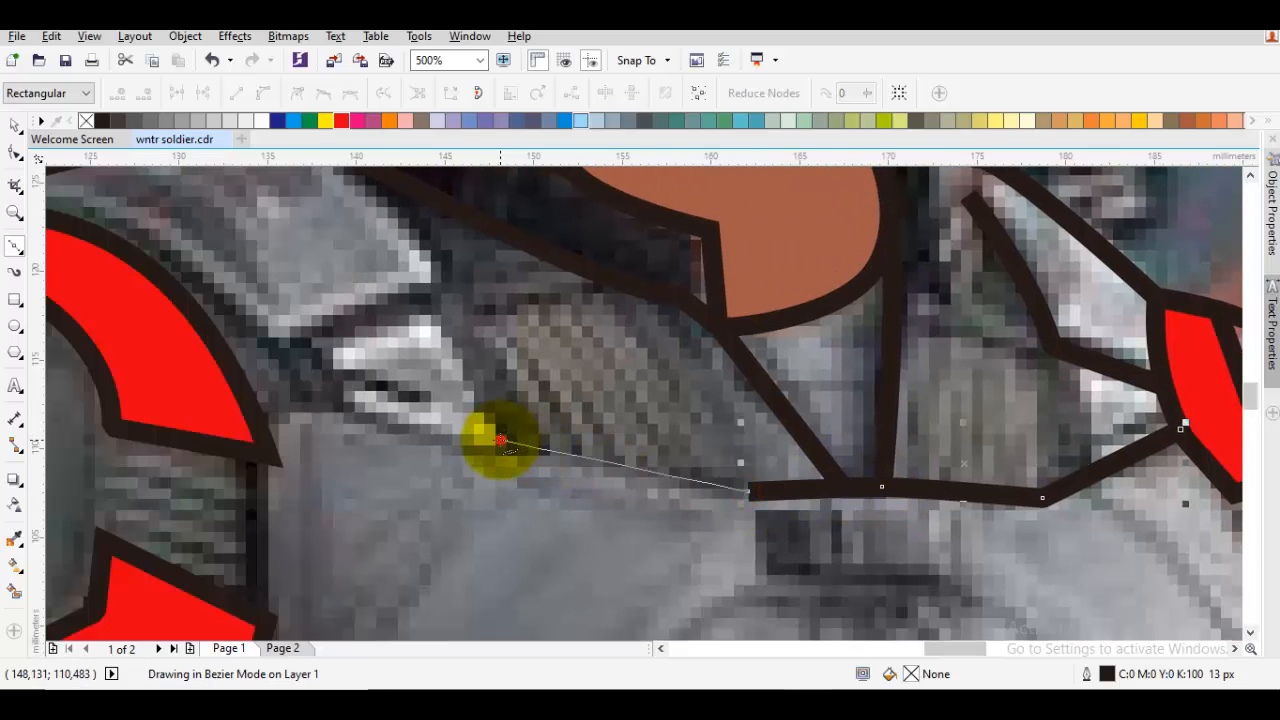
click(500, 440)
drag(352, 381, 546, 418)
click(511, 429)
drag(372, 296, 656, 411)
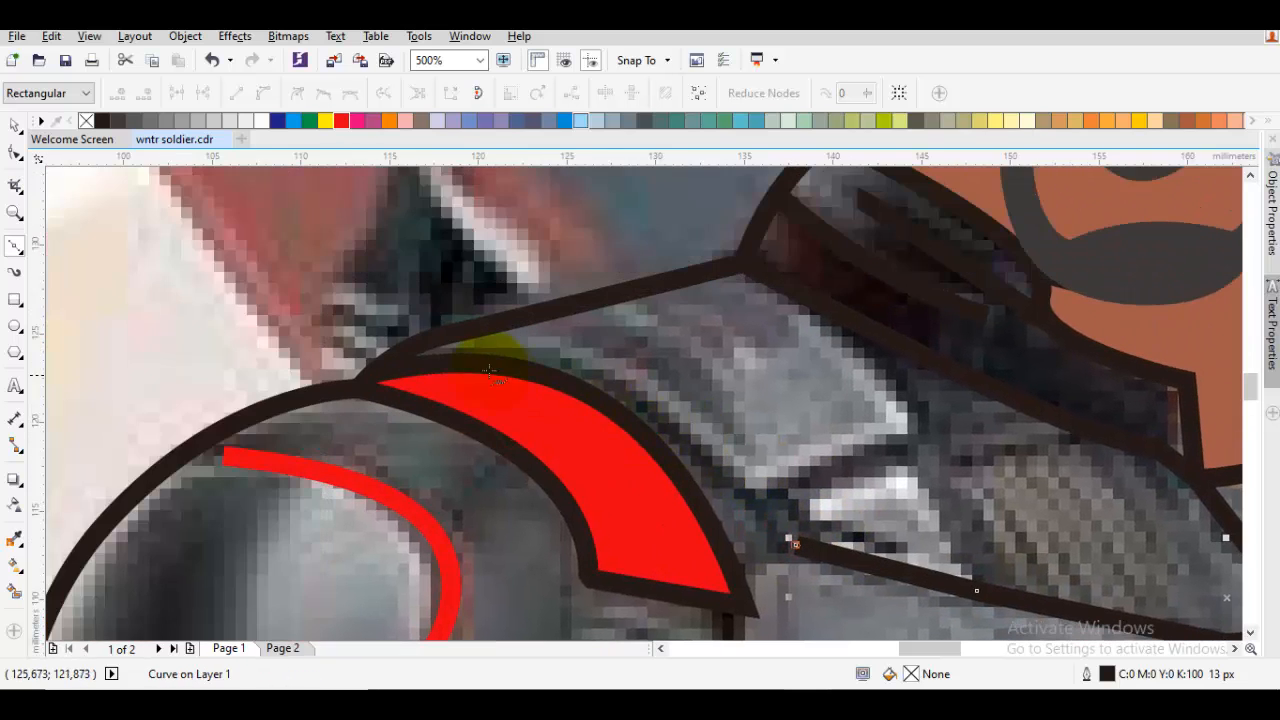
click(257, 337)
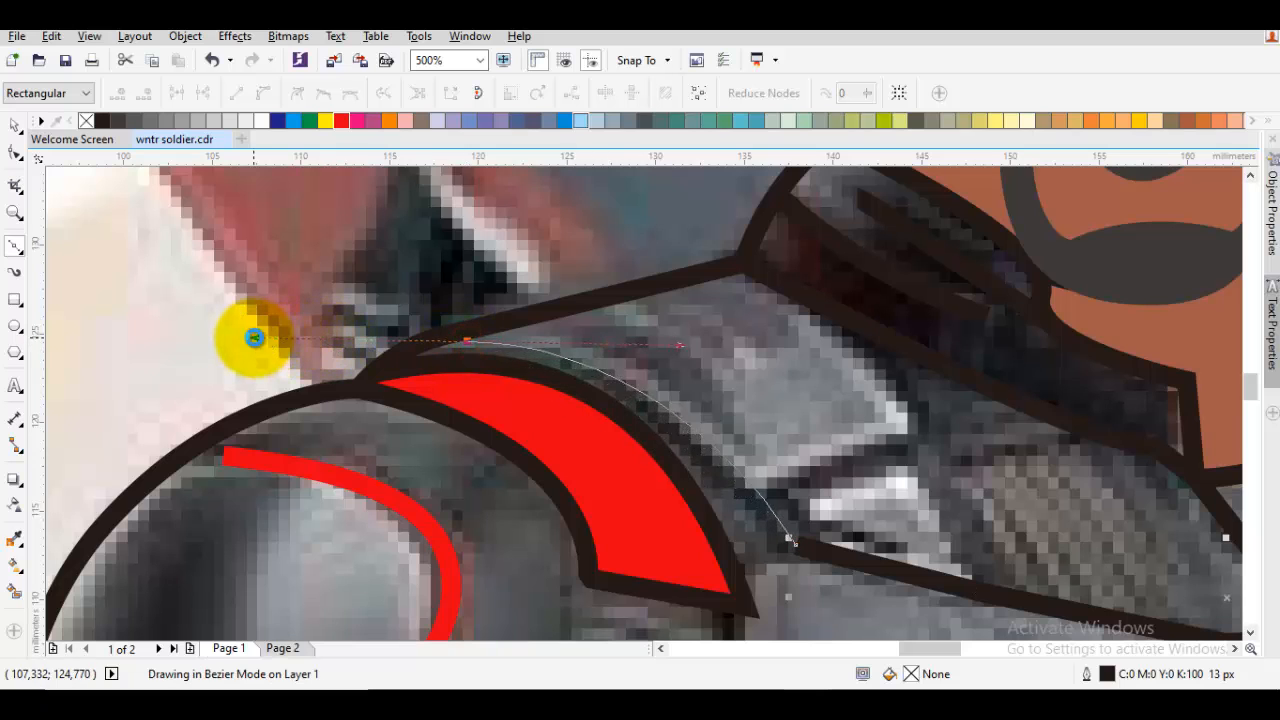
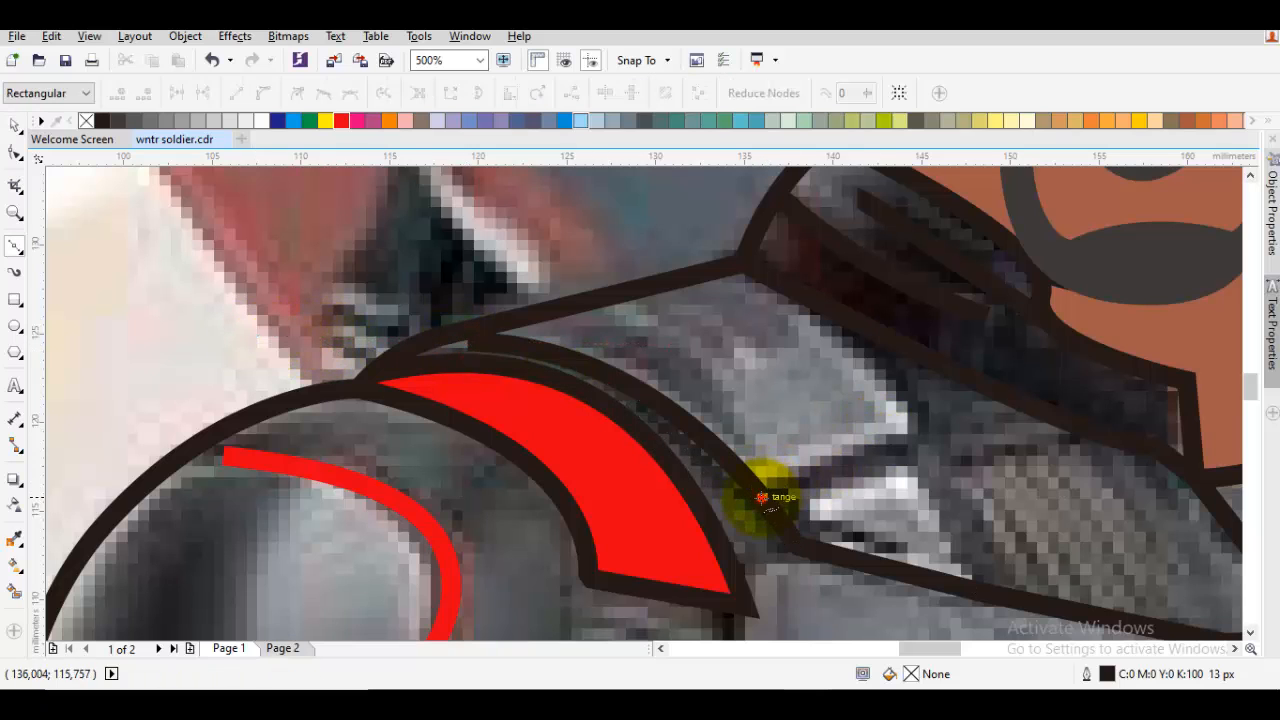
Outline the grey strap panel on the left shoulder with a line from the chest seam, bending up to the collar.
click(762, 497)
double_click(910, 440)
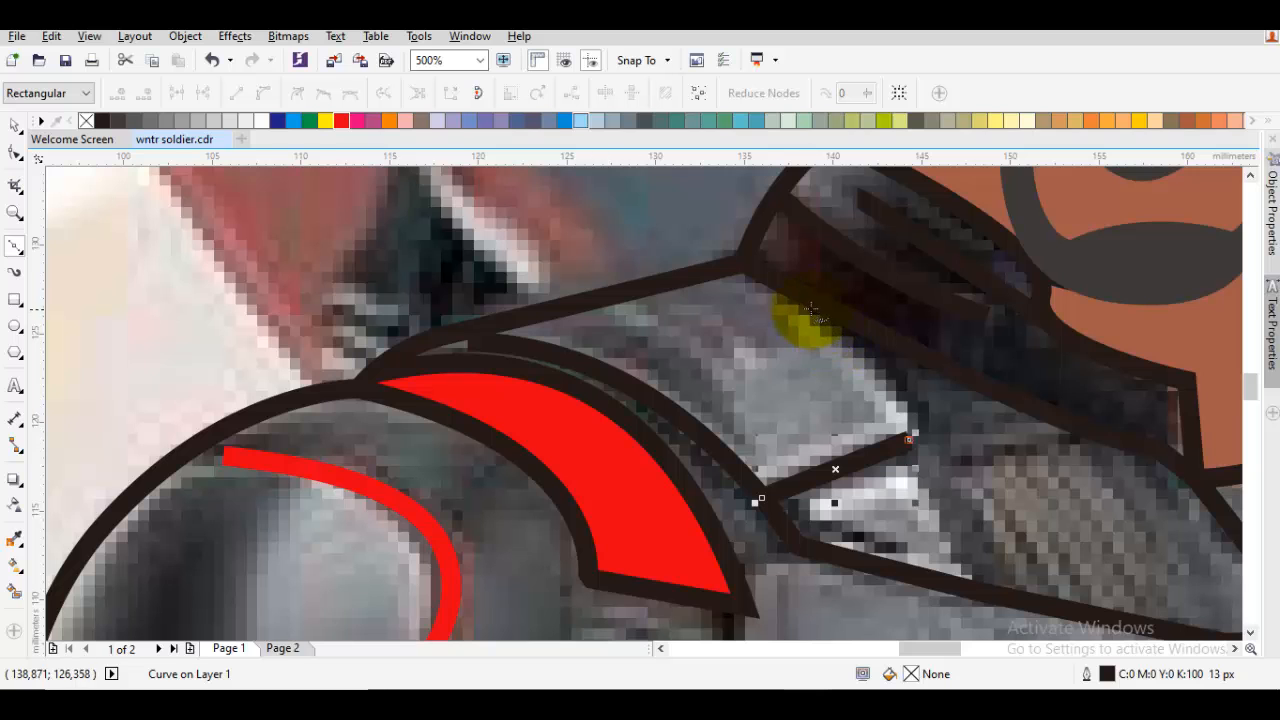
drag(811, 309, 732, 240)
key(space)
key(Escape)
Draw three short detail lines around the textured panel left of the neck, along its left, upper and right edges.
drag(933, 397, 684, 232)
key(space)
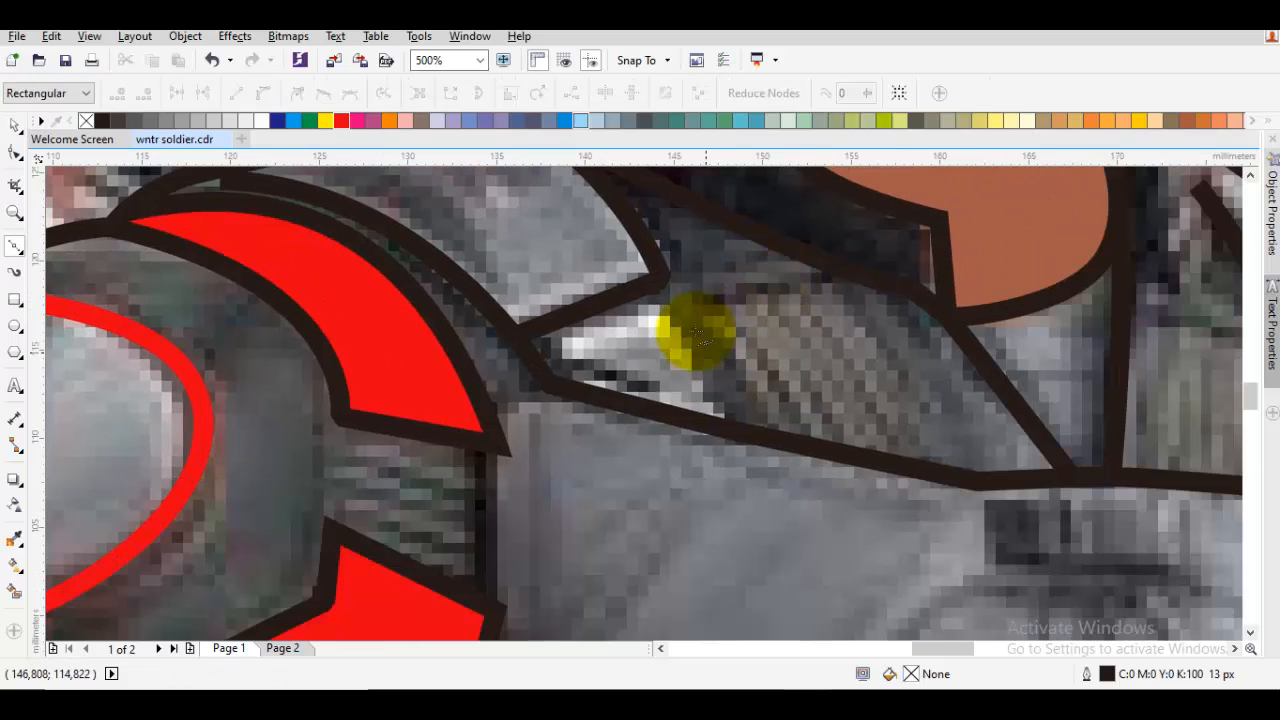
click(688, 297)
double_click(751, 406)
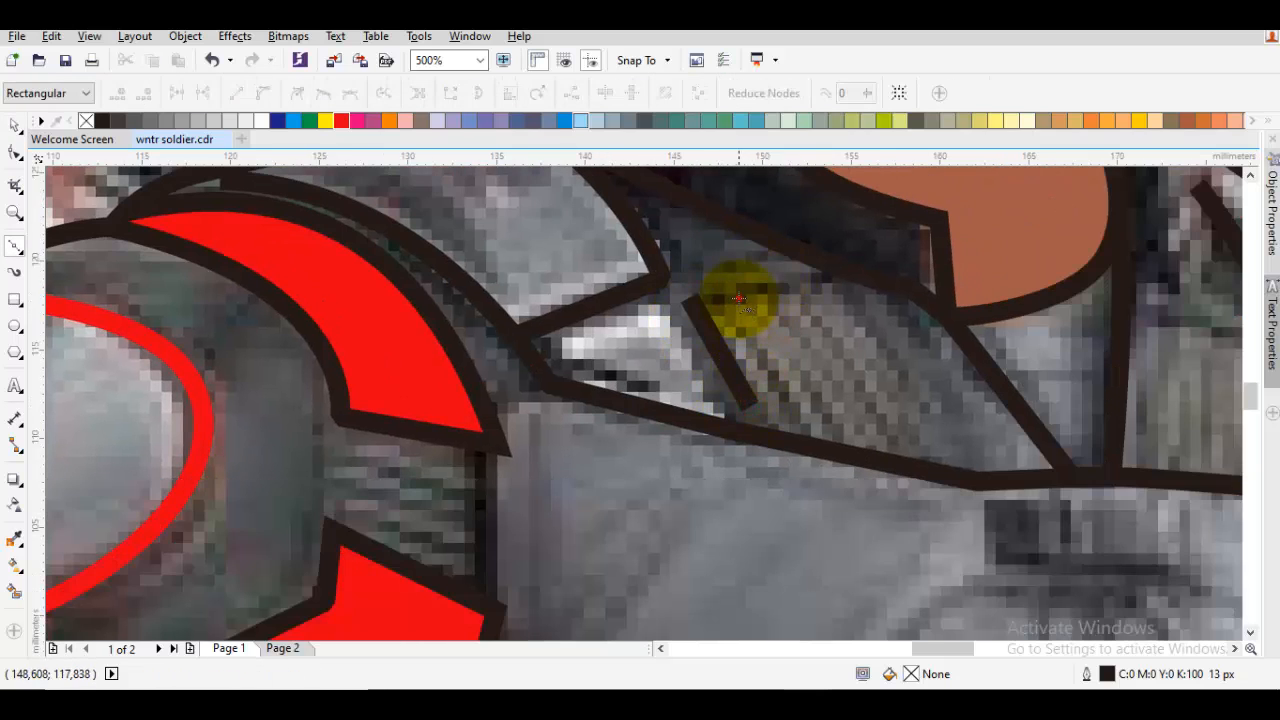
click(740, 297)
double_click(821, 281)
click(922, 336)
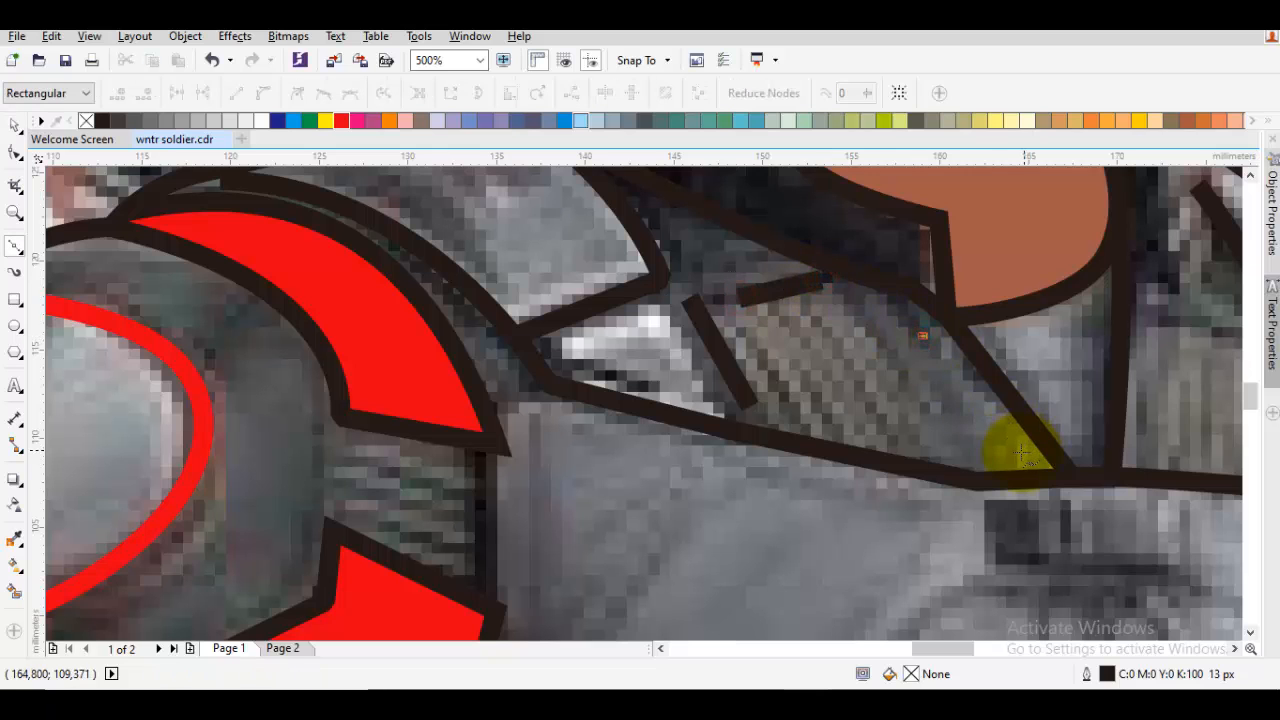
click(1016, 450)
key(space)
key(Escape)
Draw three short detail lines around the textured panel right of the neck, along its upper, right and left edges.
drag(1074, 390, 700, 322)
key(space)
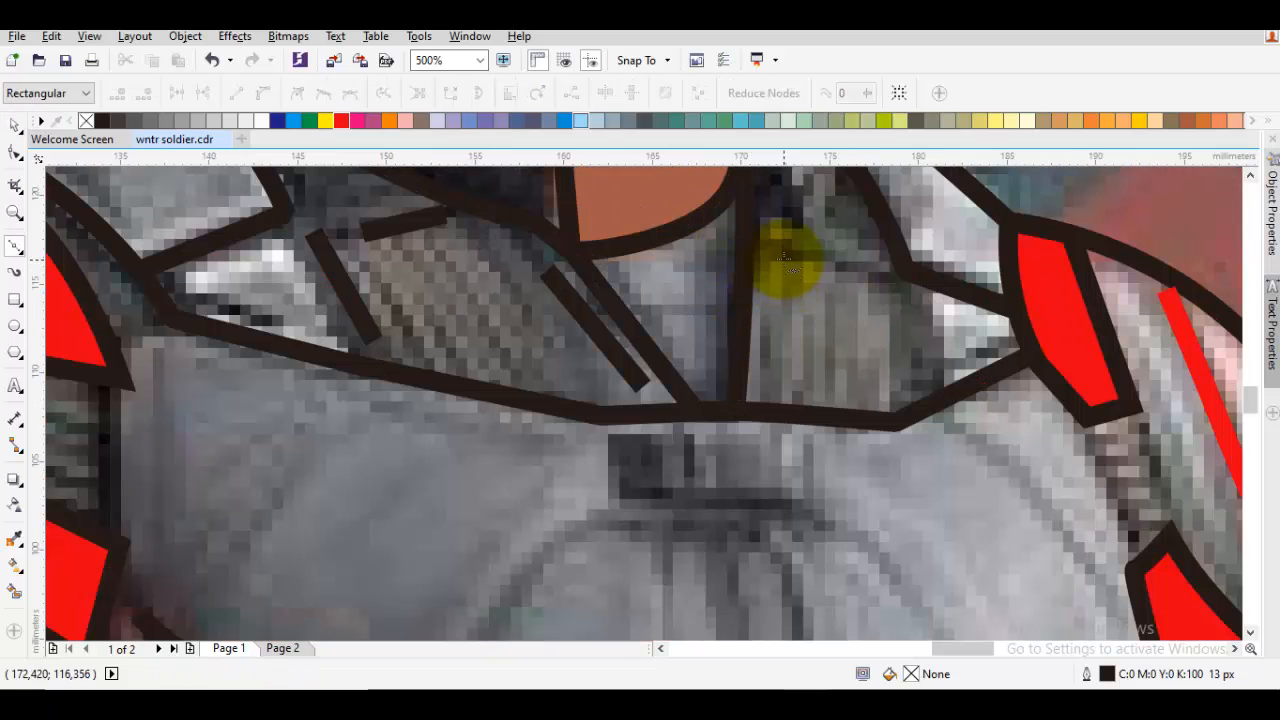
click(775, 248)
double_click(889, 276)
click(909, 312)
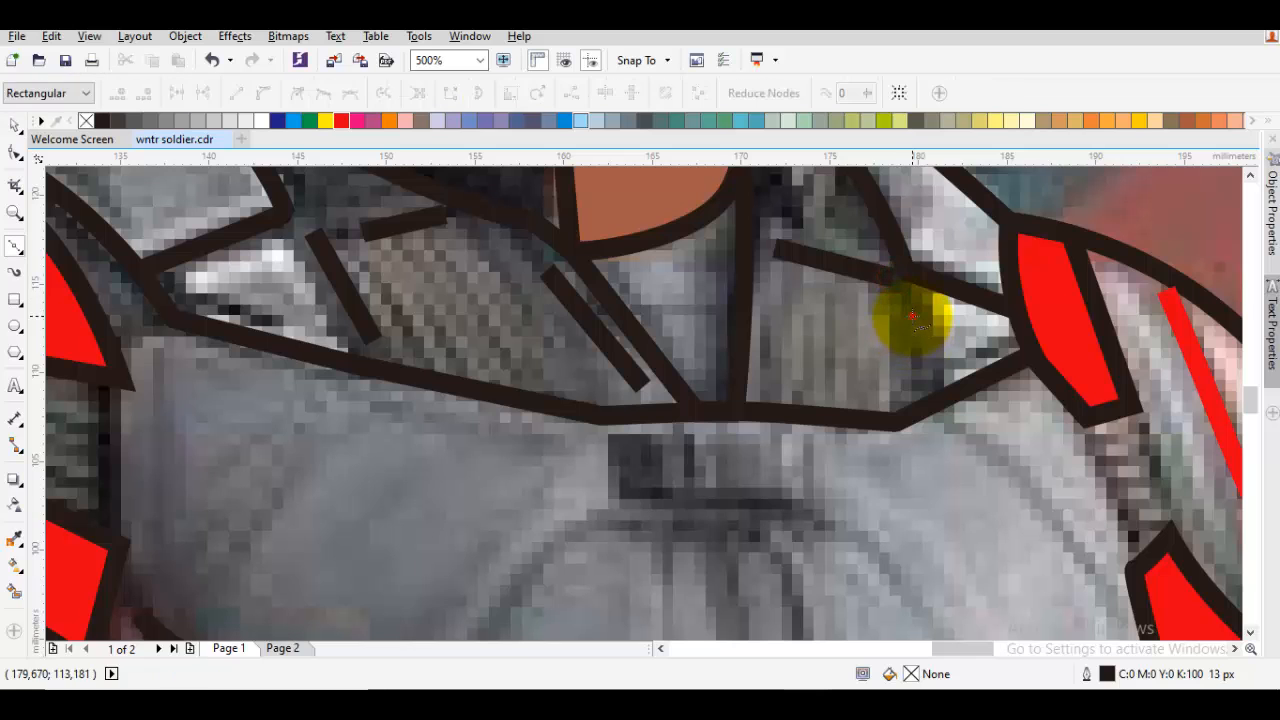
double_click(898, 384)
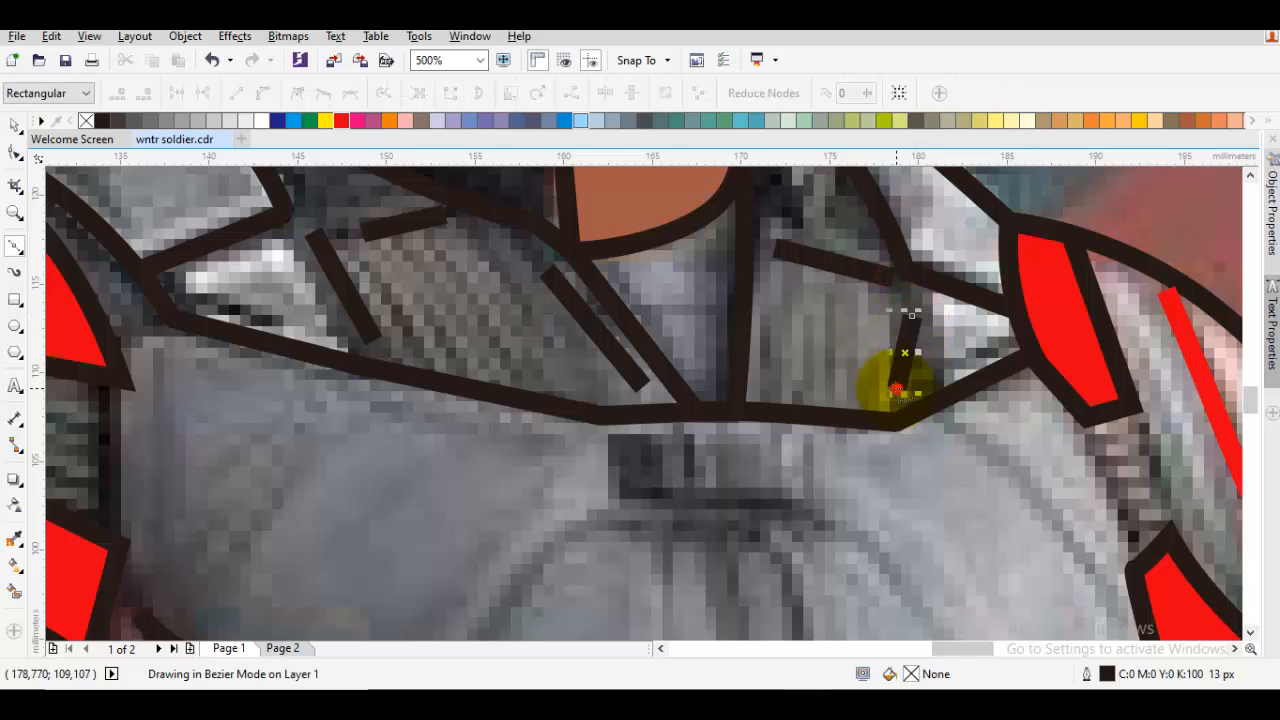
click(773, 279)
double_click(760, 386)
Draw the base line of the chest buckle, about 11 mm long, just below the centre of the upper chest seam.
scroll(814, 363, down, 3)
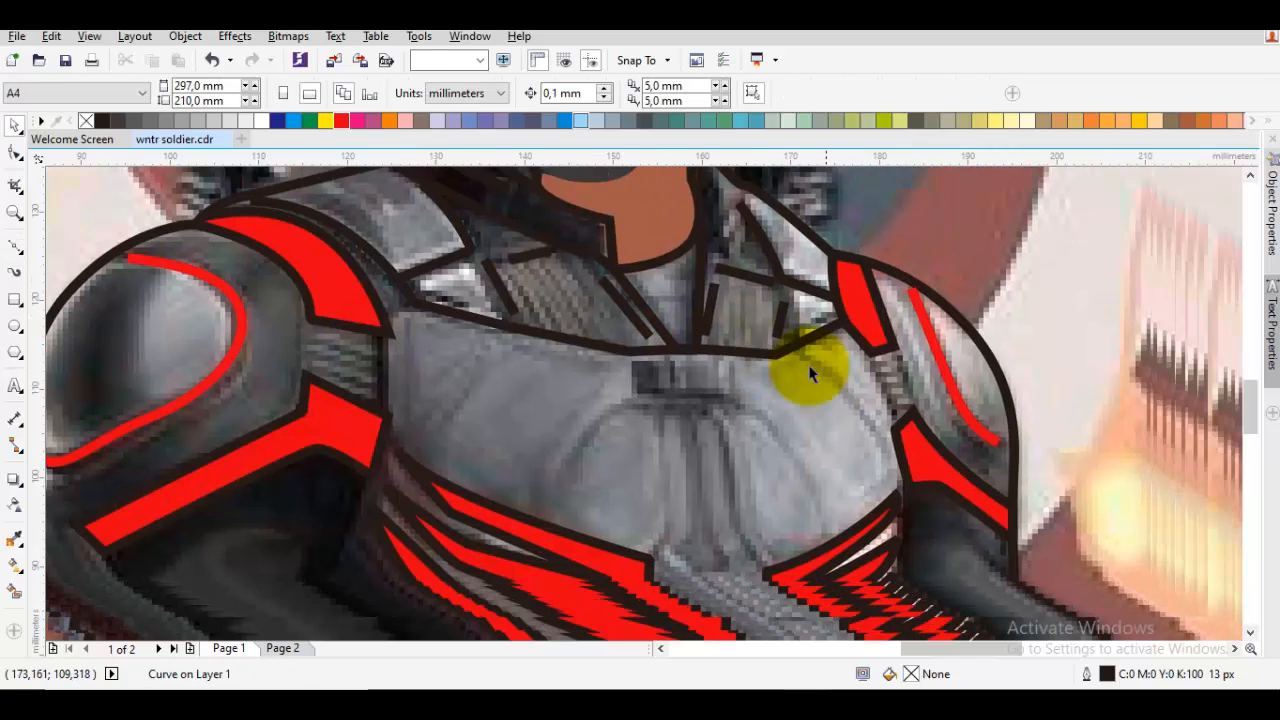
scroll(568, 403, up, 4)
key(space)
key(space)
click(562, 403)
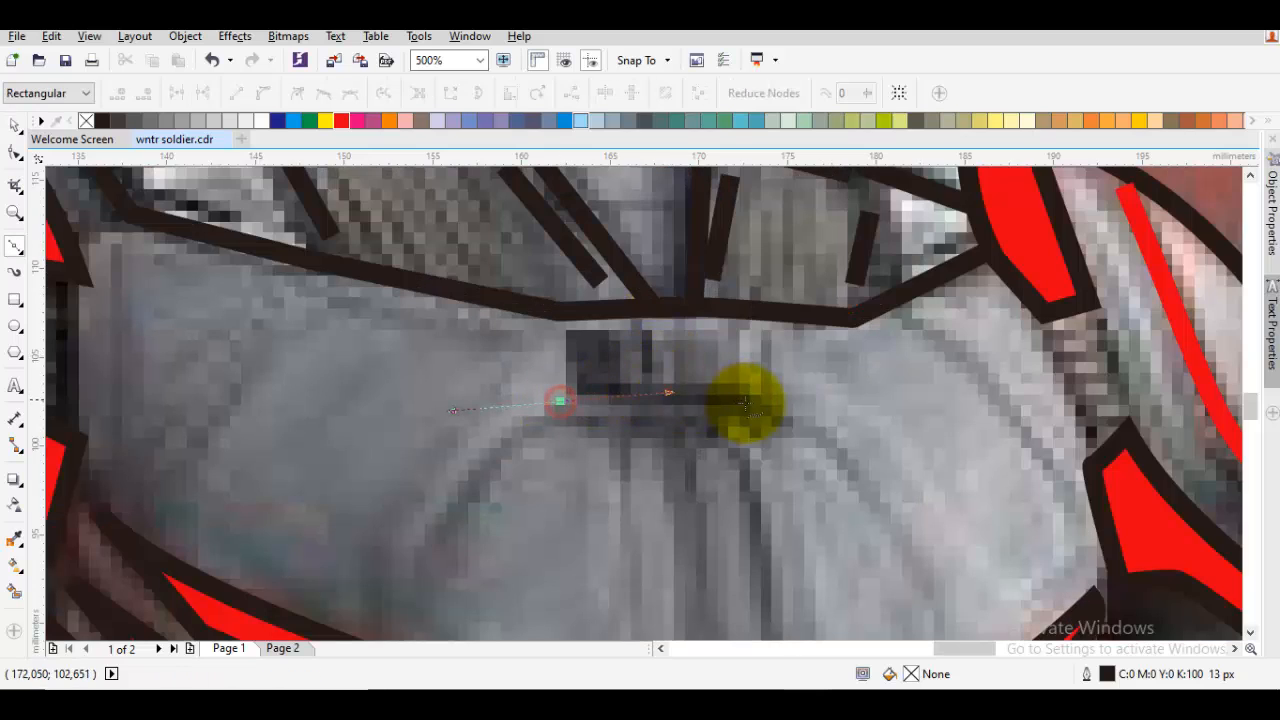
double_click(757, 404)
Add three short upright lines on the buckle's base line, at its left end, middle and right end.
drag(575, 331, 566, 398)
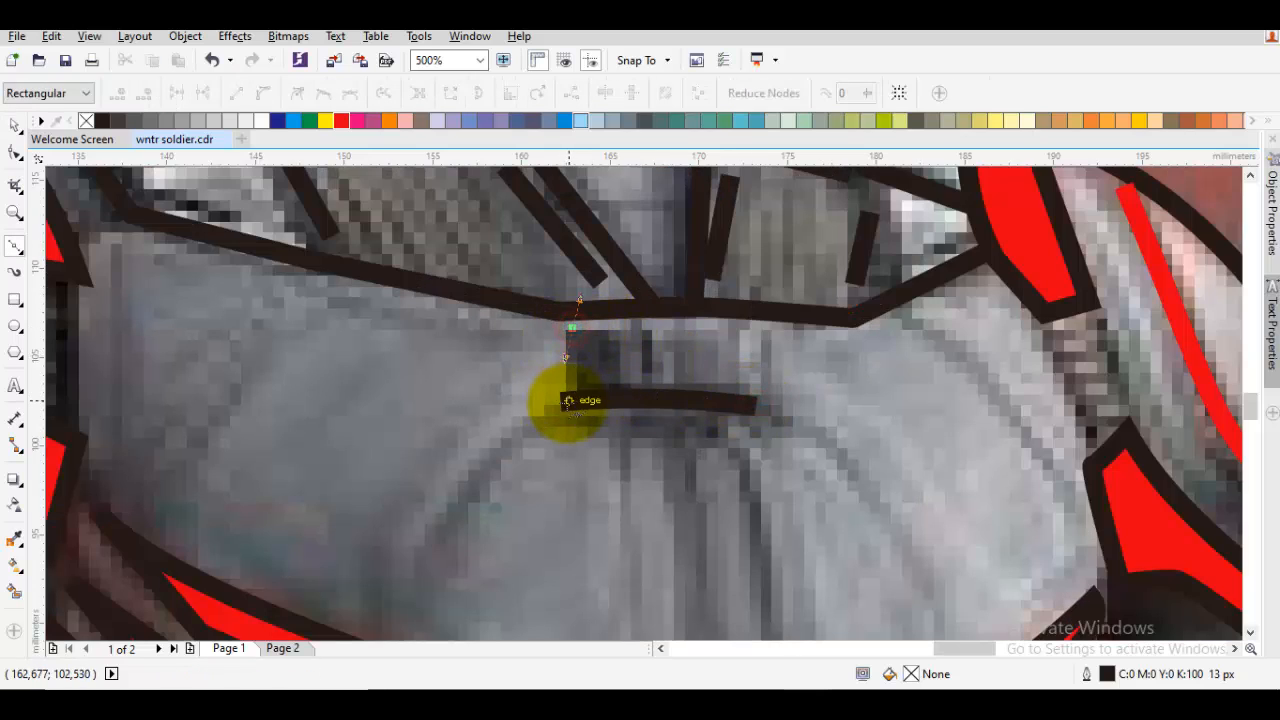
double_click(567, 401)
drag(656, 338, 668, 398)
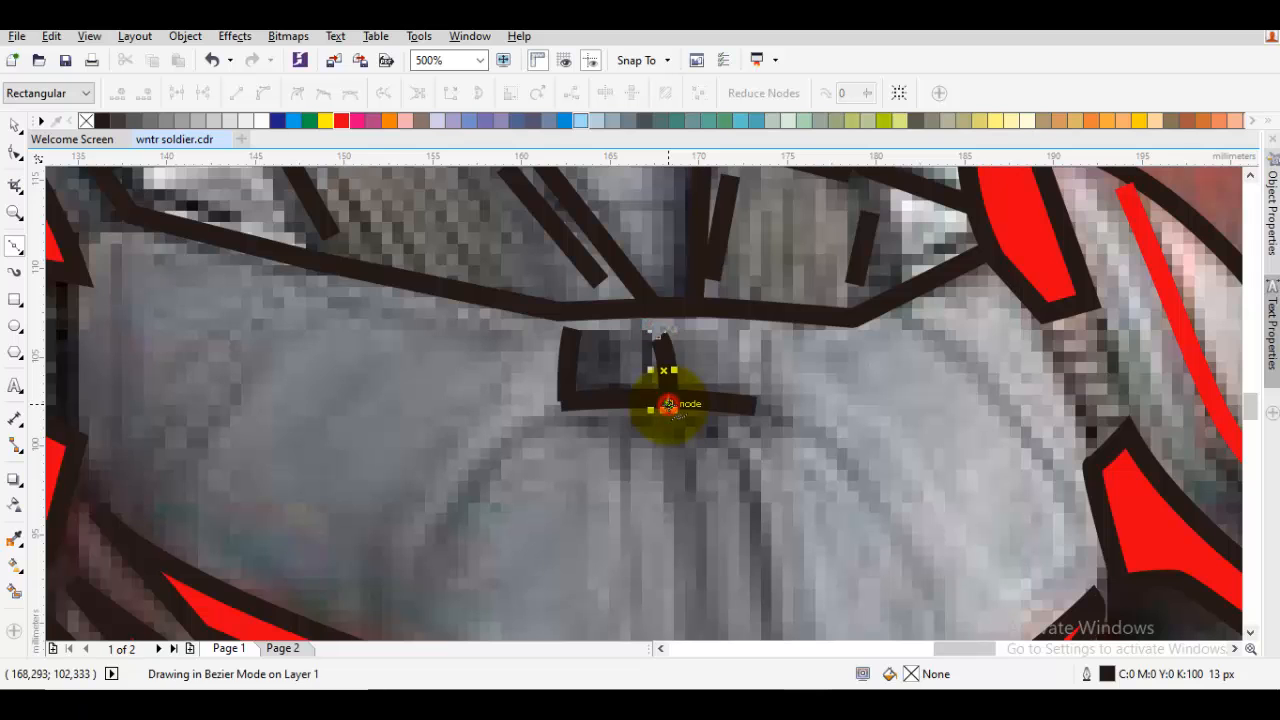
double_click(668, 405)
drag(757, 351, 751, 399)
double_click(752, 398)
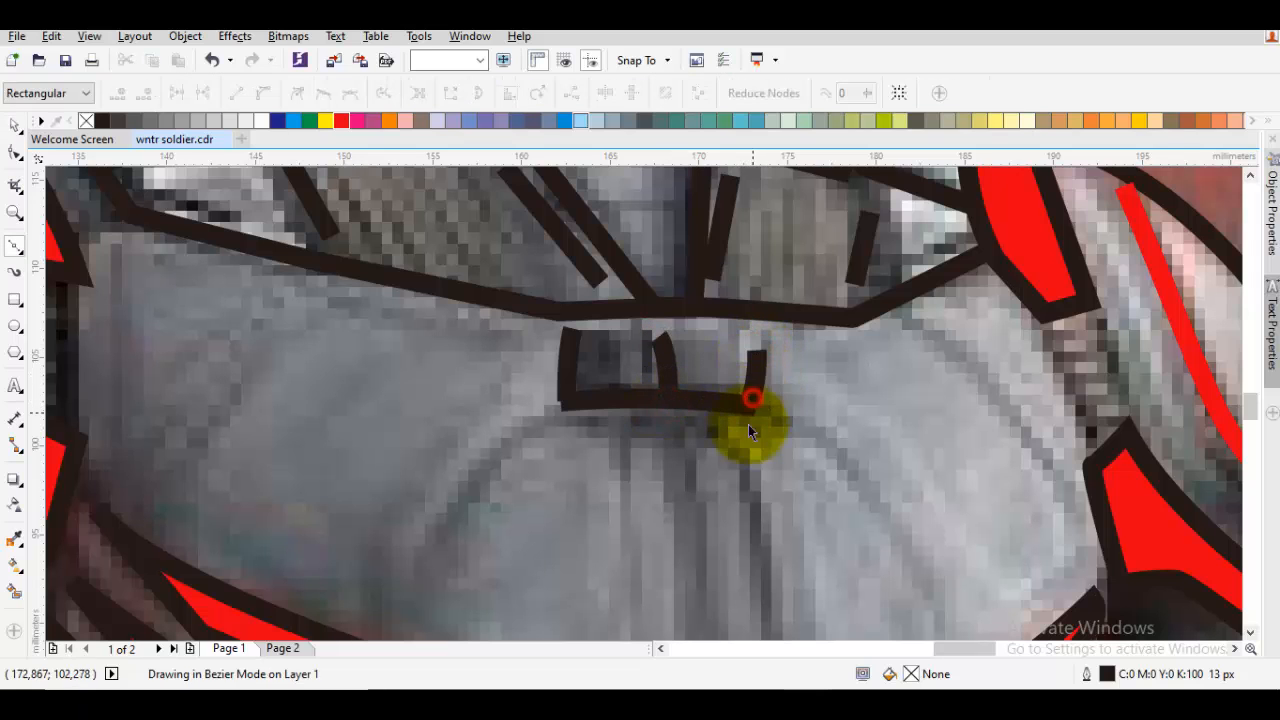
Draw a Bezier curve beneath the chest buckle that continues down to the upper corner of the right red chest piece.
scroll(748, 424, down, 3)
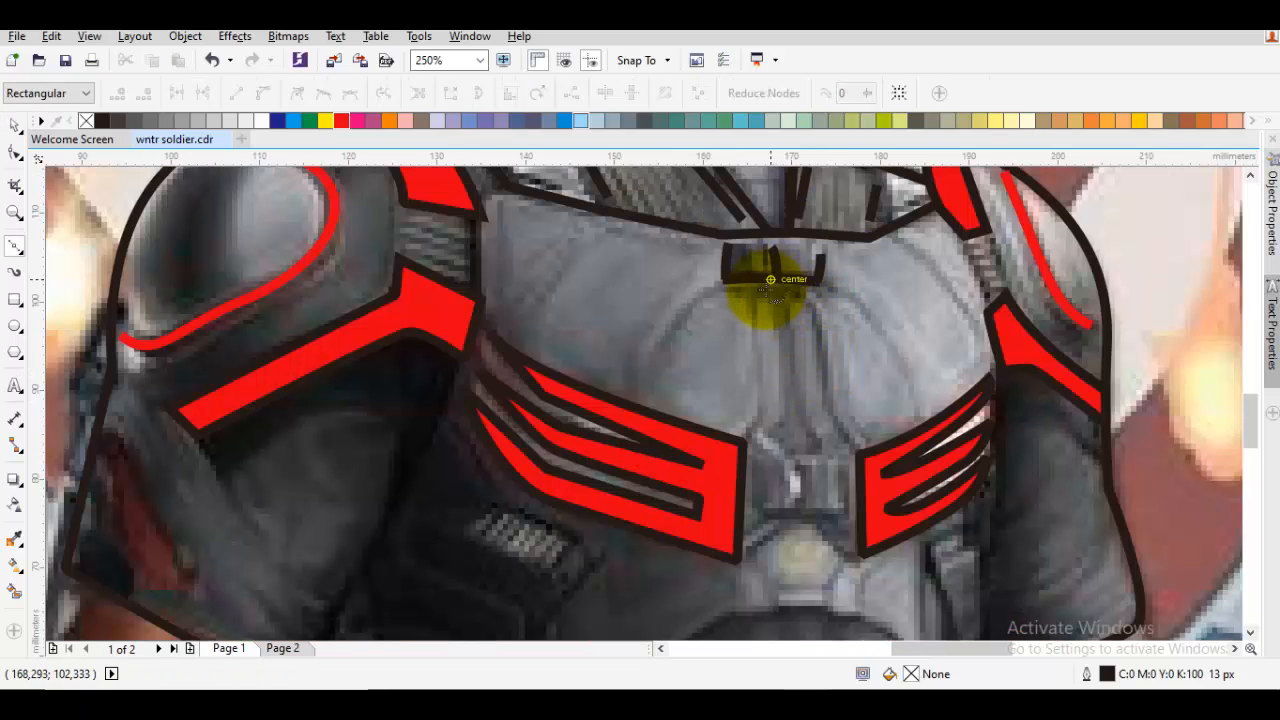
scroll(770, 280, up, 2)
click(681, 294)
click(866, 292)
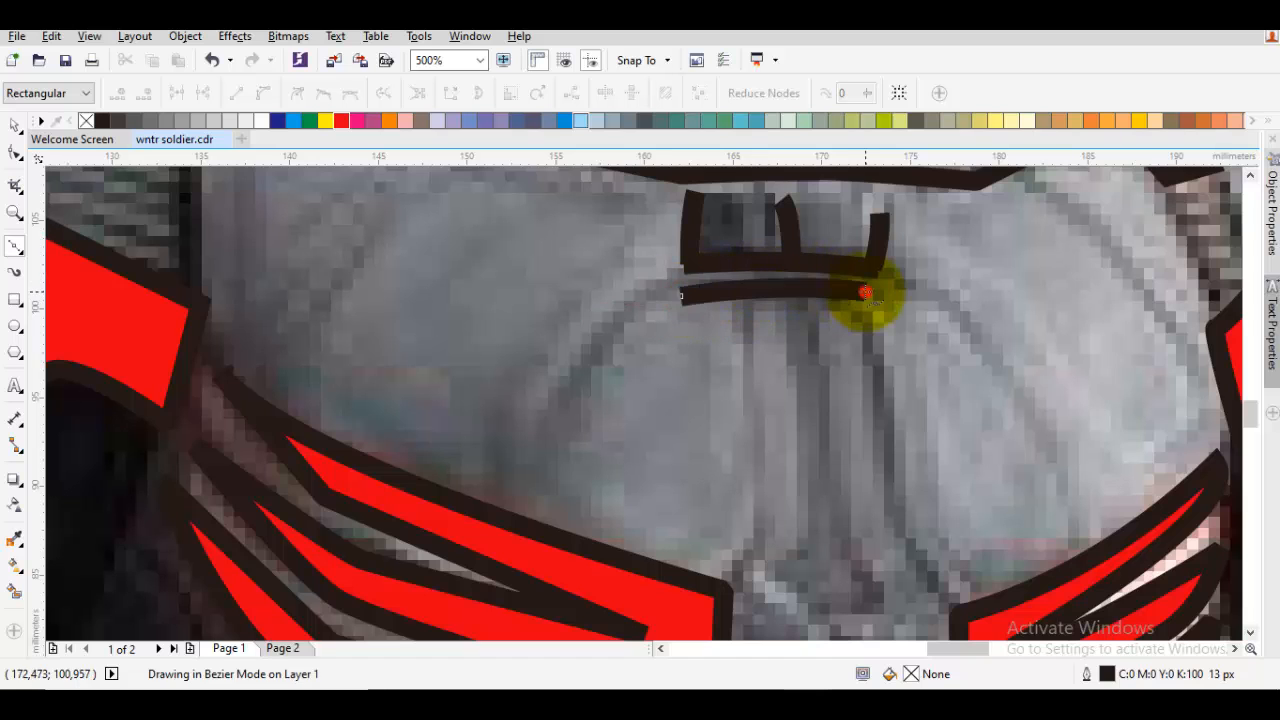
scroll(864, 364, down, 2)
drag(860, 372, 852, 425)
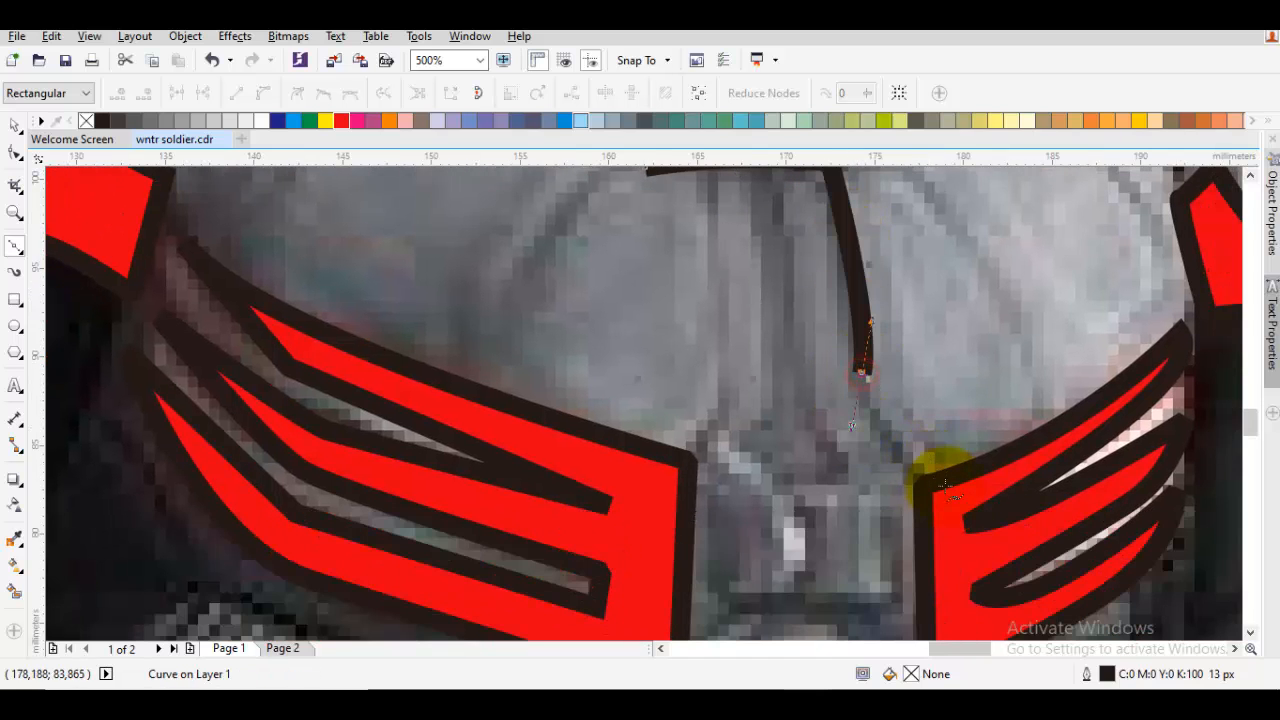
click(922, 485)
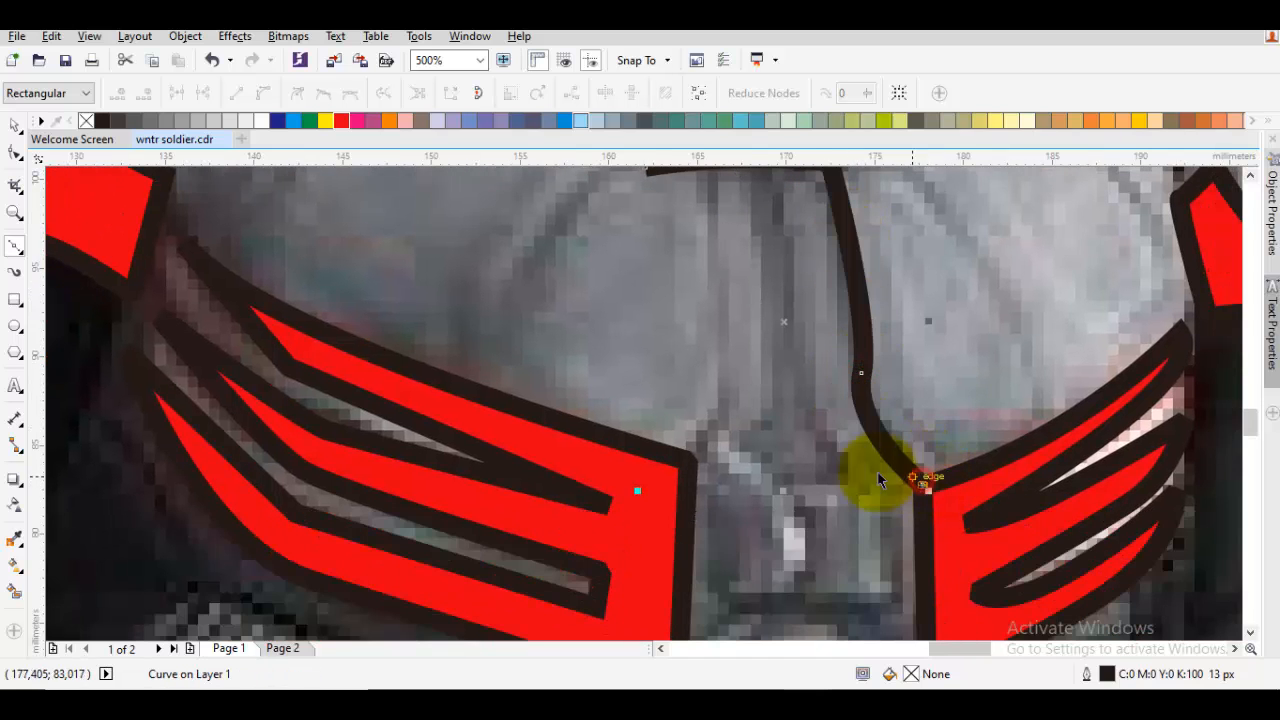
Draw a line from the left red chest piece's upper inner corner up to the curve beneath the chest buckle.
click(686, 461)
click(756, 389)
scroll(714, 395, up, 3)
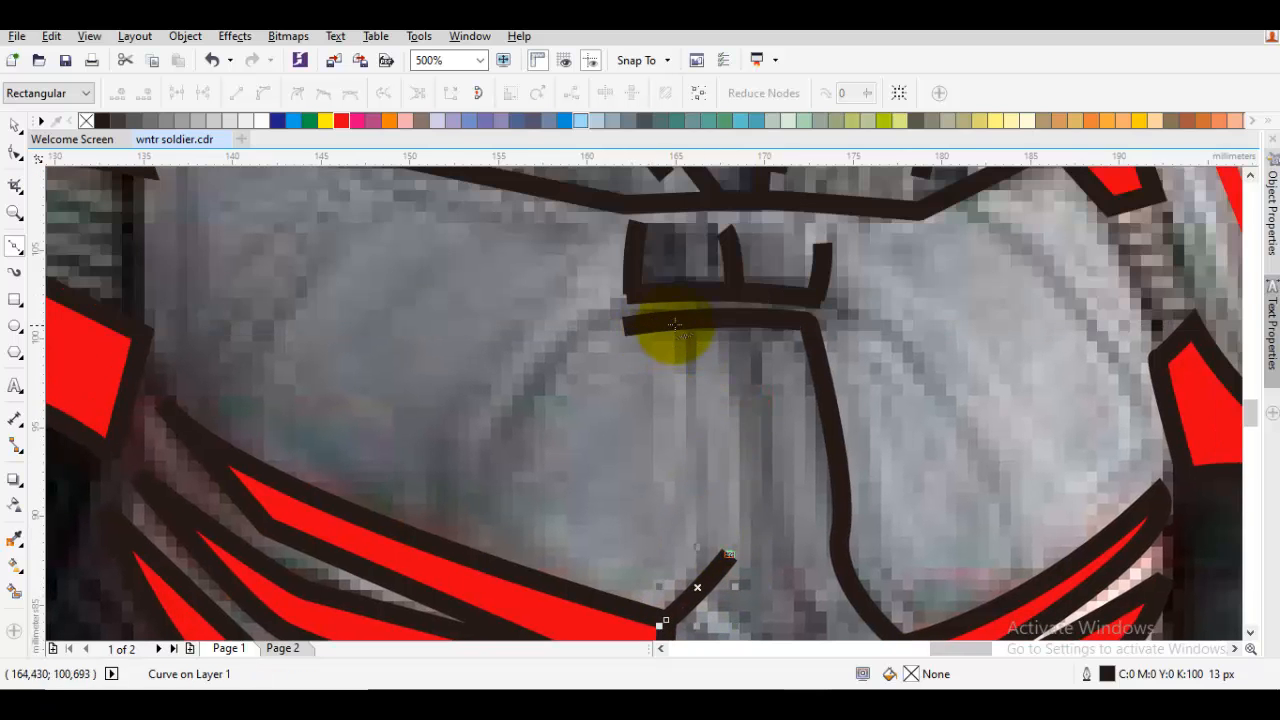
click(689, 319)
key(Escape)
drag(571, 366, 671, 345)
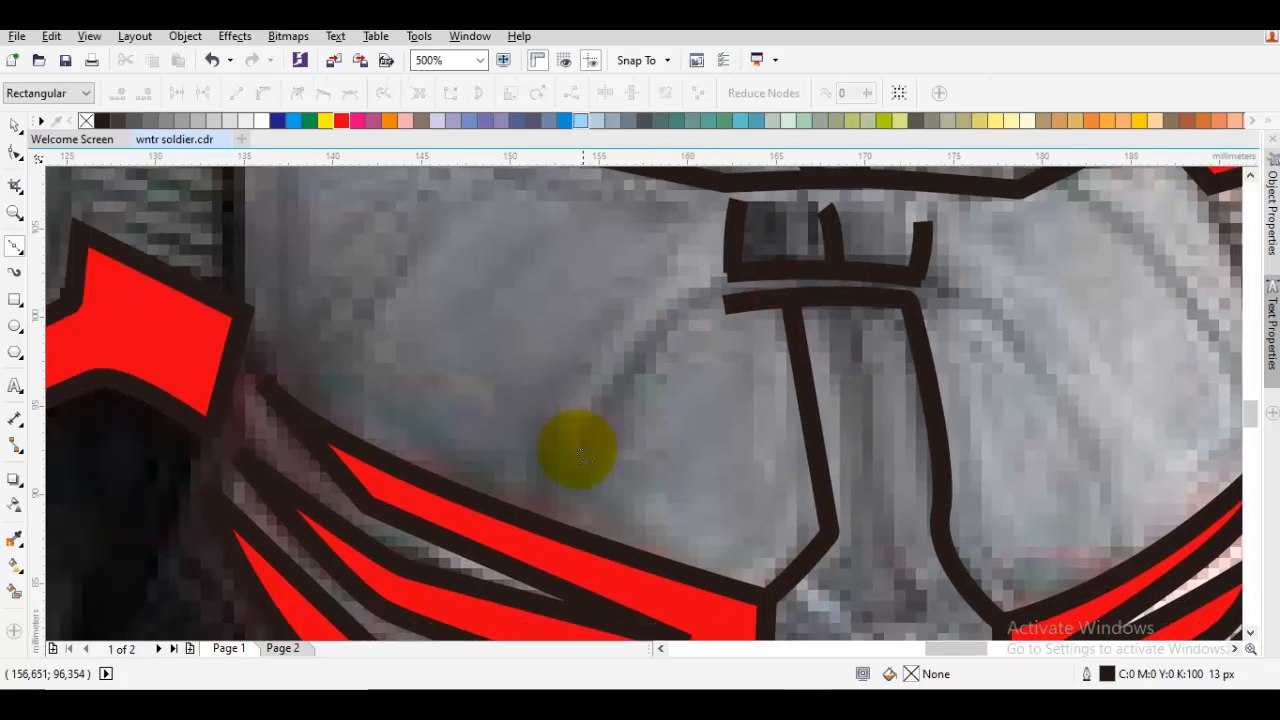
Draw two curved chest lines arching down and outward from either side of the buckle, the right one about 8 by 11 mm.
drag(580, 470, 627, 327)
click(707, 290)
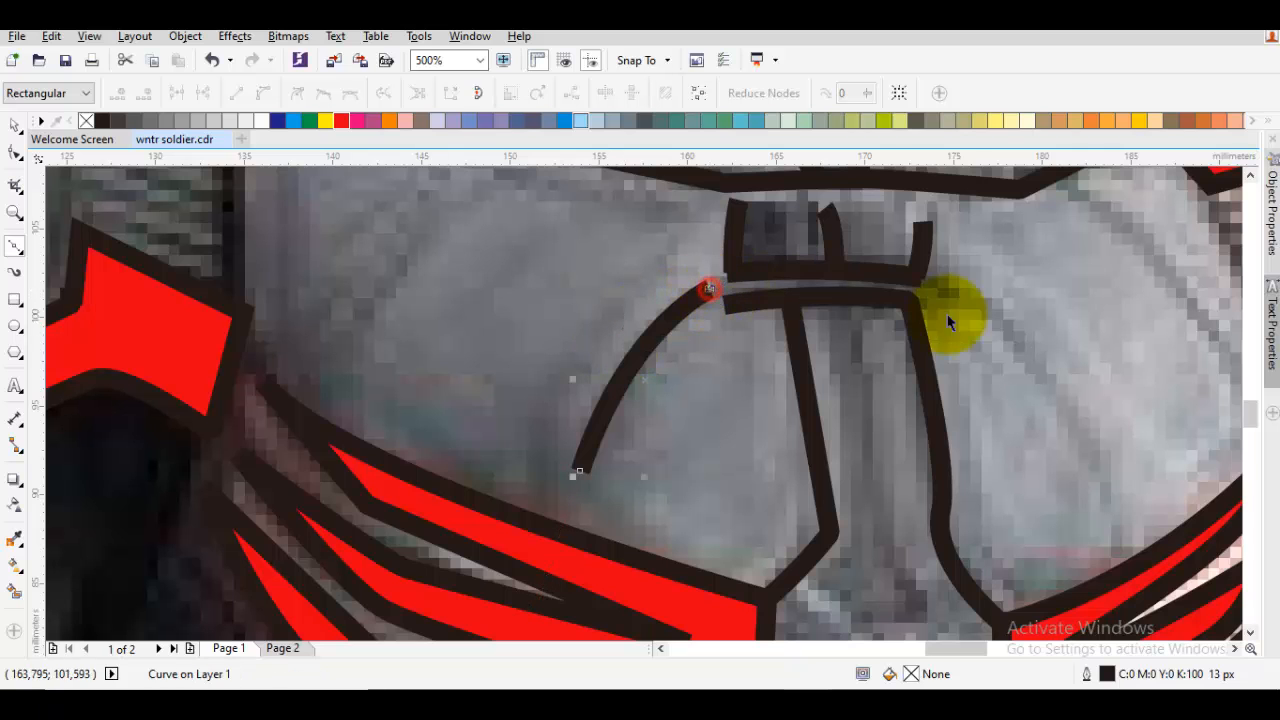
key(Escape)
drag(950, 284, 1040, 320)
click(1098, 476)
key(space)
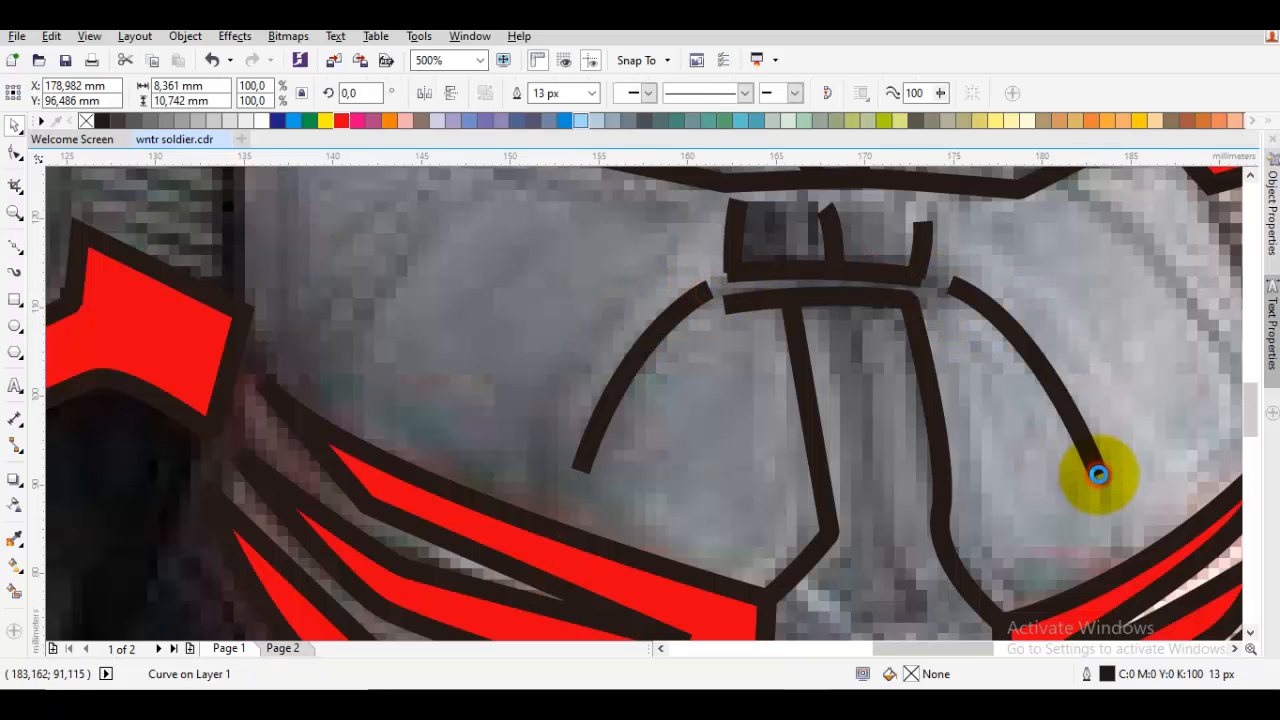
key(Escape)
scroll(894, 371, down, 2)
scroll(769, 291, up, 1)
scroll(769, 291, up, 1)
key(space)
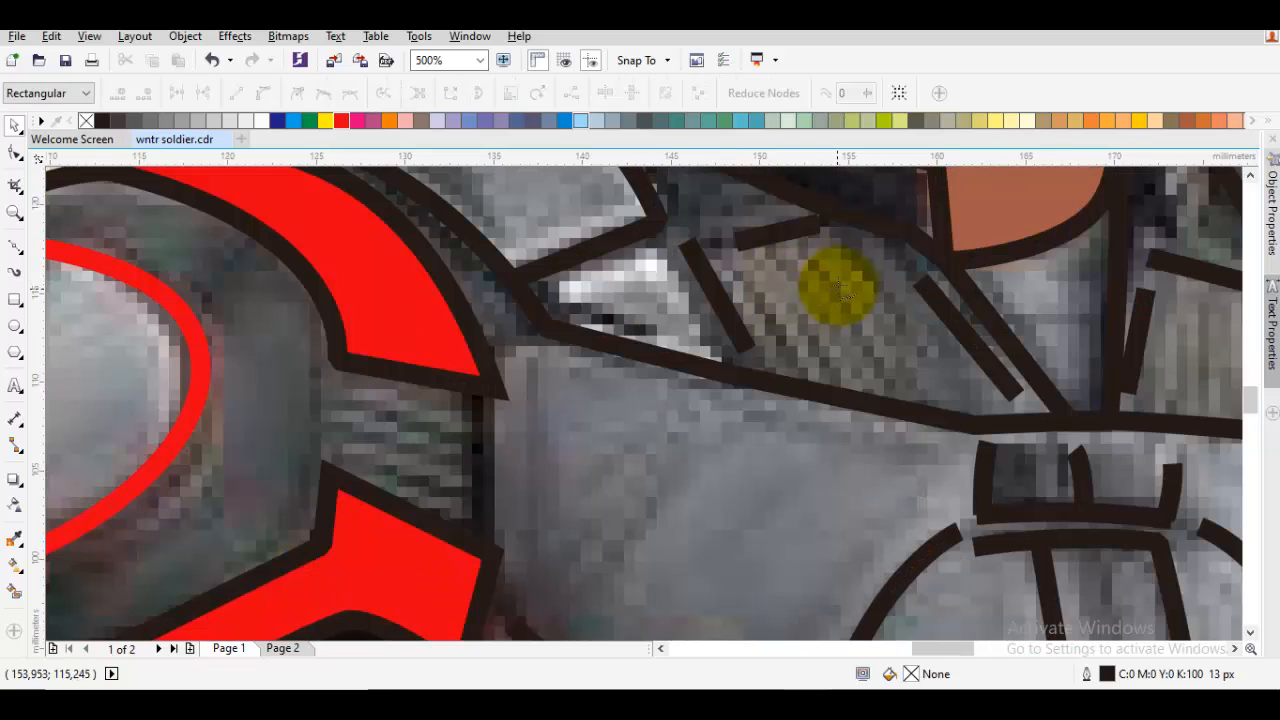
click(944, 360)
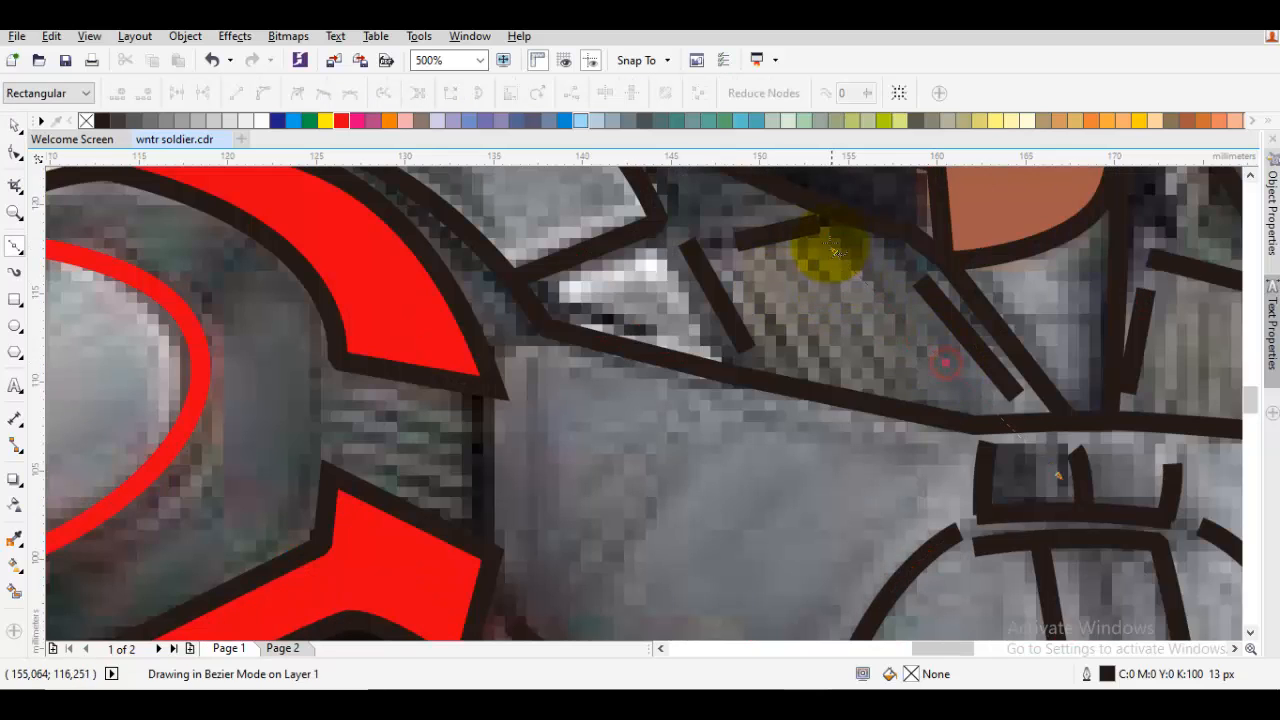
scroll(818, 205, down, 1)
key(space)
scroll(885, 362, down, 2)
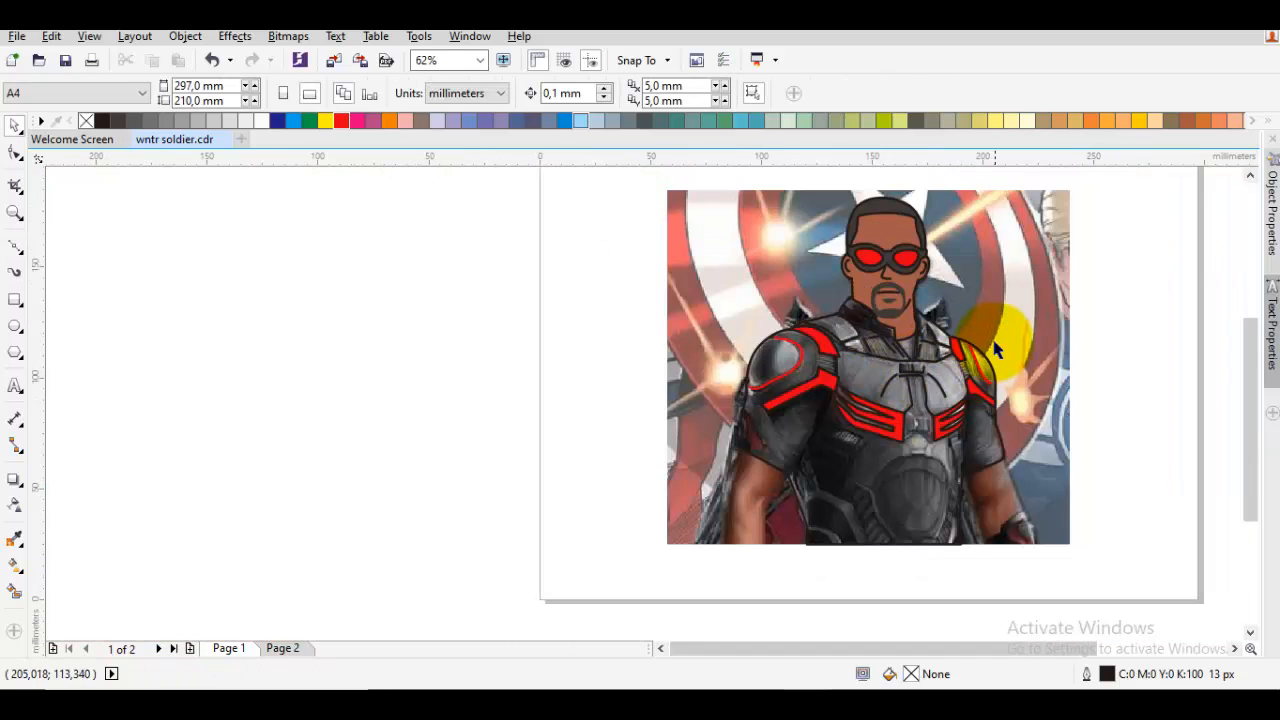
Try a dark grey fill on the suit's body outline.
click(862, 371)
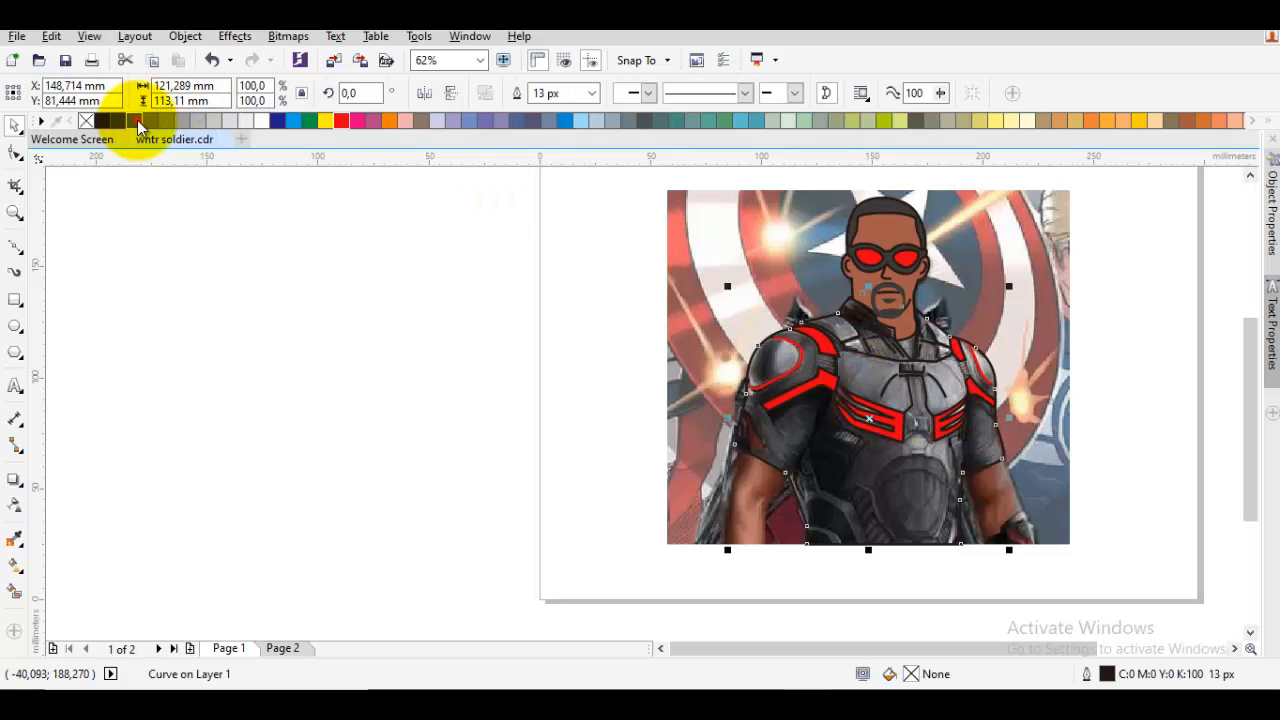
click(134, 121)
click(282, 223)
Draw the left sleeve's inner edge from its lower corner at the arm up to the red shoulder band's lower corner.
scroll(868, 420, up, 1)
click(726, 466)
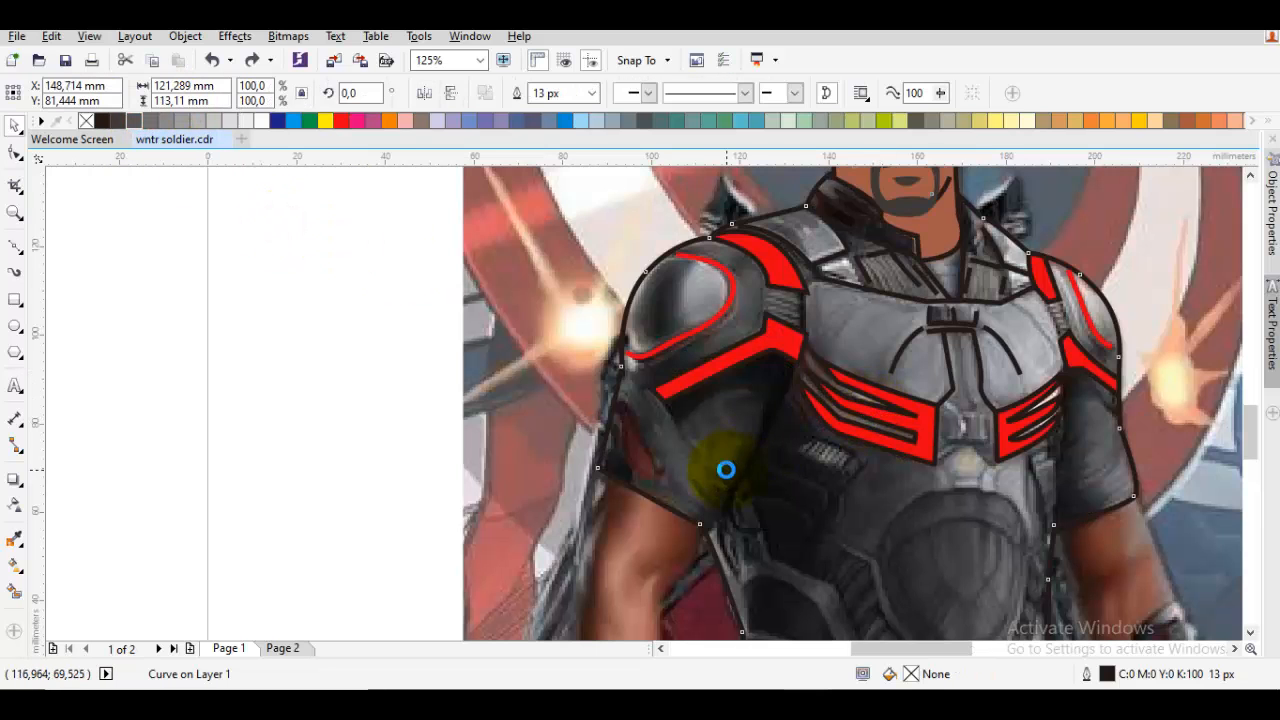
scroll(726, 466, up, 1)
key(F10)
mouse_move(707, 559)
mouse_down()
mouse_move(677, 487)
mouse_move(667, 520)
mouse_move(777, 384)
mouse_up()
scroll(655, 524, up, 1)
key(F10)
key(F5)
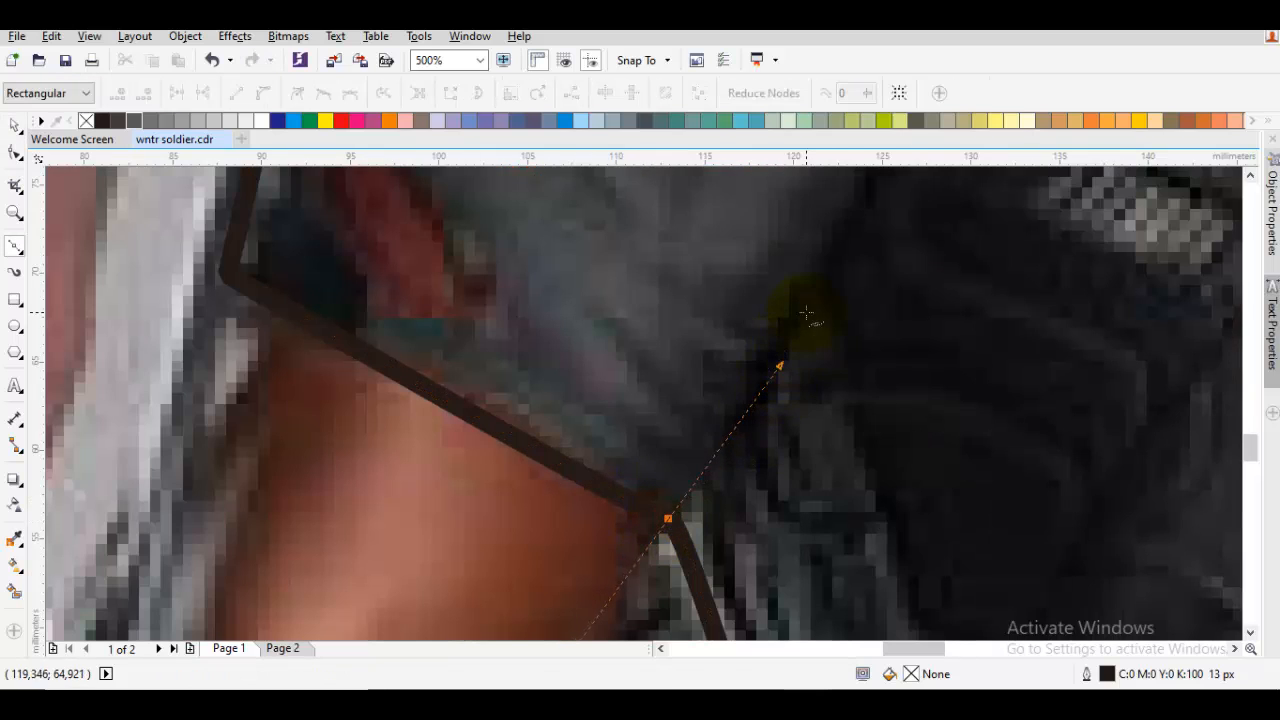
scroll(822, 292, down, 1)
drag(843, 268, 729, 444)
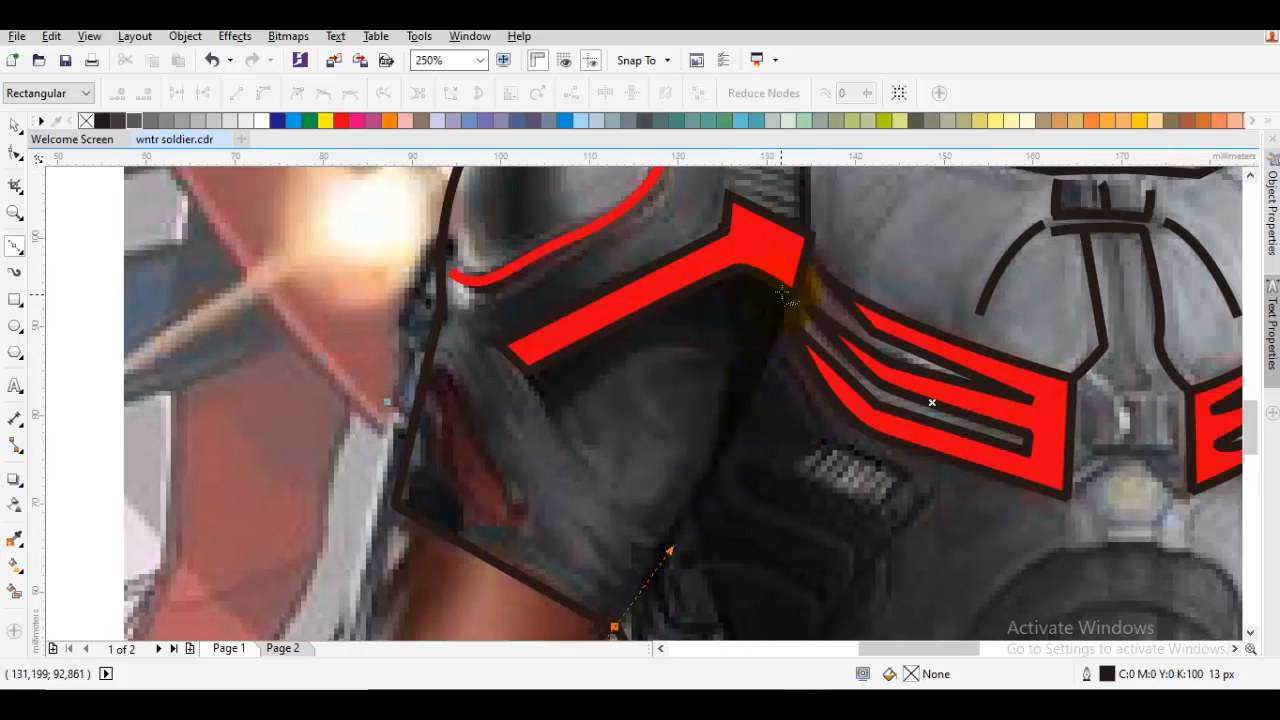
mouse_move(795, 288)
mouse_down()
mouse_move(837, 177)
mouse_move(795, 285)
mouse_up()
key(space)
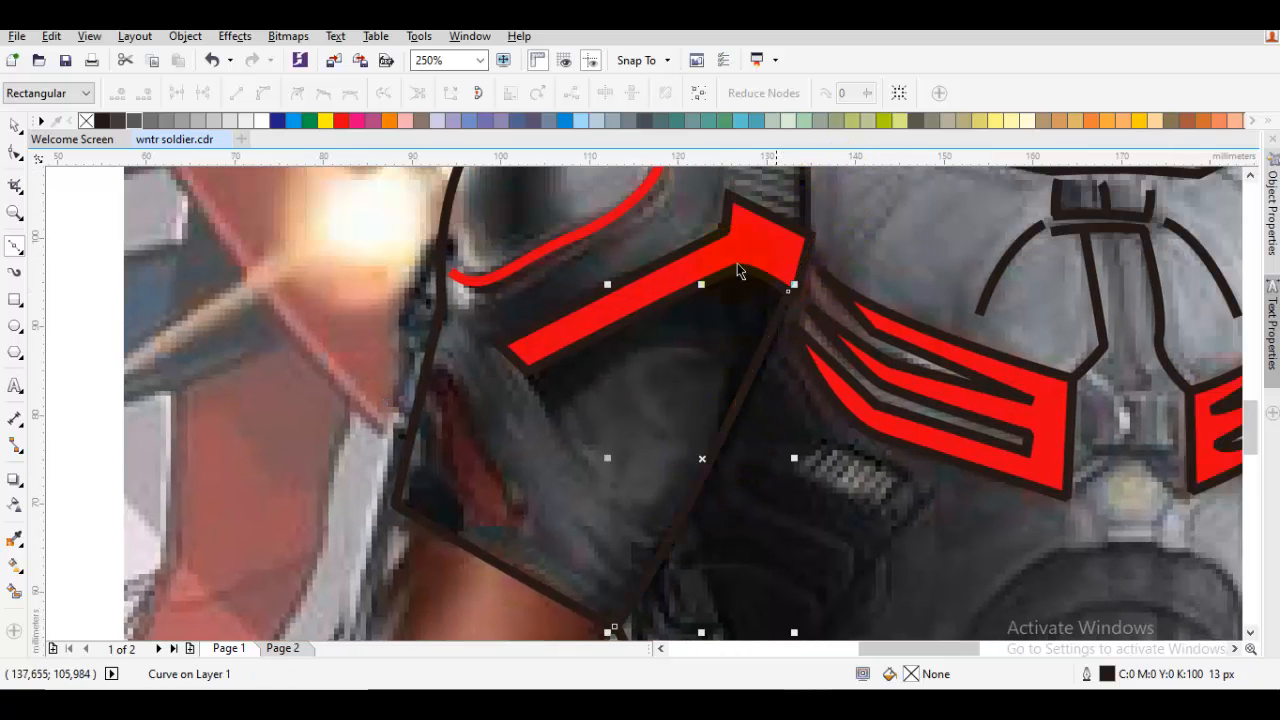
Draw two crease lines on the left sleeve, one slanting below the red band's outer end and one short curve beneath its middle.
key(space)
mouse_move(585, 475)
mouse_down()
mouse_move(497, 338)
mouse_move(420, 290)
mouse_up()
click(596, 398)
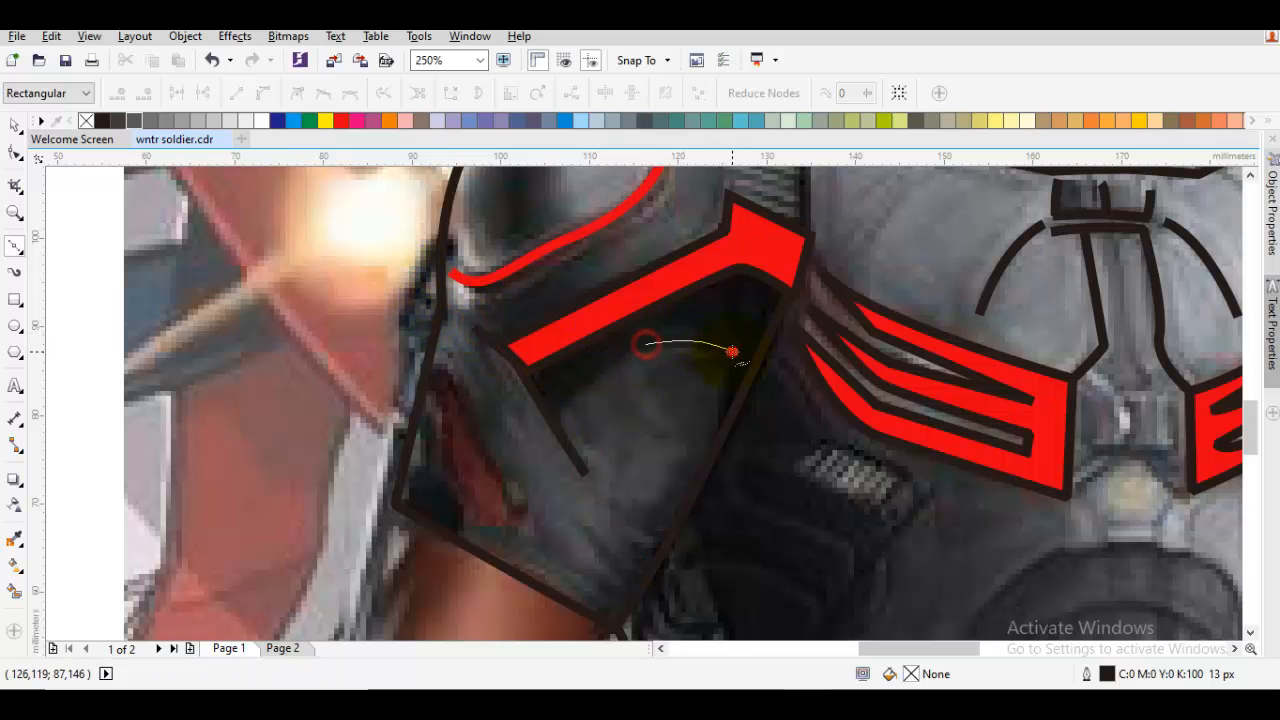
click(733, 352)
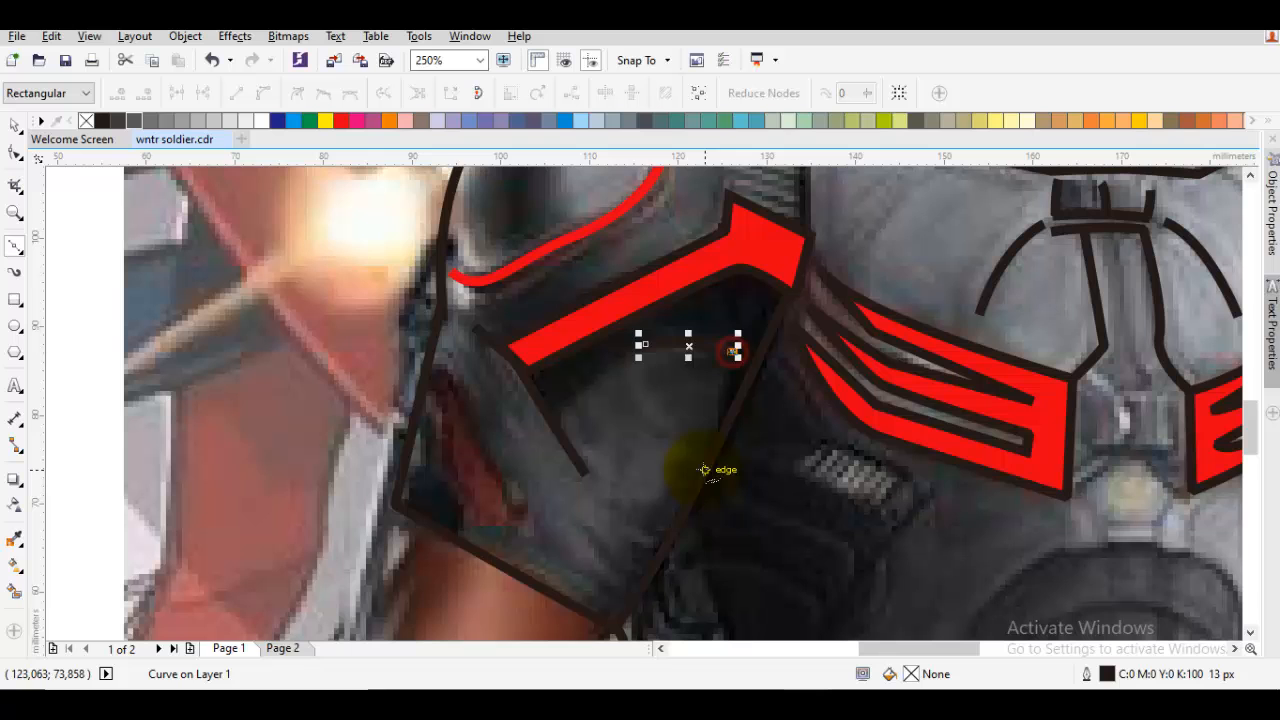
key(space)
Draw the outer edge of the left waist panel, running from the sleeve's inner edge down the torso.
click(776, 516)
drag(768, 574, 742, 326)
key(space)
key(space)
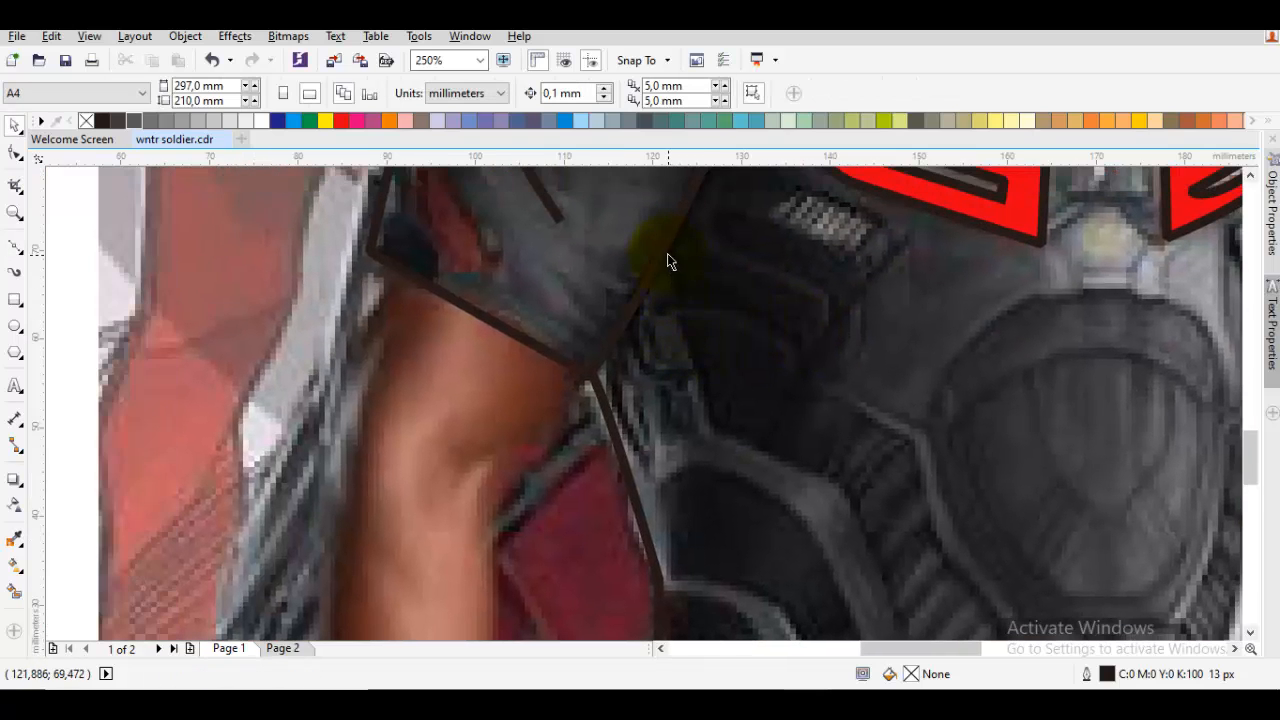
key(space)
click(667, 253)
click(713, 436)
key(space)
Draw the inner edge of the left waist panel as a curve from below the left red chest piece down toward the waist.
click(917, 245)
key(space)
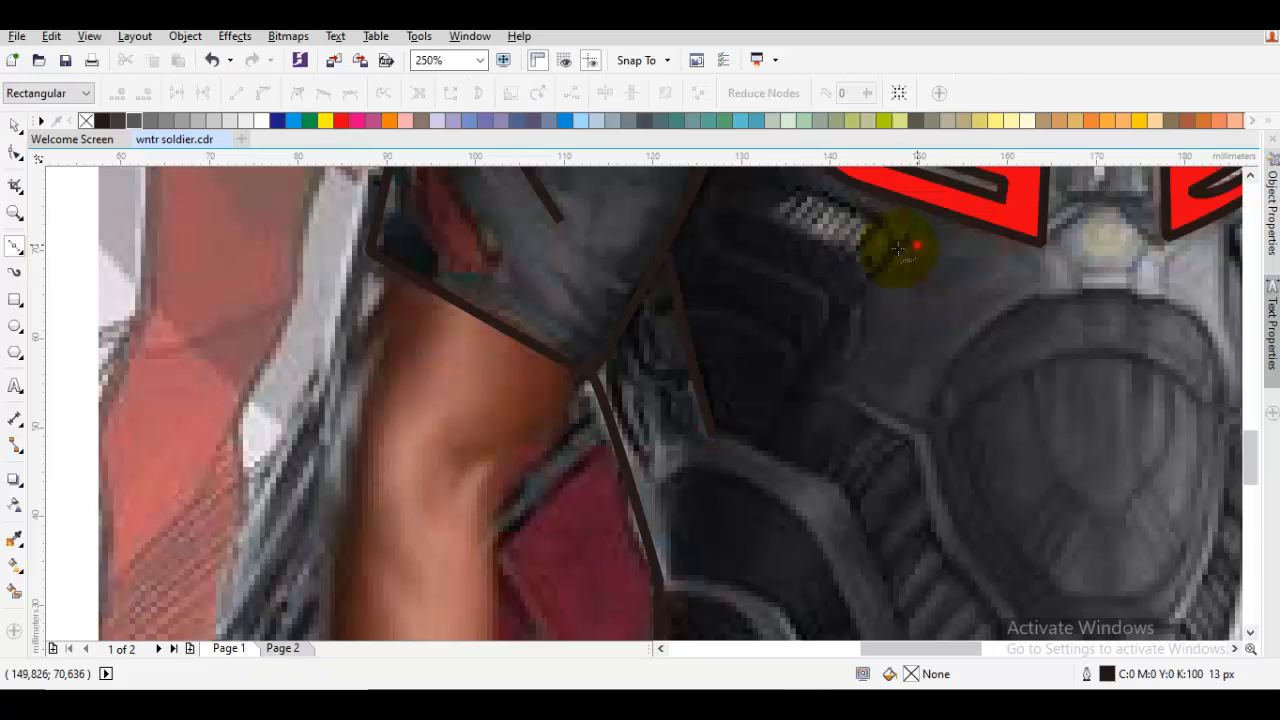
click(776, 437)
key(space)
Draw a line from the lower end of the waist panel's outer edge, across beneath the panel and down to the suit's bottom edge.
key(space)
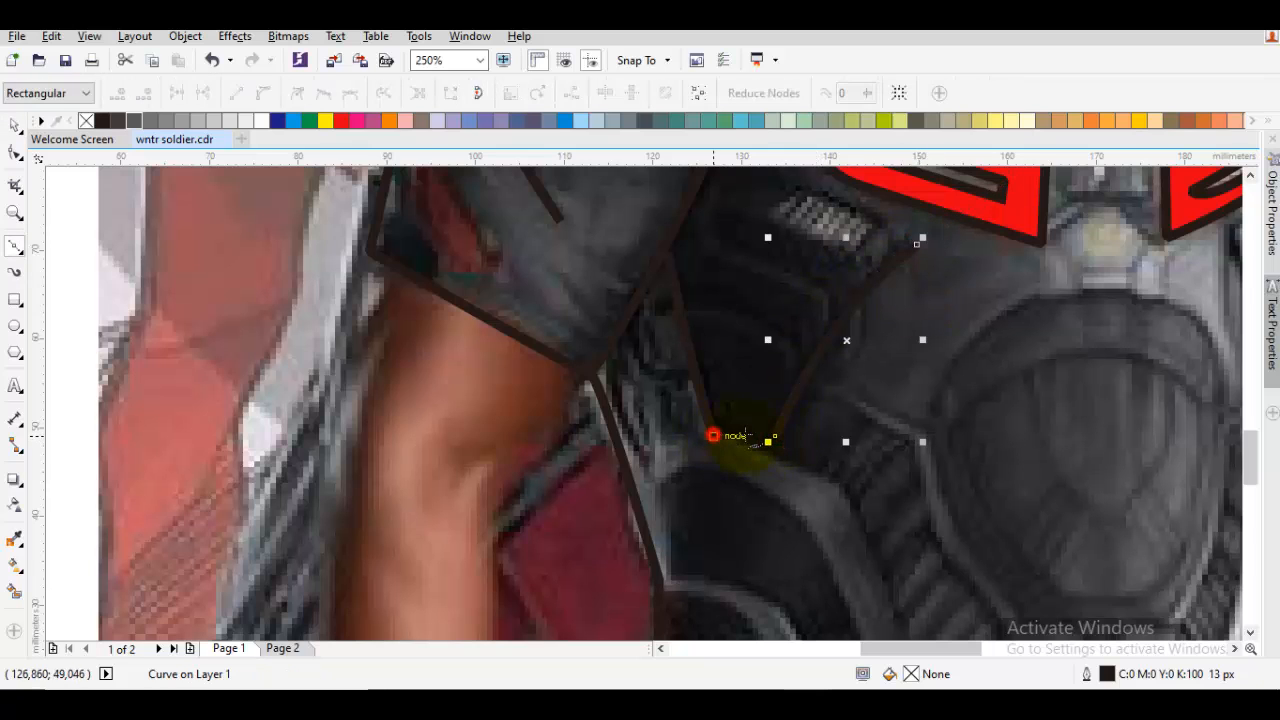
click(848, 481)
drag(887, 573, 737, 322)
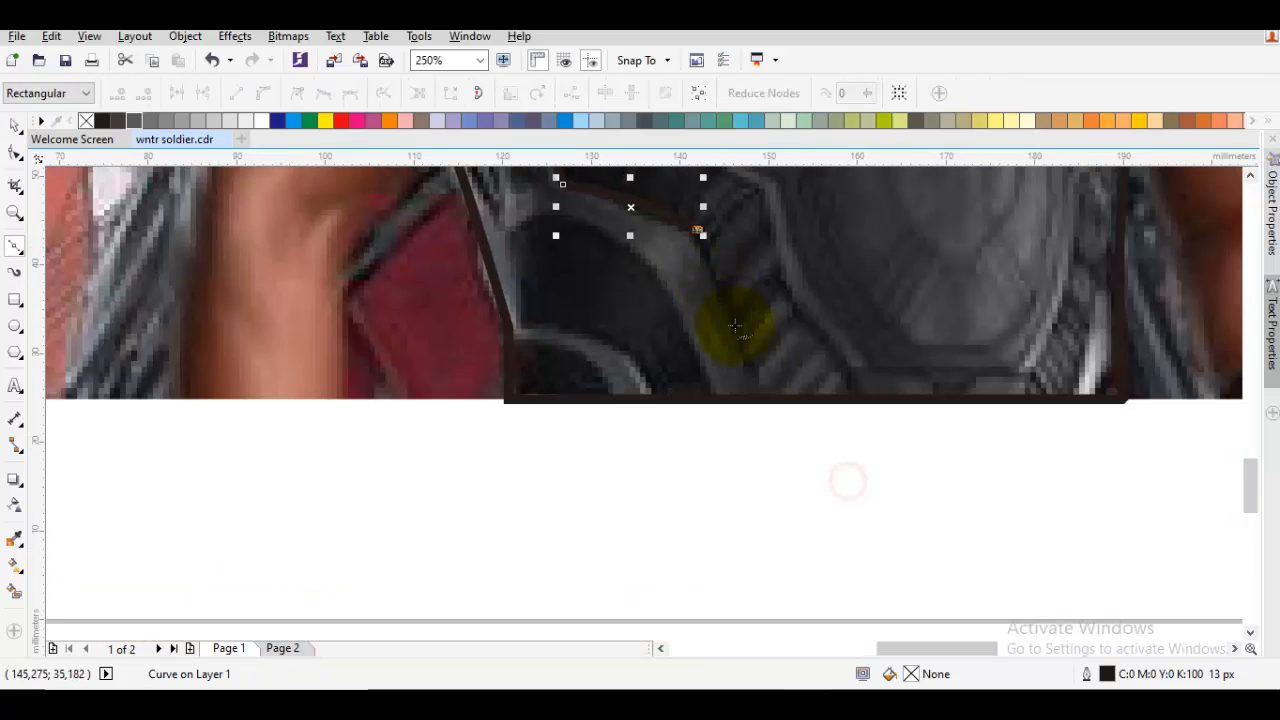
click(768, 402)
key(space)
Draw a second bent line around the dark lower-left waist pad, from the suit's side outline to its bottom edge.
click(684, 298)
key(space)
drag(548, 247, 634, 349)
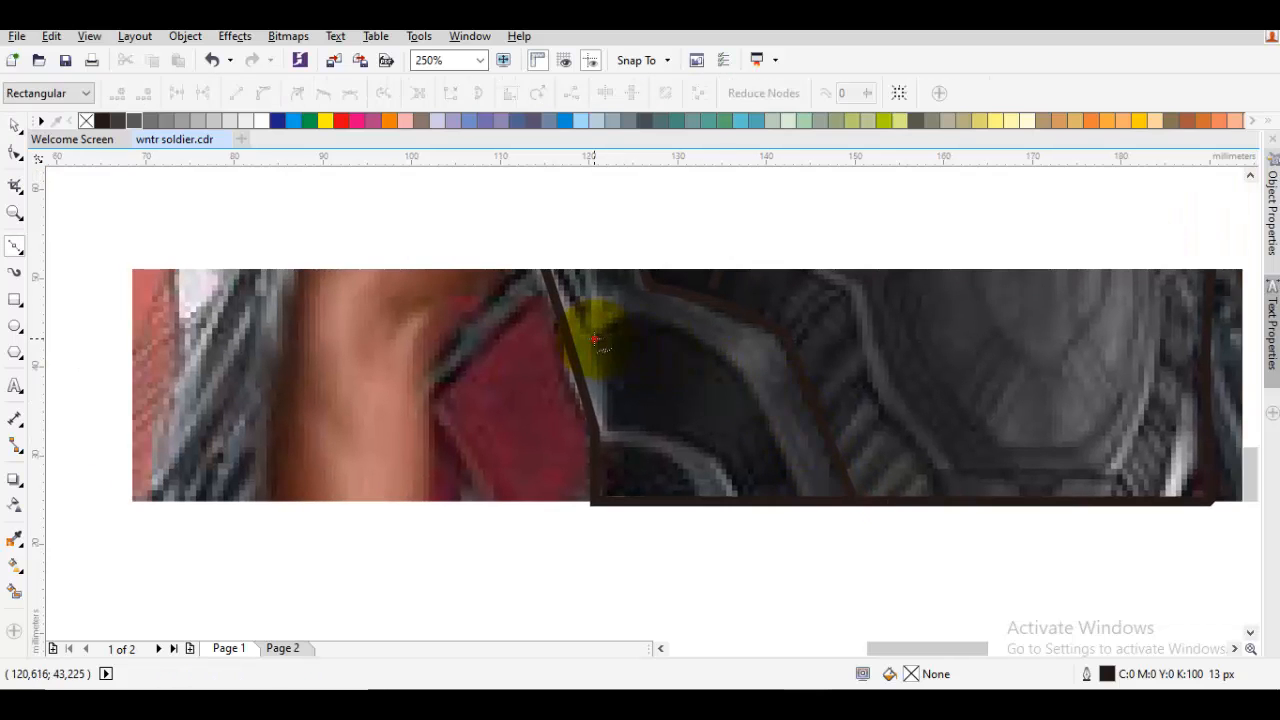
click(653, 320)
drag(770, 404, 793, 508)
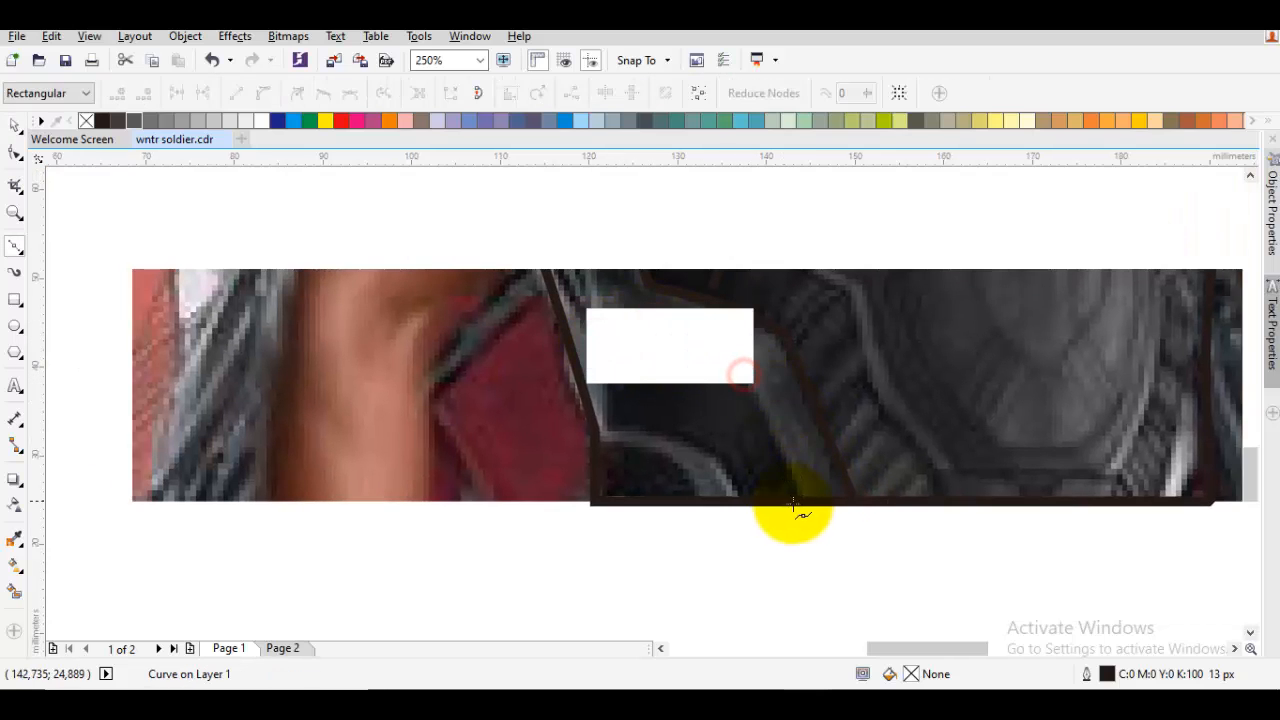
key(space)
Draw the left border of the abdomen plate, bending down past the ribbed section to the suit's bottom edge.
scroll(789, 495, down, 3)
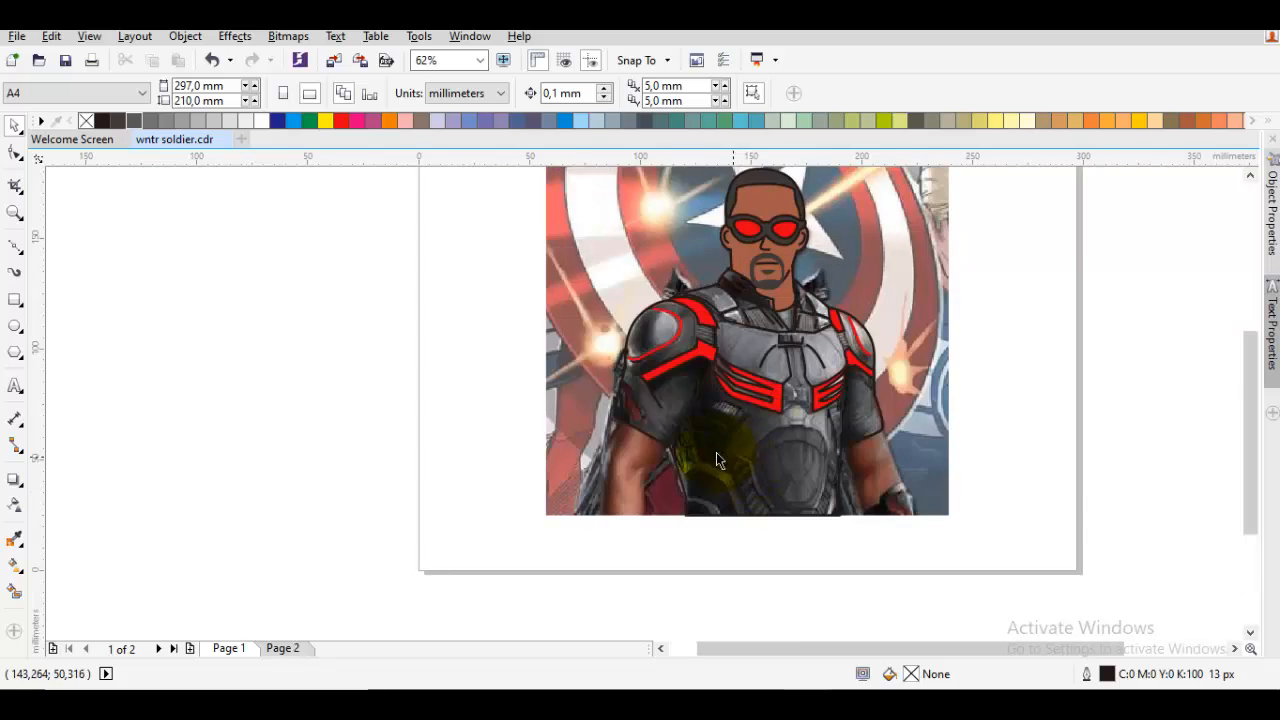
scroll(729, 472, up, 2)
scroll(733, 440, down, 1)
scroll(734, 416, down, 2)
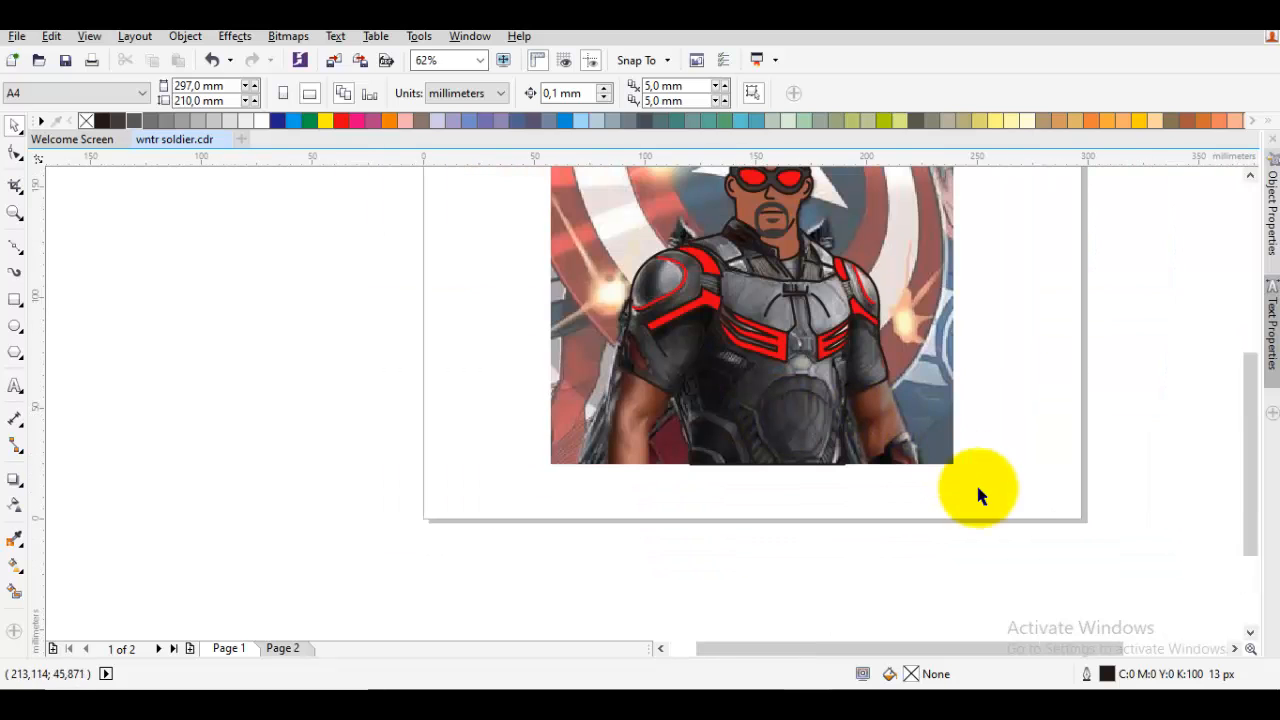
scroll(698, 465, up, 3)
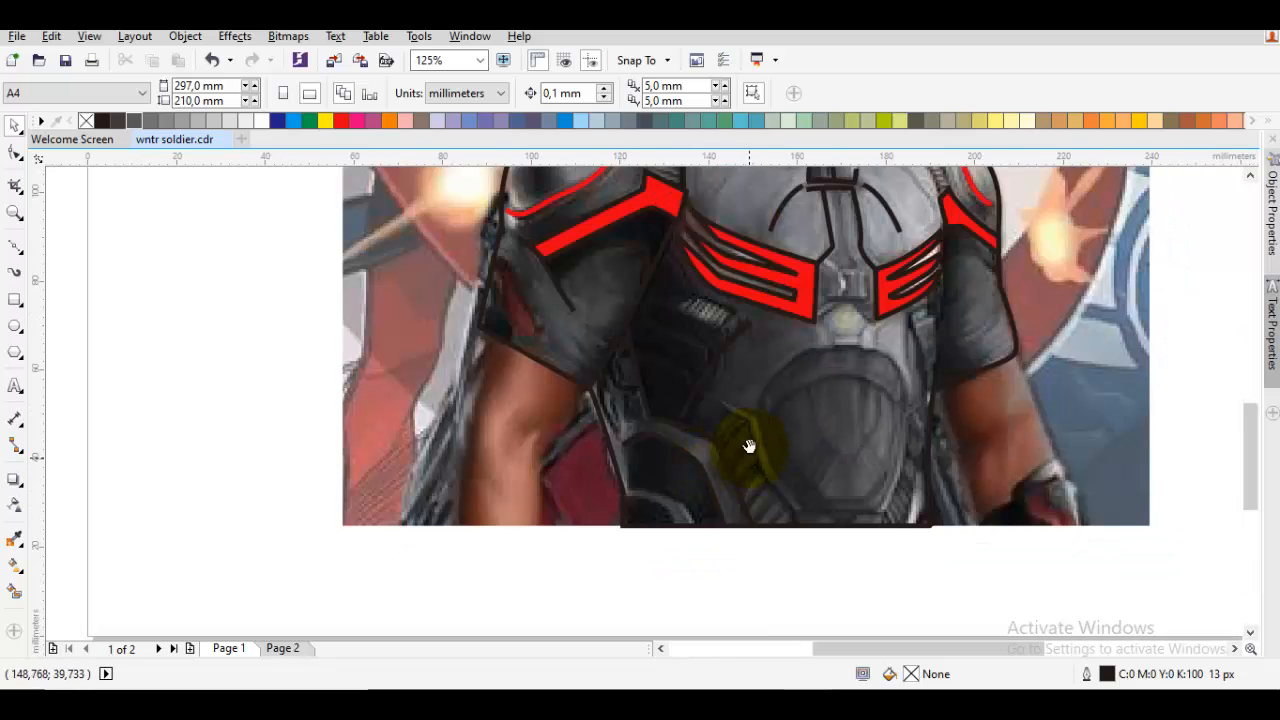
key(space)
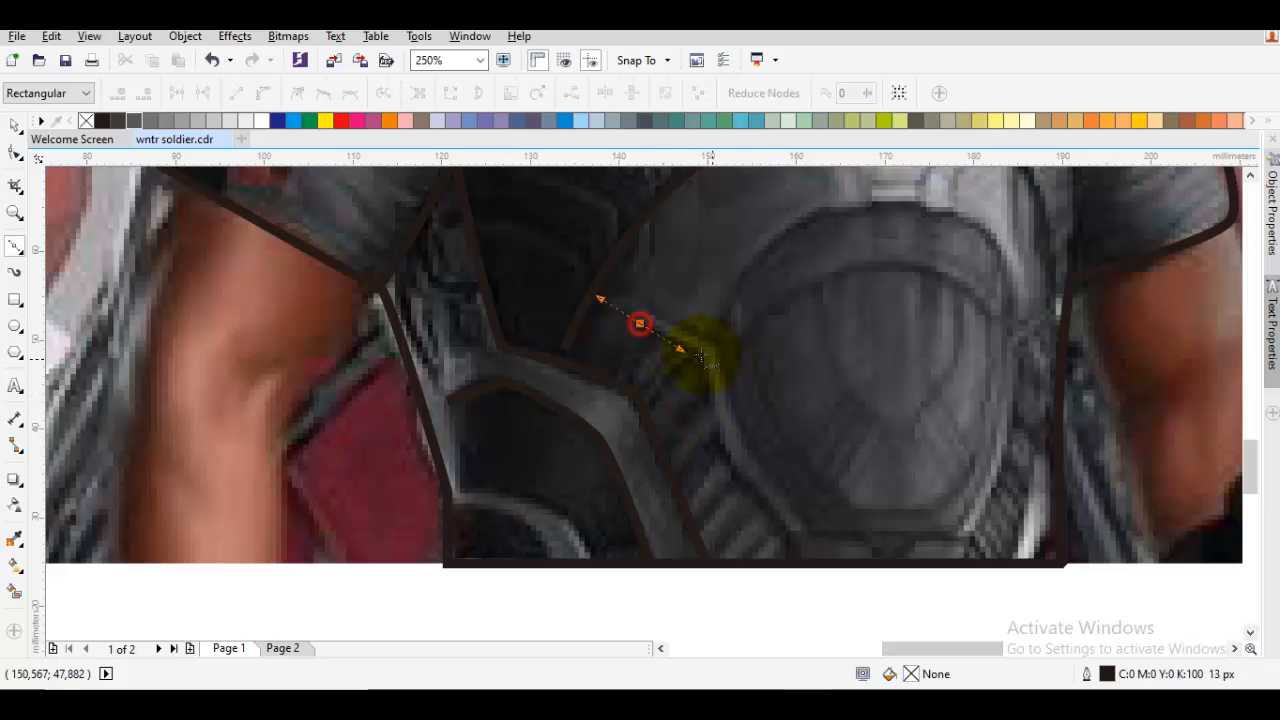
click(736, 473)
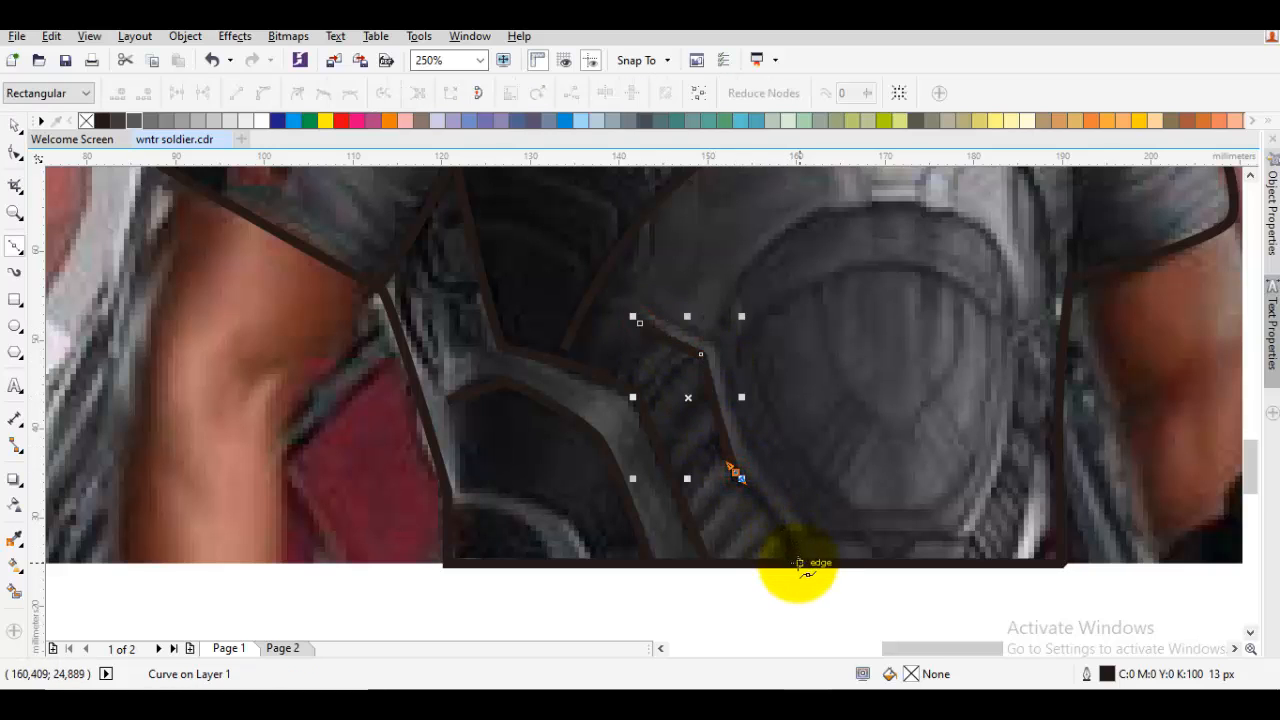
drag(797, 566, 794, 606)
key(space)
key(Escape)
Draw the right border of the abdomen plate from the suit's bottom edge up to its side outline, about 11 by 28 mm.
scroll(951, 560, right, 2)
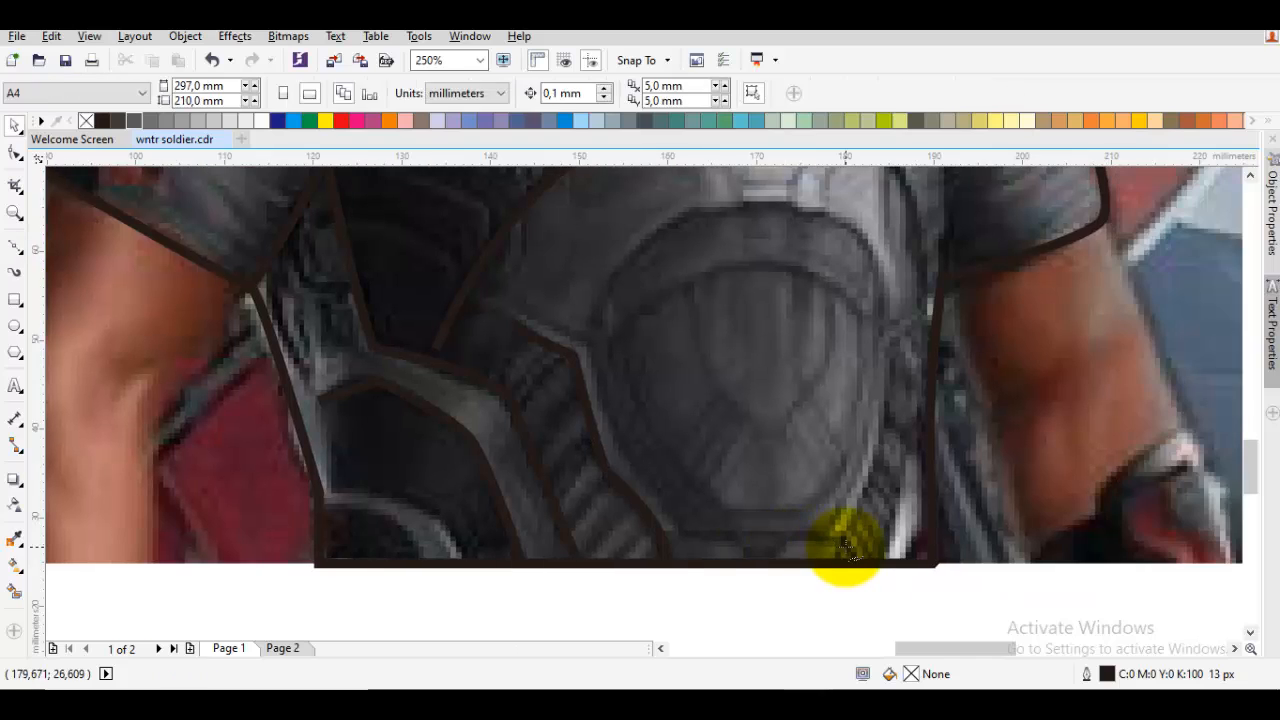
key(space)
click(845, 527)
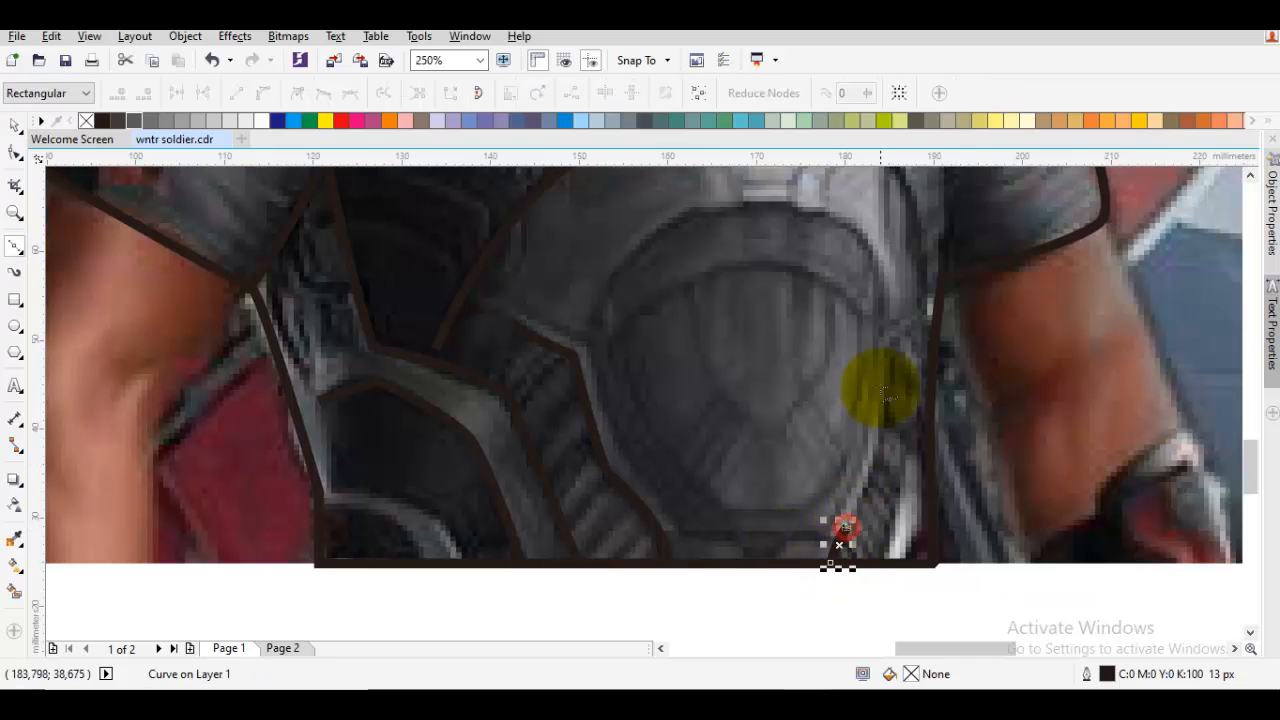
click(879, 421)
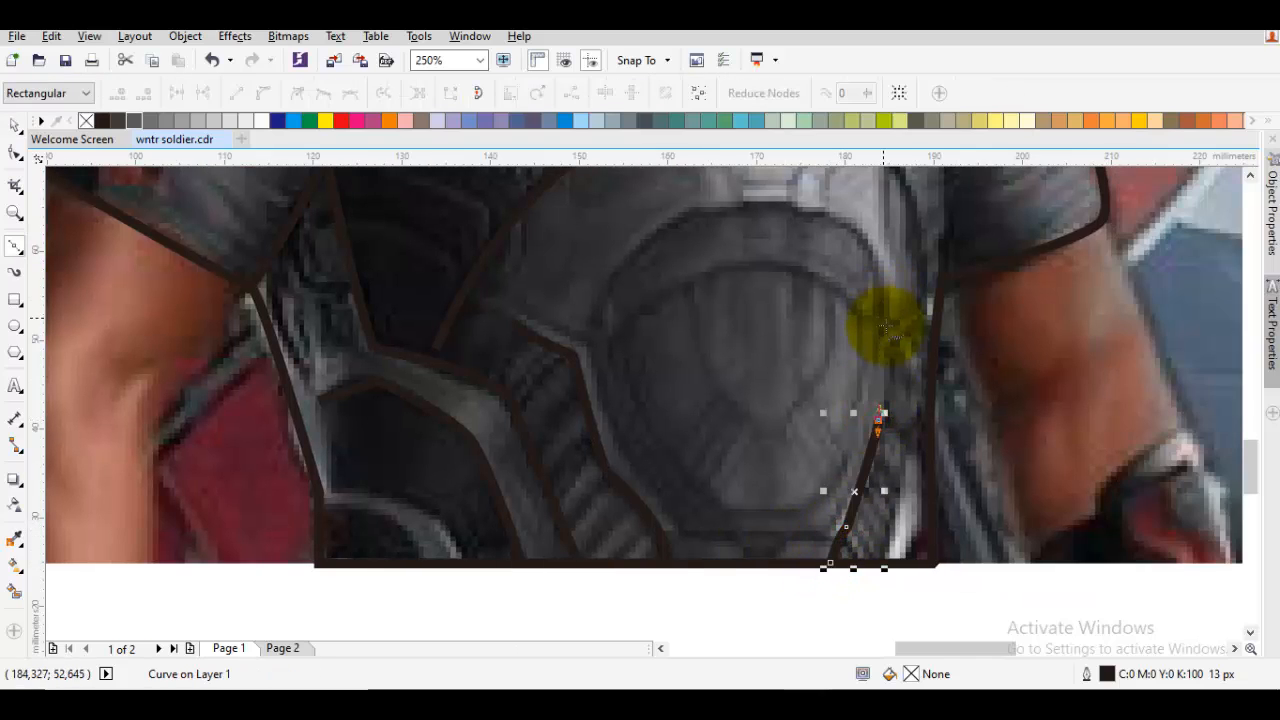
click(893, 337)
click(928, 311)
key(space)
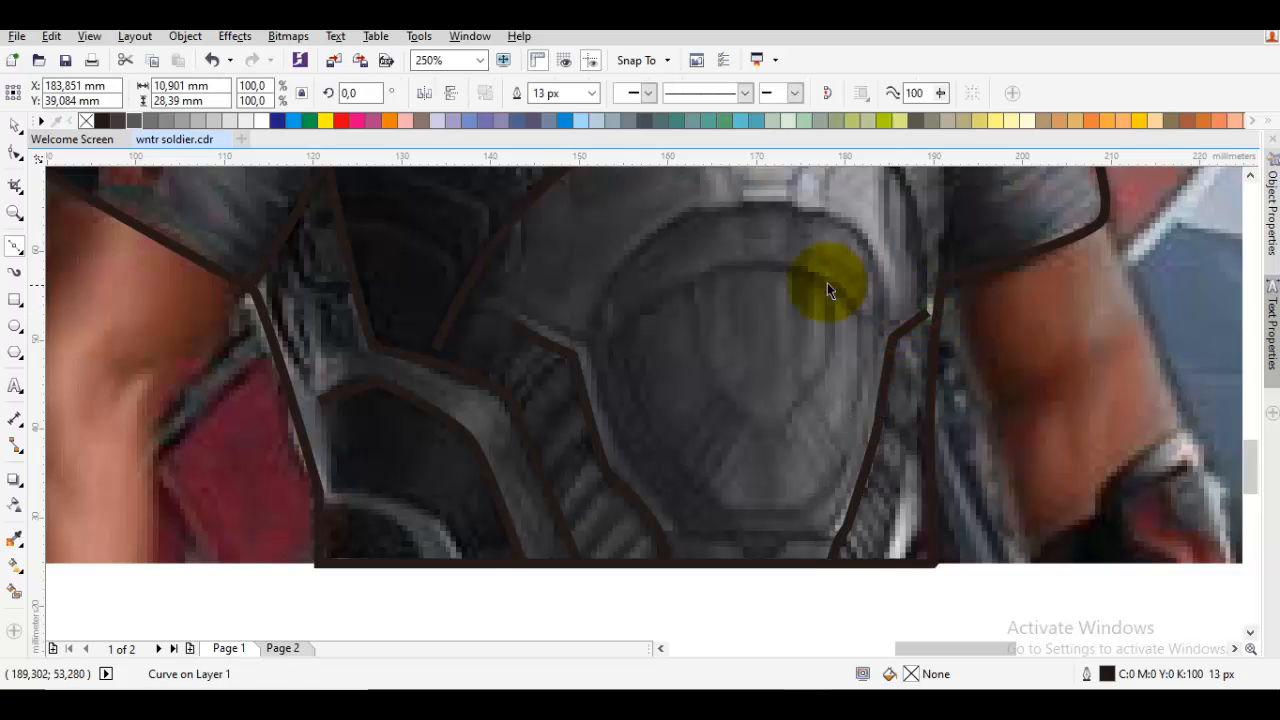
key(Escape)
Draw a horizontal line across the bottom of the abdomen plate, between its left and right borders.
drag(720, 285, 812, 190)
key(space)
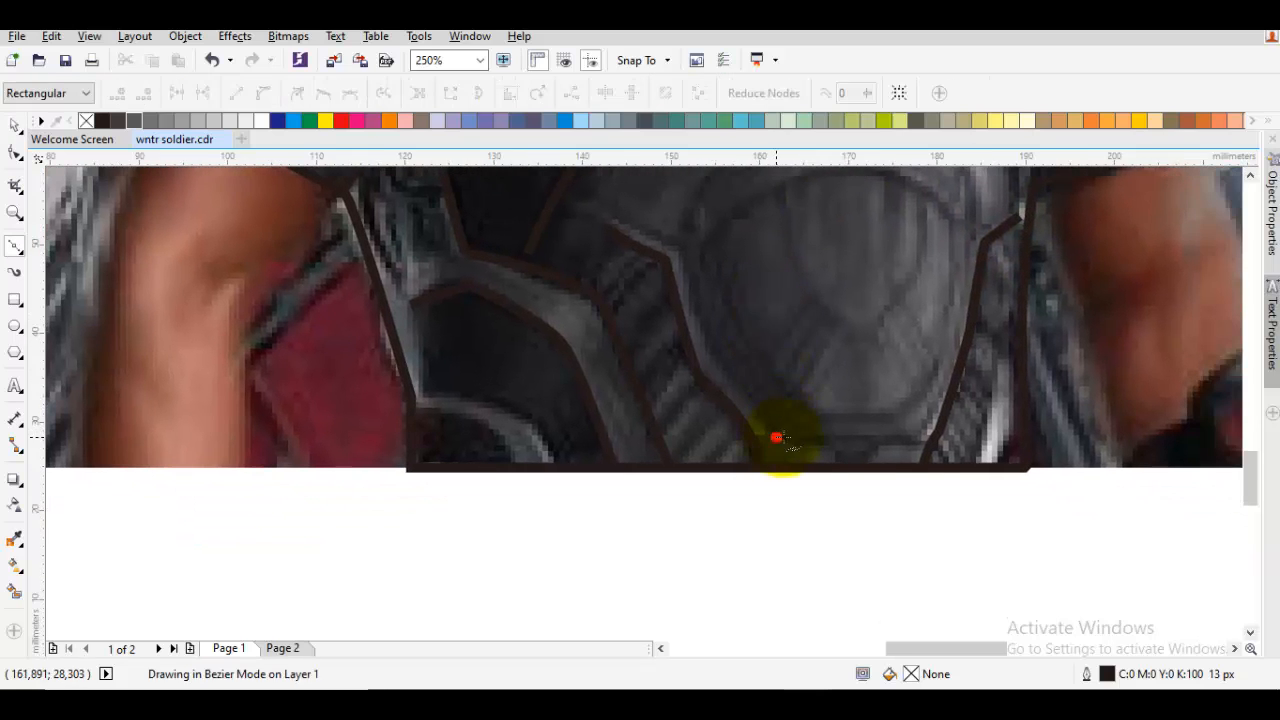
click(777, 437)
click(906, 441)
key(Escape)
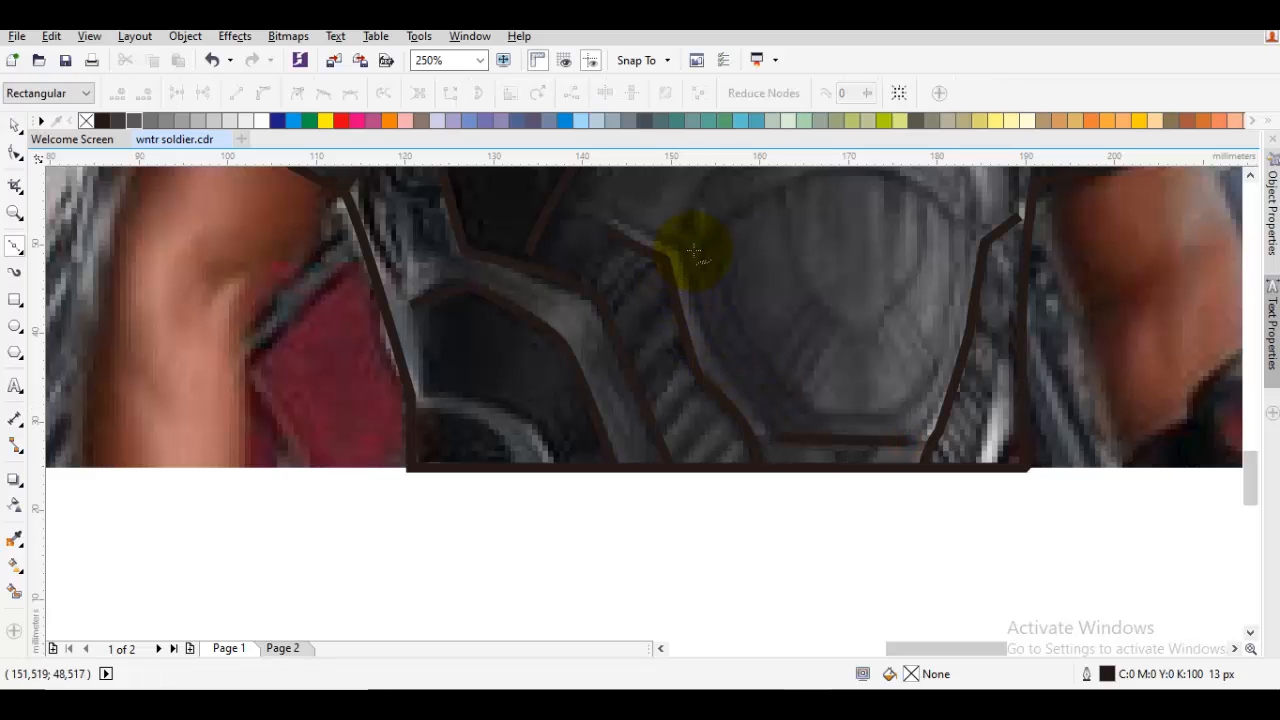
Draw the inner outline of the abdomen plate down its left side, along the bottom and up the right side.
click(710, 230)
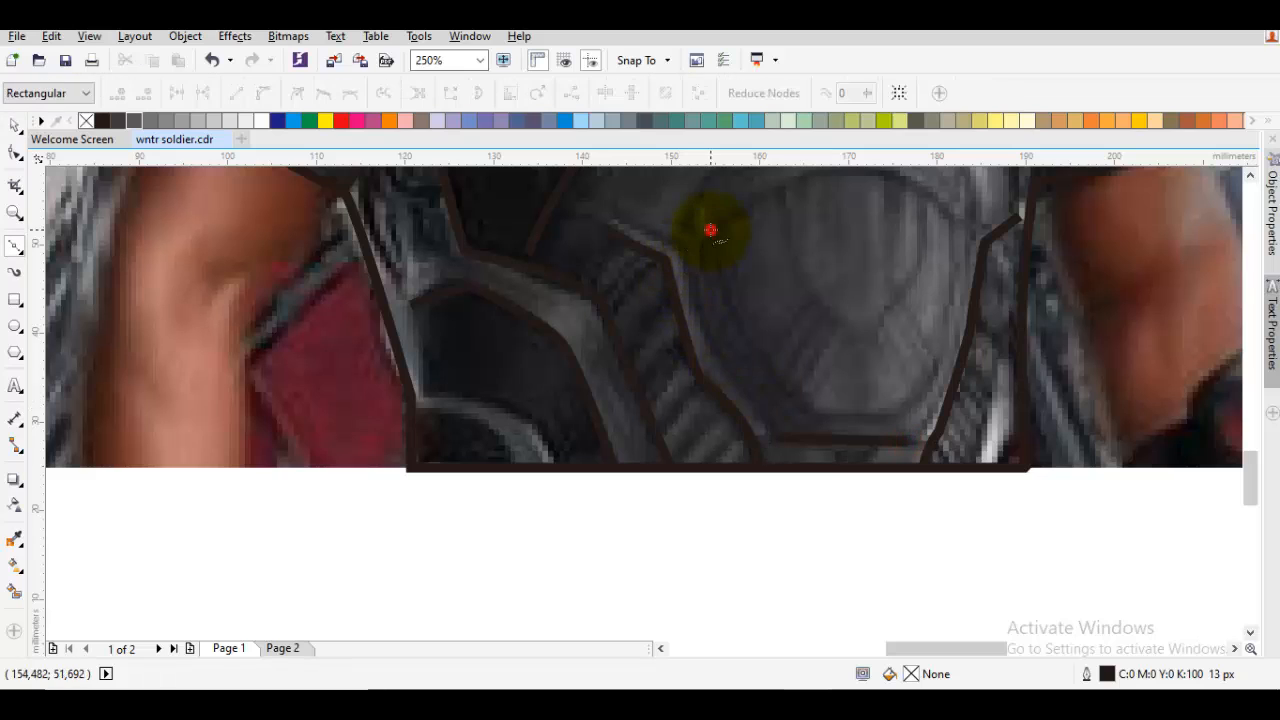
click(806, 421)
click(893, 419)
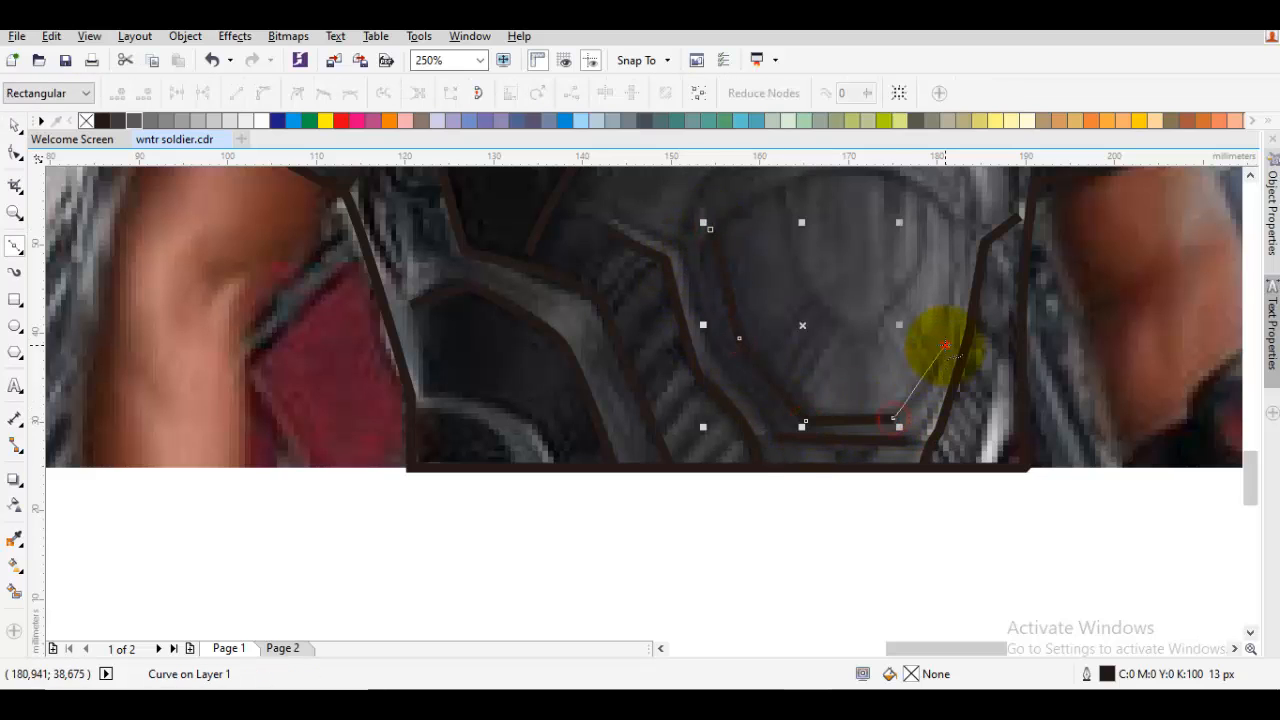
drag(951, 318, 953, 310)
key(space)
key(Escape)
Draw a second line along the abdomen plate's left border, down past the ribbed section and along the plate's bottom.
drag(770, 358, 876, 325)
key(space)
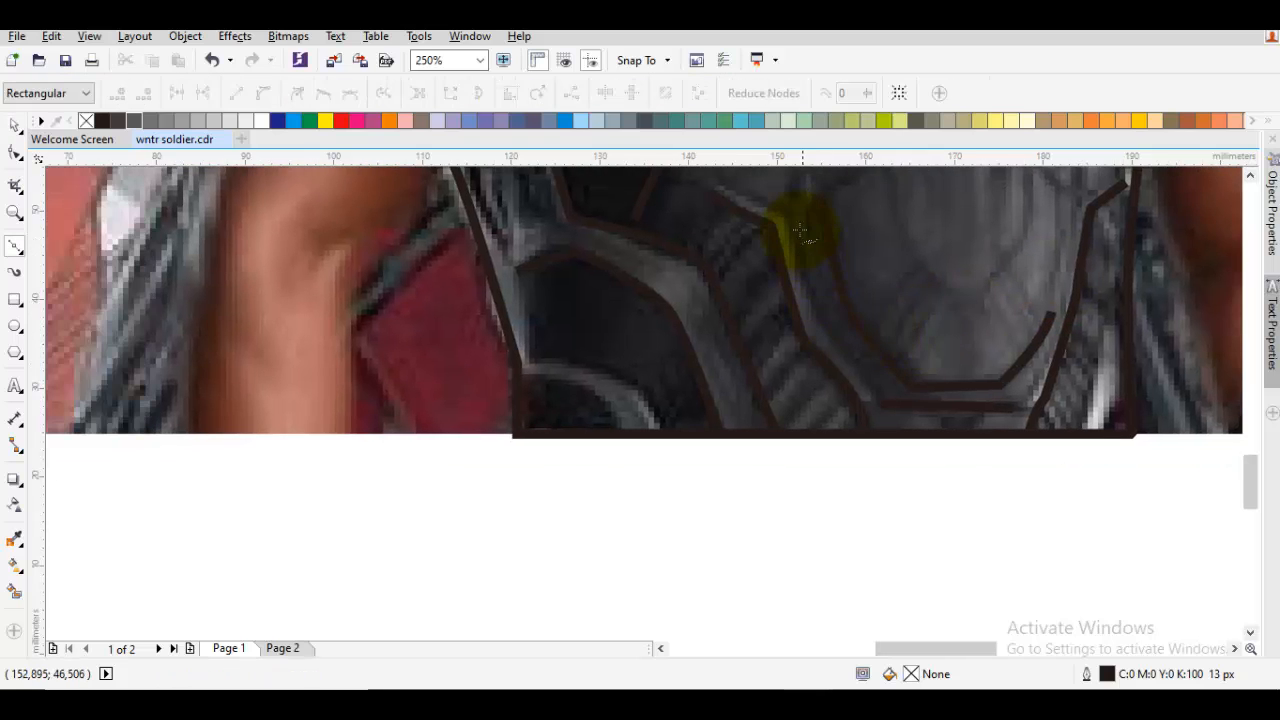
drag(799, 228, 812, 344)
click(819, 346)
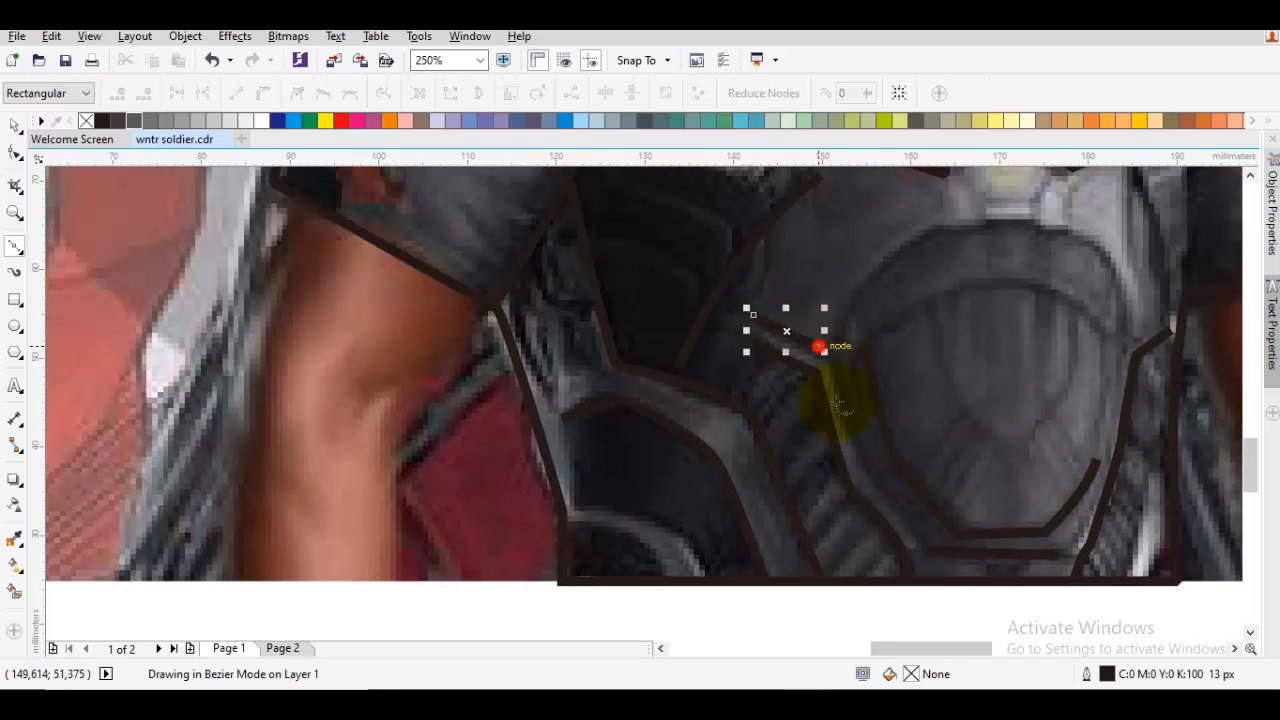
drag(869, 500, 873, 511)
drag(865, 515, 637, 352)
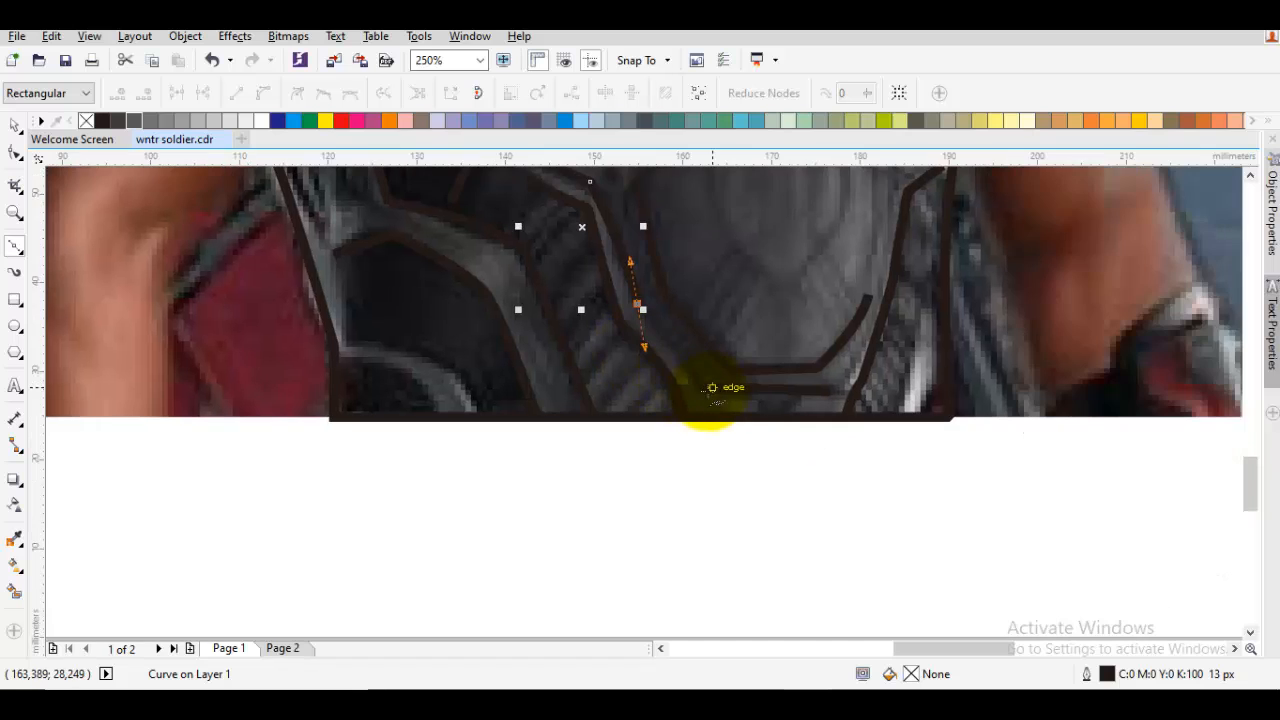
click(843, 391)
key(space)
Draw a second line down the inside of the abdomen plate's right border to its lower corner.
drag(868, 381, 791, 446)
key(space)
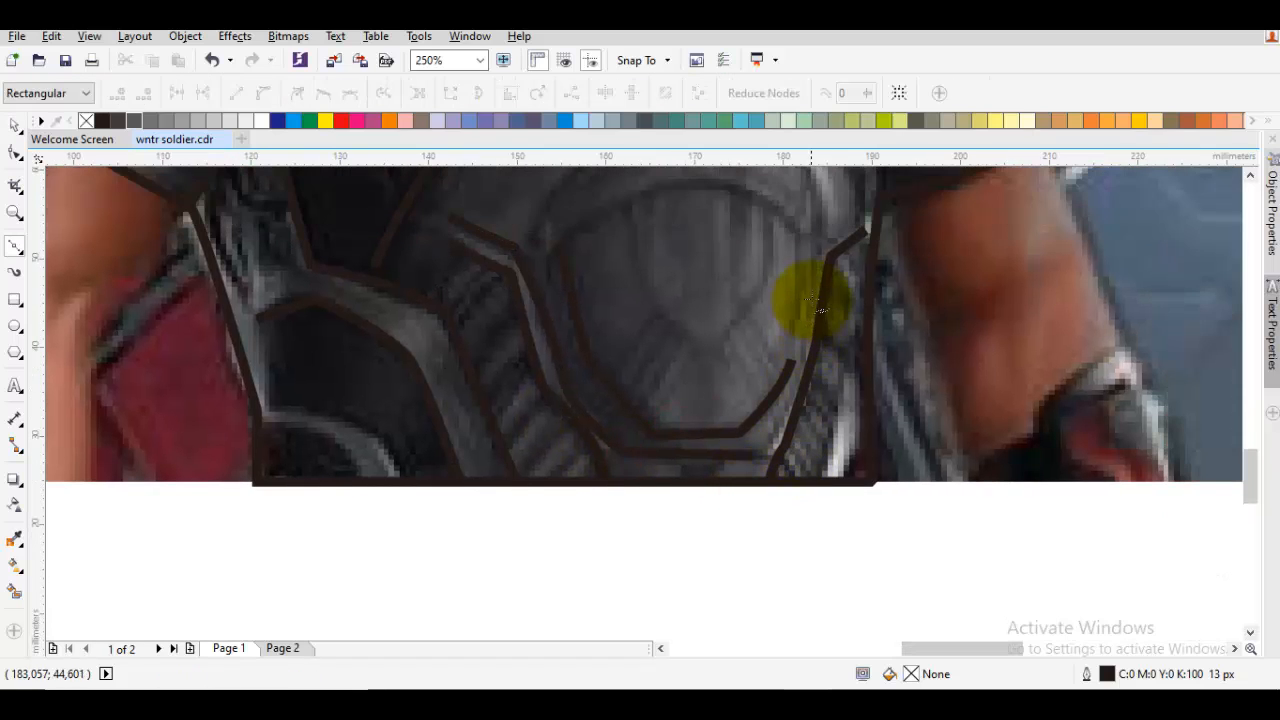
click(818, 269)
drag(800, 392, 770, 458)
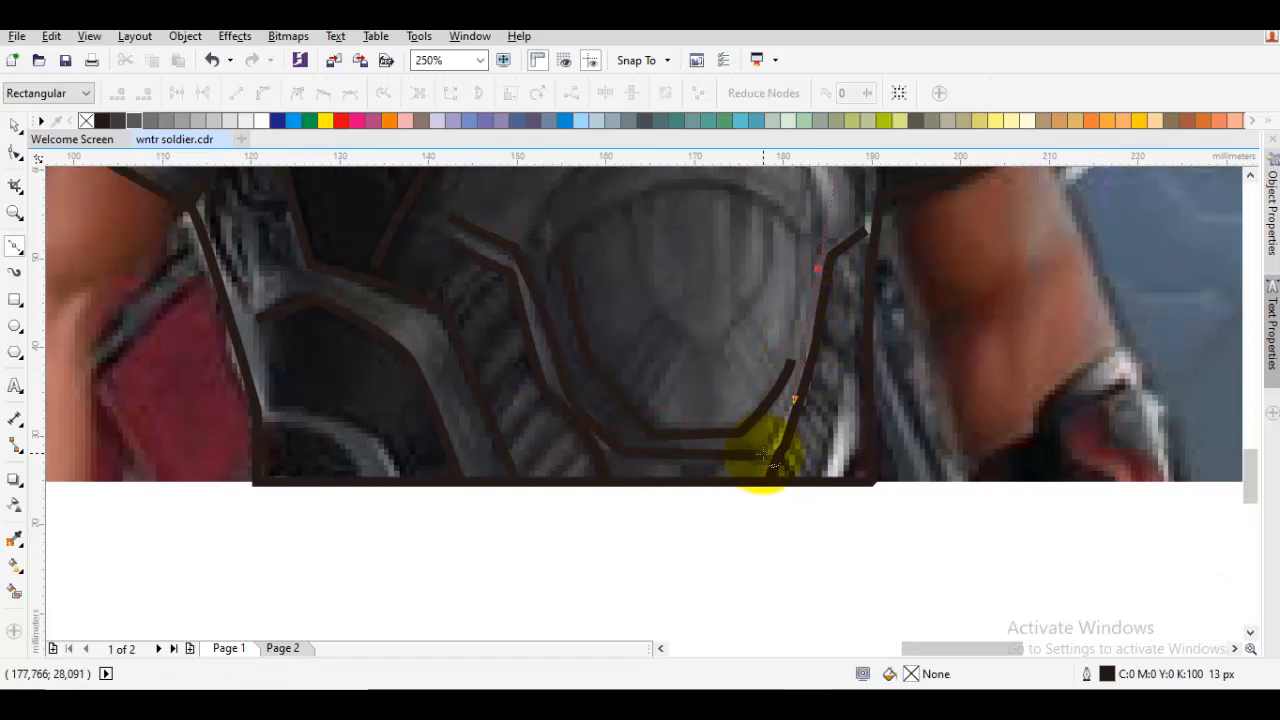
key(space)
click(846, 415)
Draw the inner edge of the right sleeve from the end of the red chest stripes down to the sleeve hem.
scroll(845, 411, down, 2)
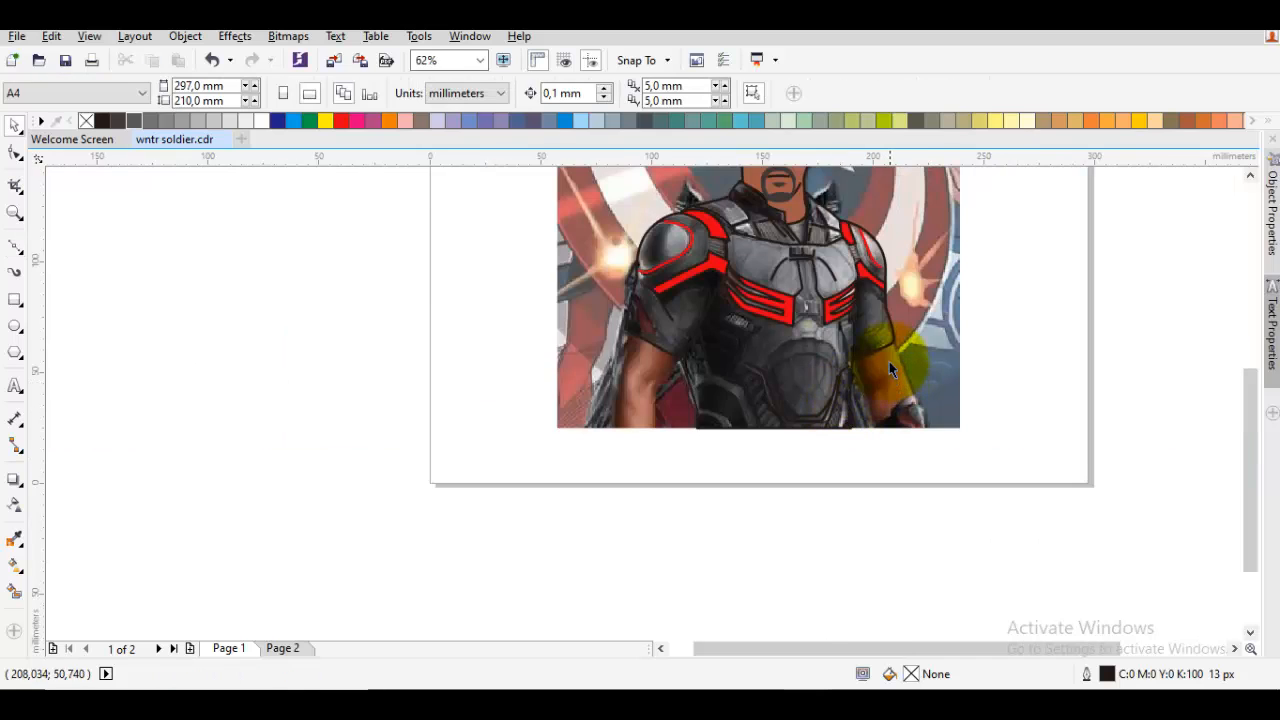
scroll(889, 368, up, 4)
key(space)
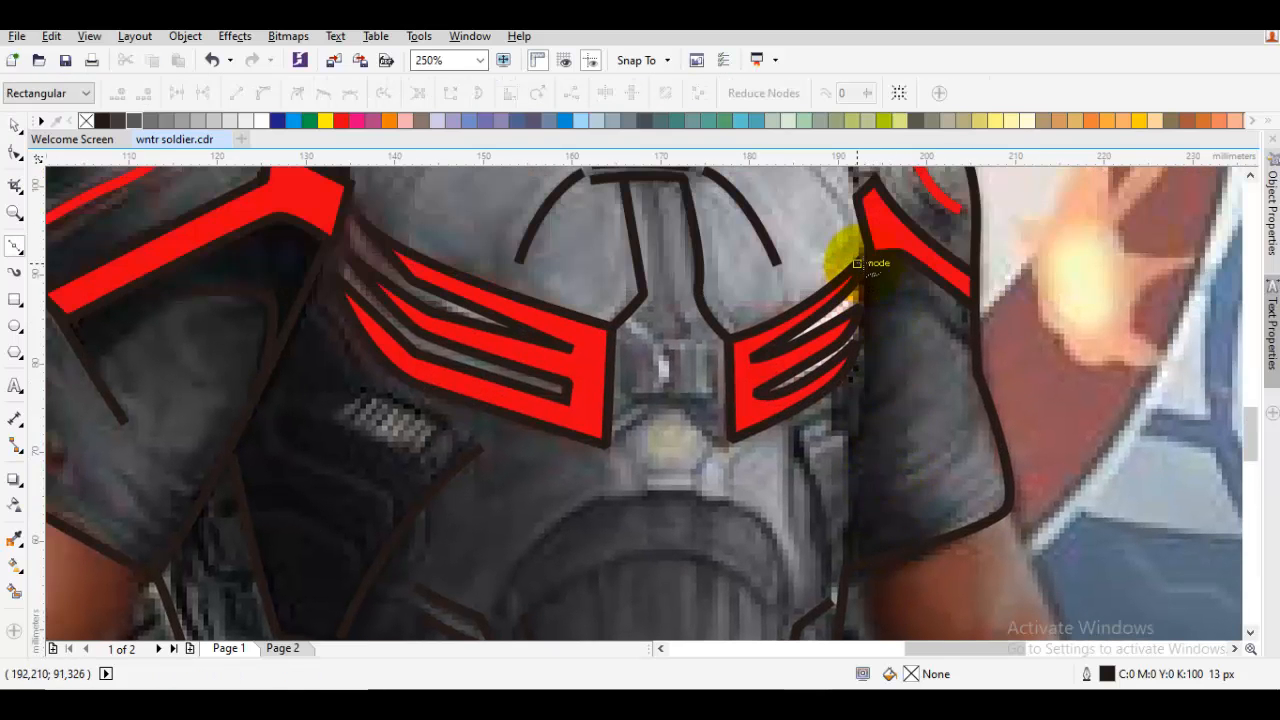
drag(850, 329, 856, 346)
drag(855, 416, 856, 329)
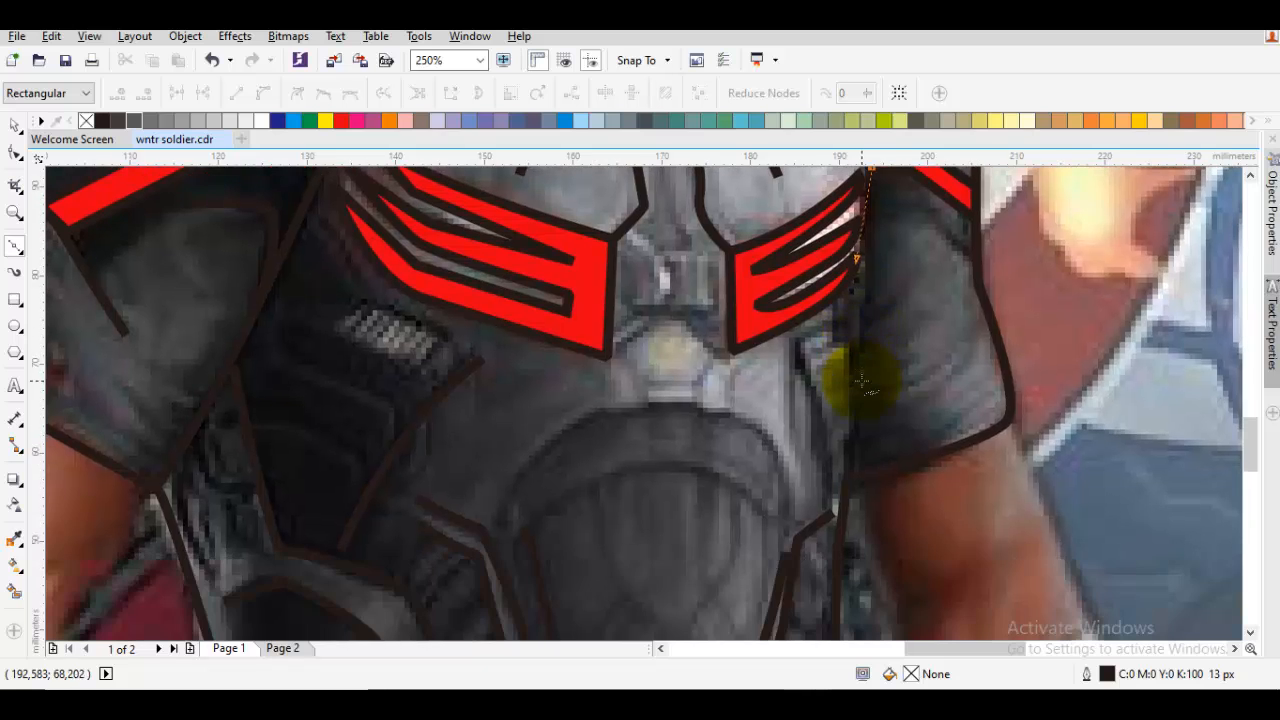
click(848, 483)
key(space)
Draw a short curved crease across the upper right sleeve below the red stripe, ending at the sleeve's outer edge.
click(874, 477)
drag(877, 473, 844, 631)
key(space)
drag(894, 371, 898, 374)
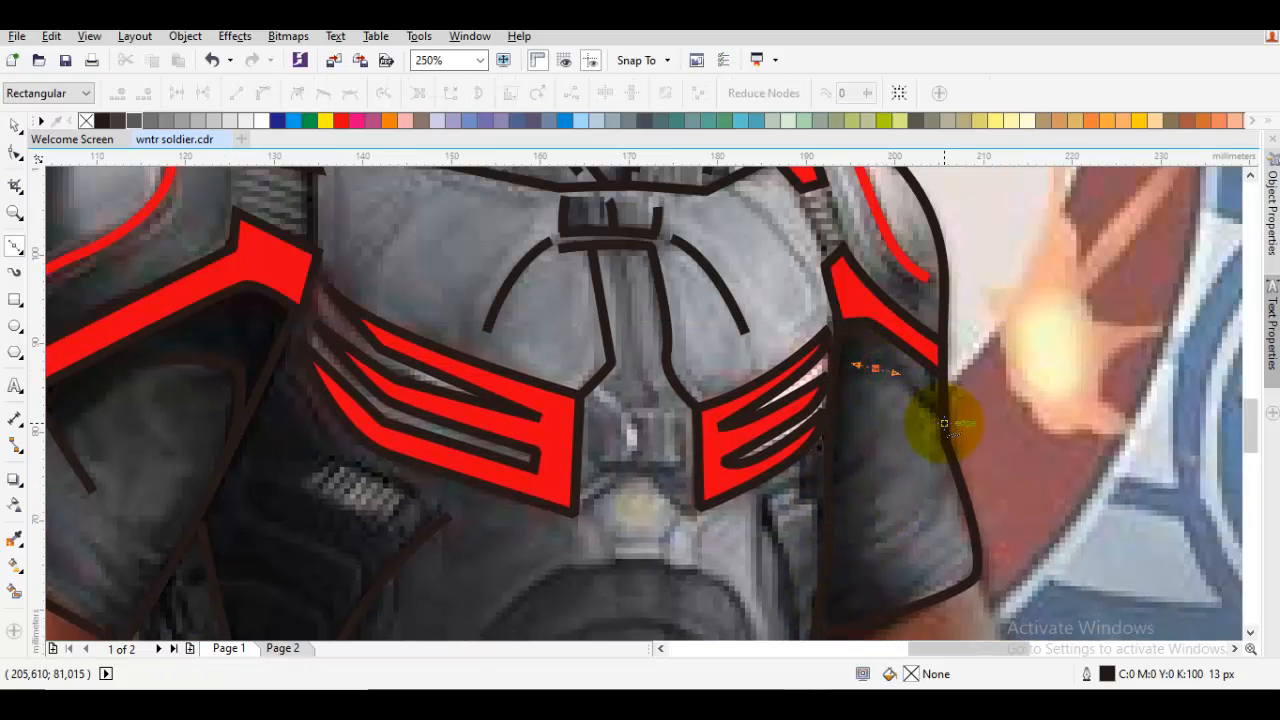
key(space)
Draw two short mirrored curves from the lower inner corners of the red chest stripes up toward the chest buckle.
key(space)
drag(686, 455, 736, 397)
click(640, 417)
key(space)
key(space)
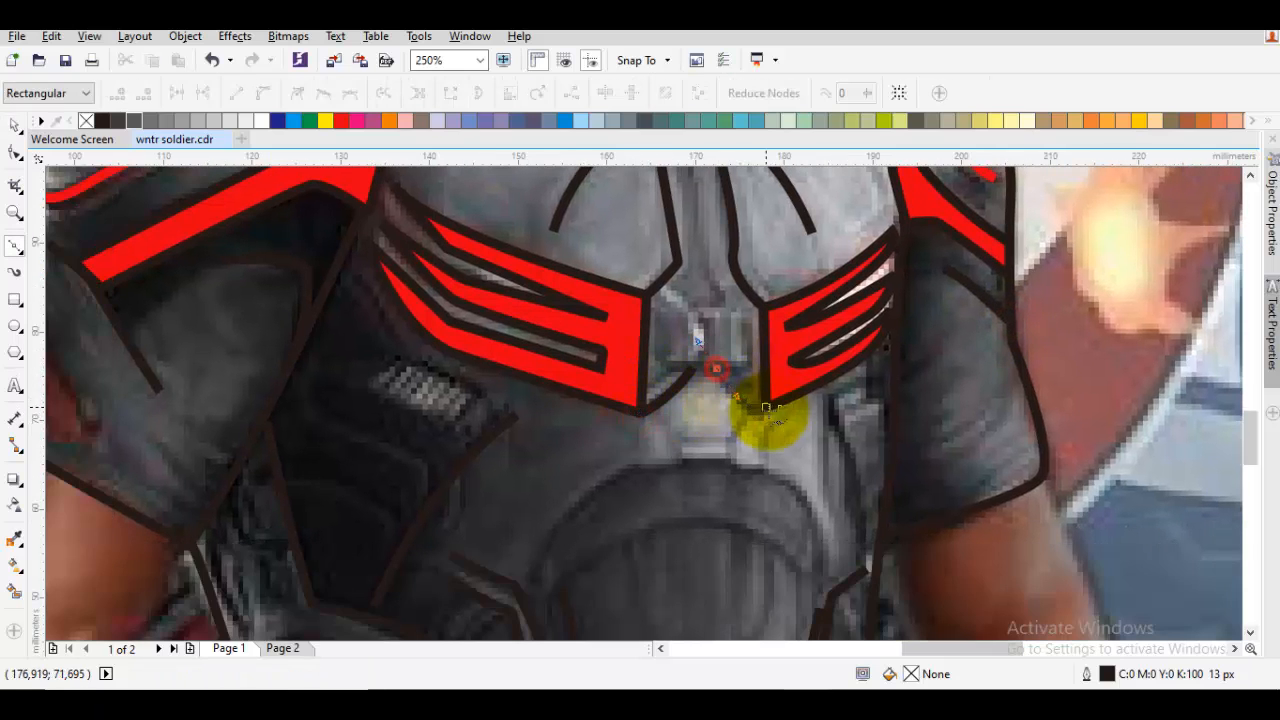
click(768, 408)
key(space)
Draw a short arc across the top of the chest buckle between the red stripes.
key(space)
drag(679, 313, 722, 307)
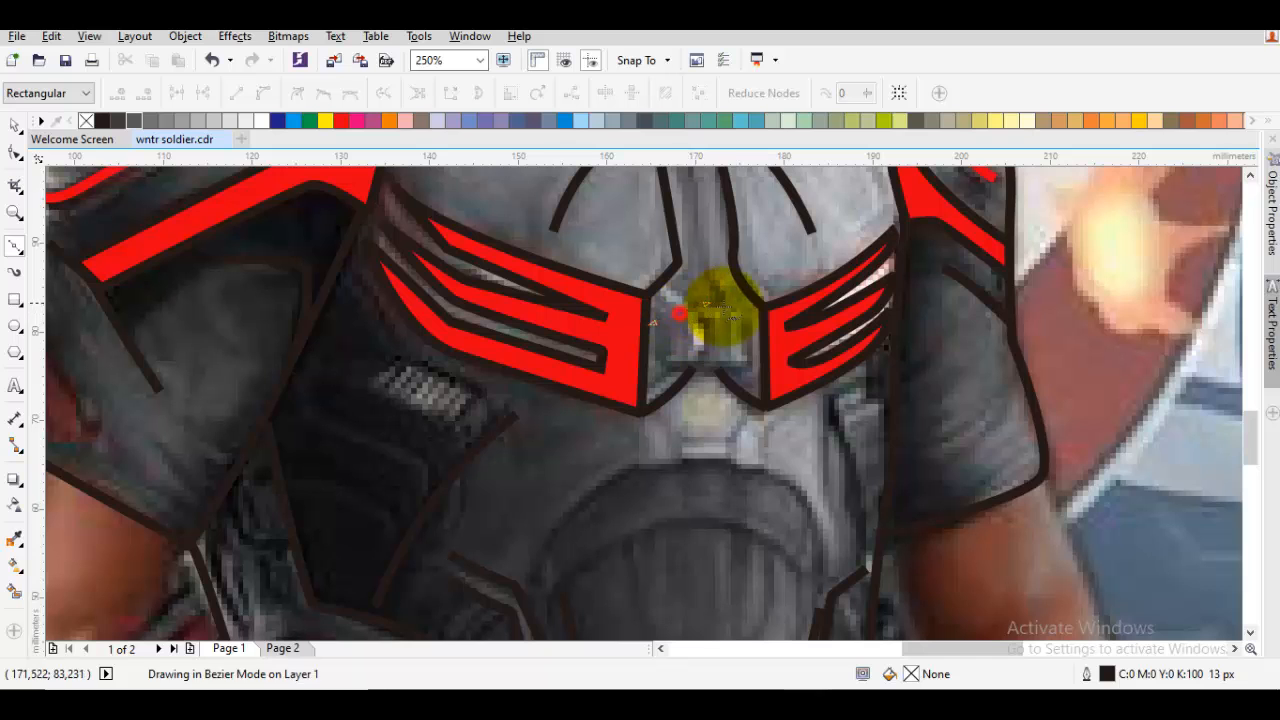
key(space)
Try a 90% black fill on the suit's outer outline.
scroll(715, 373, down, 2)
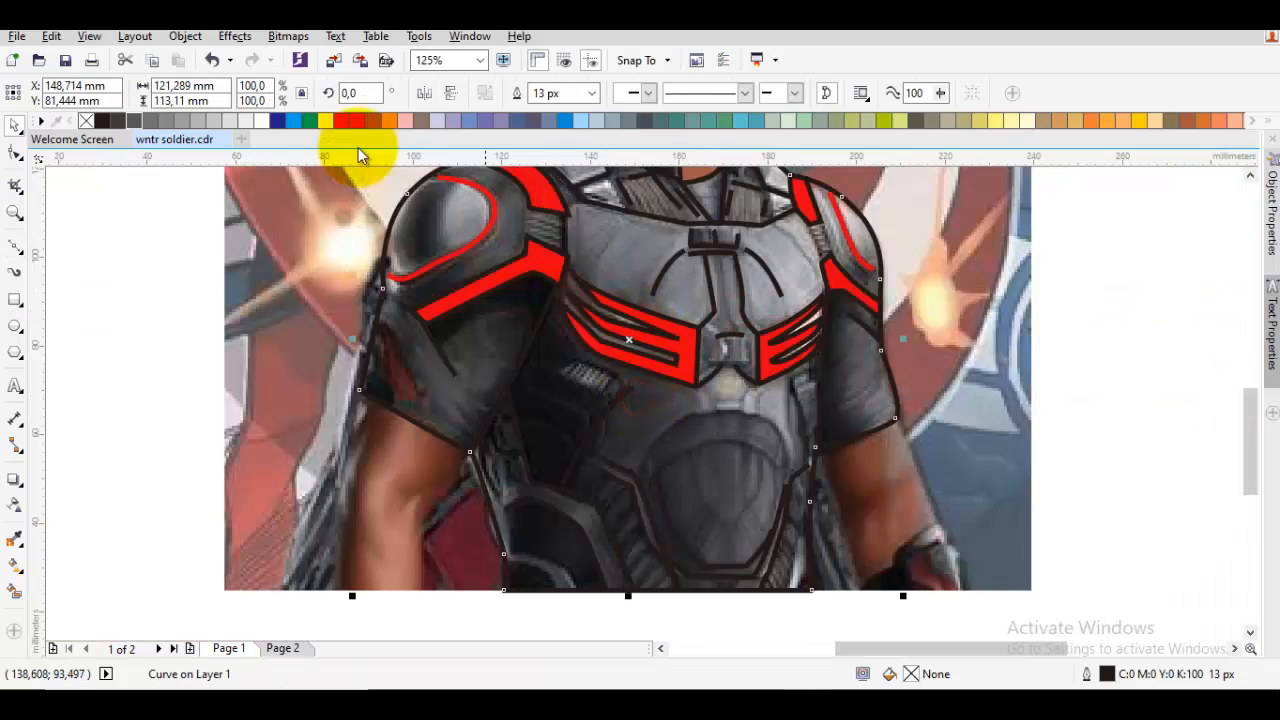
click(118, 122)
scroll(600, 390, down, 4)
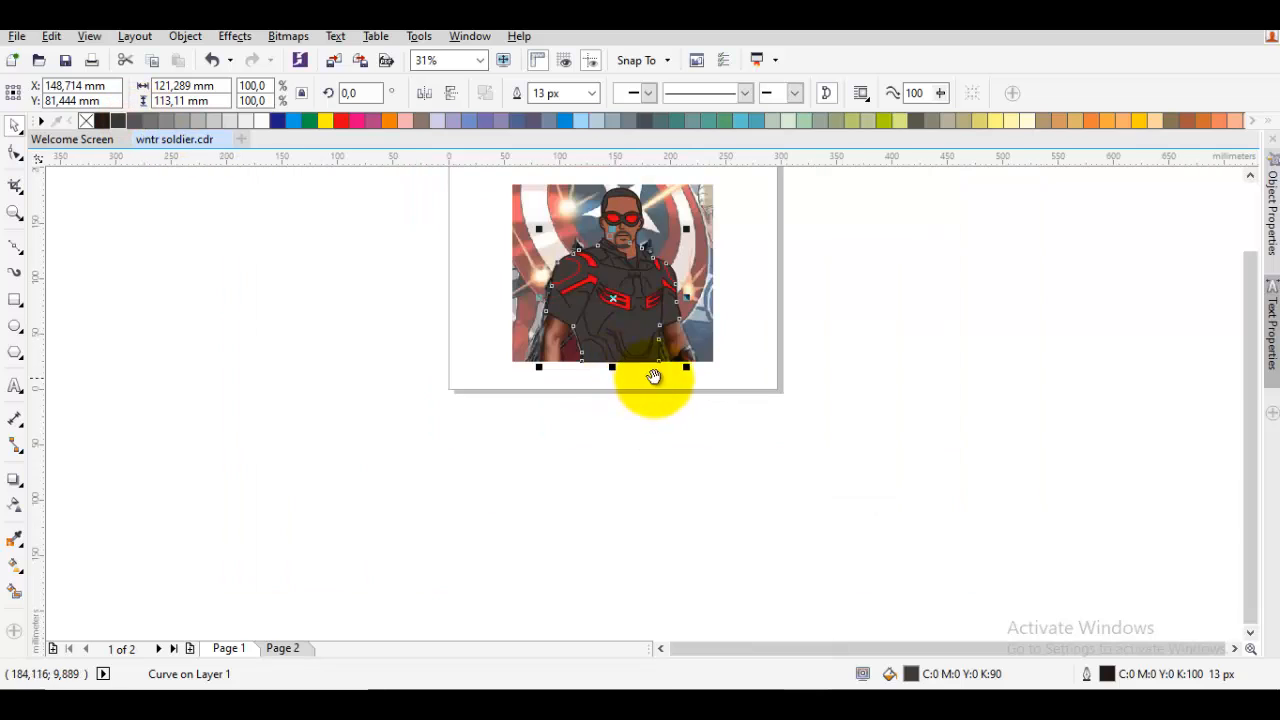
click(799, 440)
scroll(557, 393, up, 1)
key(ctrl+z)
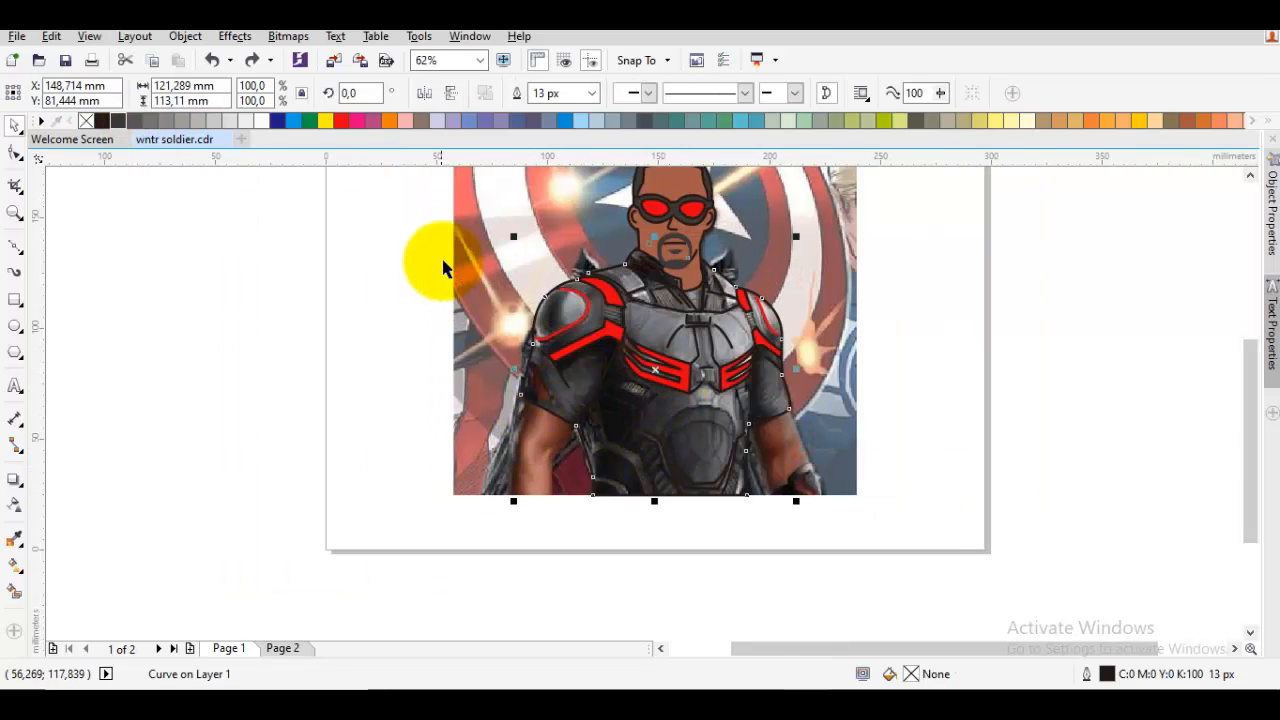
Draw a curved line across the dark left side panel, just below the vent.
scroll(442, 261, up, 1)
drag(758, 340, 572, 235)
click(657, 432)
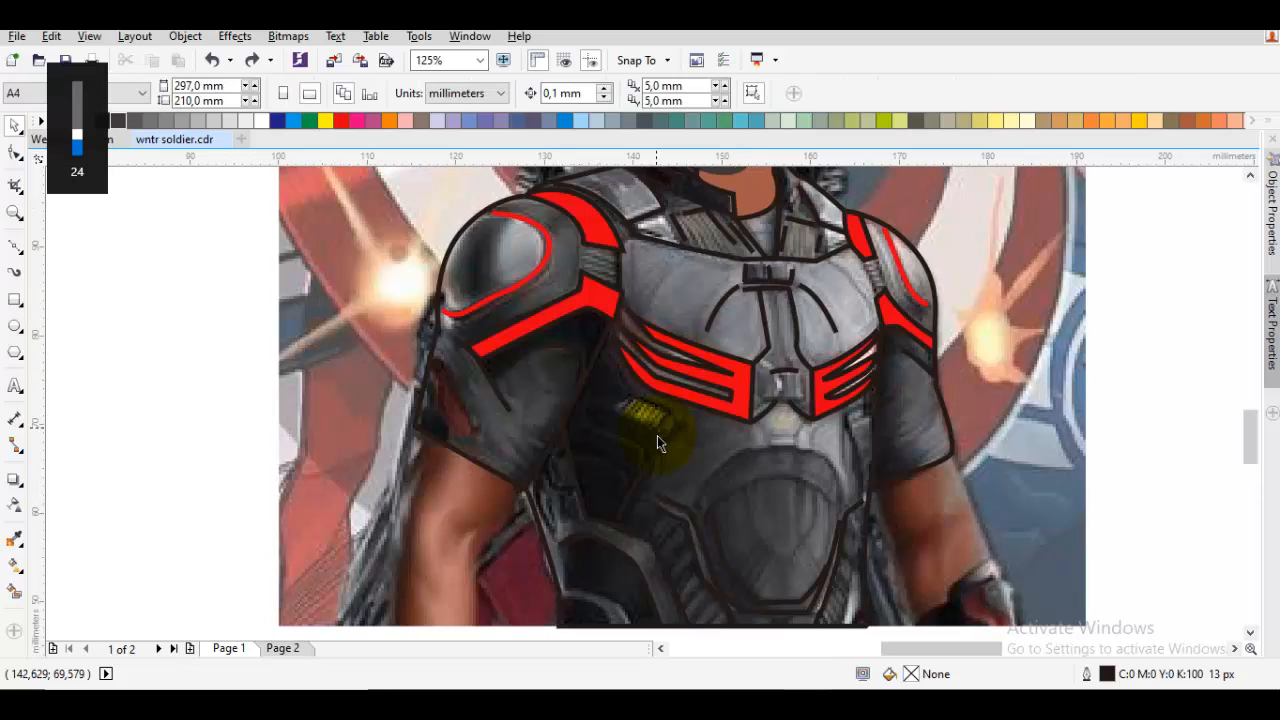
scroll(645, 434, up, 1)
drag(645, 434, 737, 383)
key(space)
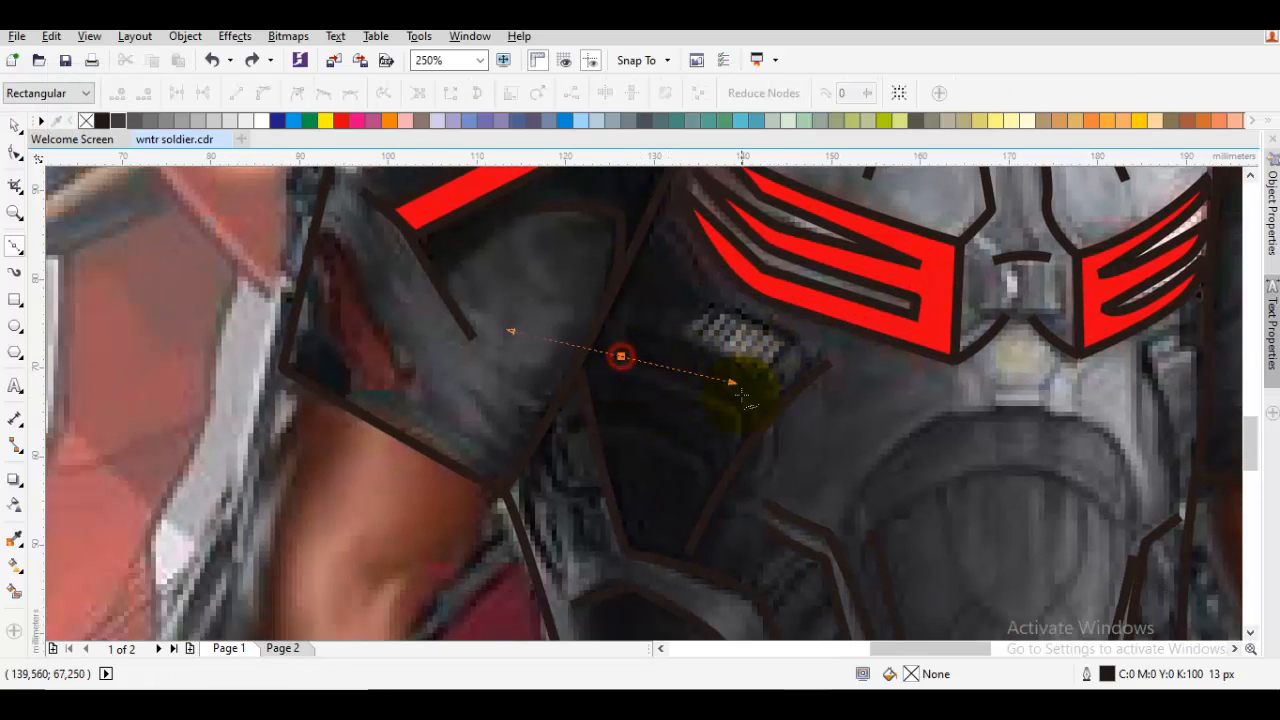
key(space)
Draw a second curve across the middle of the dark side panel and an L-shaped line in its lower corner.
click(615, 425)
key(space)
click(711, 461)
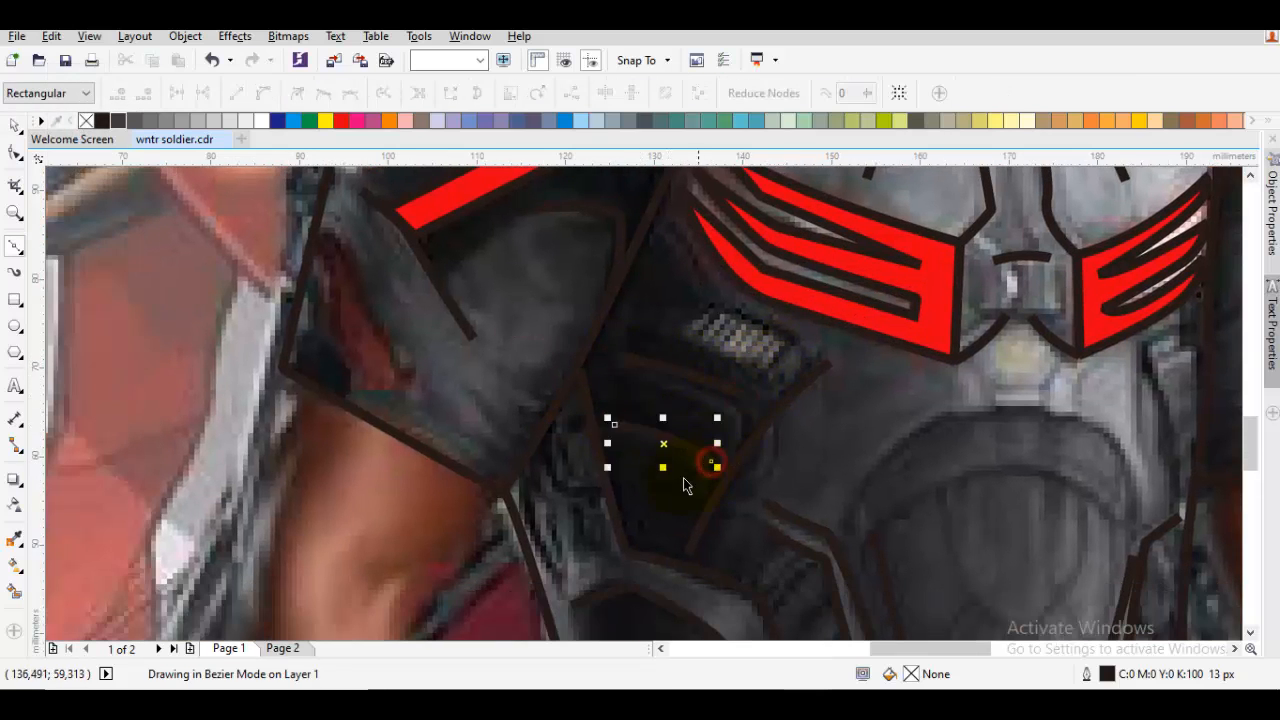
key(space)
key(space)
drag(641, 541, 645, 537)
key(space)
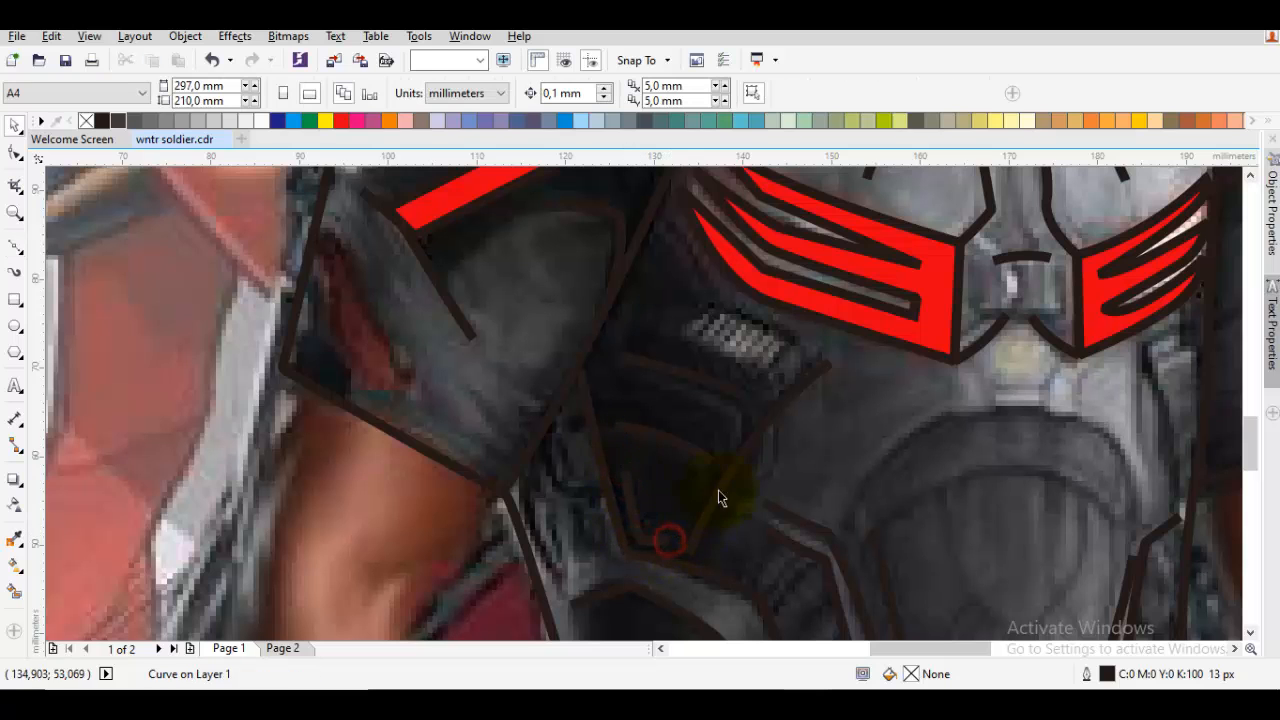
Draw a curved line down the right side of the waist to the abdomen plate's corner and a short straight line beside it.
scroll(718, 490, right, 5)
scroll(727, 452, left, 1)
key(space)
click(728, 340)
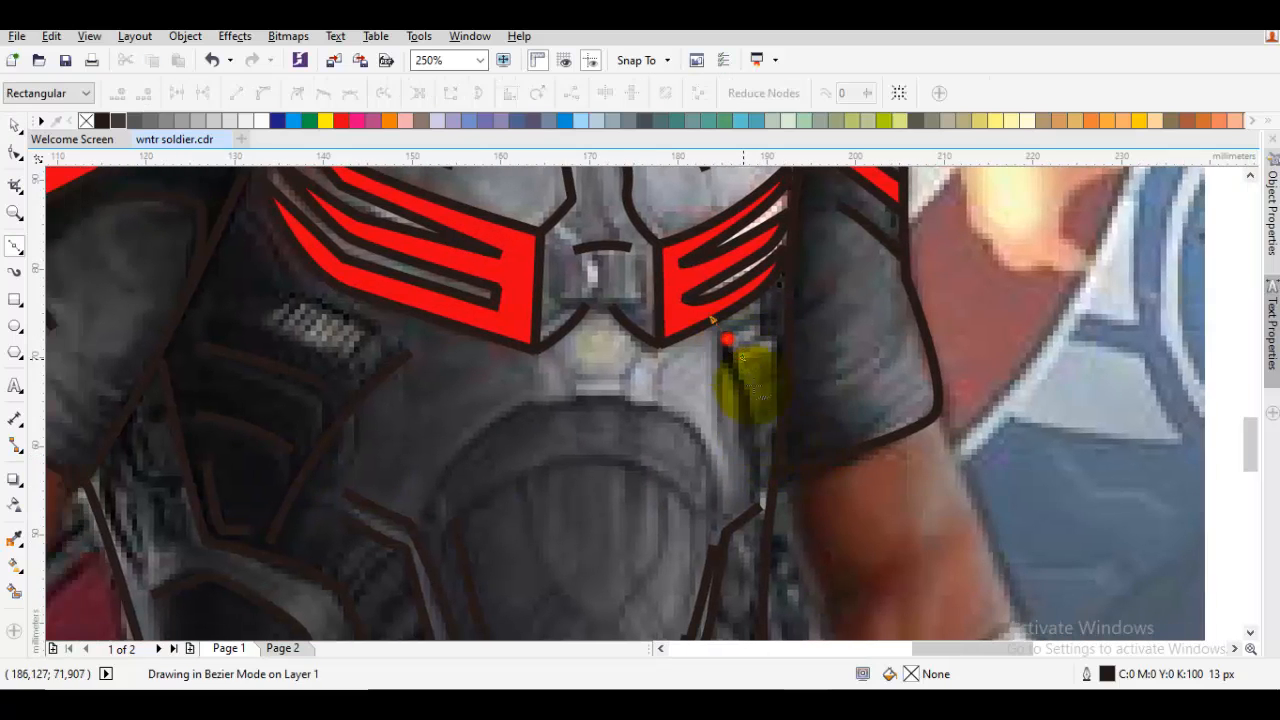
key(space)
key(space)
click(716, 385)
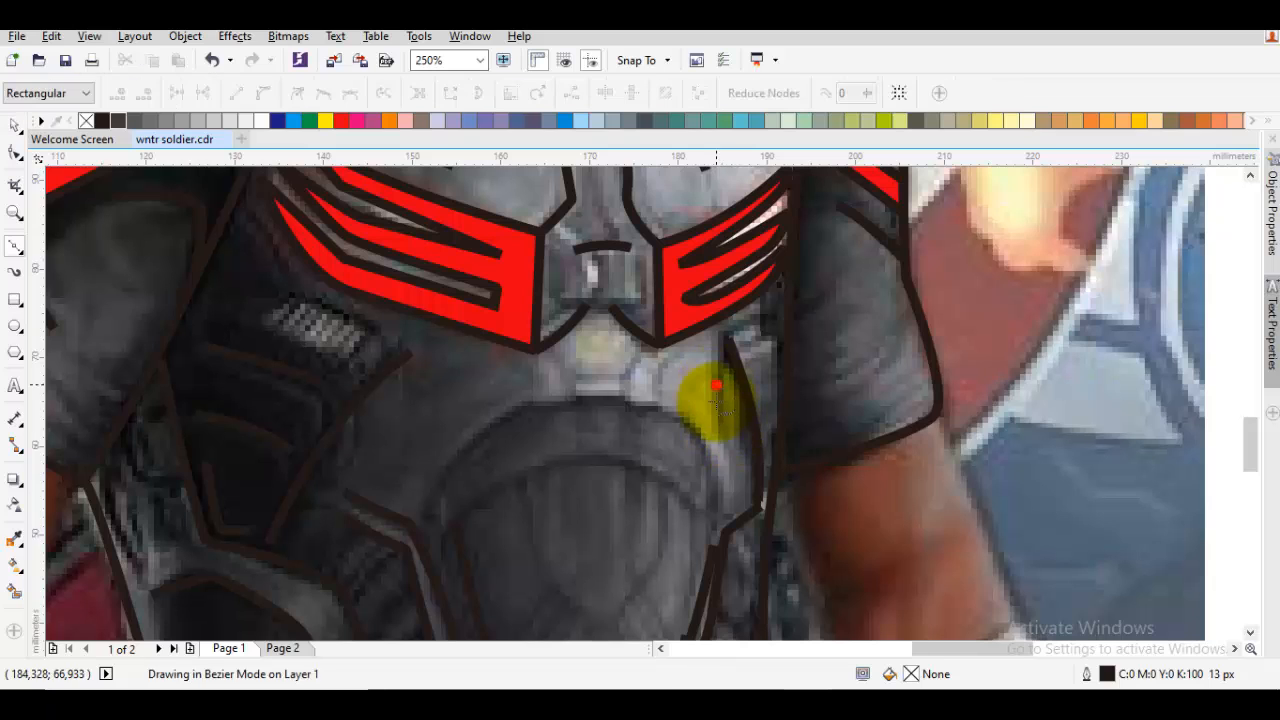
click(719, 438)
key(space)
Draw the arched top outline of the abdomen plate from its left border over to its right border.
mouse_move(420, 508)
mouse_down()
mouse_move(477, 409)
mouse_move(646, 400)
mouse_up()
click(648, 400)
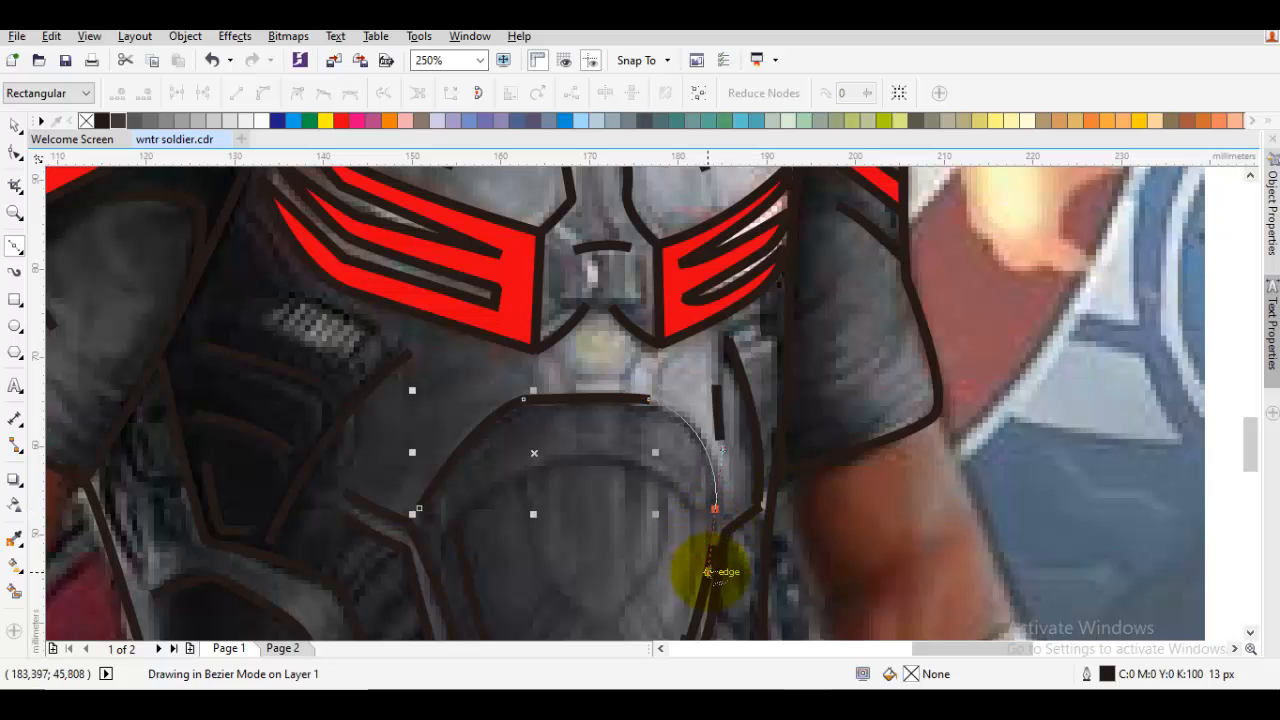
drag(710, 572, 710, 572)
key(space)
Draw an inner arch across the abdomen plate, parallel to and below its top outline.
key(space)
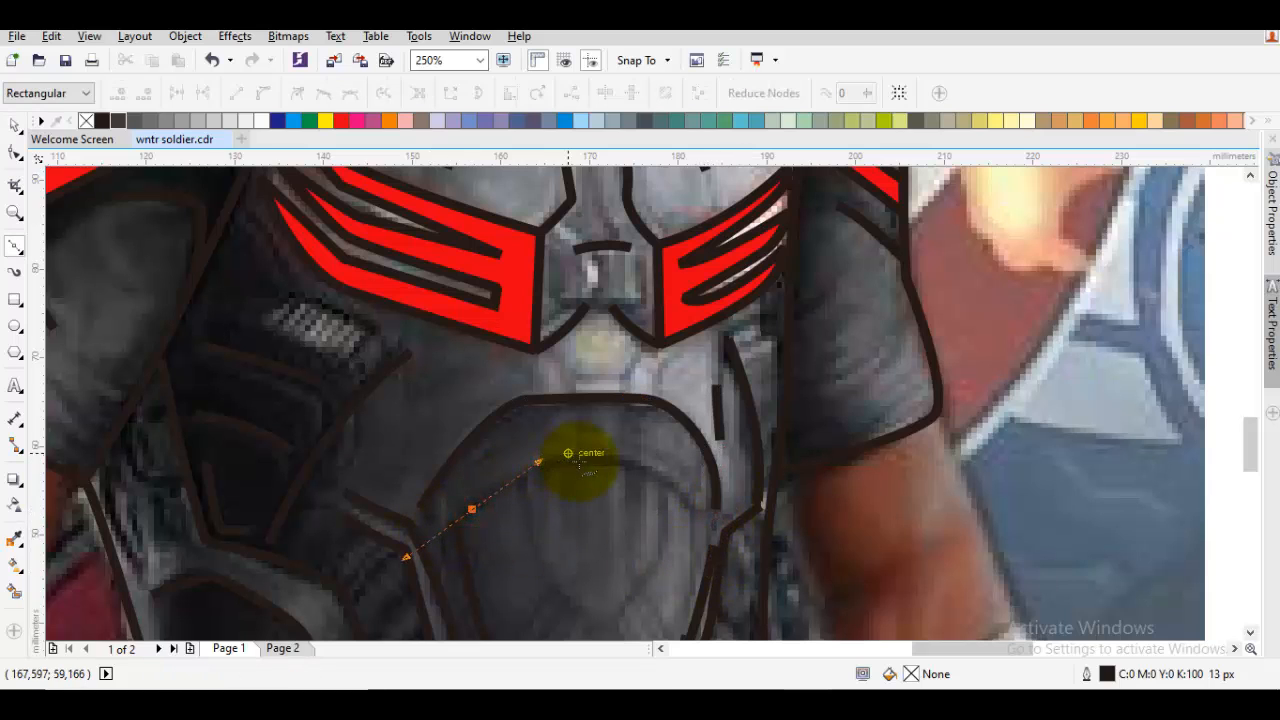
drag(631, 466, 697, 470)
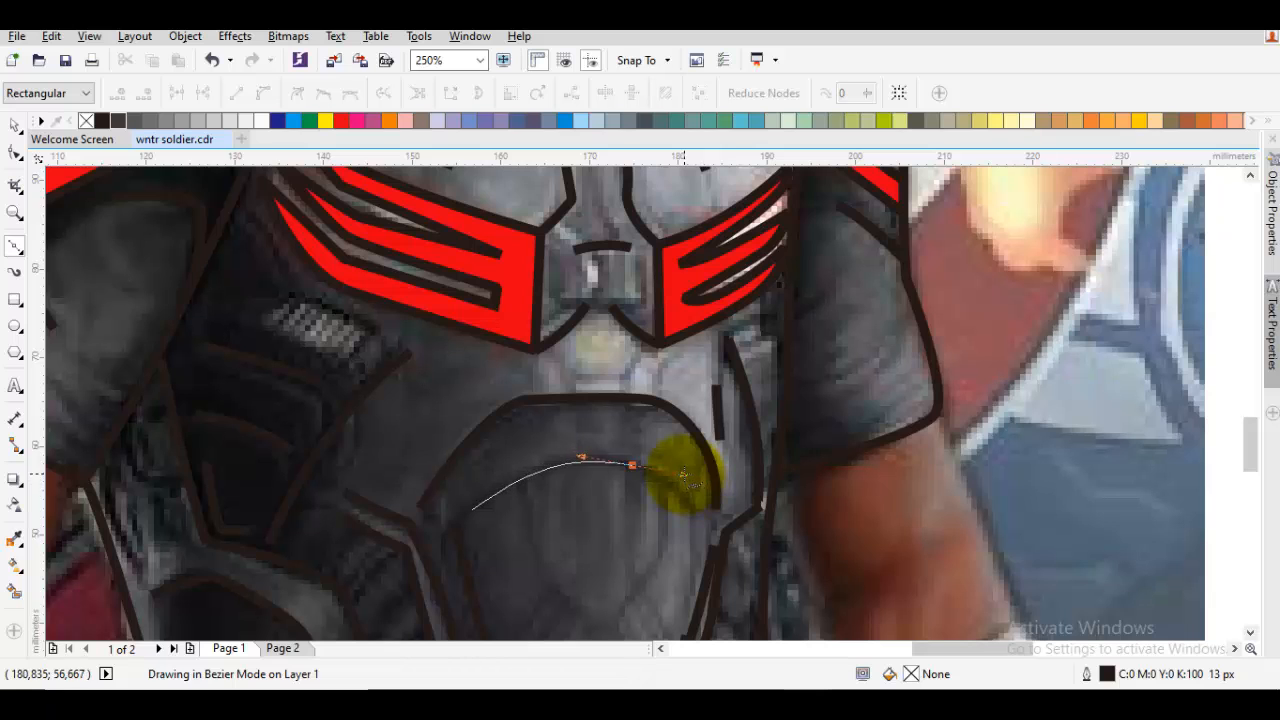
key(space)
key(space)
key(Escape)
Draw a pointed shield-shaped line in the centre of the abdomen plate, open at the top under the inner arch.
drag(666, 505, 741, 383)
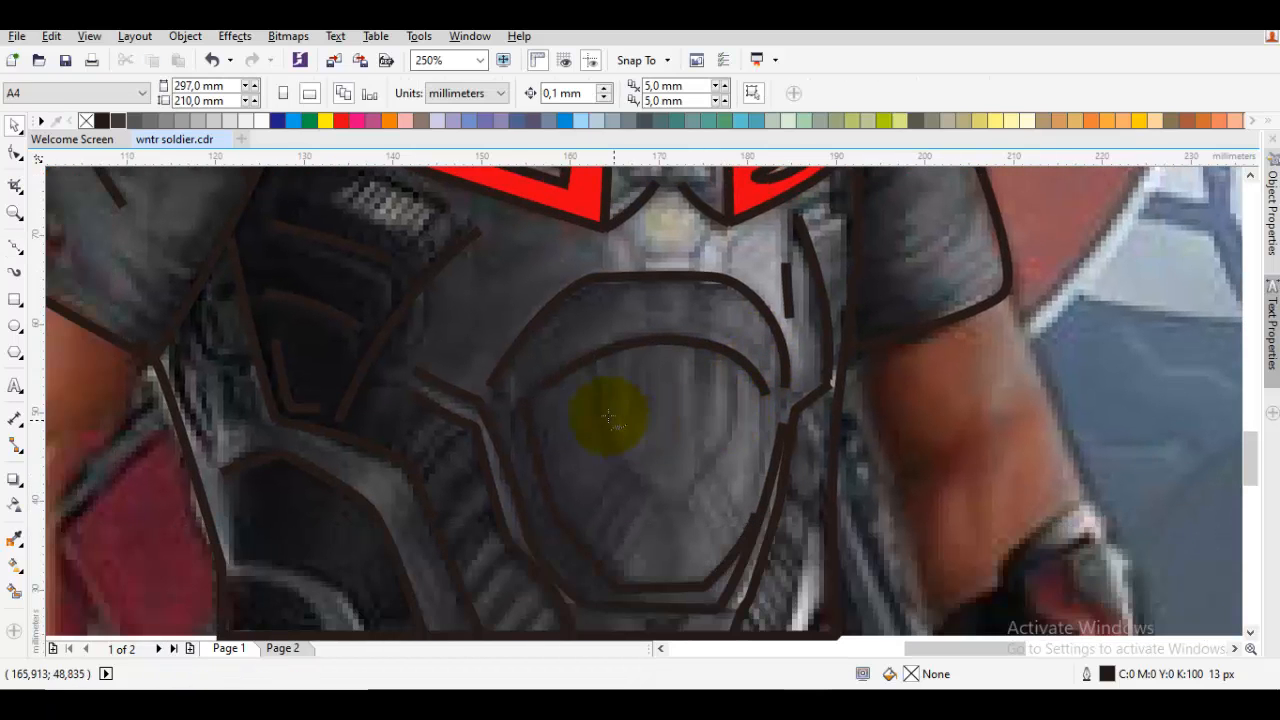
key(space)
key(space)
key(space)
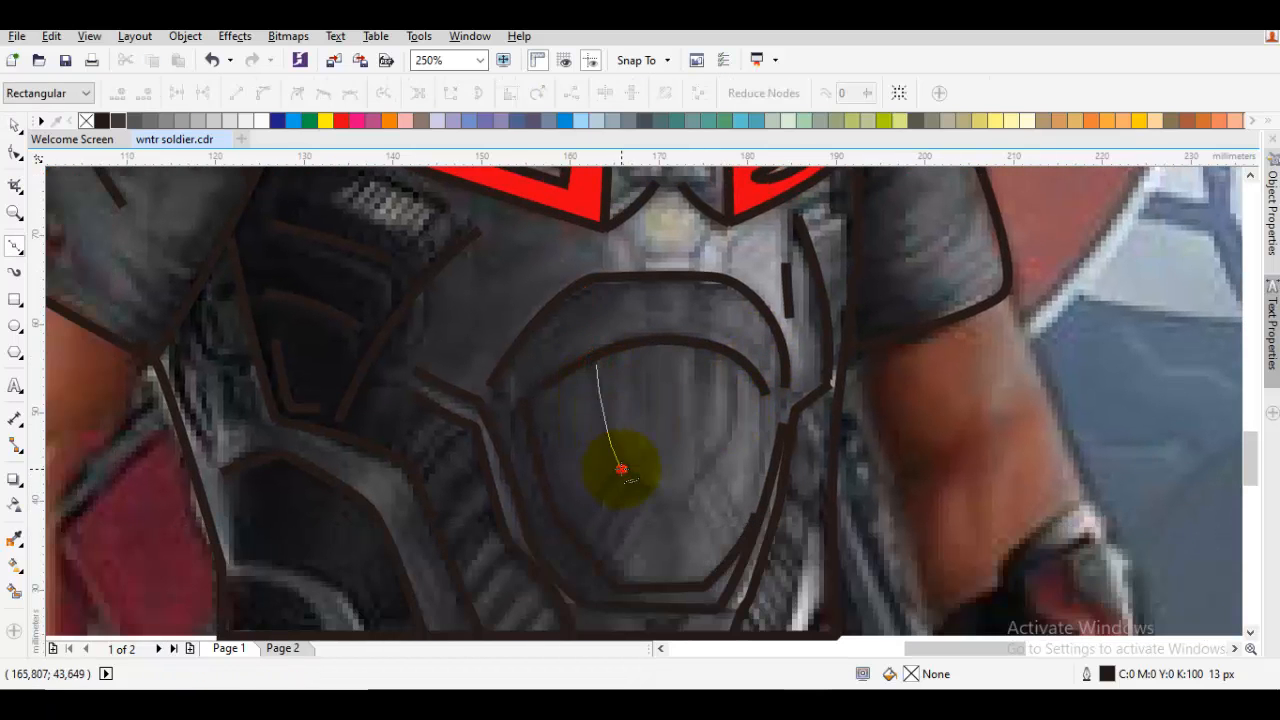
click(681, 511)
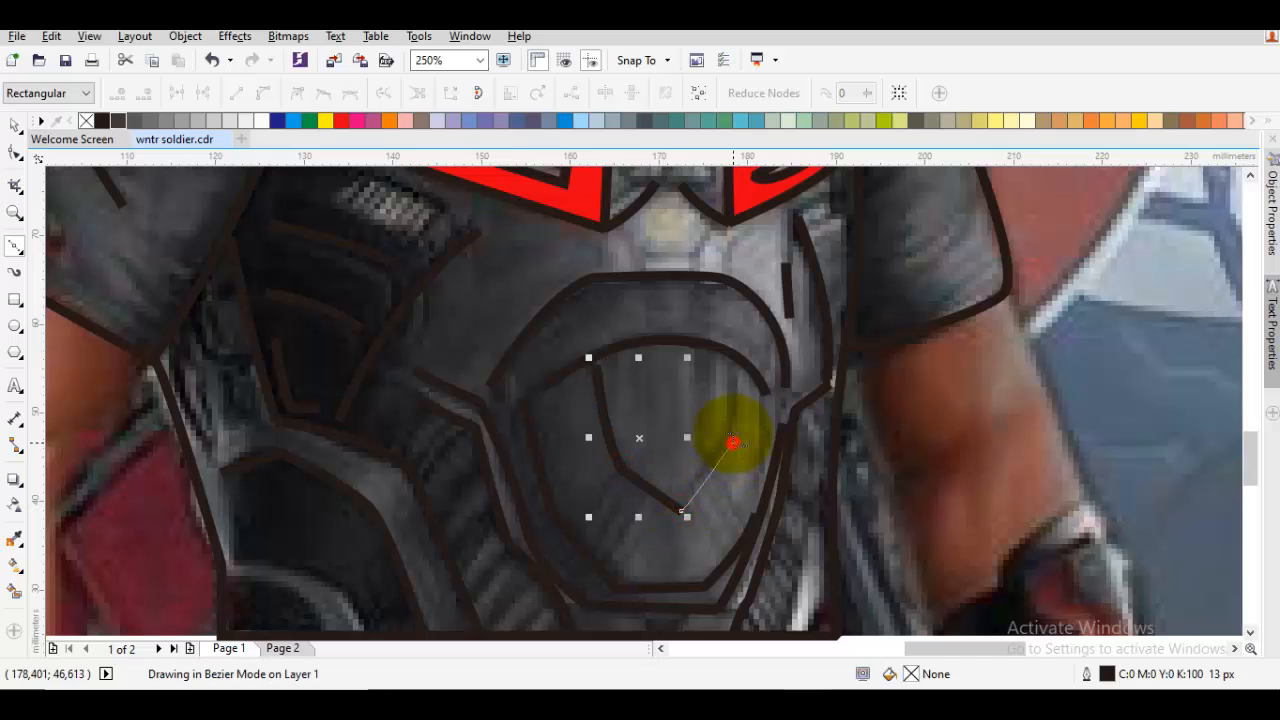
click(733, 442)
click(731, 366)
key(space)
key(Escape)
Draw a U-shaped line around the underside of the round light below the chest buckle, about 9.6 by 2.6 mm.
scroll(729, 416, down, 1)
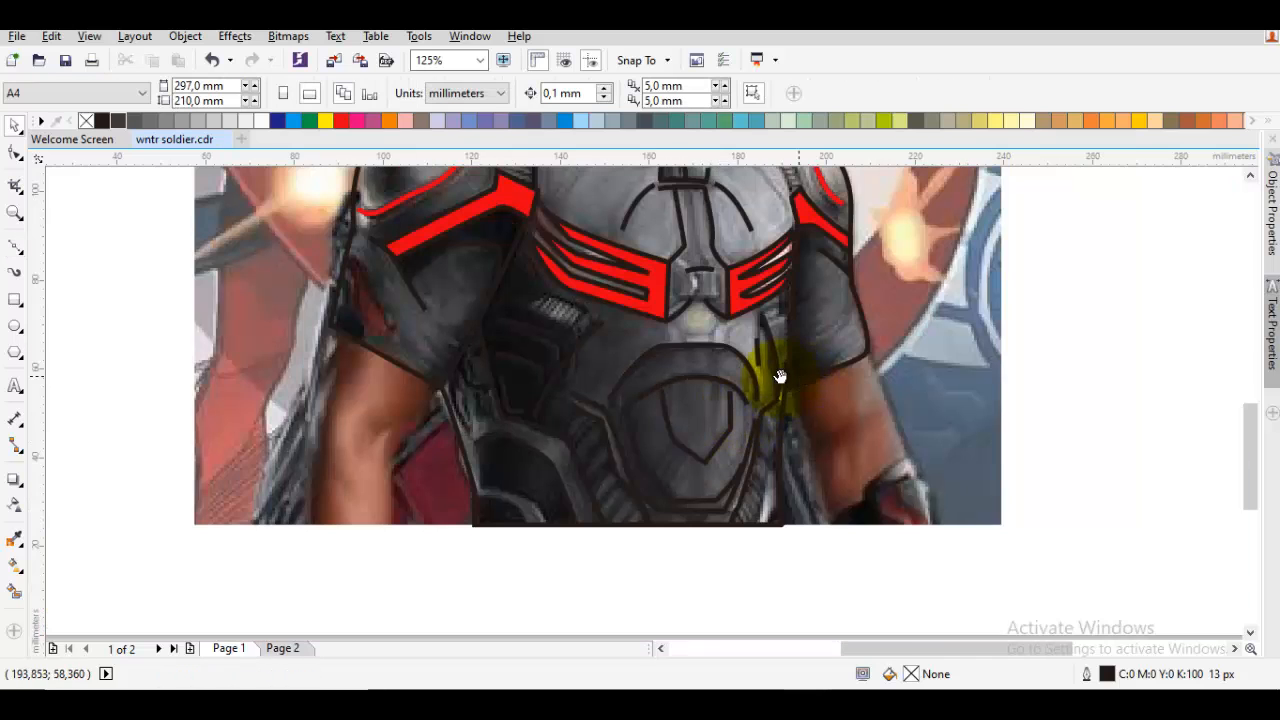
mouse_move(780, 376)
mouse_down()
mouse_move(766, 334)
mouse_move(677, 480)
mouse_move(700, 453)
mouse_up()
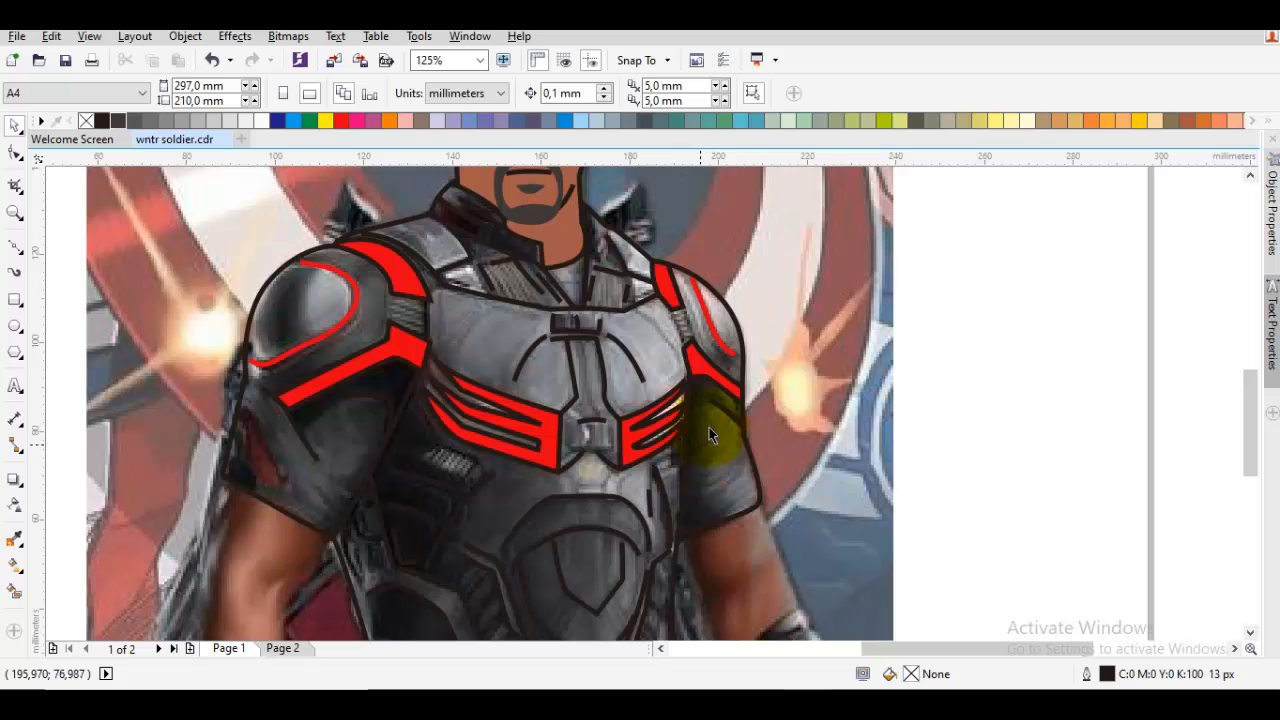
scroll(719, 421, down, 1)
scroll(667, 399, up, 2)
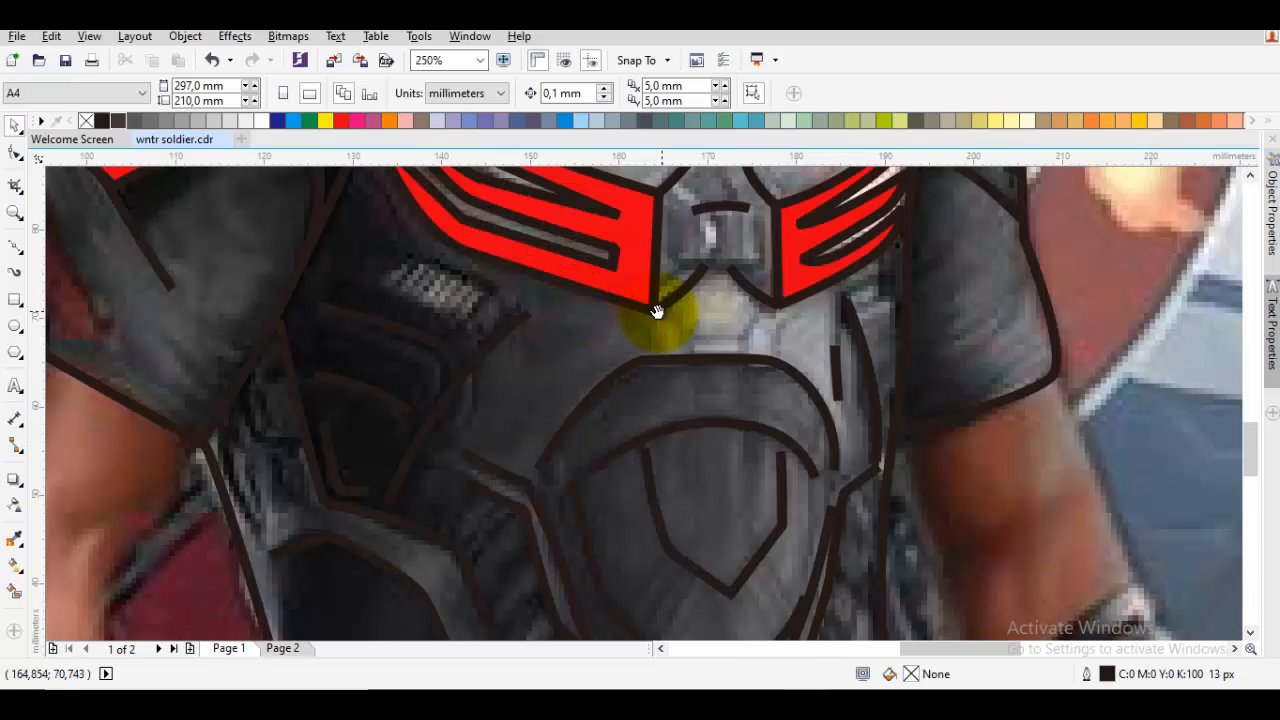
key(space)
scroll(657, 311, up, 1)
drag(593, 356, 599, 382)
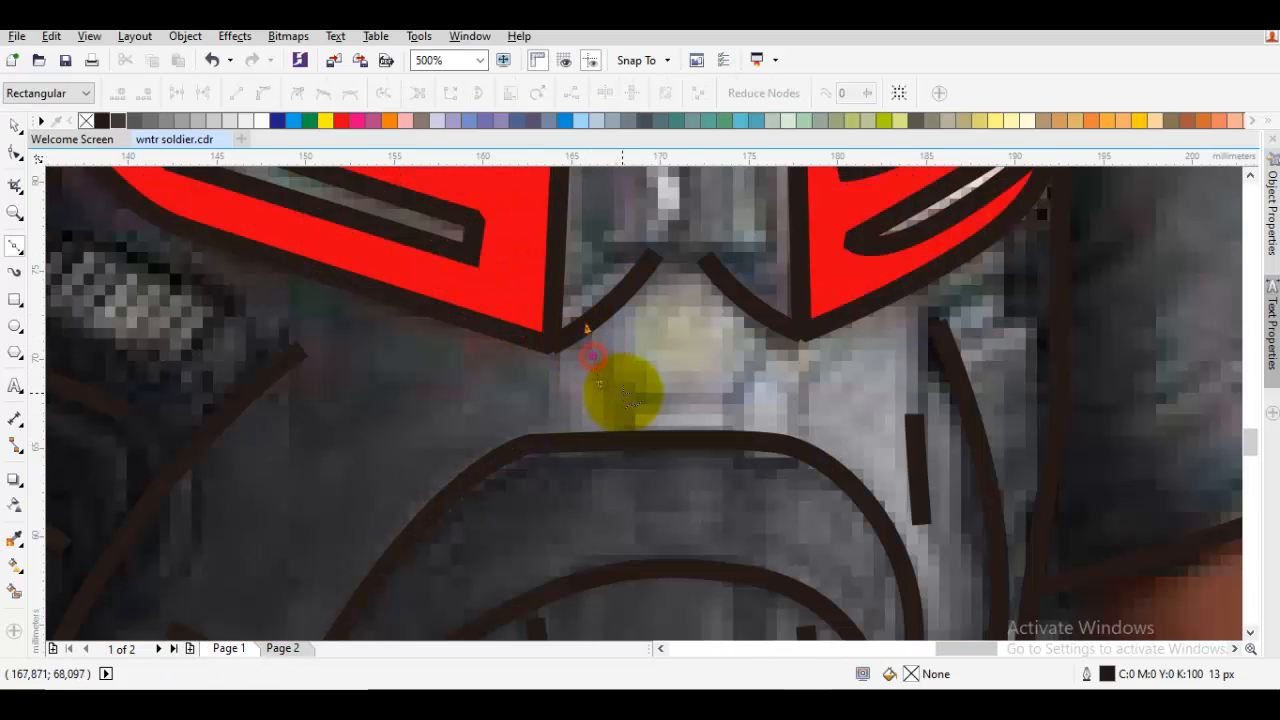
click(623, 393)
click(721, 390)
click(764, 347)
key(space)
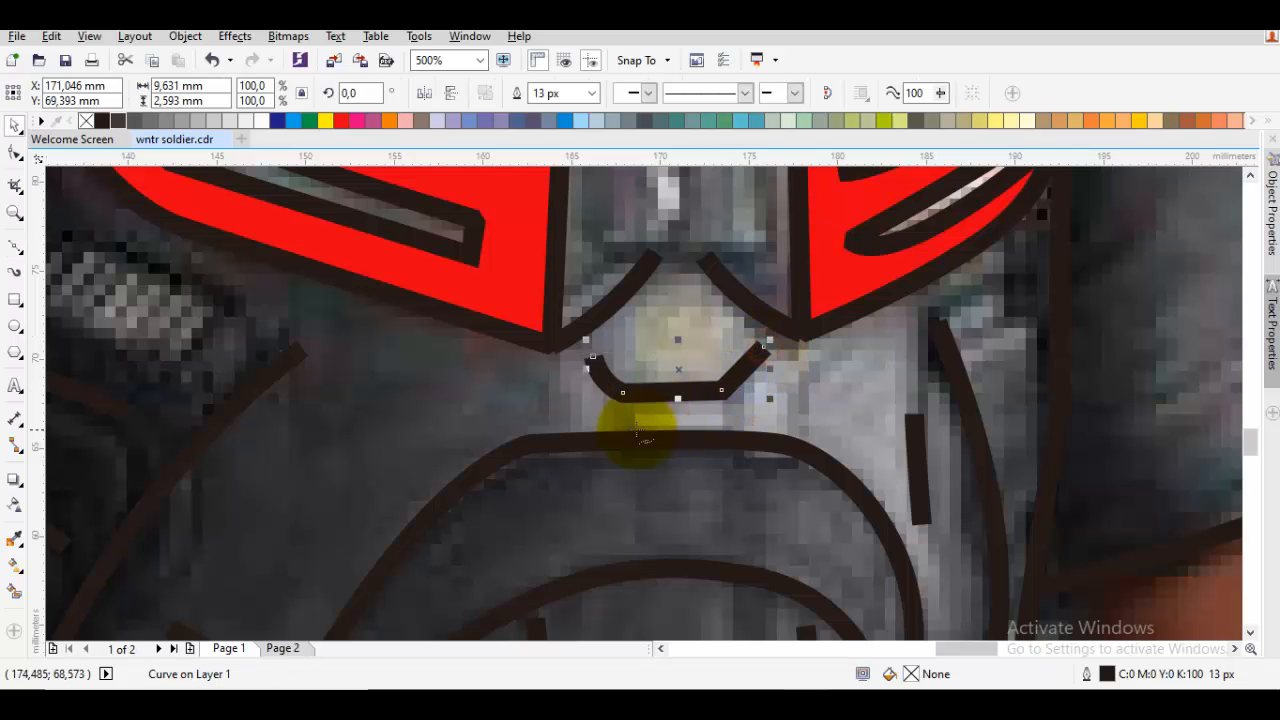
key(space)
key(space)
scroll(701, 417, down, 1)
key(Escape)
Draw a line in the lower left waist panel from the suit's side edge across and down to its bottom edge.
scroll(737, 418, down, 1)
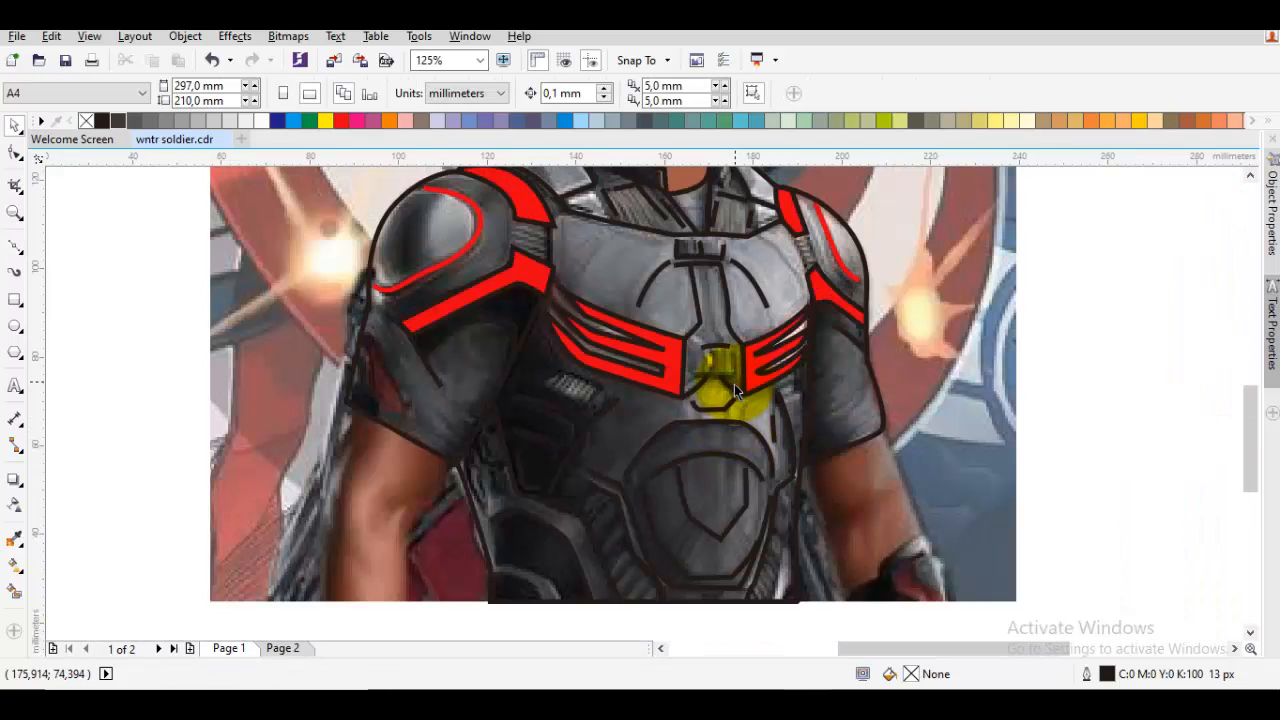
scroll(535, 556, up, 1)
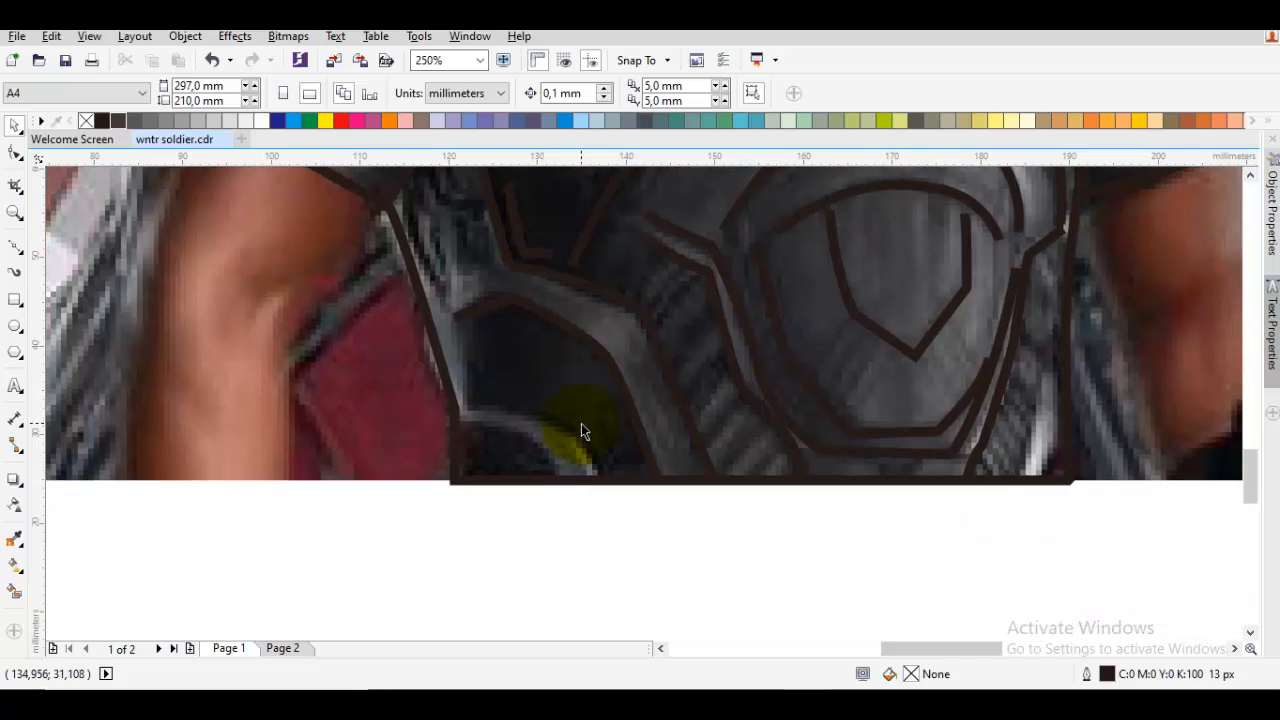
key(space)
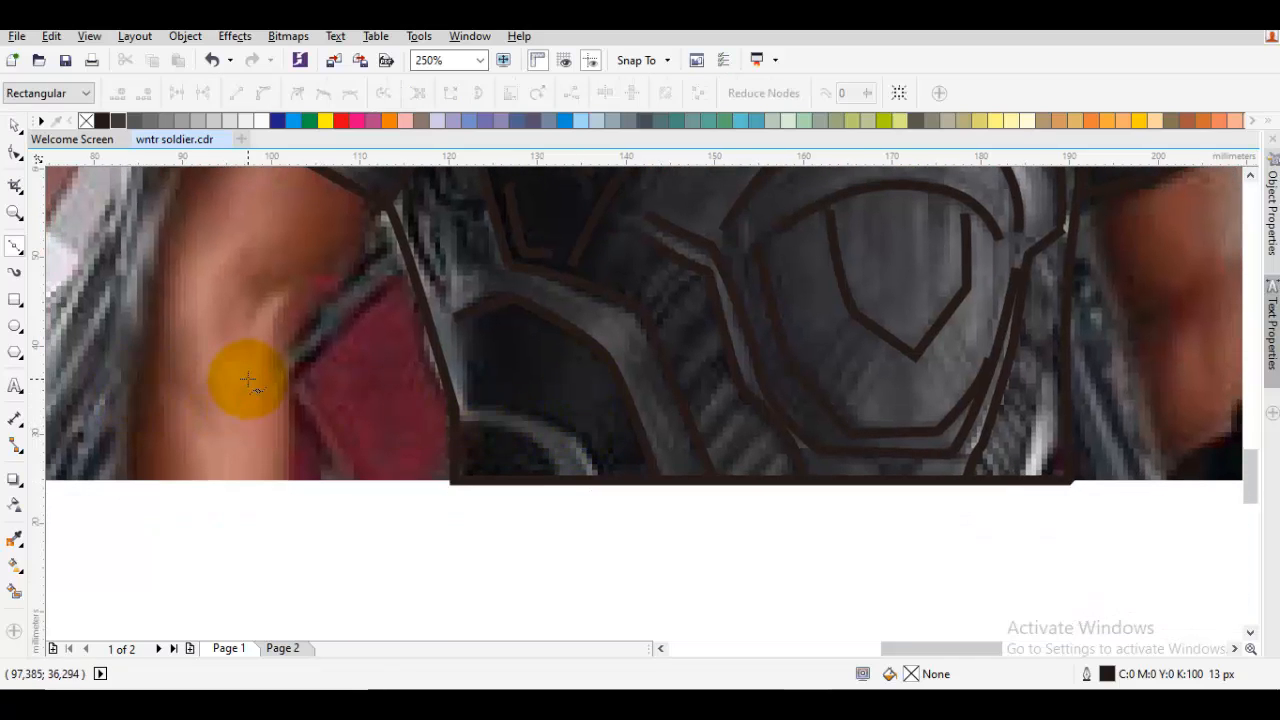
click(568, 421)
click(601, 486)
key(space)
key(space)
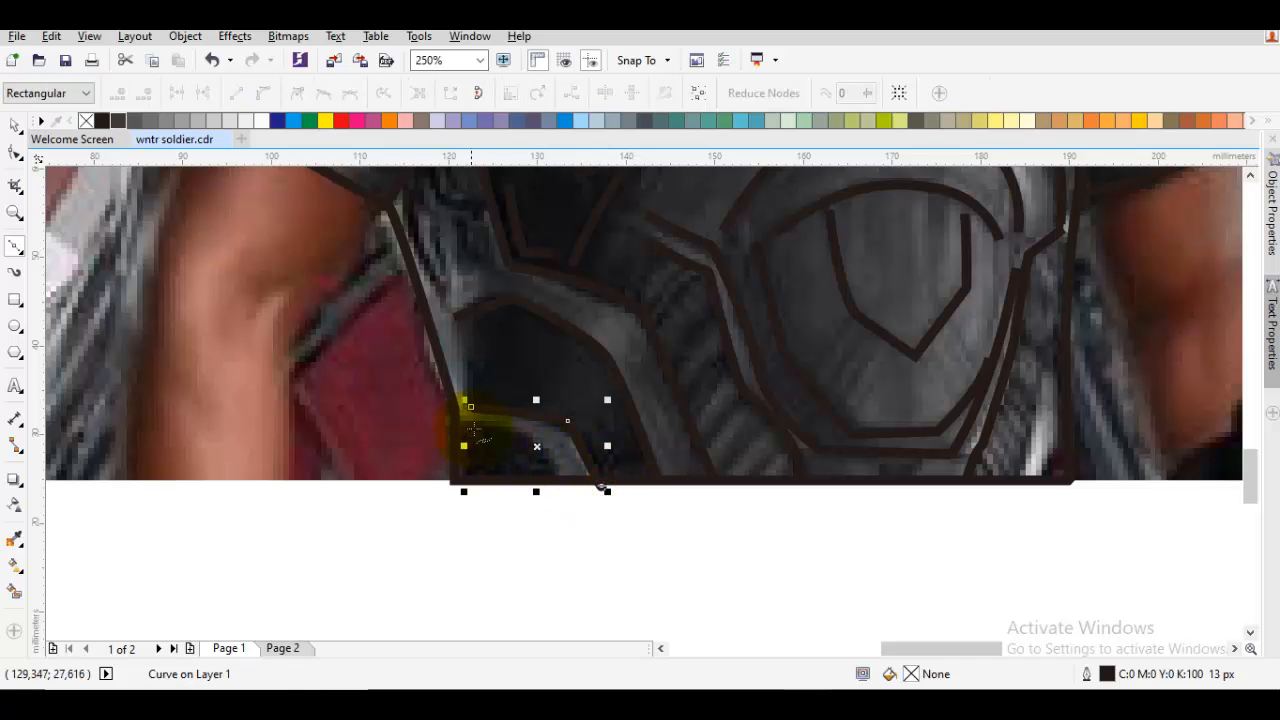
Draw a second bent line in the lower left waist panel, inside the previous one, ending at the suit's bottom edge.
click(530, 438)
click(553, 484)
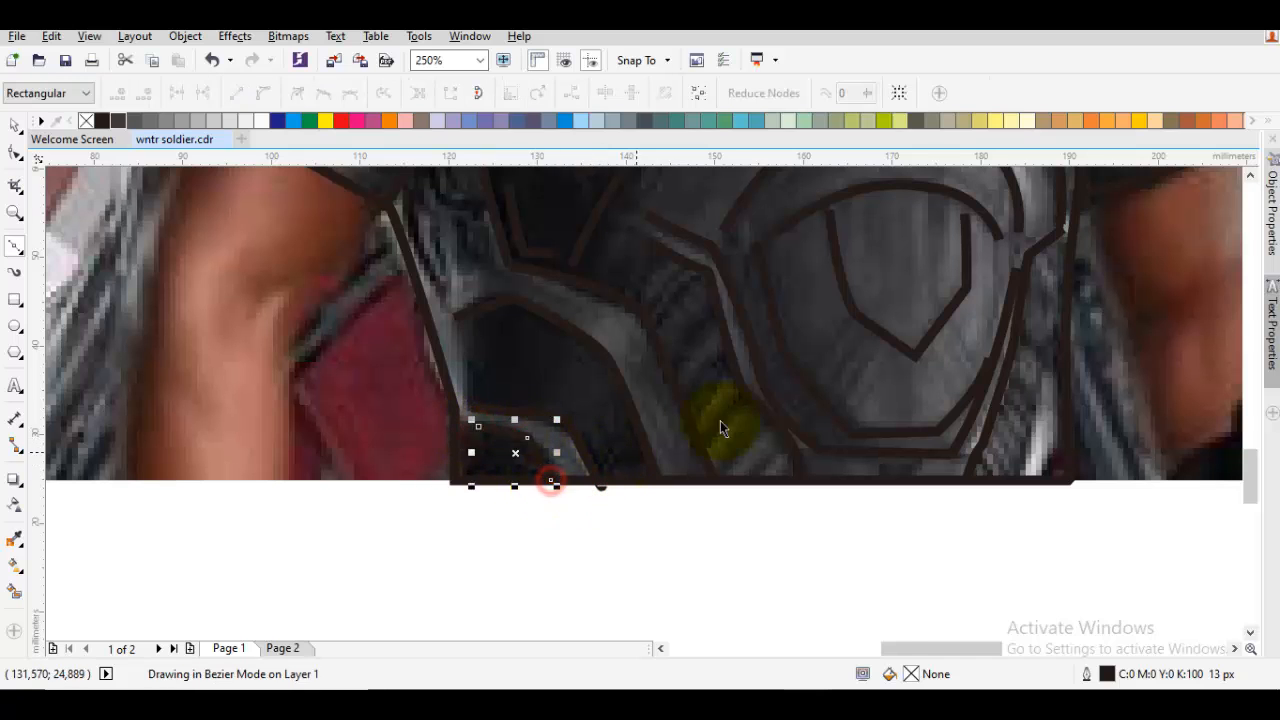
key(space)
Draw a slanted line through the narrow waist strip beside the suit's right edge, running down to the bottom edge.
drag(1061, 415, 643, 389)
key(space)
key(space)
key(space)
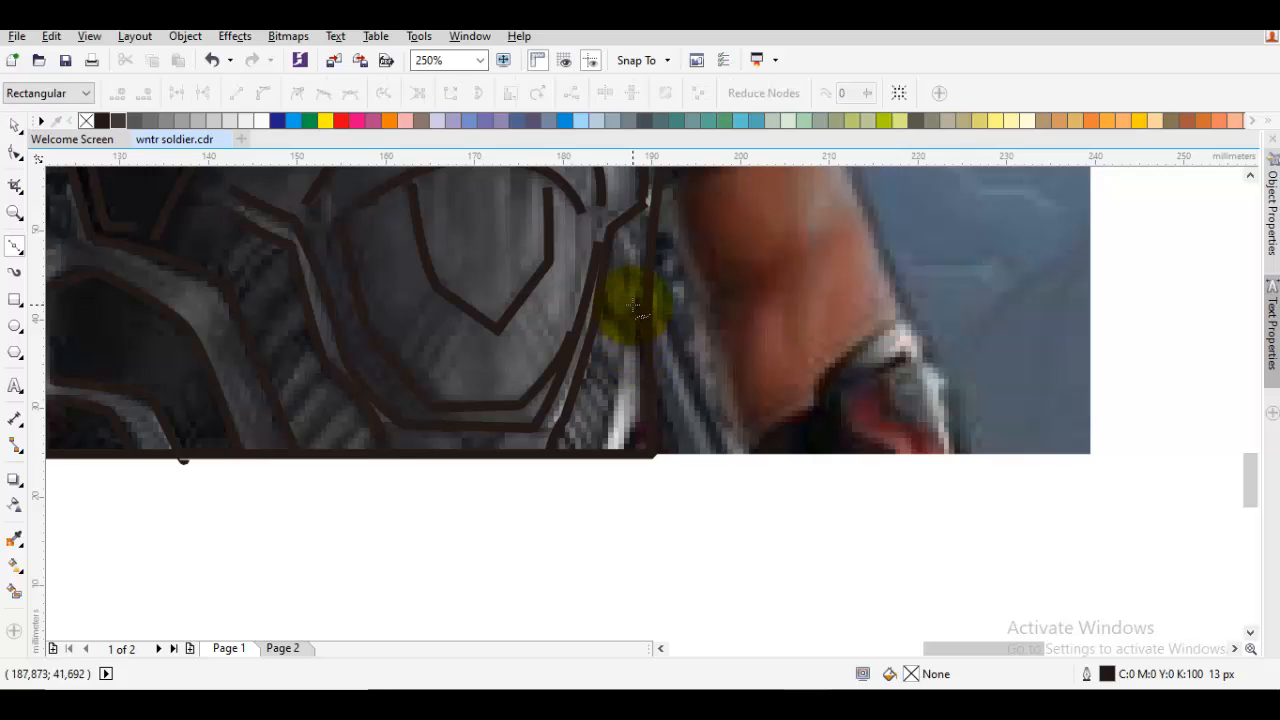
drag(632, 304, 628, 350)
click(595, 455)
Draw a second slanted line in the right waist strip, parallel to and left of the first, down to the bottom edge.
key(space)
key(space)
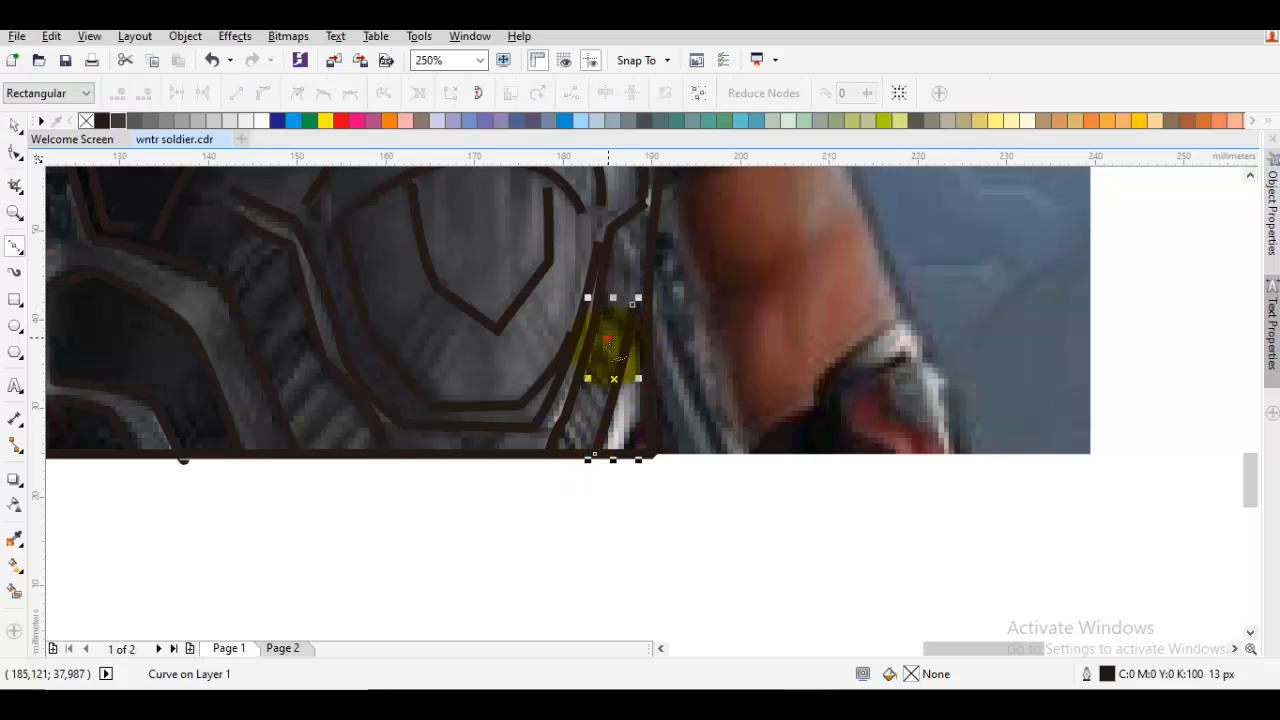
key(space)
key(space)
scroll(571, 337, up, 3)
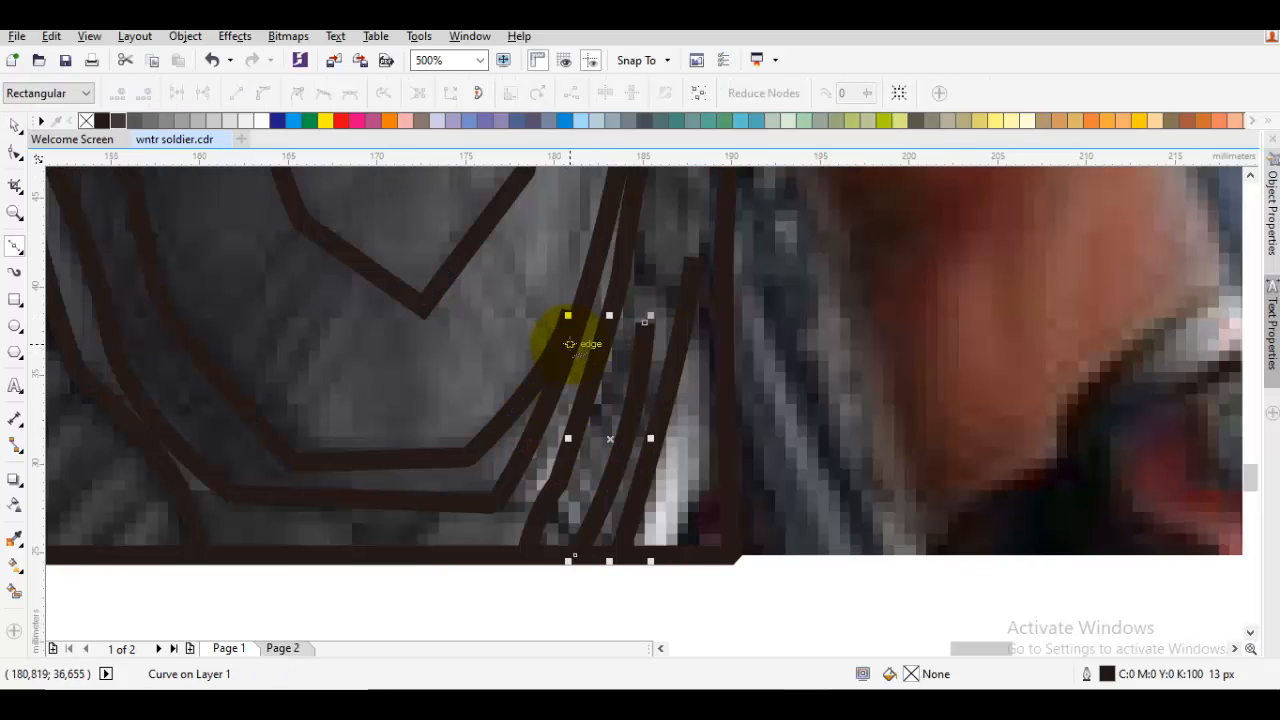
key(space)
key(space)
drag(569, 312, 587, 292)
key(space)
key(Escape)
scroll(700, 380, down, 2)
Draw a curved seam line just above the right sleeve's hem, from the sleeve's middle to the torso edge.
drag(737, 372, 683, 495)
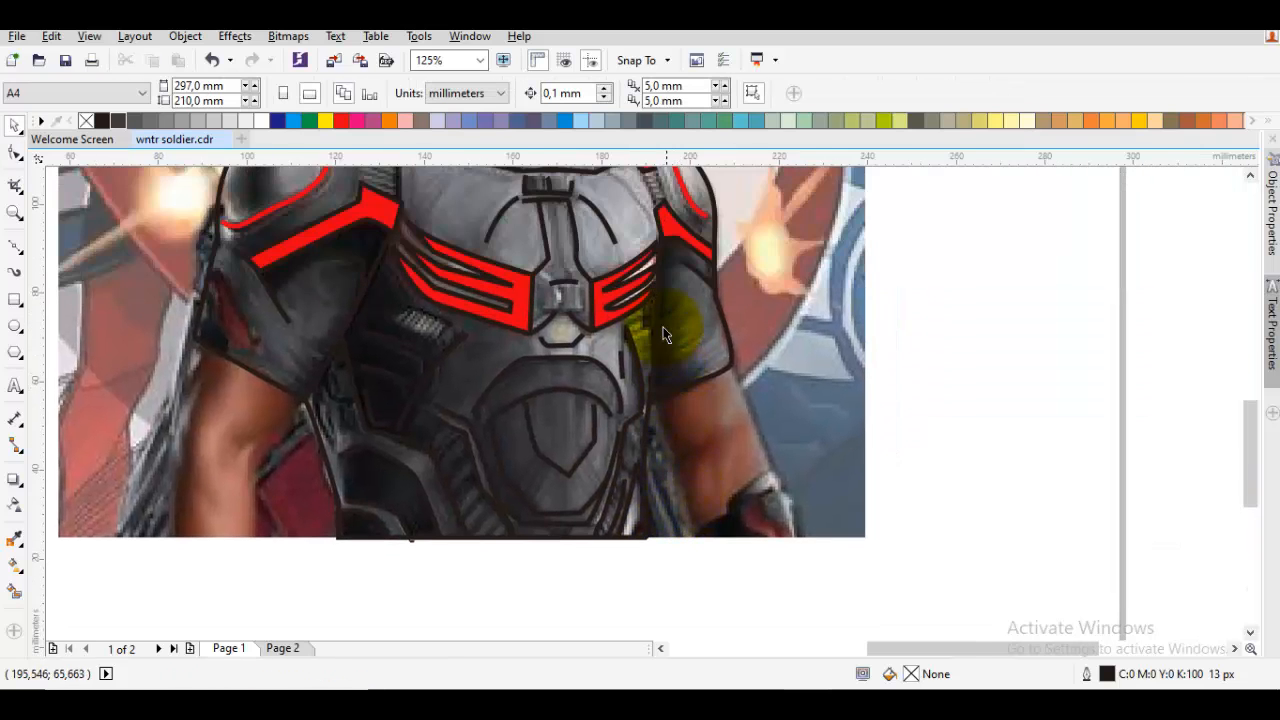
scroll(661, 330, up, 1)
double_click(697, 361)
scroll(695, 441, up, 1)
key(space)
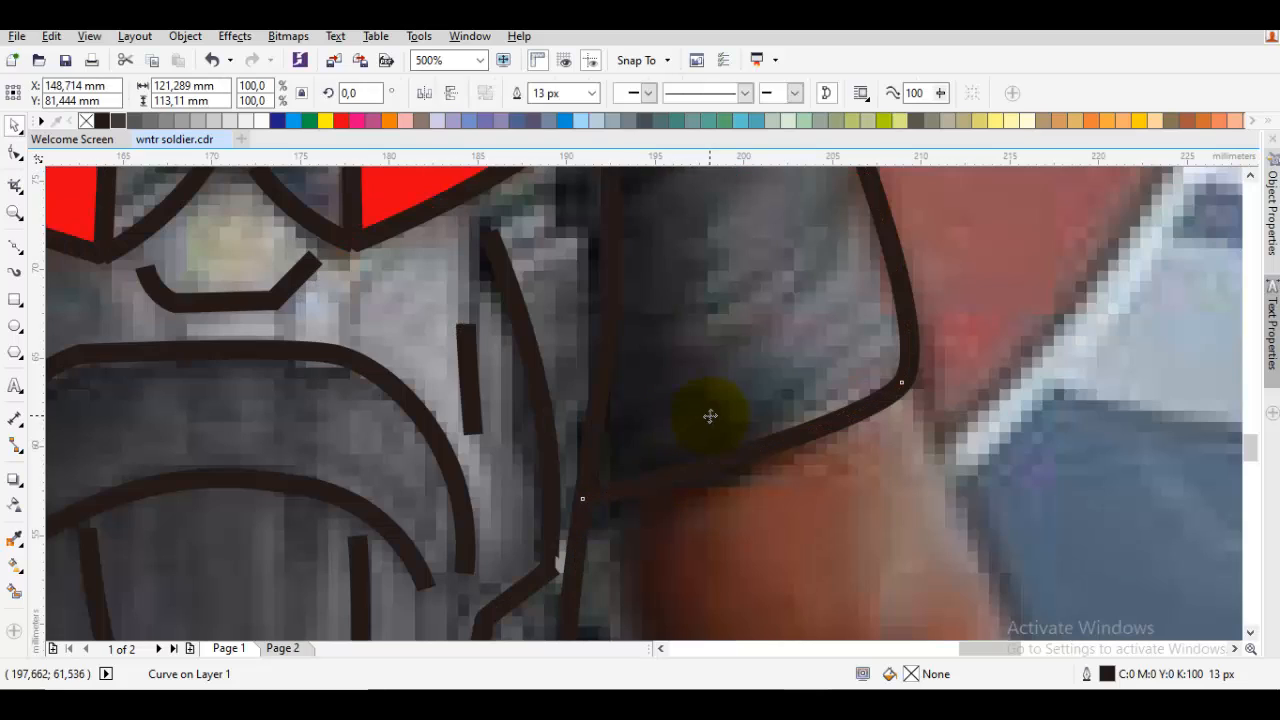
key(space)
click(800, 380)
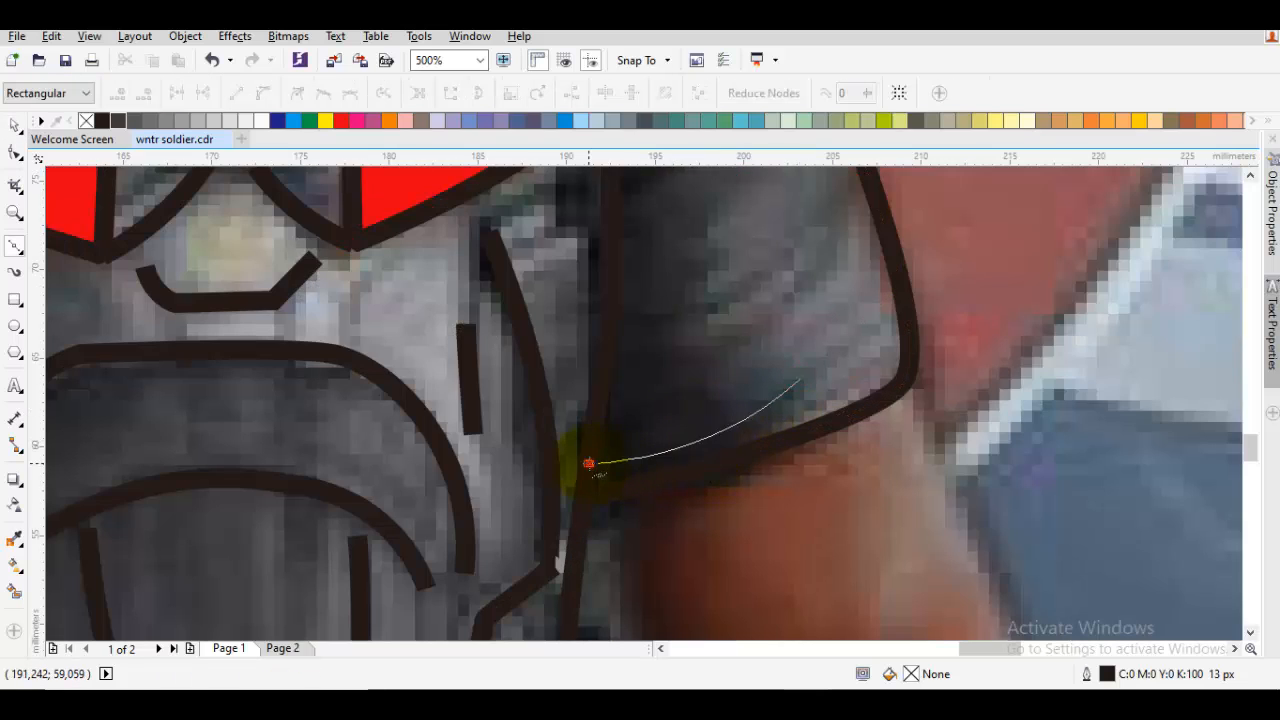
click(589, 463)
key(space)
scroll(751, 449, down, 2)
Try filling the suit shape with 90% black, check the whole figure and undo the fill.
click(763, 426)
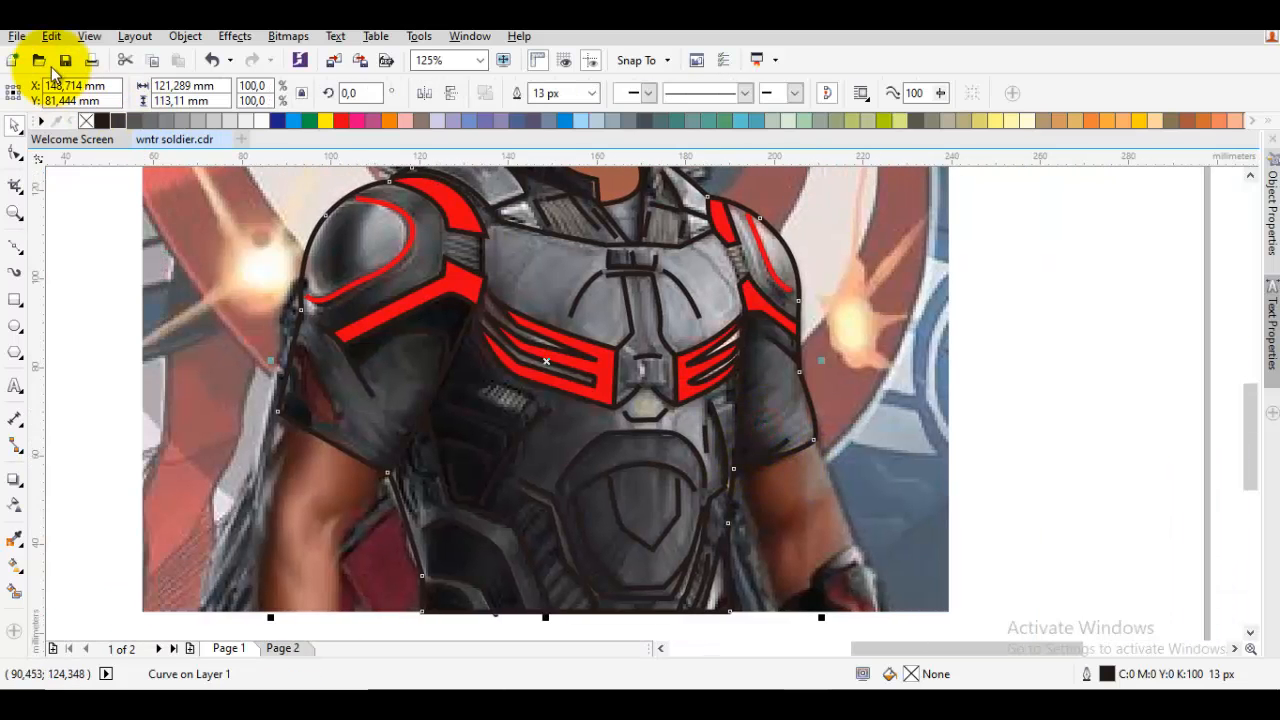
click(117, 121)
scroll(871, 423, down, 2)
click(995, 455)
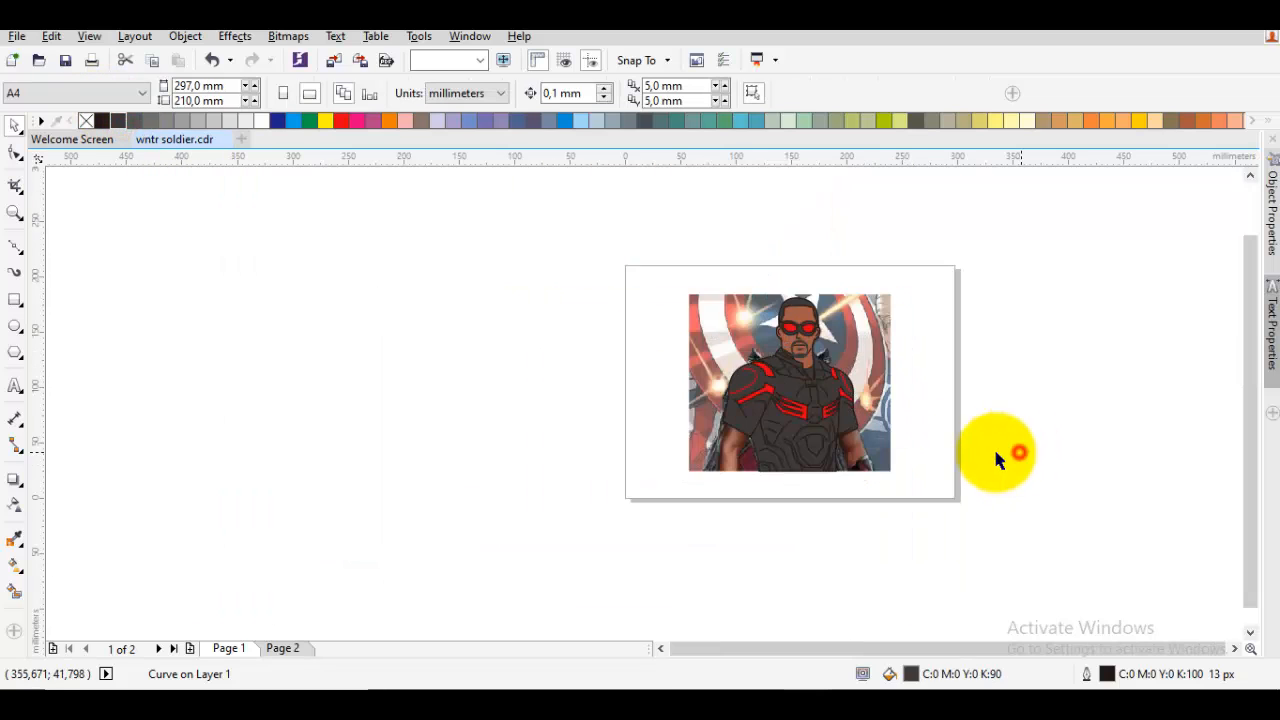
scroll(859, 447, up, 2)
scroll(624, 316, up, 2)
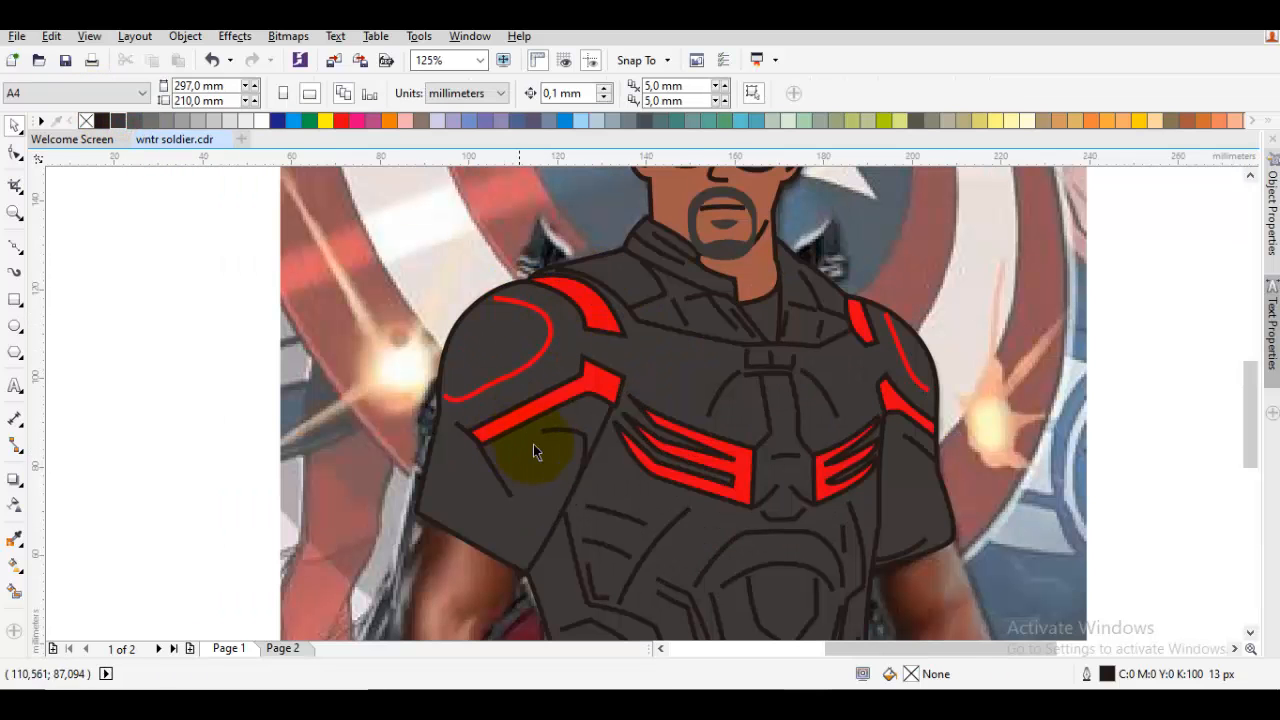
key(ctrl+z)
Draw a closed outline around the dark red panel at the outer edge of the left sleeve.
scroll(494, 510, up, 1)
key(F10)
drag(468, 501, 532, 481)
key(F5)
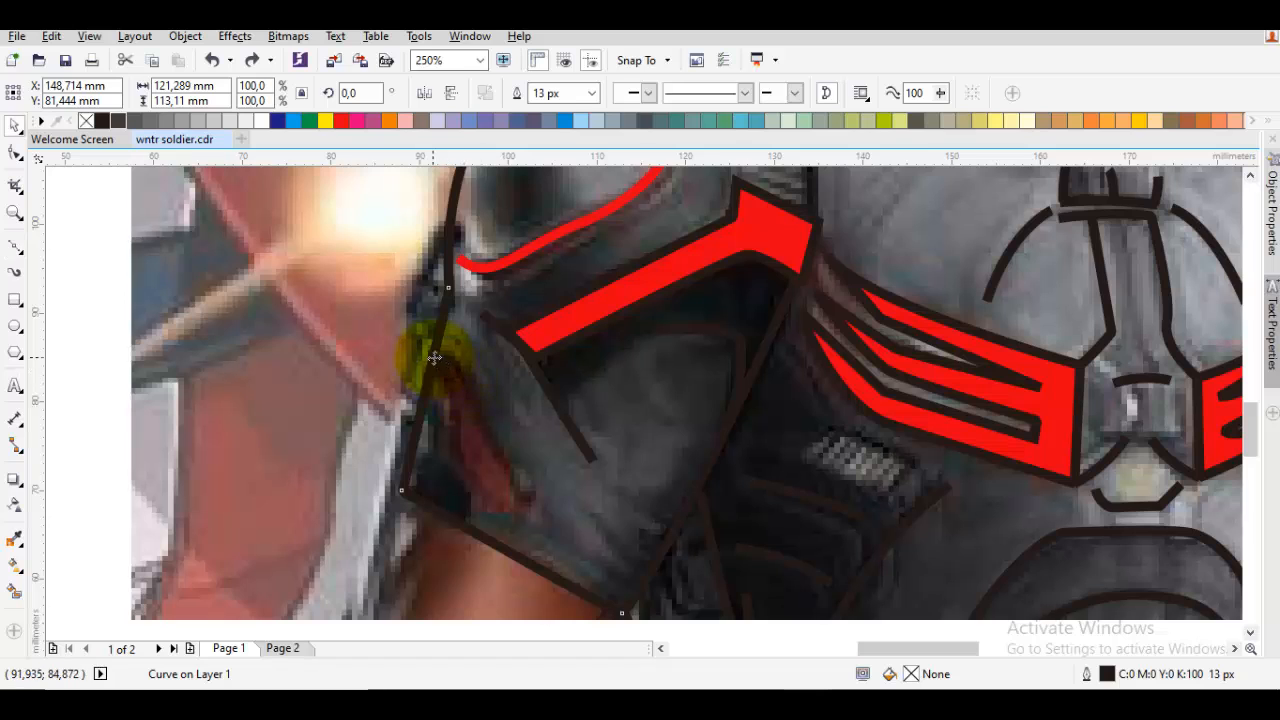
key(F10)
scroll(440, 350, down, 2)
scroll(365, 320, up, 1)
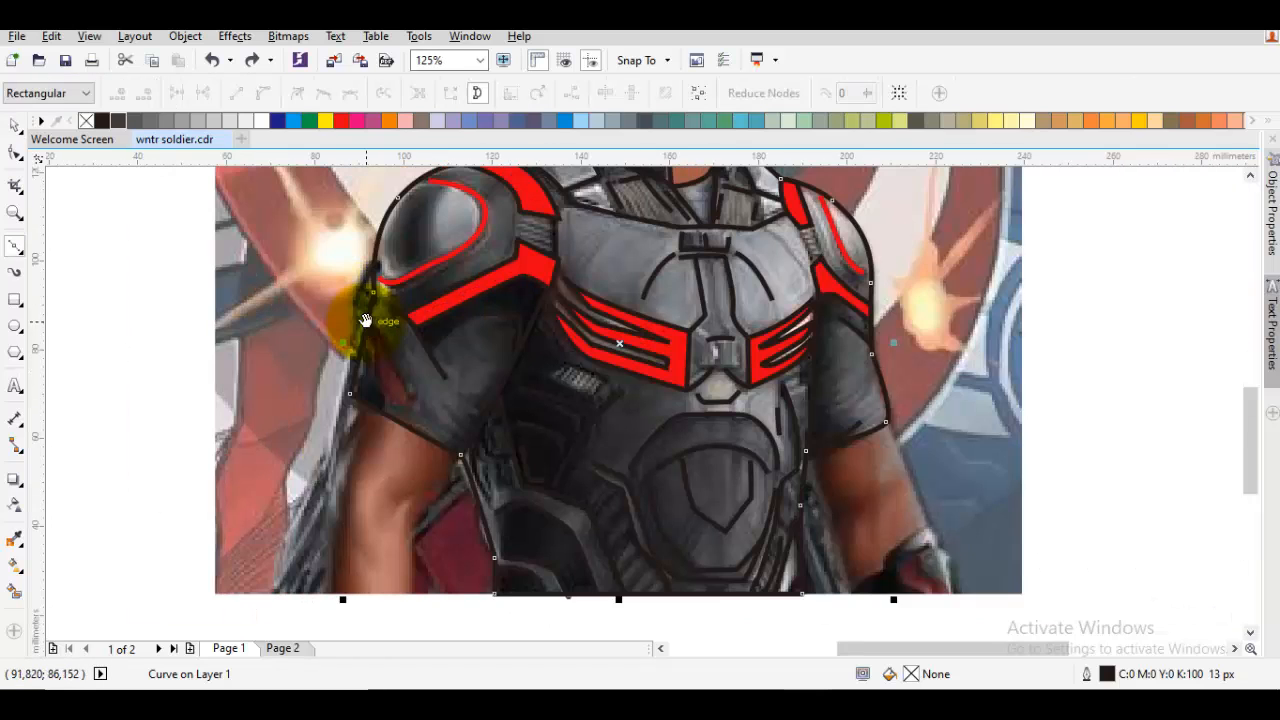
scroll(466, 346, up, 1)
click(467, 347)
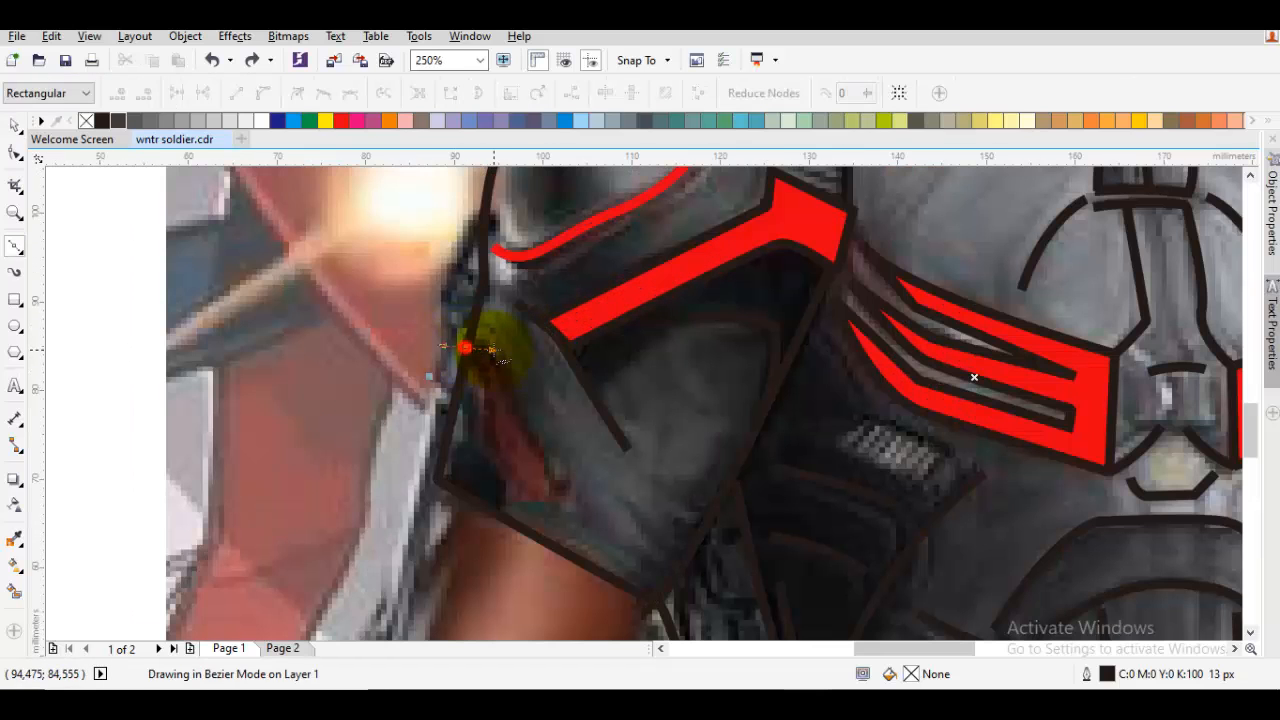
click(503, 360)
click(558, 502)
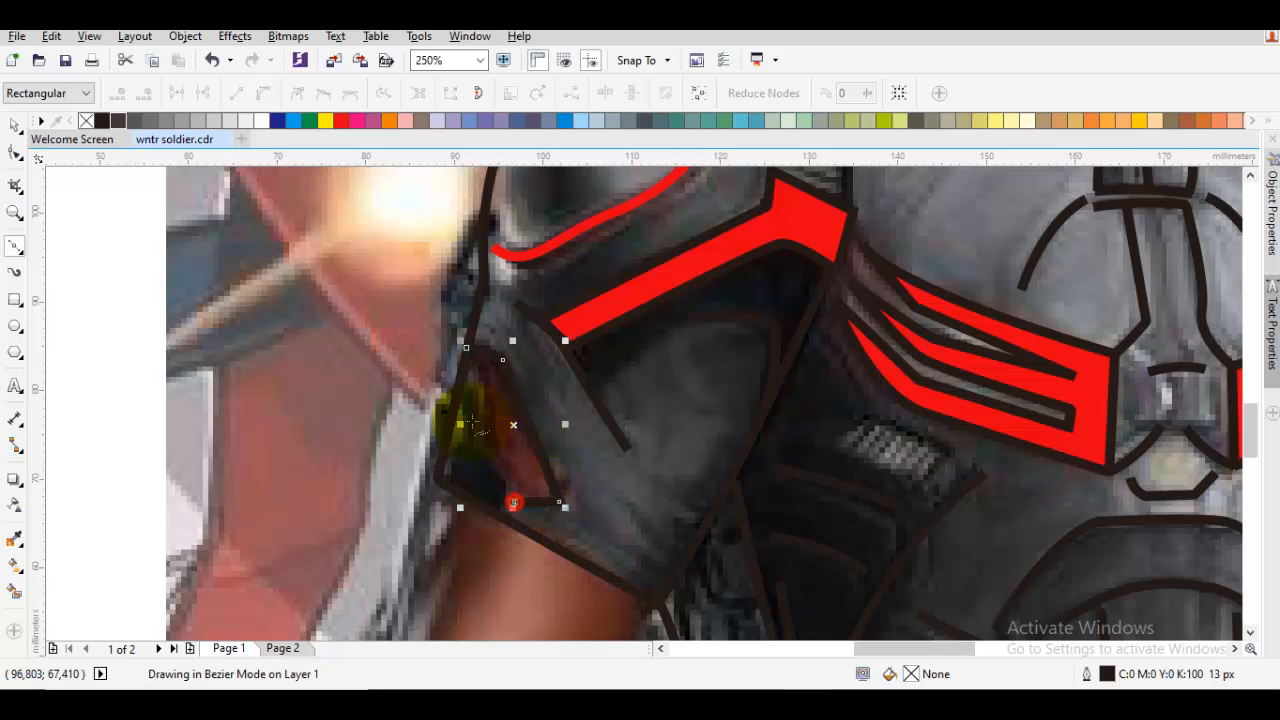
click(455, 393)
click(467, 348)
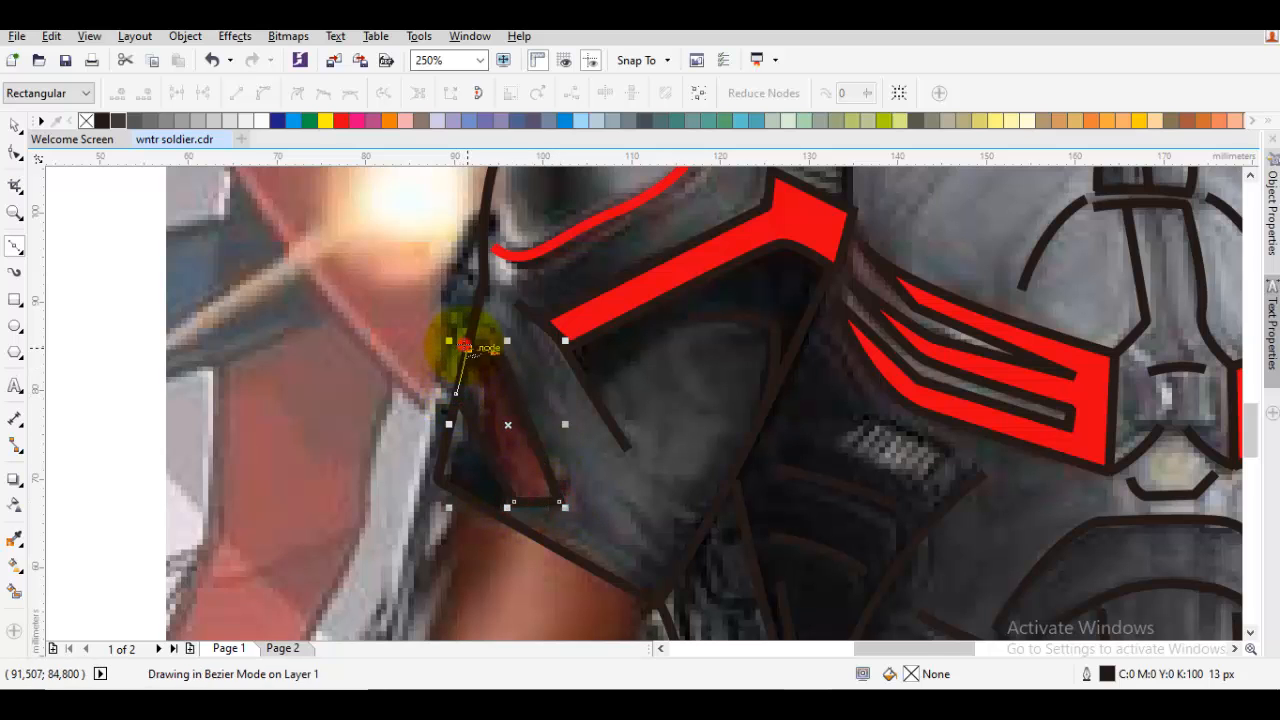
Fill the left sleeve's outer panel with the same red as the other suit stripes.
key(space)
key(ctrl+a)
click(523, 95)
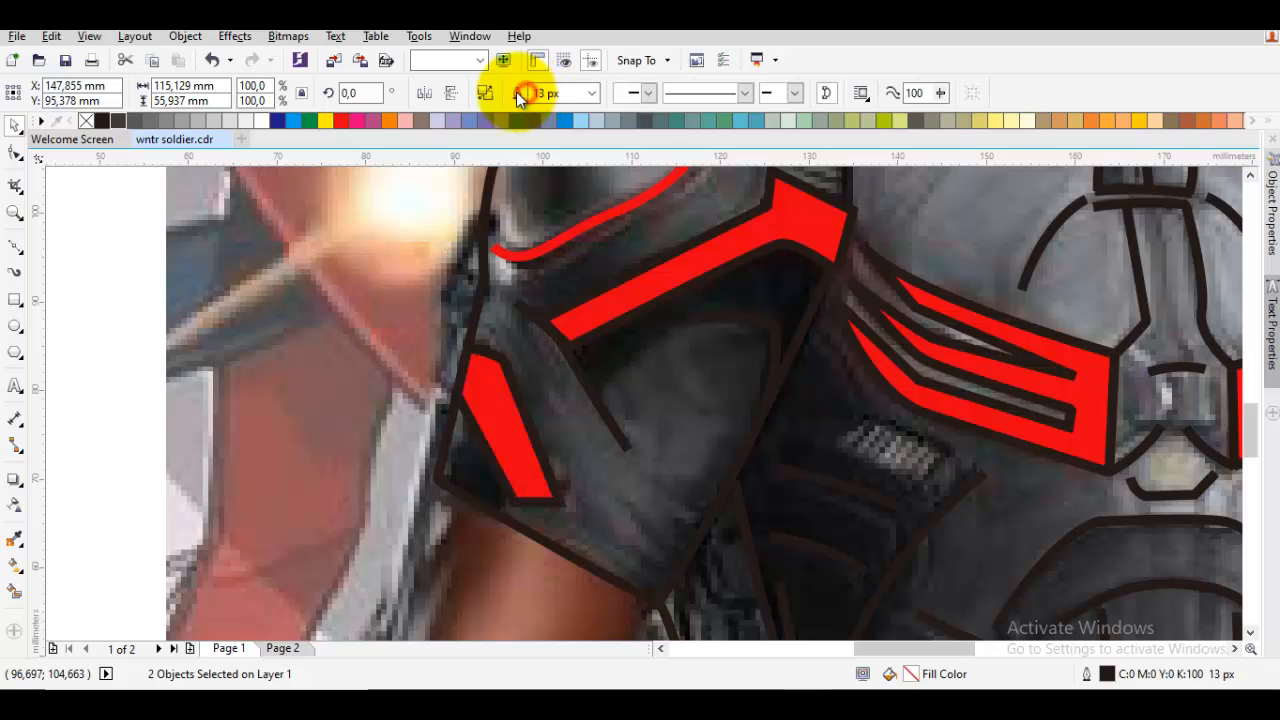
key(Escape)
Draw short detail lines on both sides of the red sleeve panel, one in the sleeve's lower corner and one along its inner side.
drag(565, 356, 645, 245)
key(space)
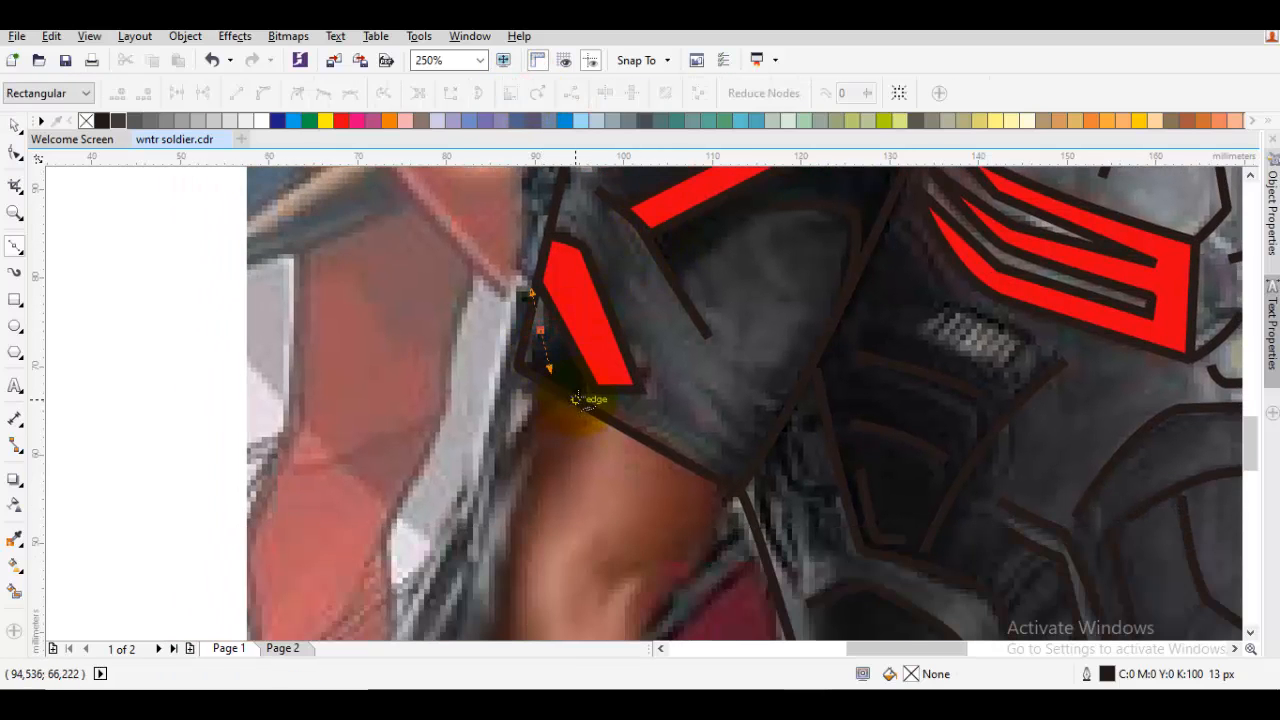
click(583, 403)
key(Escape)
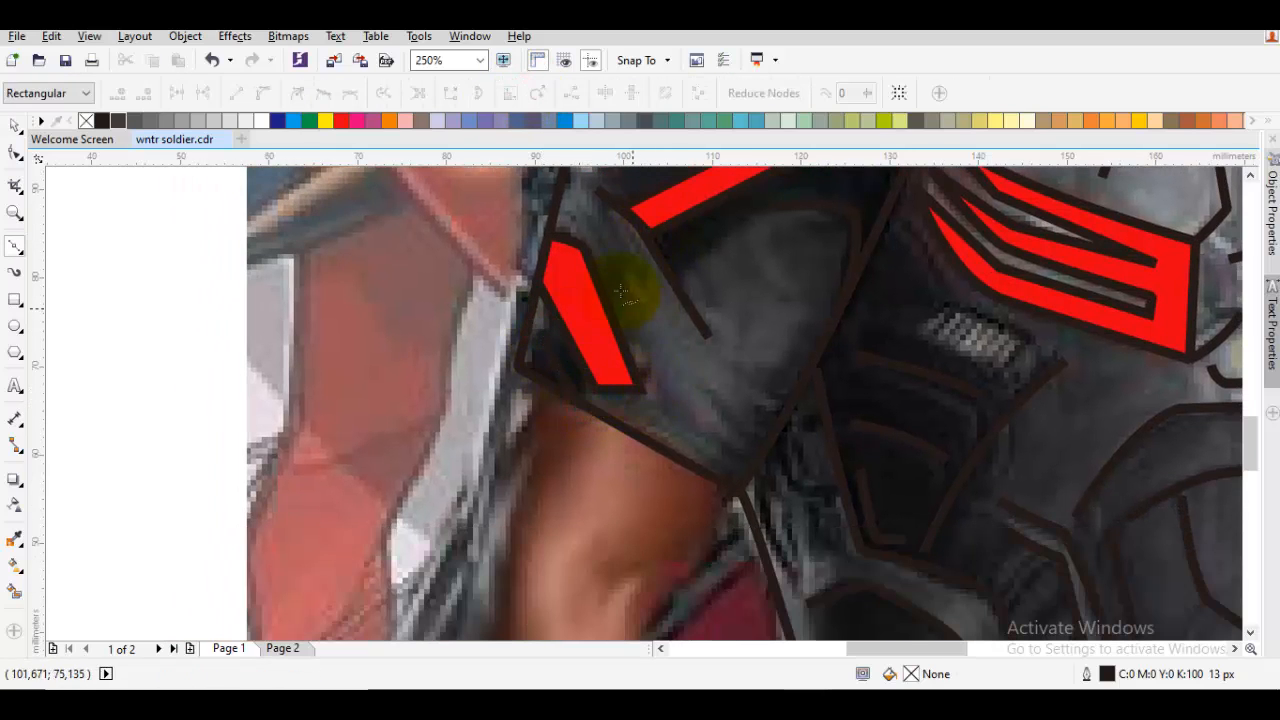
key(space)
Fill the suit shape with 90% black and check the whole figure.
scroll(613, 407, down, 3)
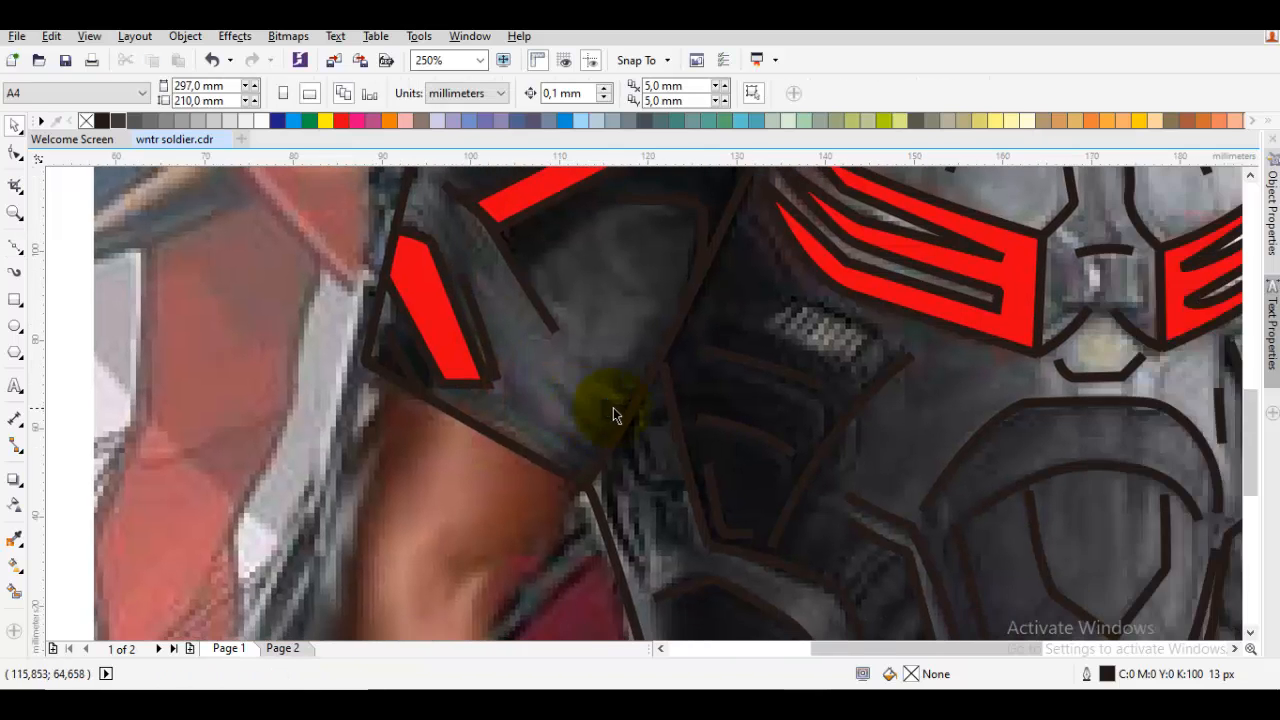
click(134, 122)
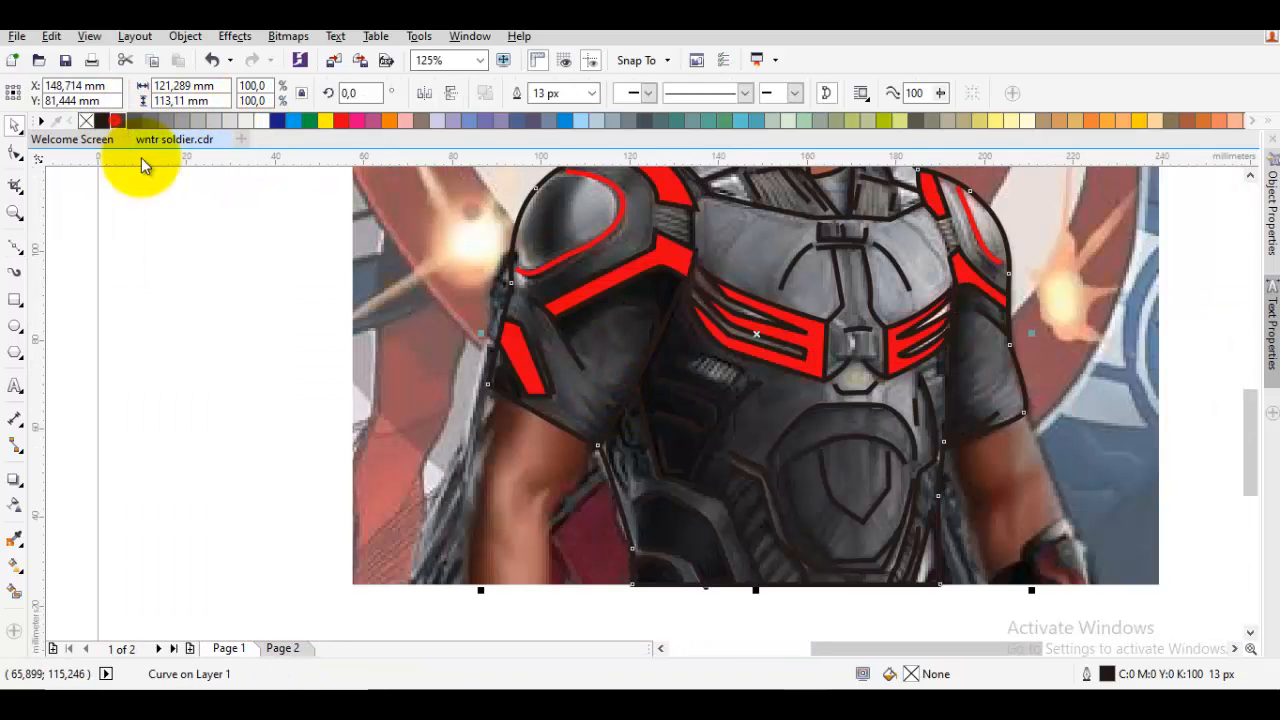
click(177, 209)
scroll(591, 443, down, 3)
scroll(750, 465, down, 2)
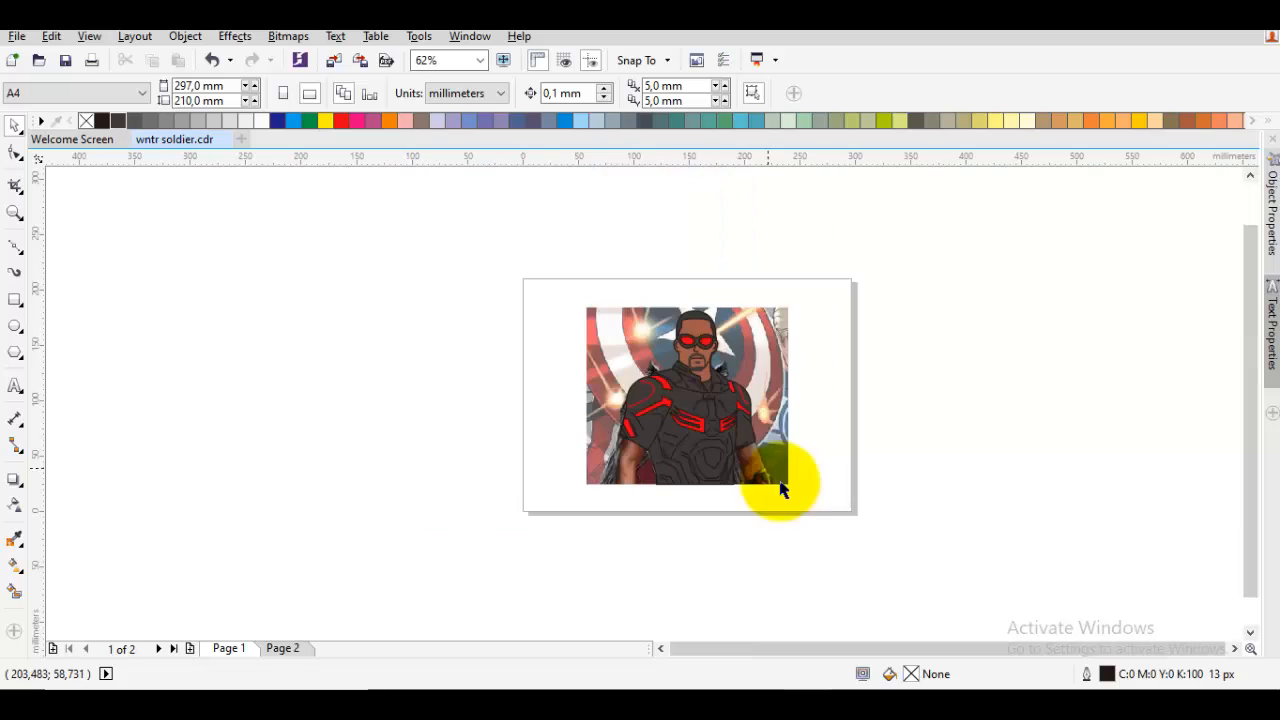
Change the face and neck shape's fill to a darker, duller brown, C51 M71 Y75 K11.
scroll(790, 450, up, 2)
click(680, 286)
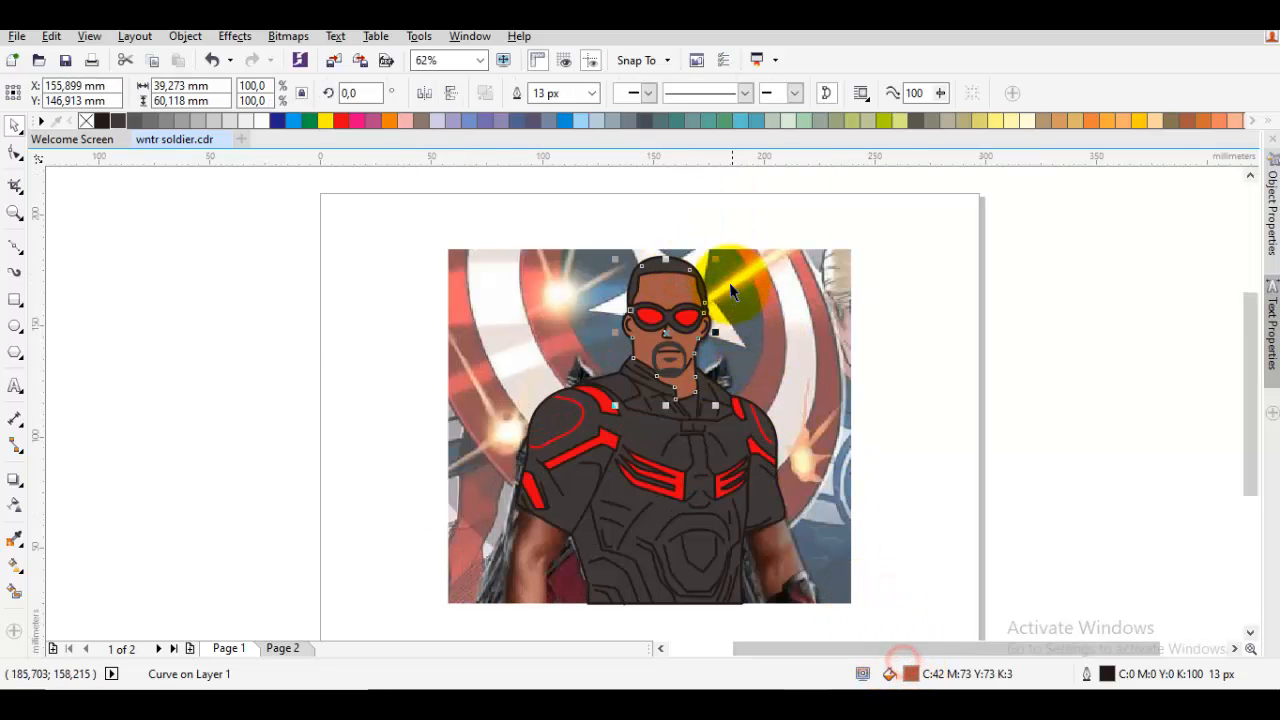
double_click(912, 672)
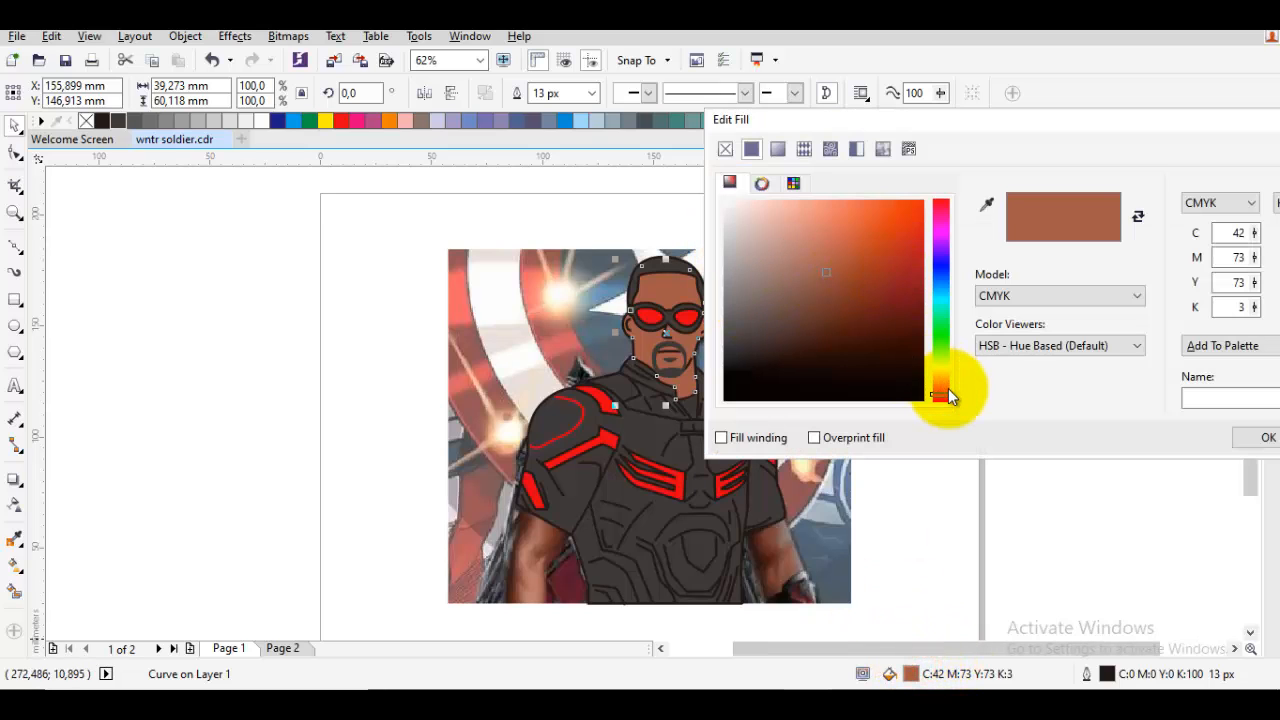
drag(950, 396, 938, 396)
mouse_move(834, 290)
mouse_down()
mouse_move(797, 266)
mouse_move(814, 291)
mouse_up()
click(1268, 437)
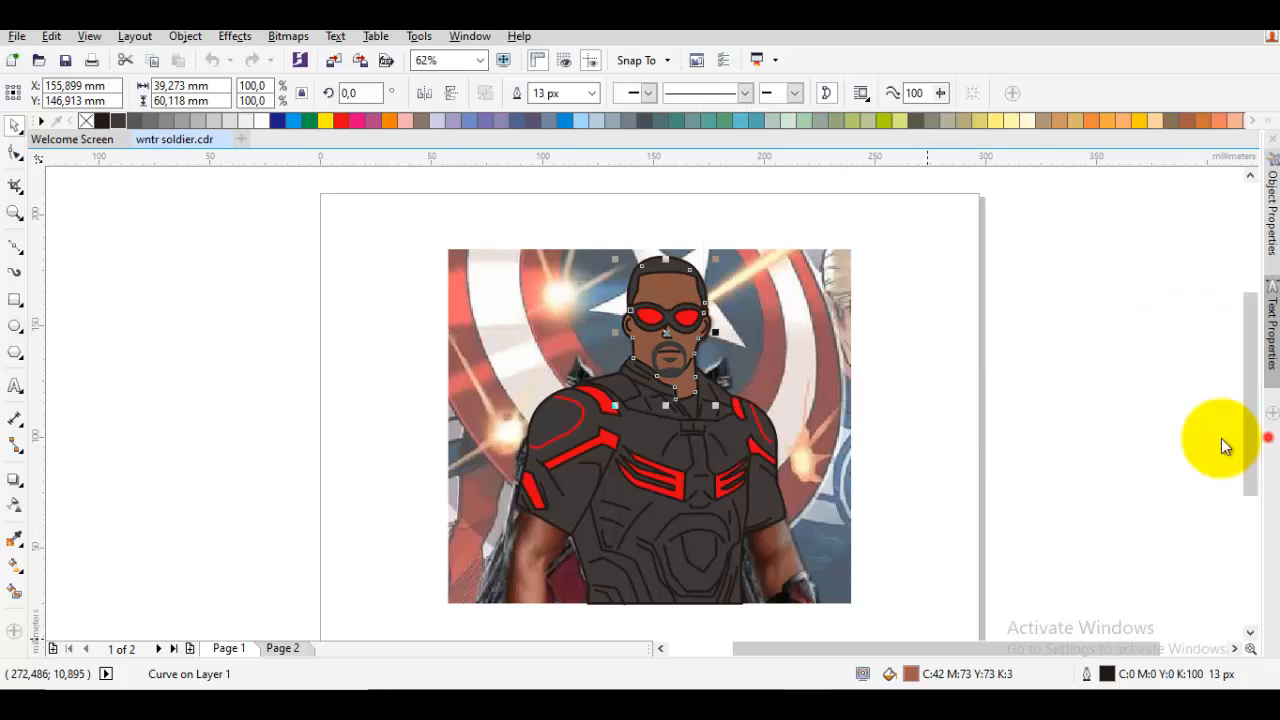
click(1082, 438)
Start the left arm's outline at the sleeve's inner corner, tracing its inner side down and across the photo's bottom edge.
scroll(774, 415, up, 2)
scroll(752, 422, down, 2)
drag(784, 417, 720, 370)
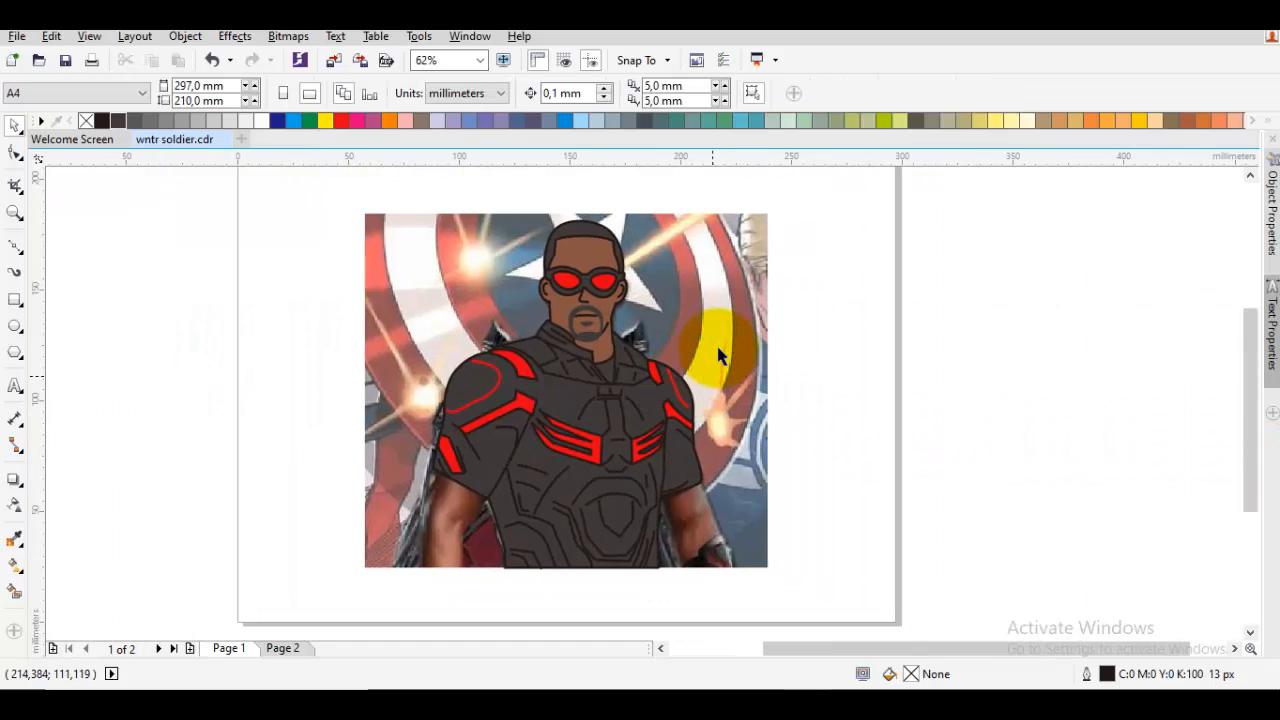
scroll(476, 524, up, 1)
drag(452, 533, 589, 471)
key(F5)
scroll(595, 470, up, 1)
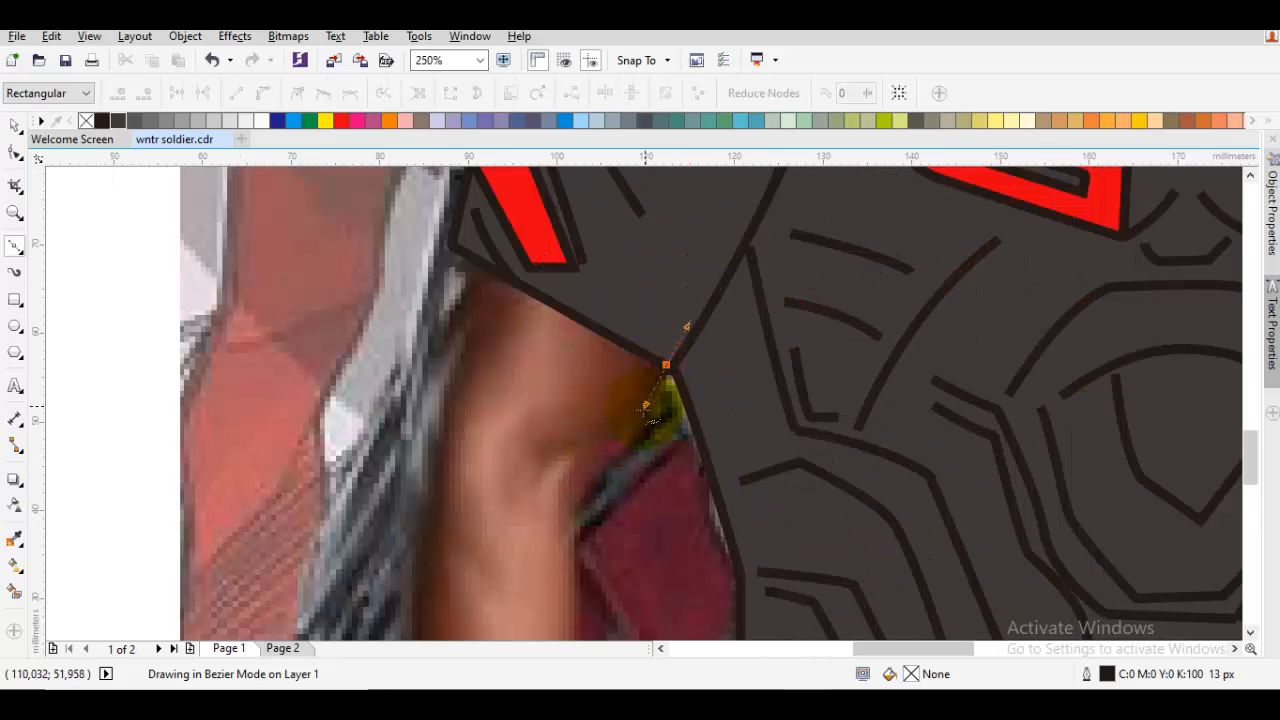
drag(557, 486, 614, 429)
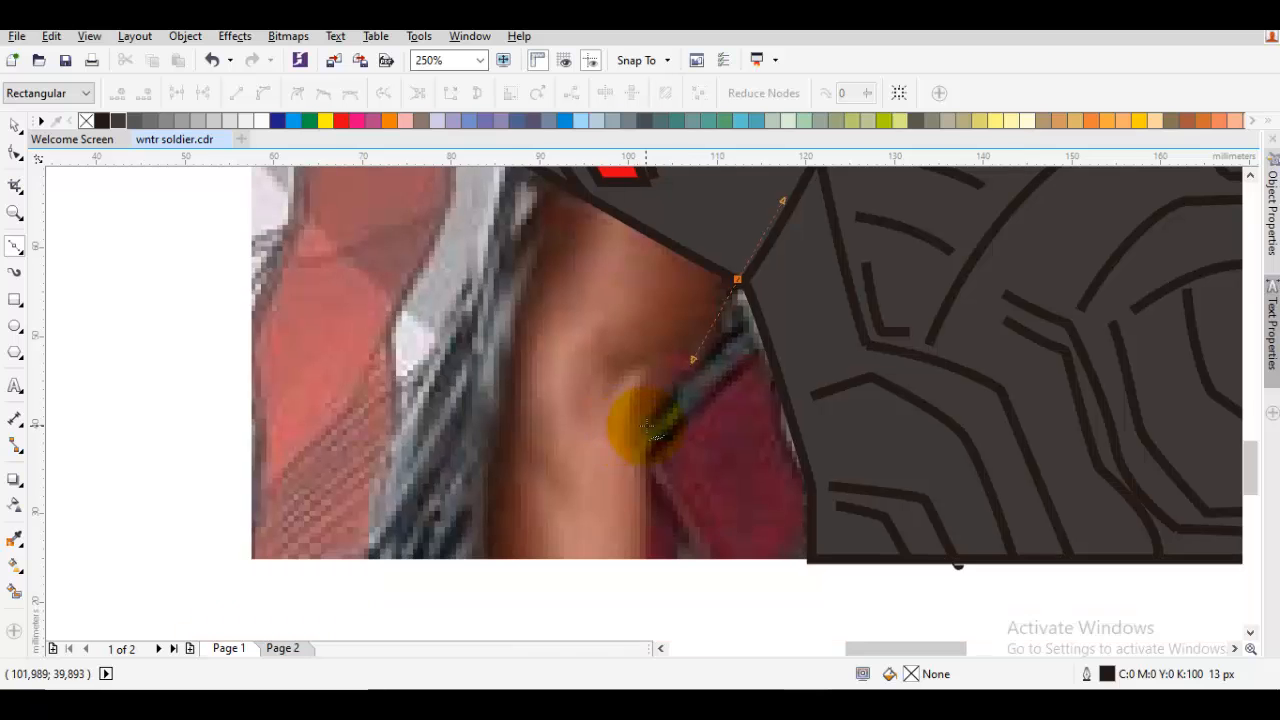
click(646, 427)
click(646, 560)
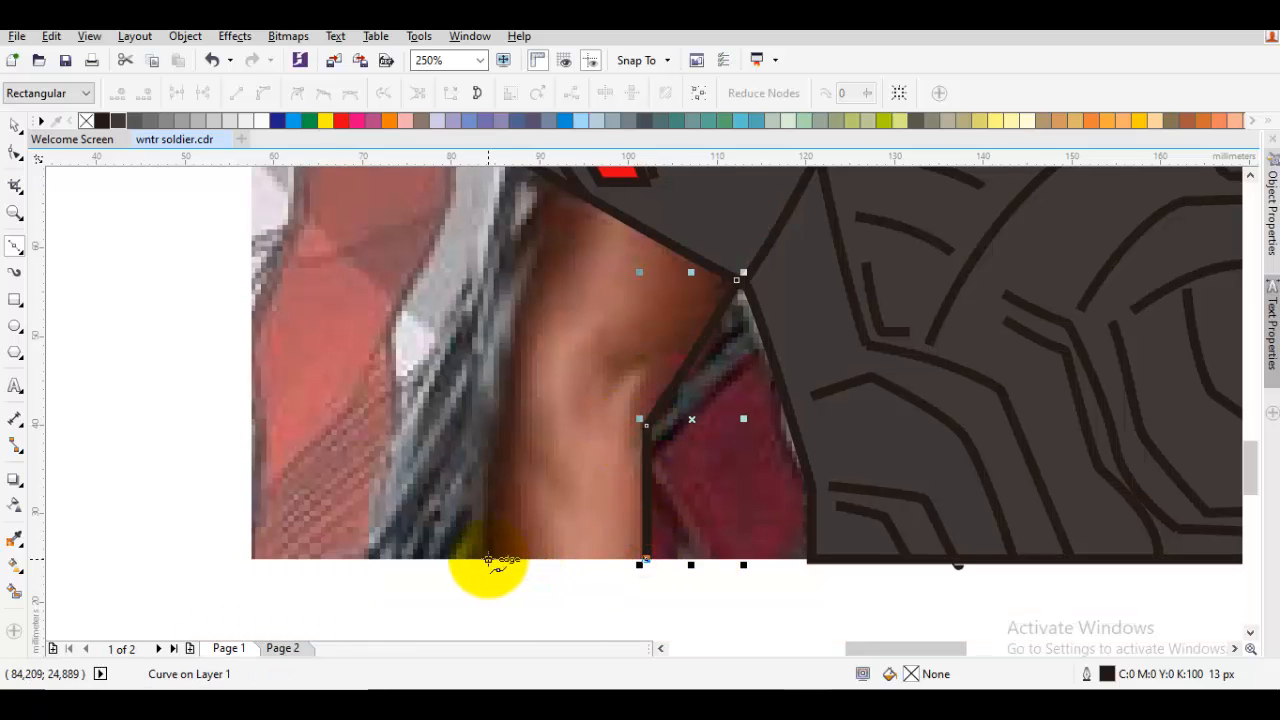
click(484, 560)
Trace the left arm's outer side up to the sleeve and close the outline across the sleeve, about 28 by 45 mm overall.
scroll(507, 365, up, 3)
click(480, 462)
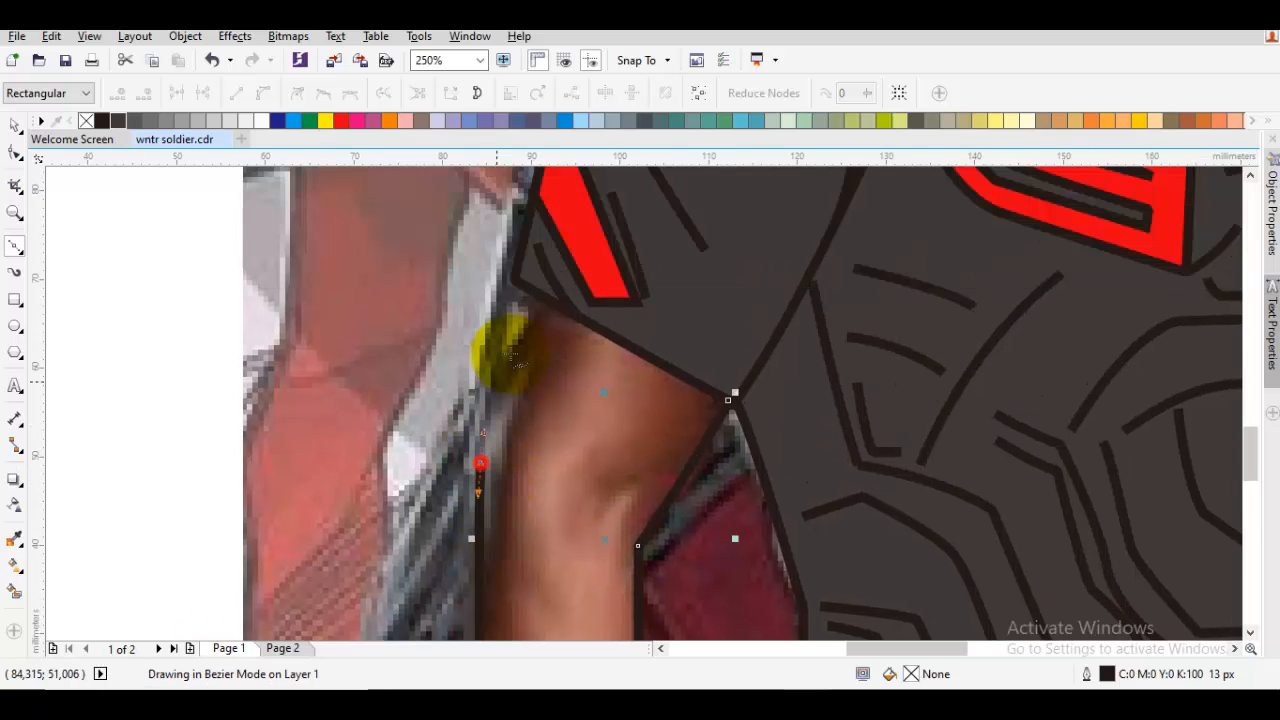
click(527, 285)
click(697, 278)
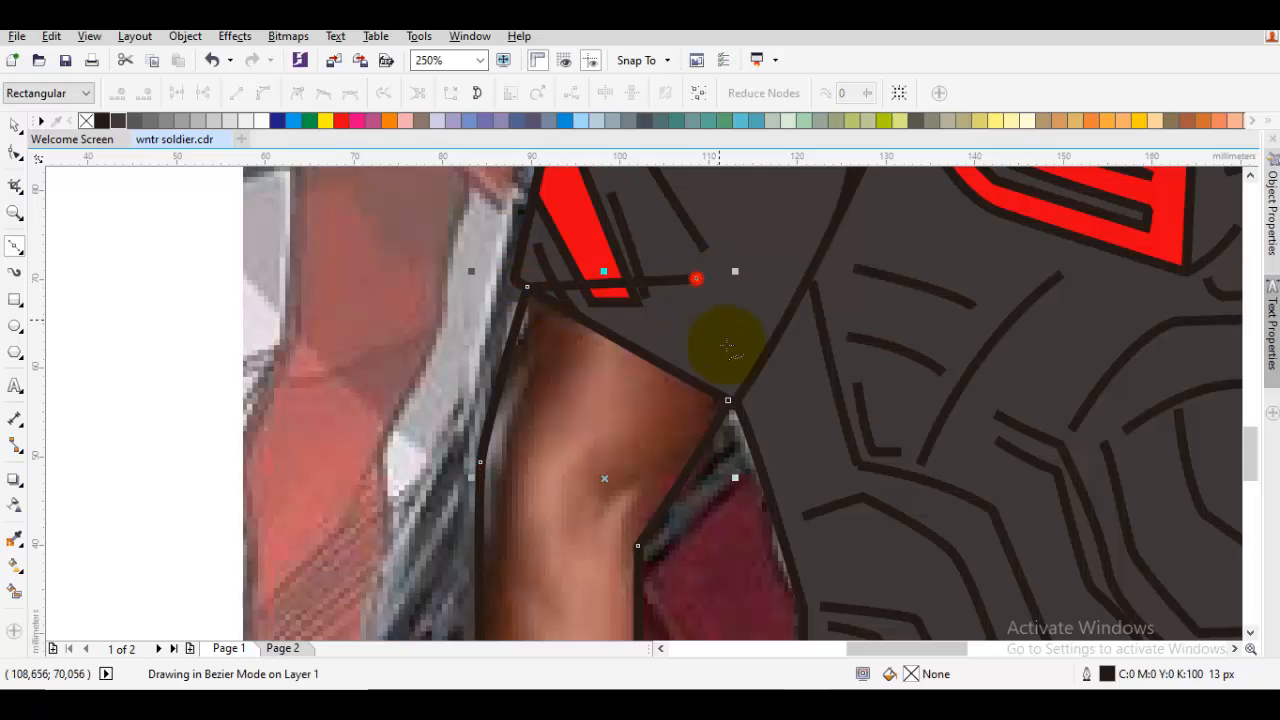
click(728, 402)
Sample the brown skin colour from the neck and fill the left arm shape with it.
scroll(731, 398, down, 1)
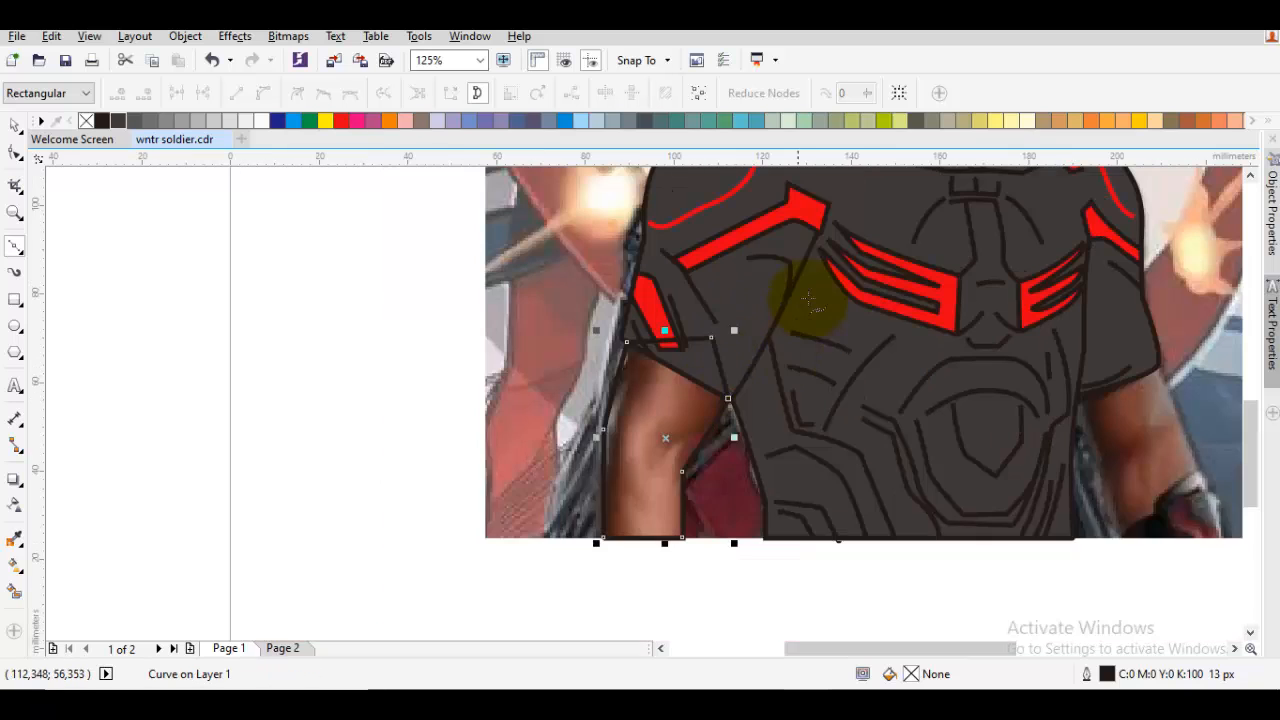
drag(847, 229, 746, 388)
key(Escape)
key(space)
key(space)
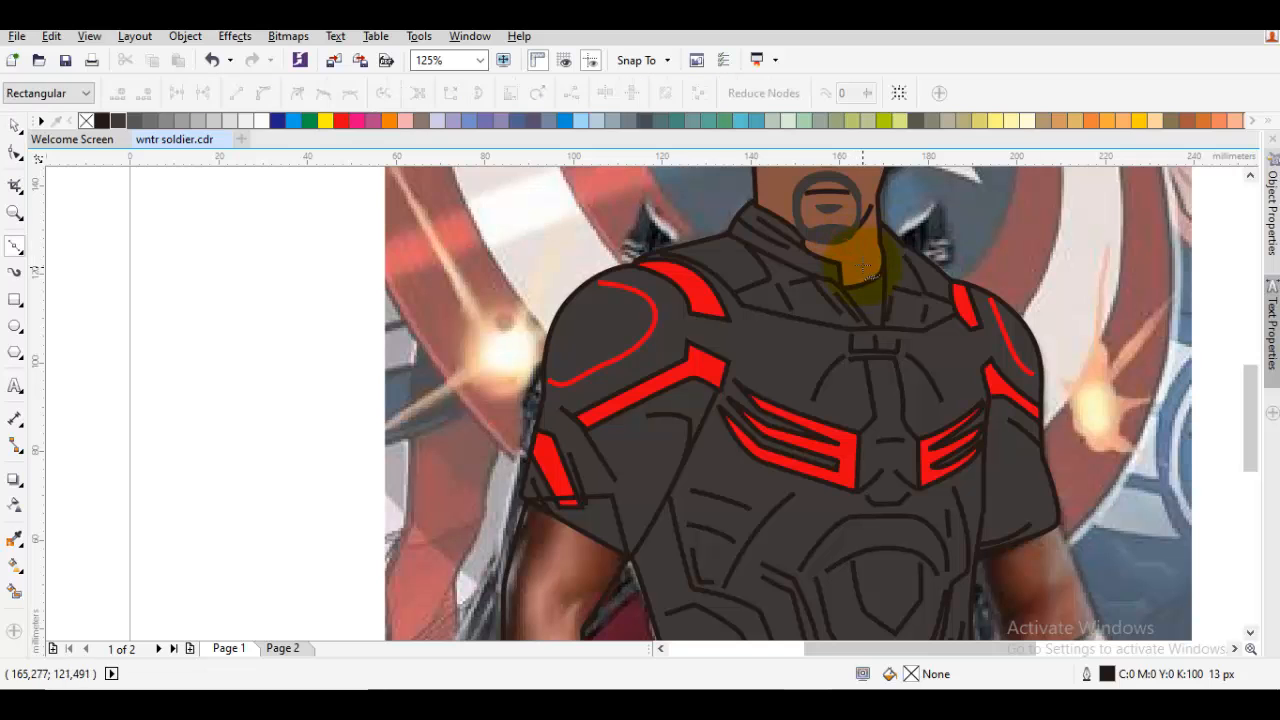
key(i)
click(855, 262)
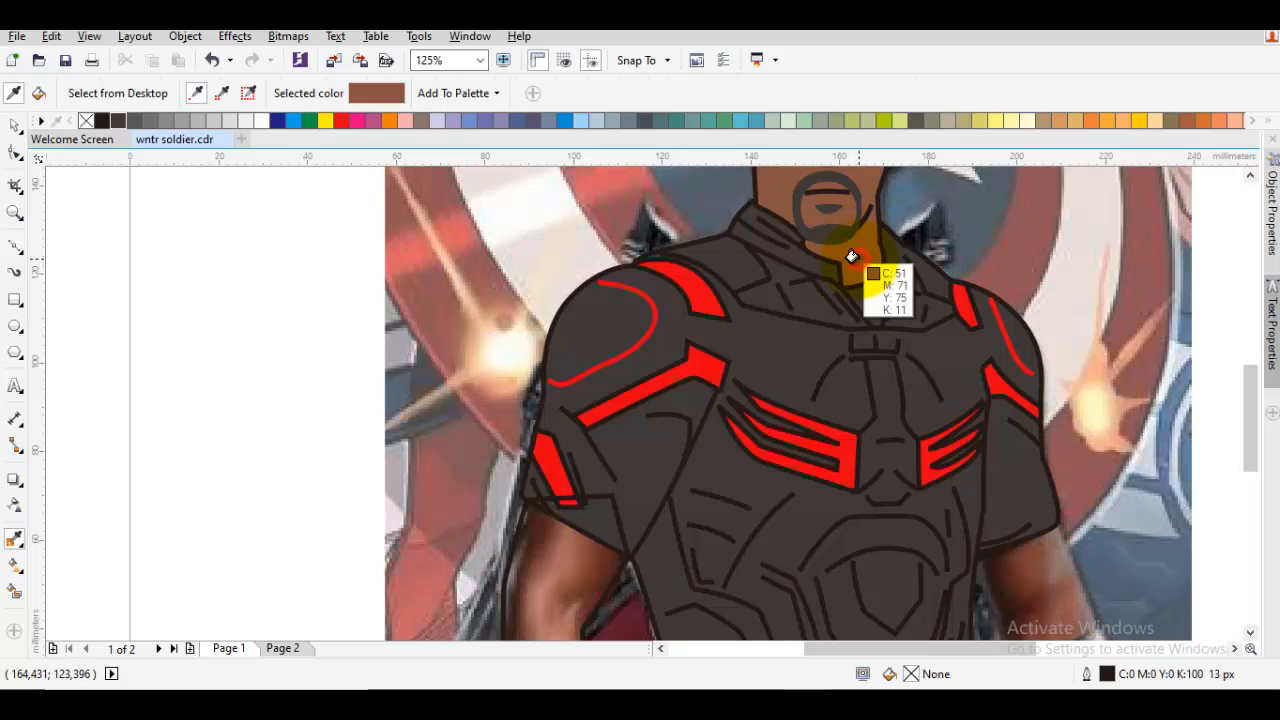
click(572, 564)
Place the brown left arm shape behind the dark suit in the stacking order.
right_click(572, 564)
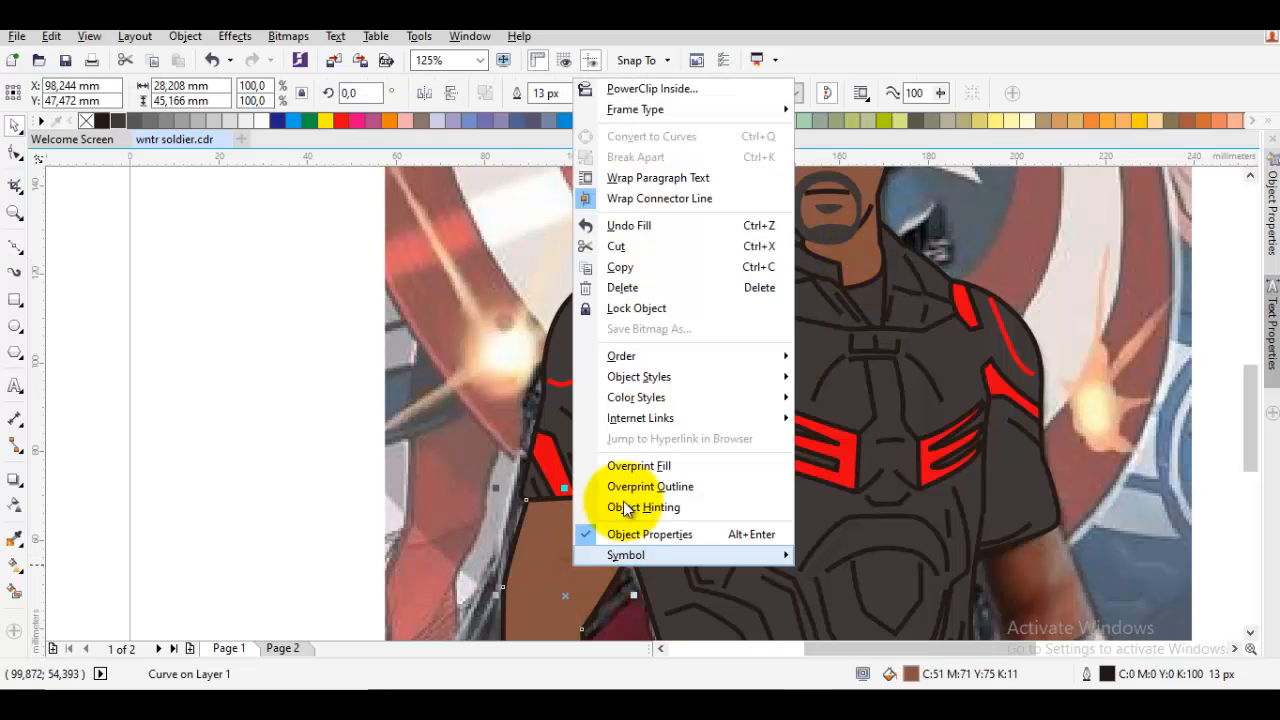
mouse_move(660, 358)
click(867, 518)
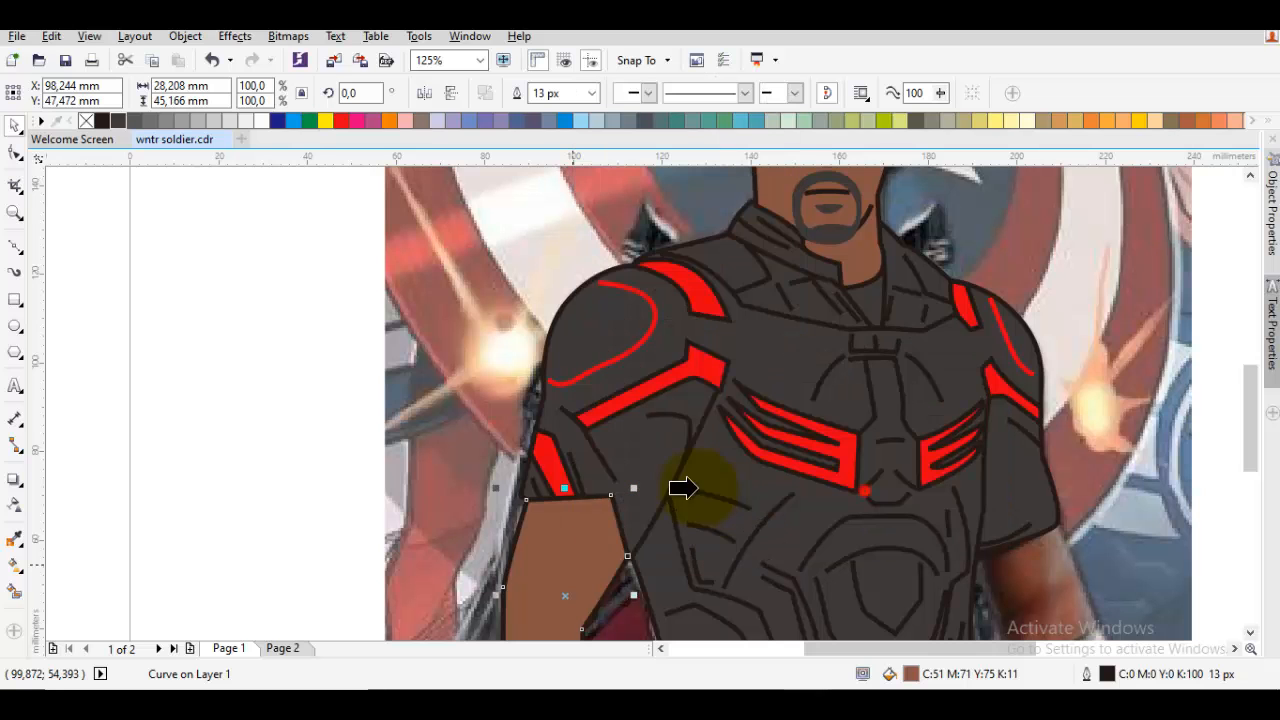
click(479, 463)
Start the right arm's outline at the sleeve's outer corner and trace its outer side down to the photo's bottom edge.
drag(1066, 544, 933, 484)
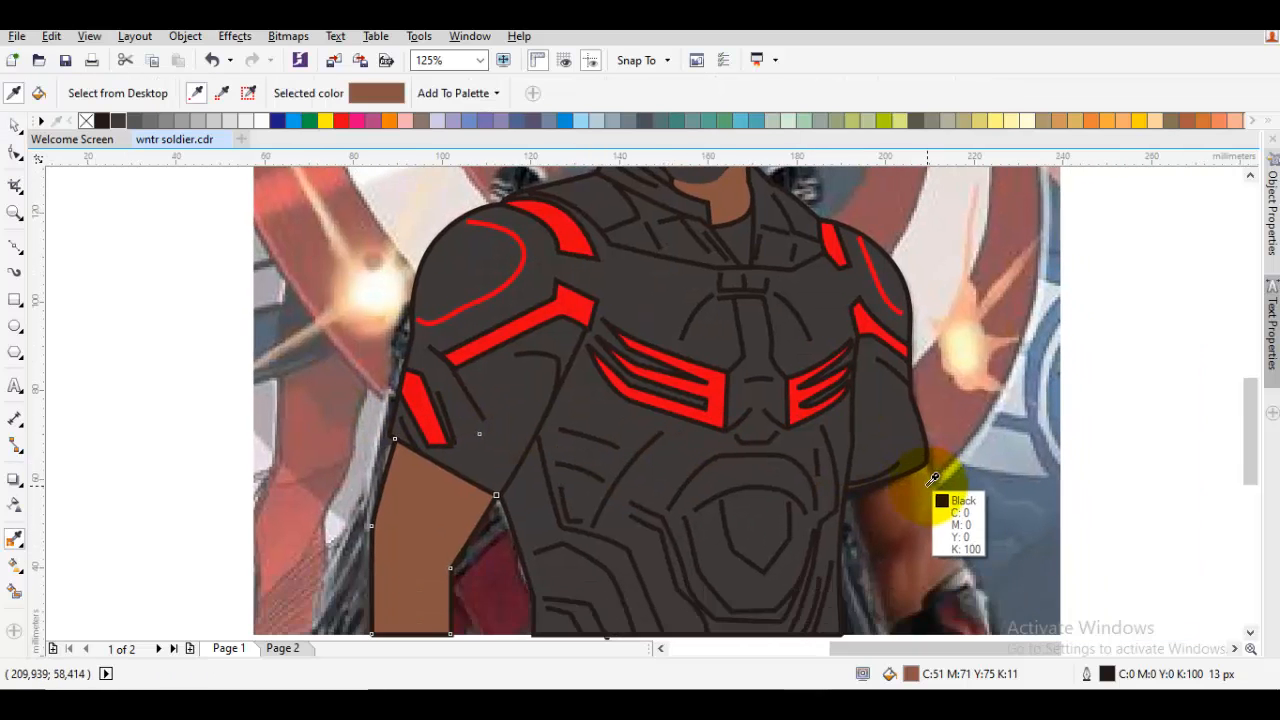
key(p)
key(F10)
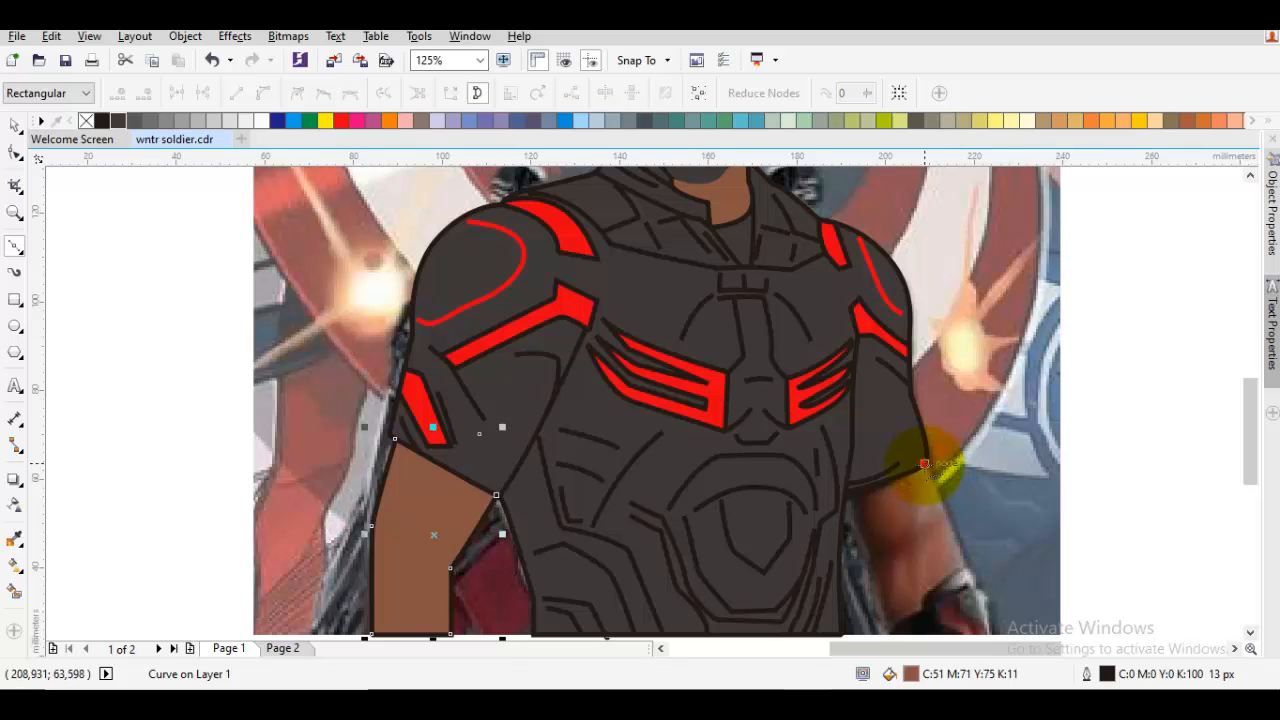
click(968, 552)
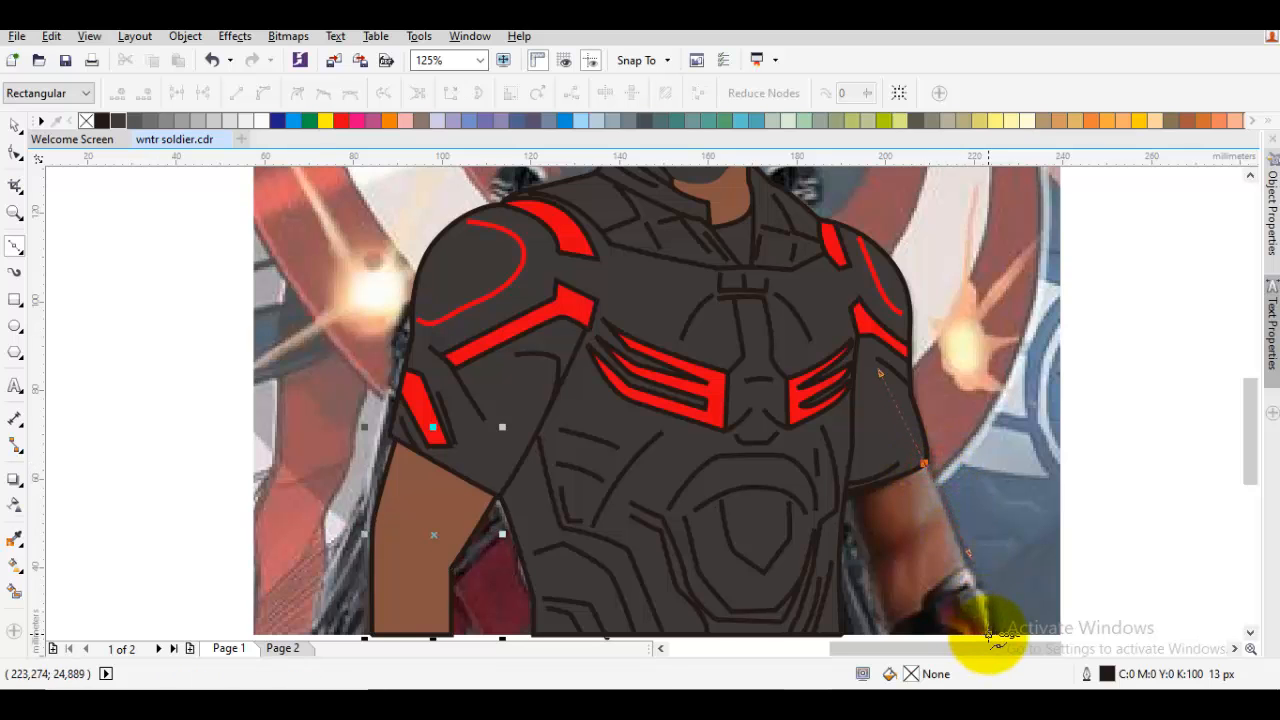
double_click(988, 636)
Trace the right arm's bottom edge and inner side upward and close the outline across the inside of the sleeve.
click(884, 629)
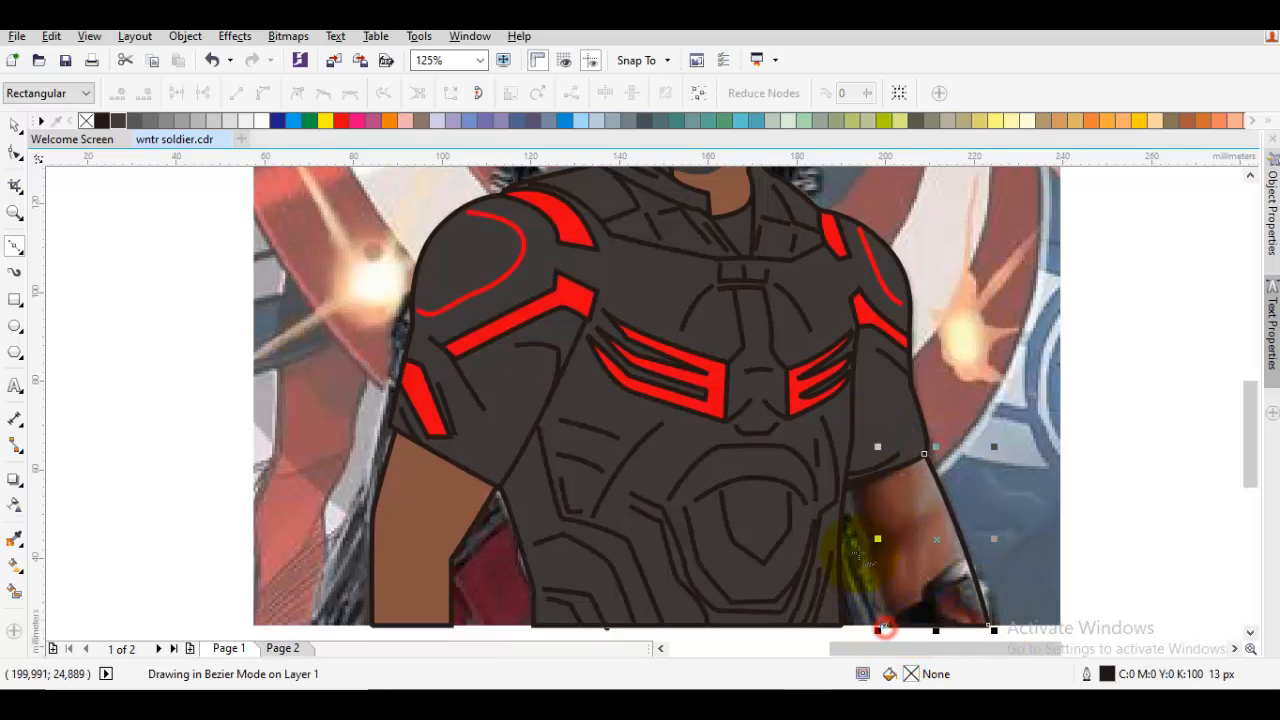
click(866, 545)
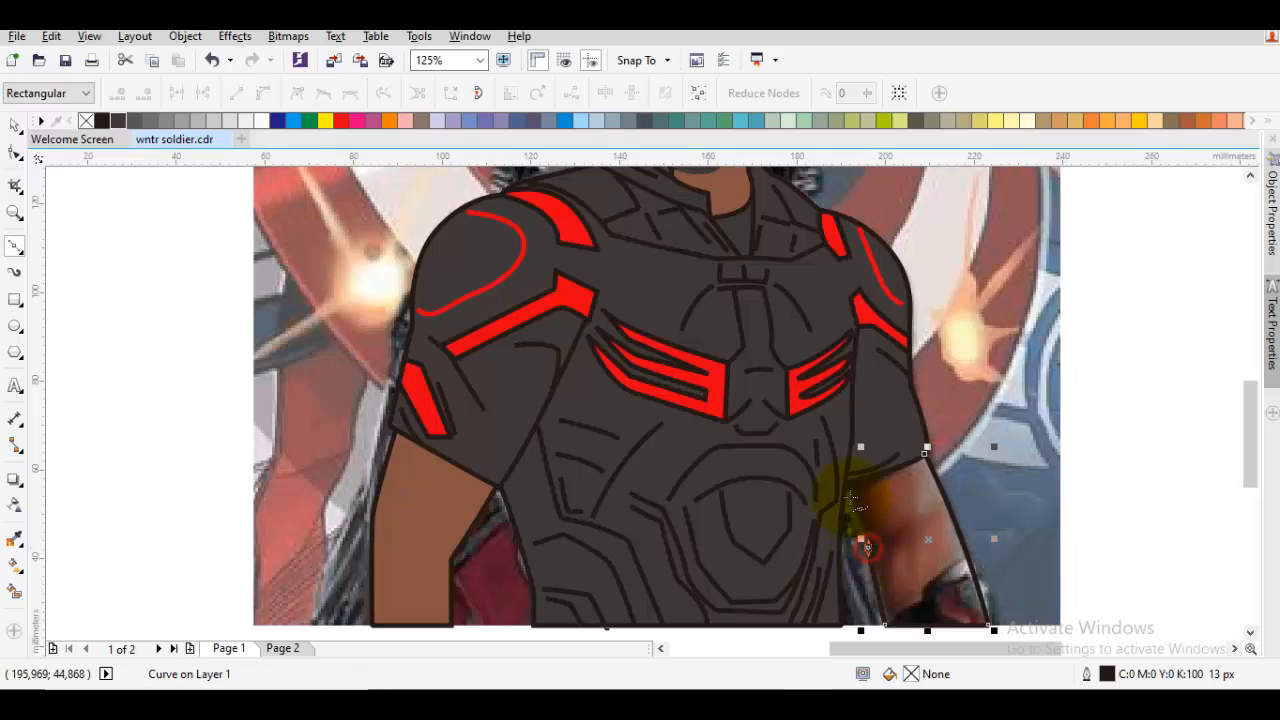
click(903, 409)
click(926, 456)
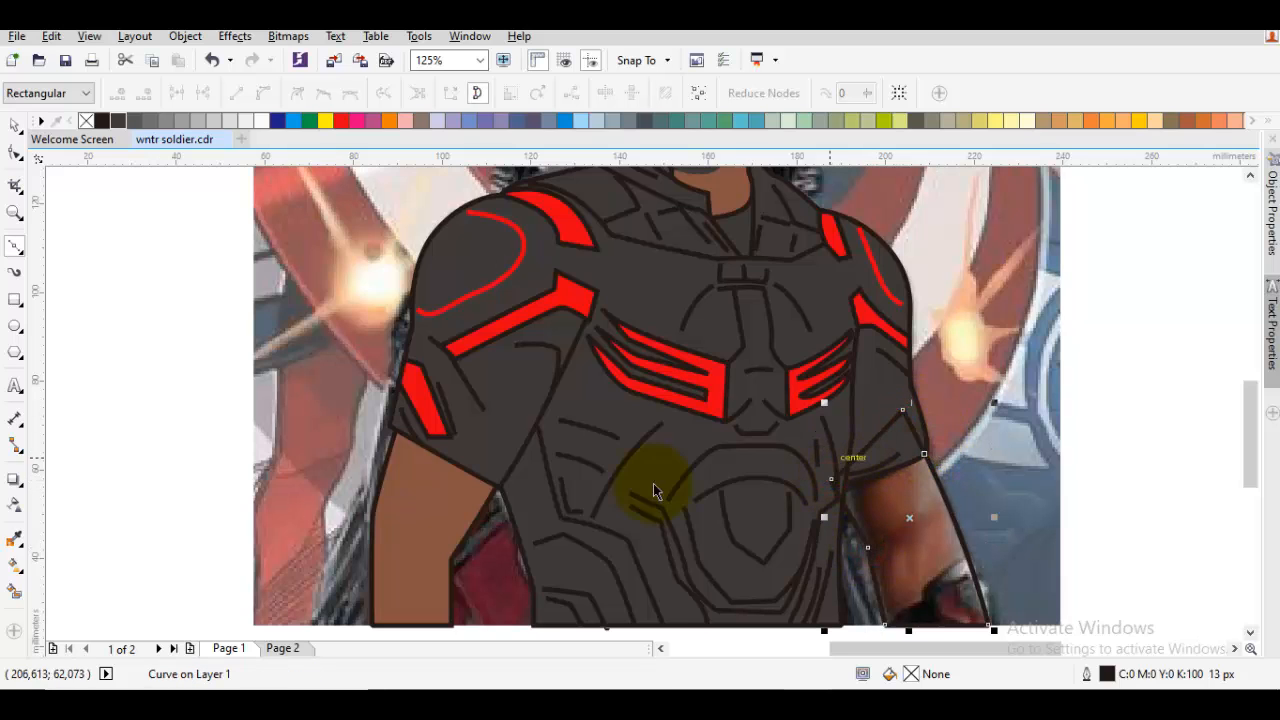
Weld the right arm outline with the left arm so it takes the brown fill and lies behind the suit.
shift+click(430, 513)
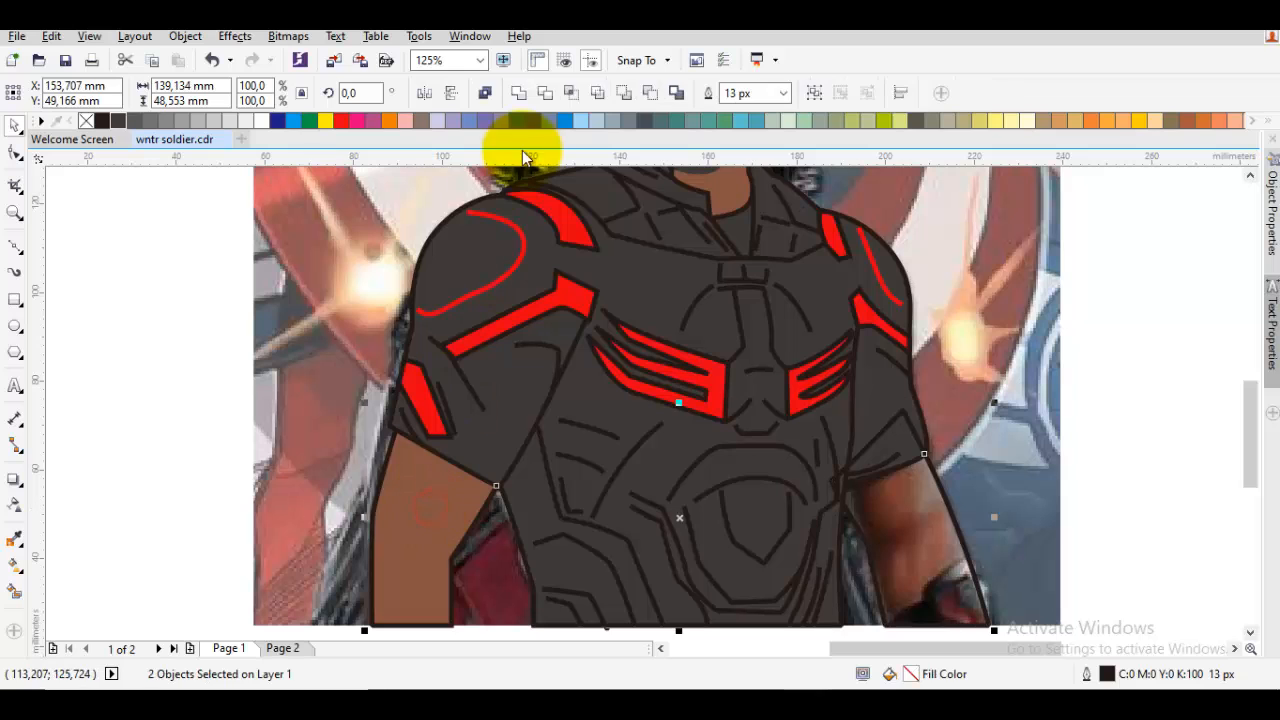
click(518, 93)
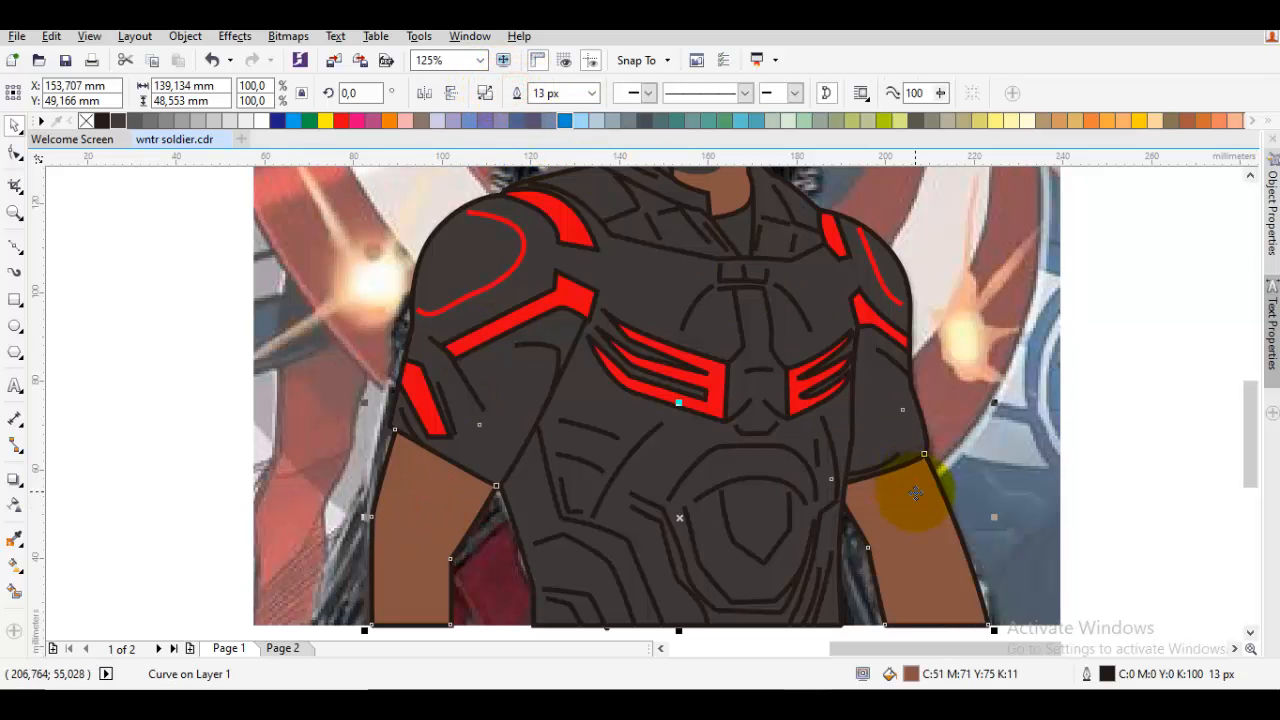
Slim the right arm at the photo's bottom edge by moving its lower inner corner slightly outward.
scroll(912, 500, down, 3)
scroll(895, 556, up, 1)
double_click(895, 552)
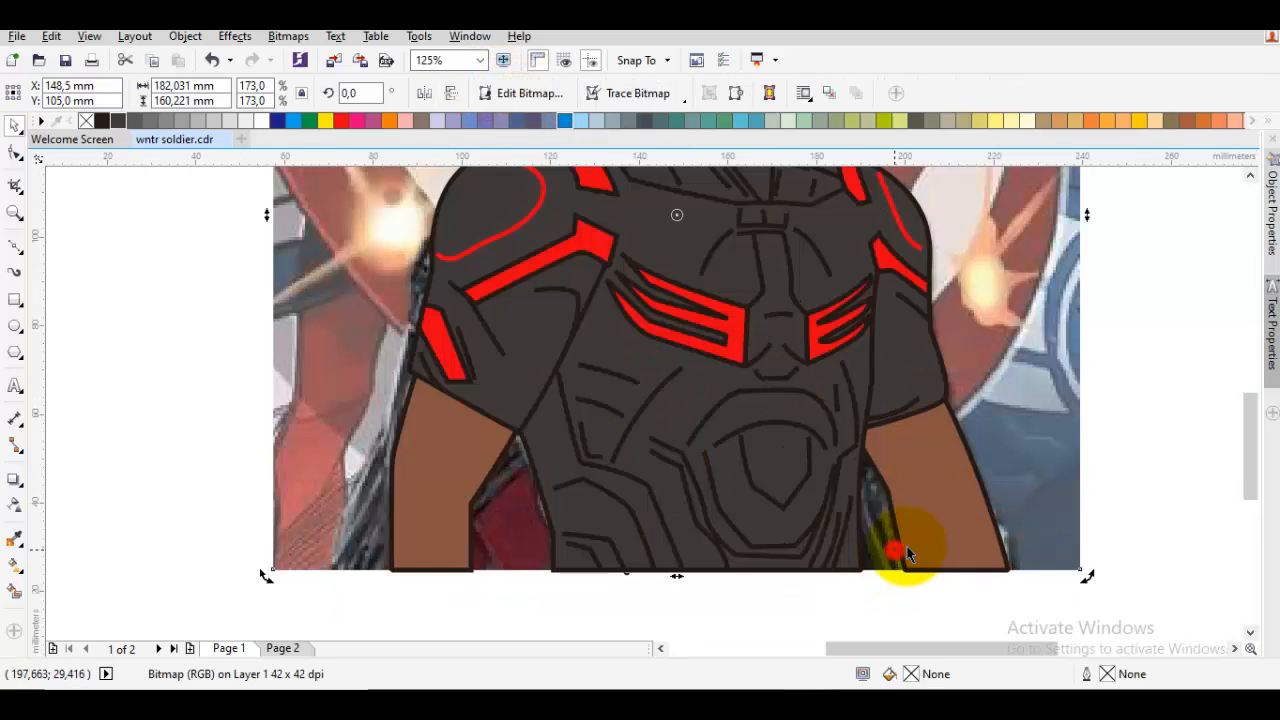
scroll(911, 543, up, 1)
double_click(912, 543)
drag(899, 598, 922, 598)
Copy the whole traced figure, without the photo, to the empty area to the right of the page.
drag(1103, 597, 684, 215)
click(1083, 600)
key(space)
scroll(1093, 604, down, 2)
click(1103, 611)
scroll(529, 440, down, 2)
drag(529, 457, 676, 451)
right_click(888, 405)
click(960, 366)
Draw a square about 131 mm on each side over the copied figure, spanning from forehead to lower torso.
scroll(844, 402, up, 2)
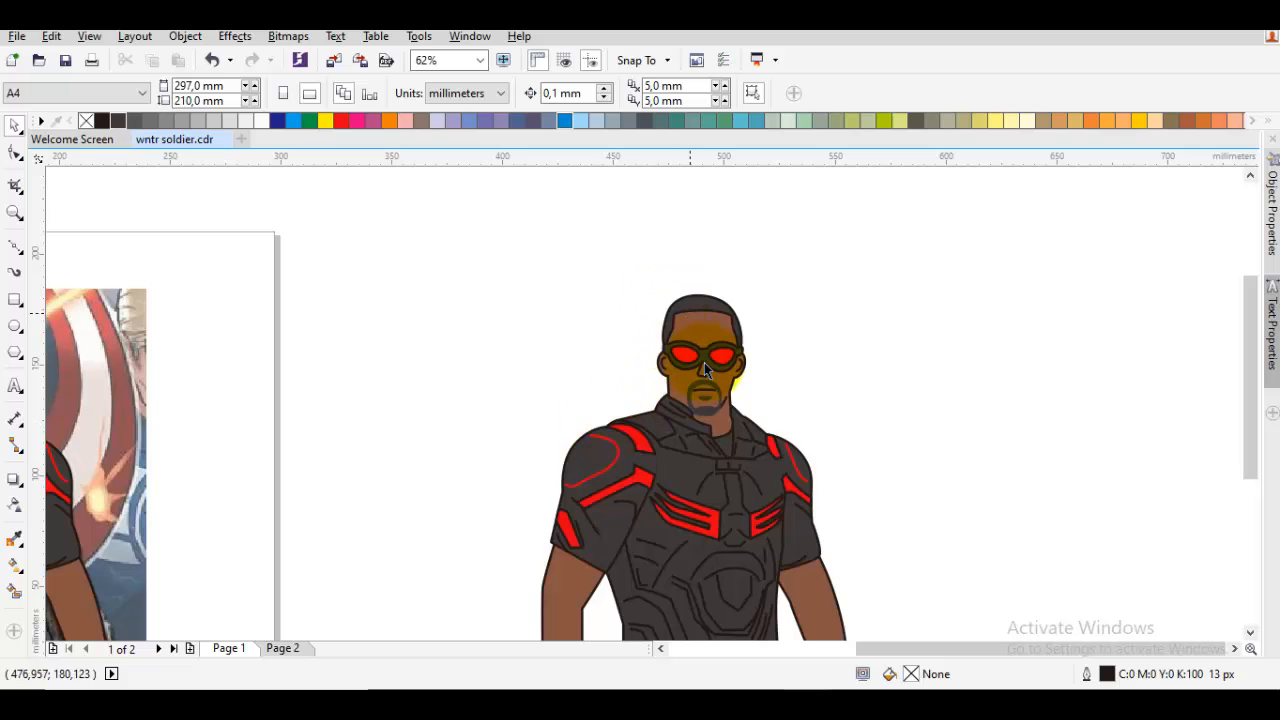
scroll(698, 410, up, 3)
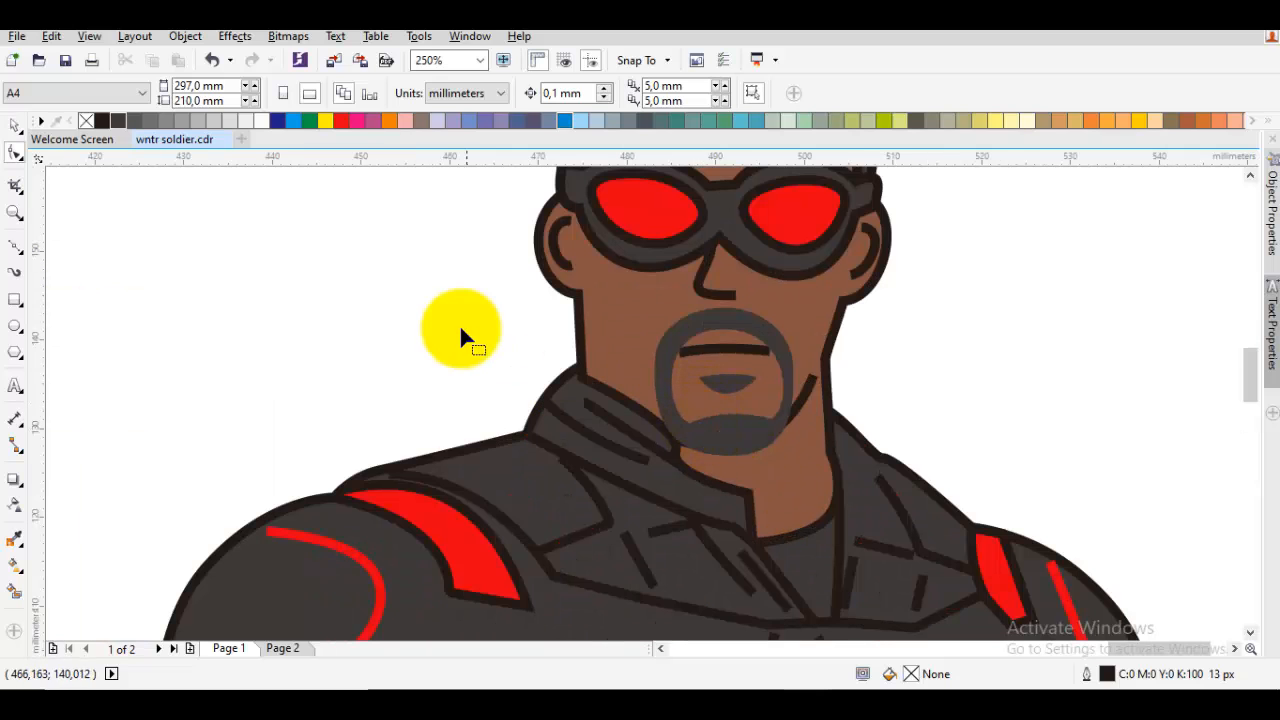
scroll(459, 324, down, 5)
click(15, 299)
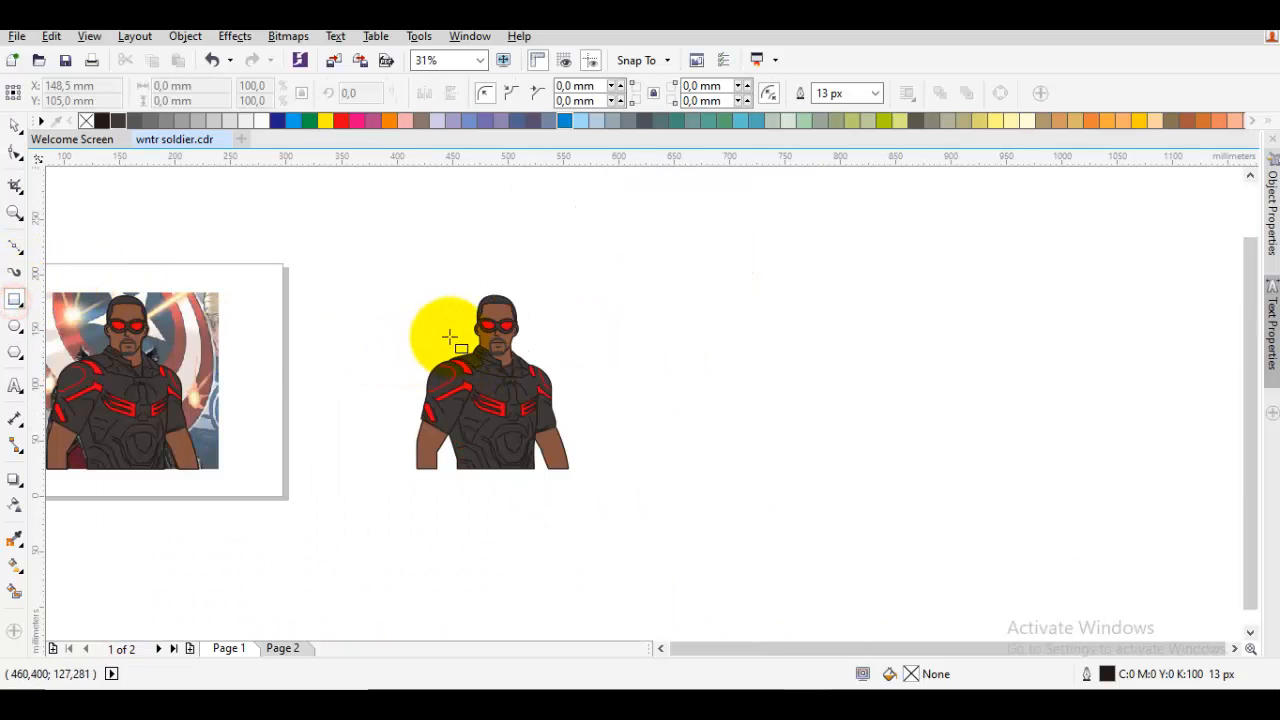
drag(428, 324, 481, 345)
scroll(501, 333, up, 1)
drag(548, 280, 580, 346)
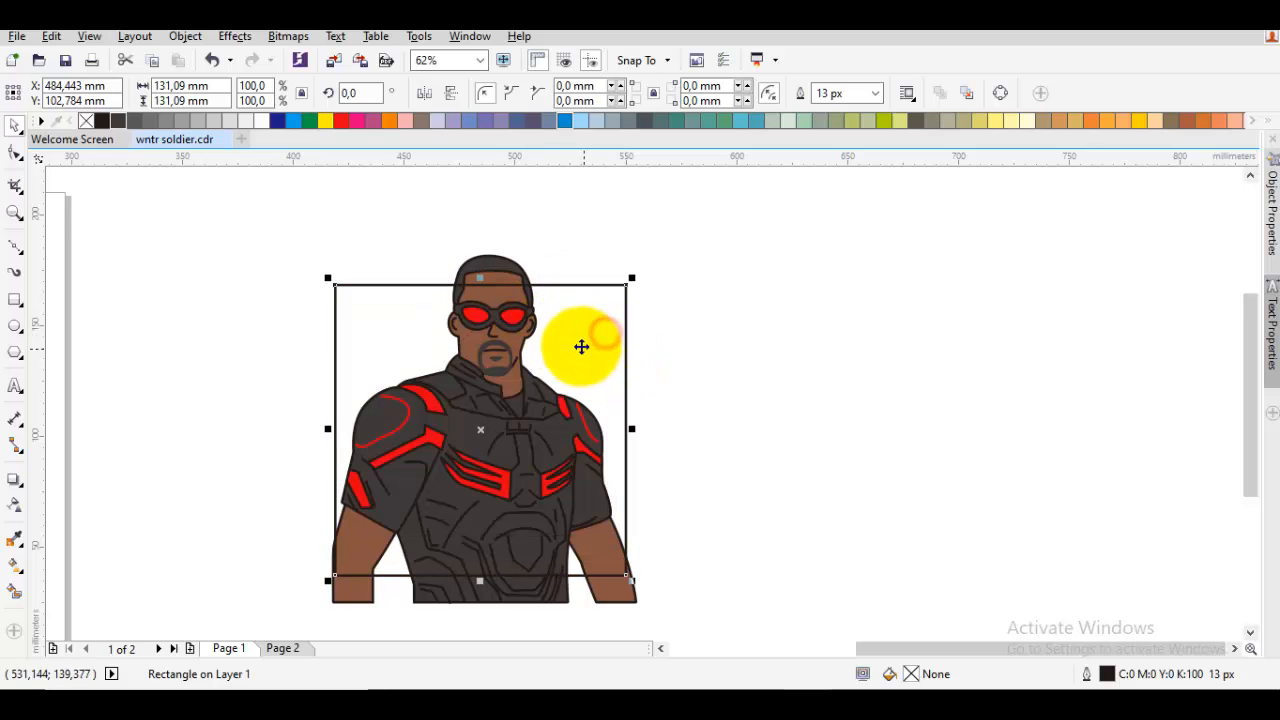
Fill the square with tan, C0 M20 Y60 K20, and send it behind the figure.
click(1067, 121)
right_click(586, 294)
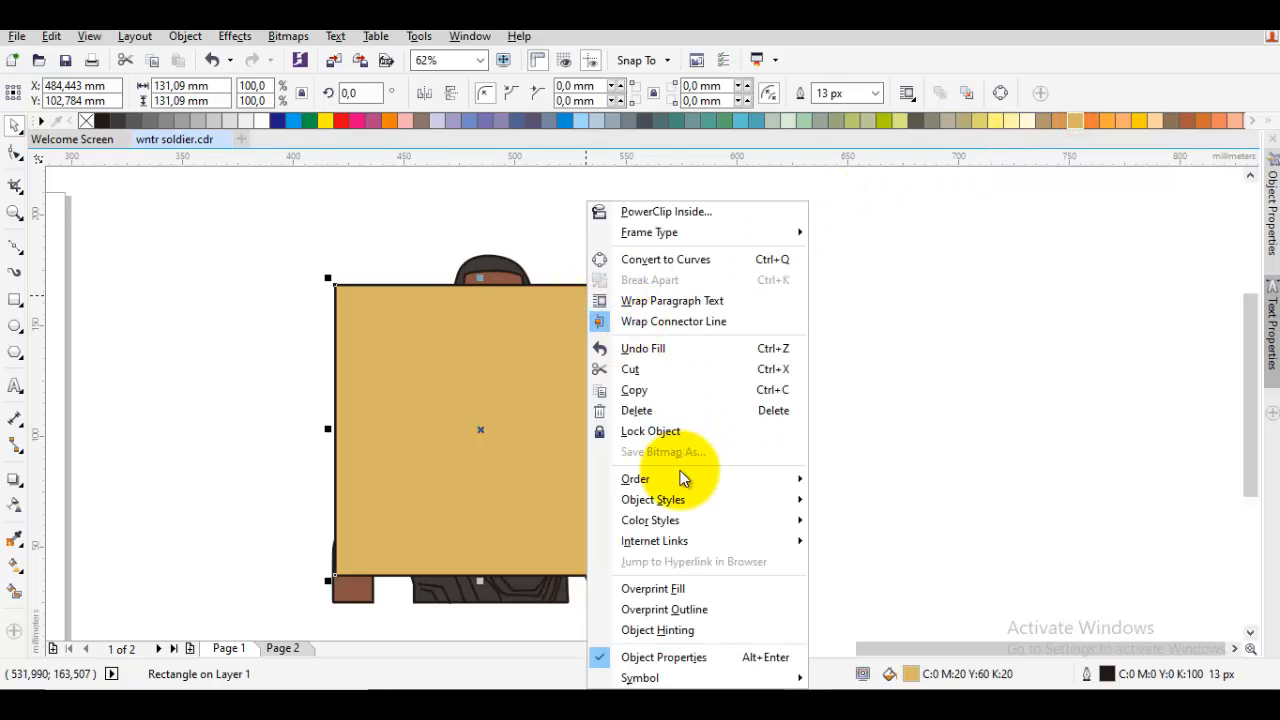
mouse_move(718, 477)
click(879, 553)
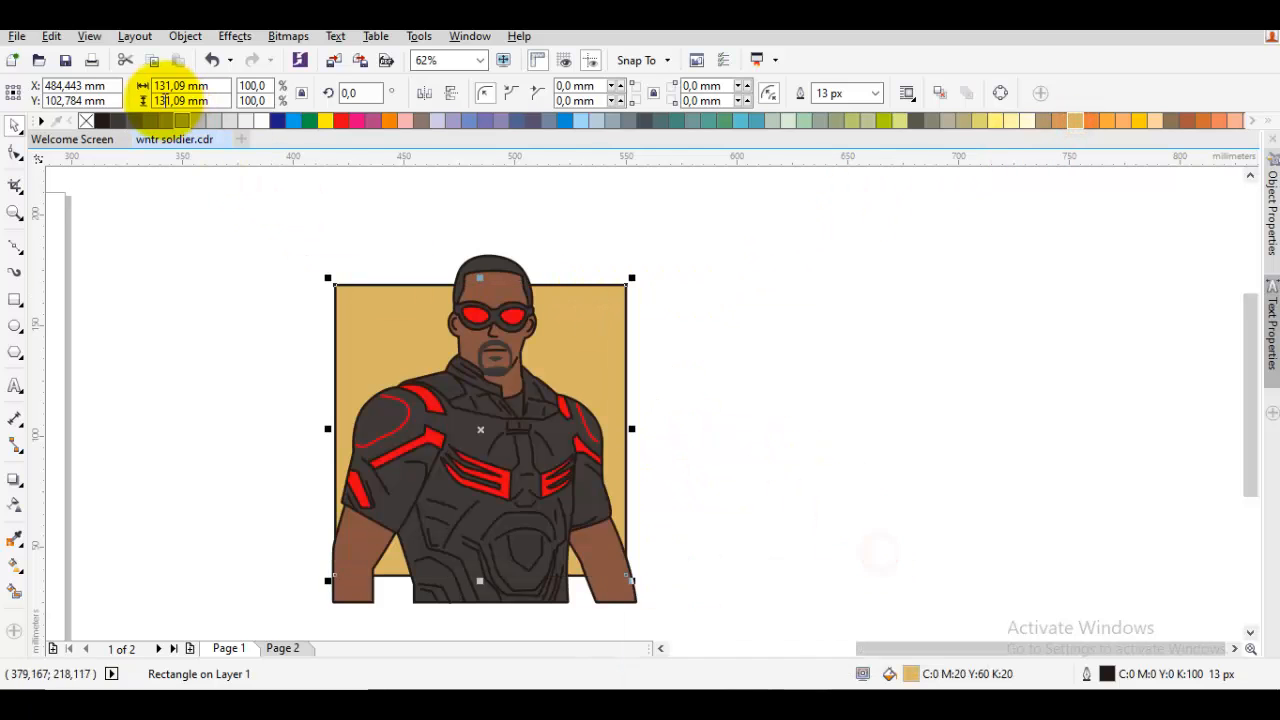
Remove the outline from the background square and deselect it.
right_click(86, 121)
click(163, 269)
drag(238, 311, 305, 302)
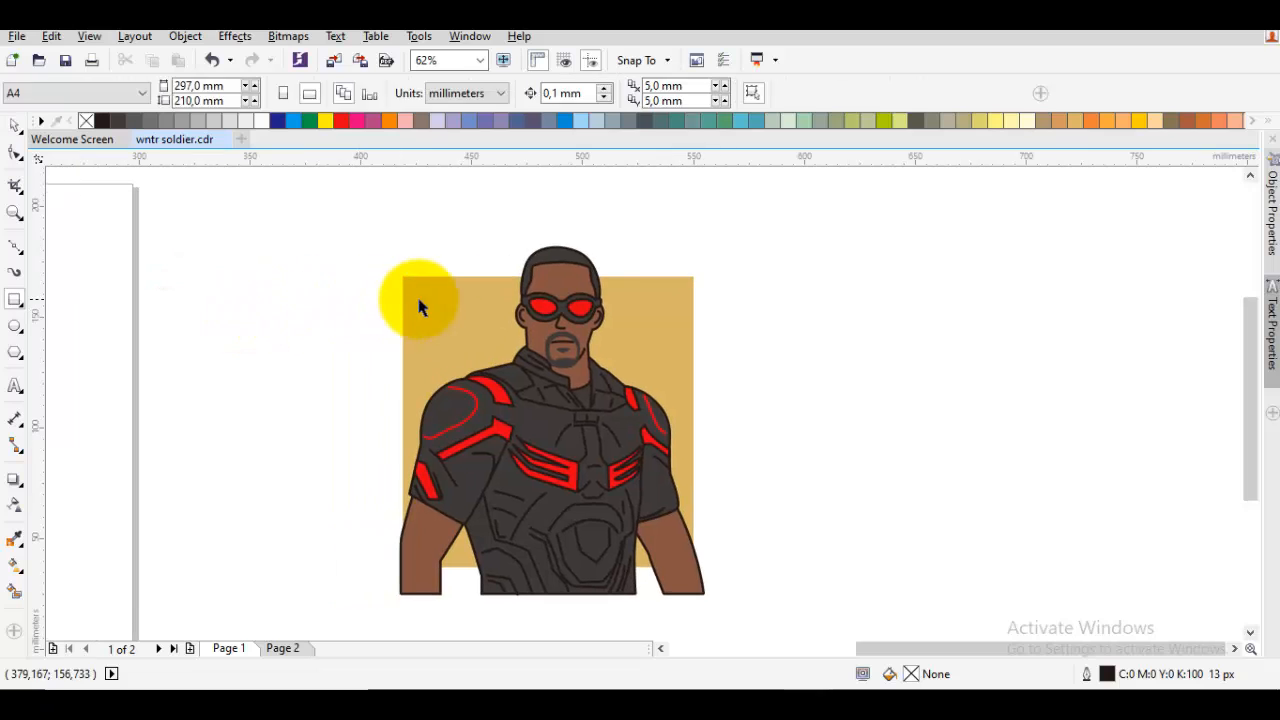
Try green swatches on the background square, including C20 M0 Y40 K20, and settle on a muted khaki fill.
click(442, 302)
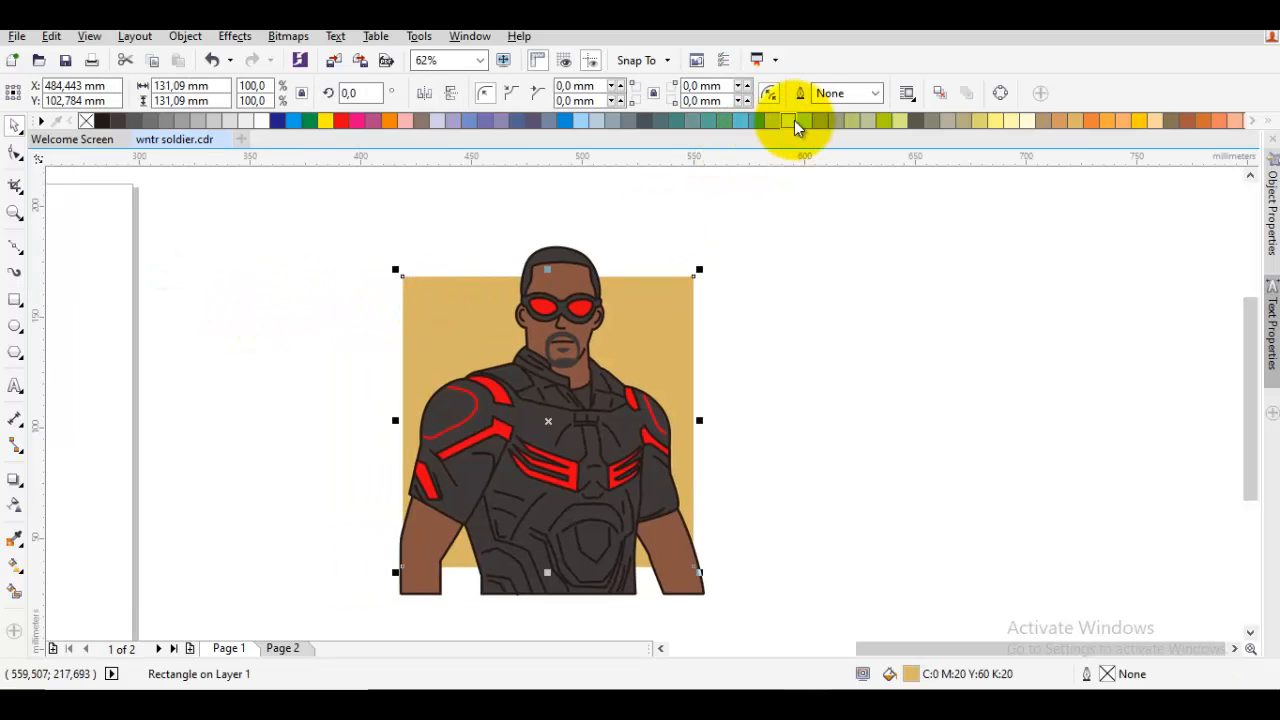
click(794, 120)
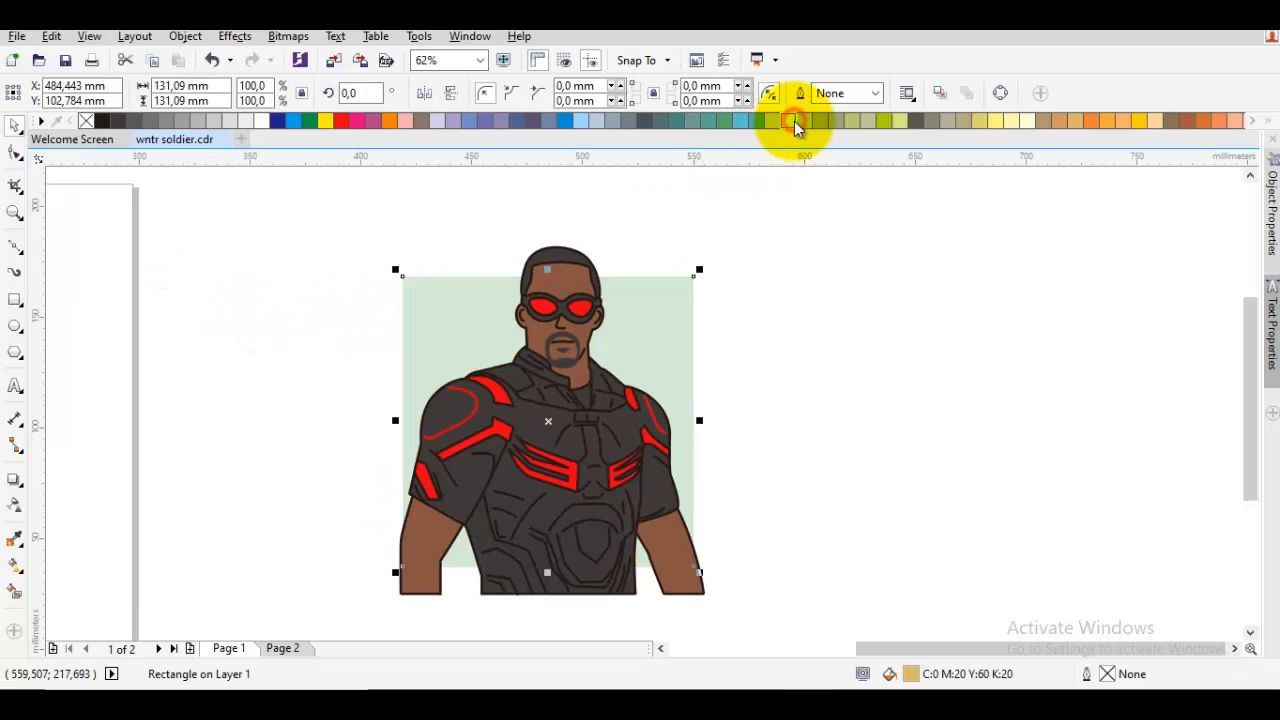
click(869, 120)
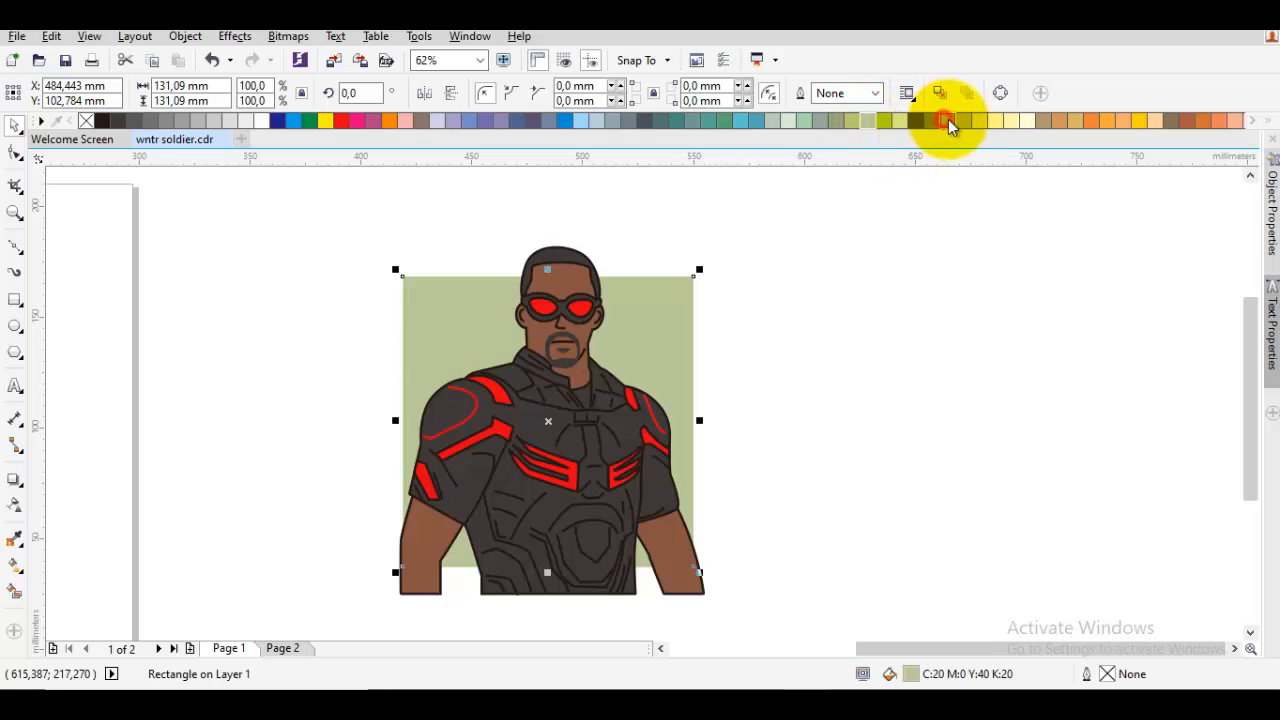
click(948, 119)
click(865, 320)
scroll(757, 343, down, 3)
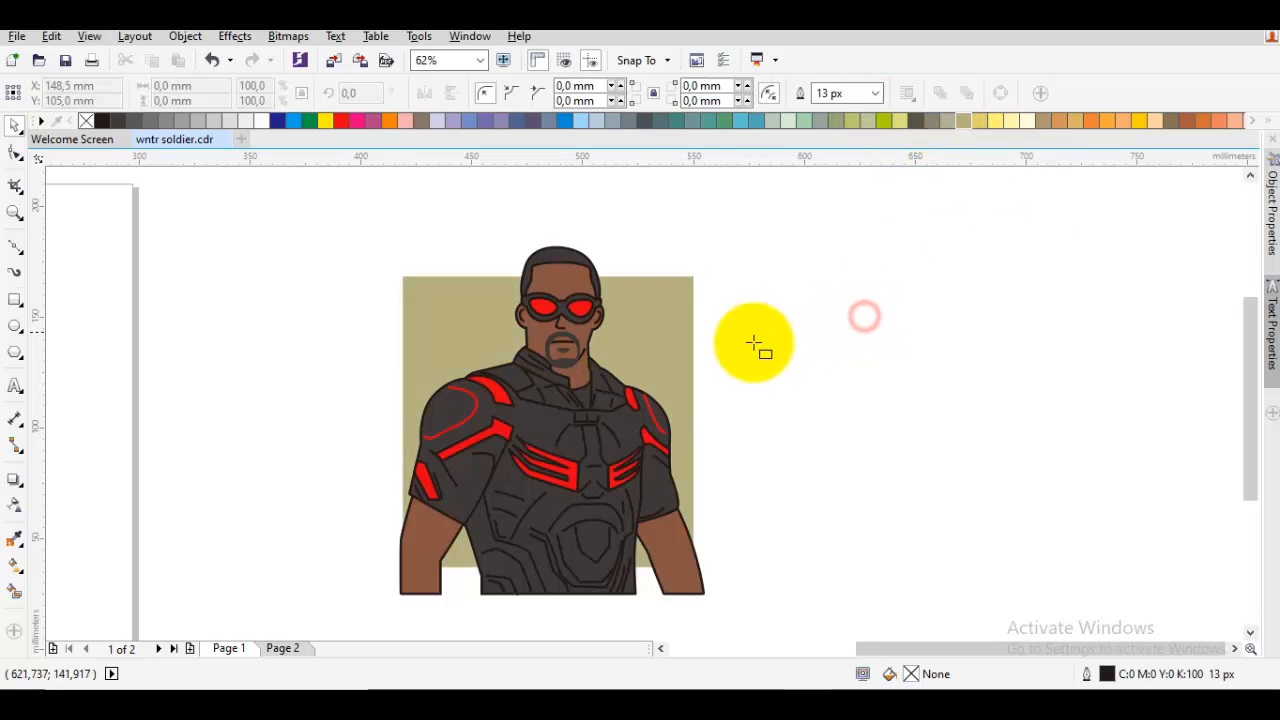